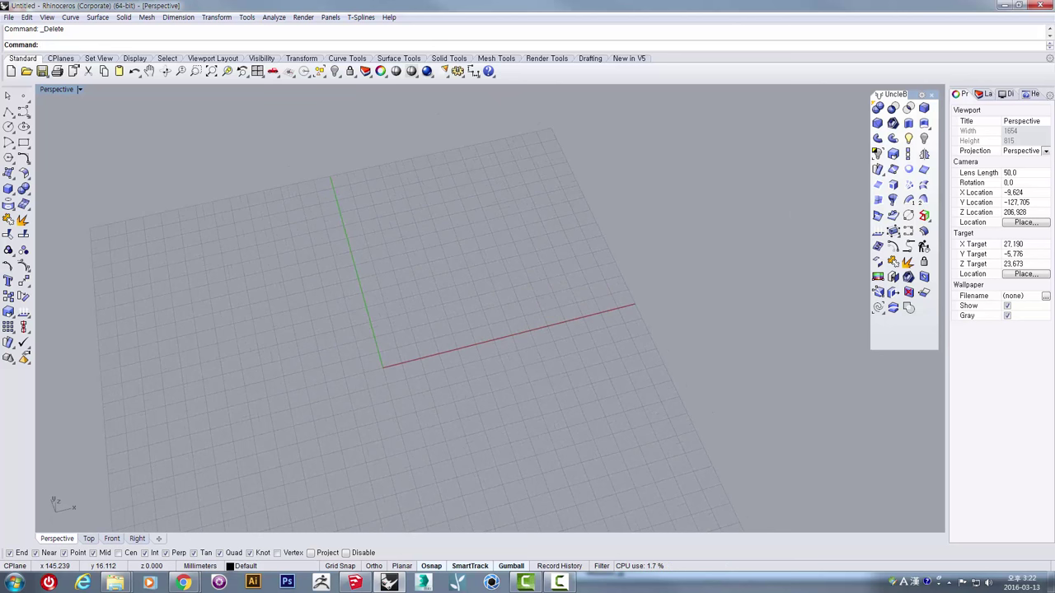
Step: Switch to Chrome and move its window into view to examine the wooden desk organizer pin on Pinterest
click(183, 583)
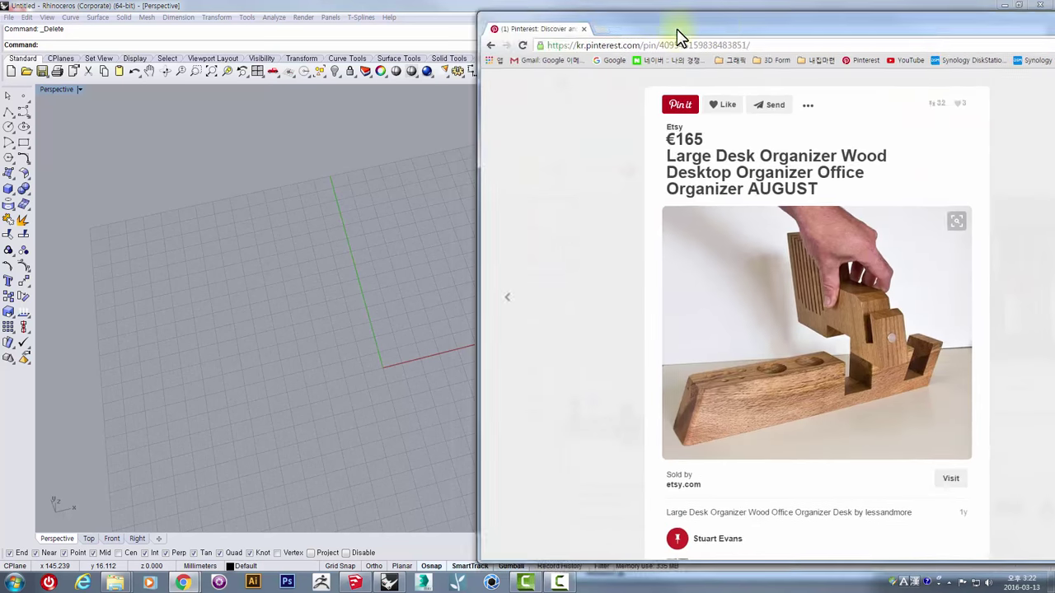
drag(679, 33, 386, 37)
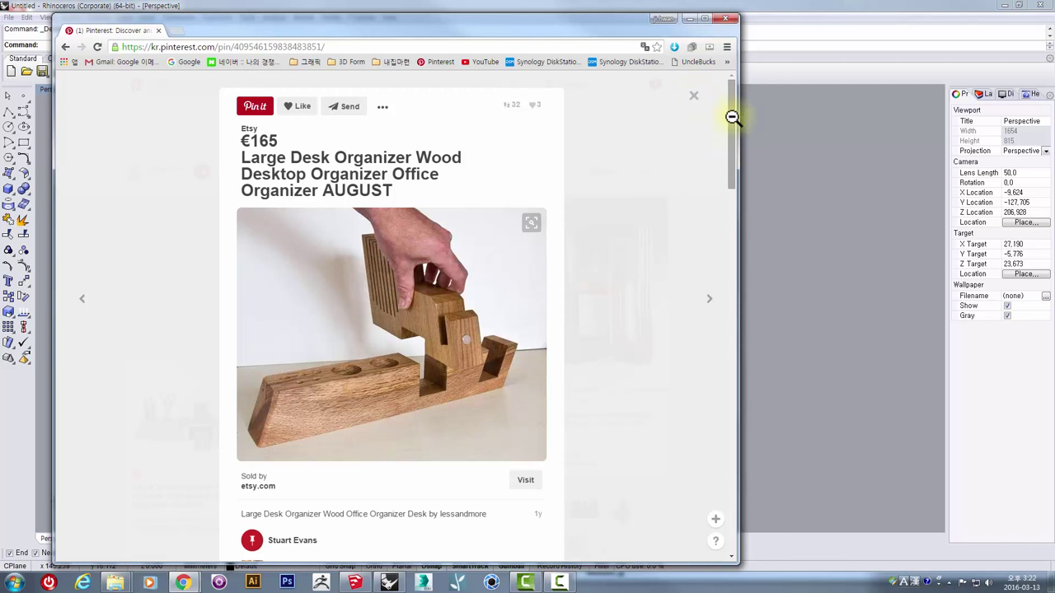
mouse_move(733, 117)
mouse_down()
mouse_move(730, 200)
mouse_move(754, 121)
mouse_up()
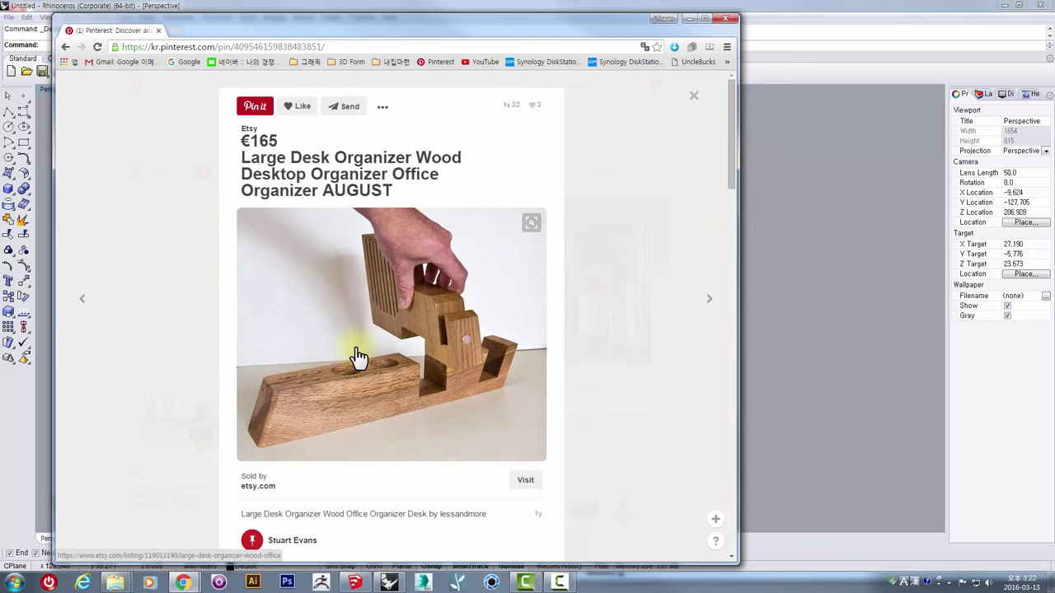
Step: Return to the Design board, open the Large Desk Organizer pin and its related front-view pin, and examine both photos
click(694, 98)
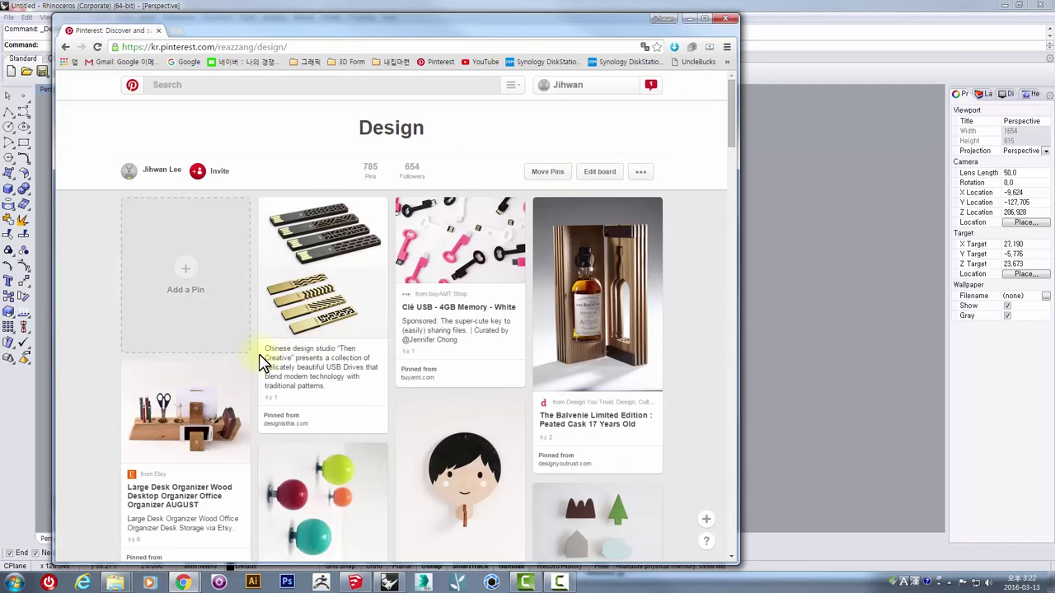
scroll(239, 346, down, 2)
click(202, 258)
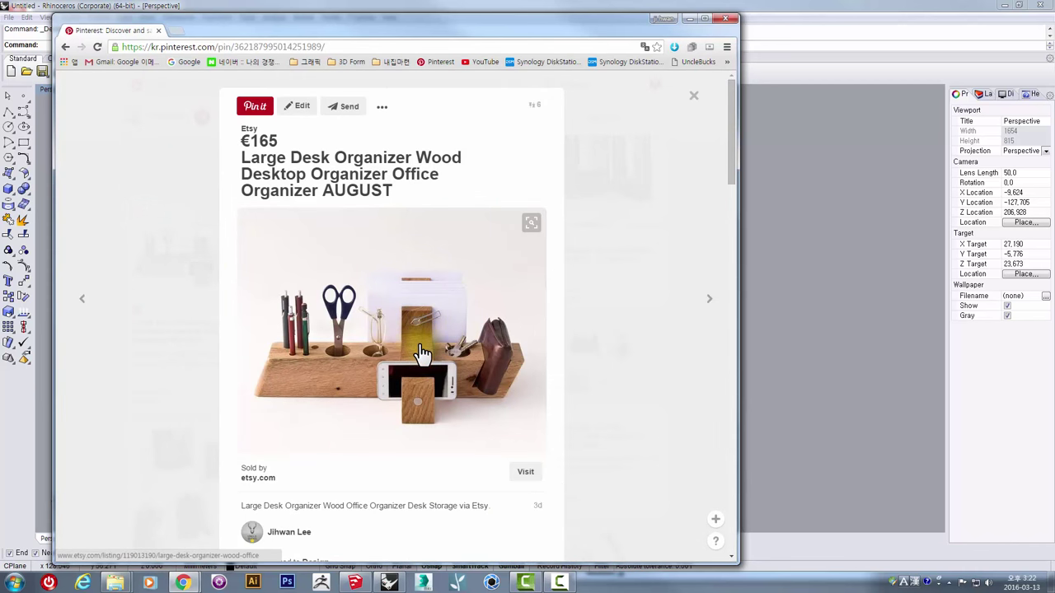
scroll(422, 352, down, 5)
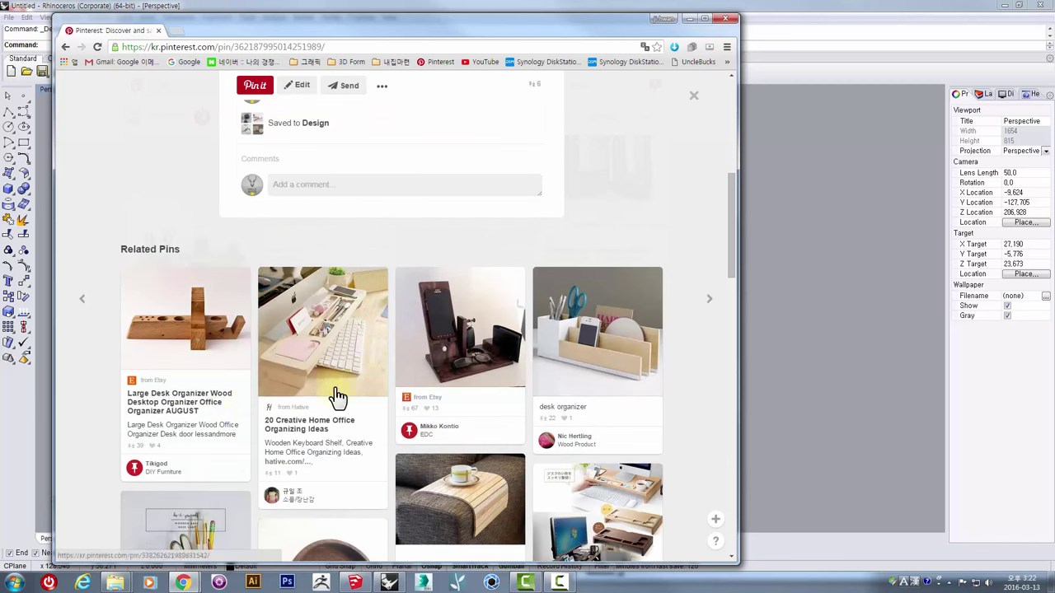
scroll(338, 398, down, 2)
click(212, 215)
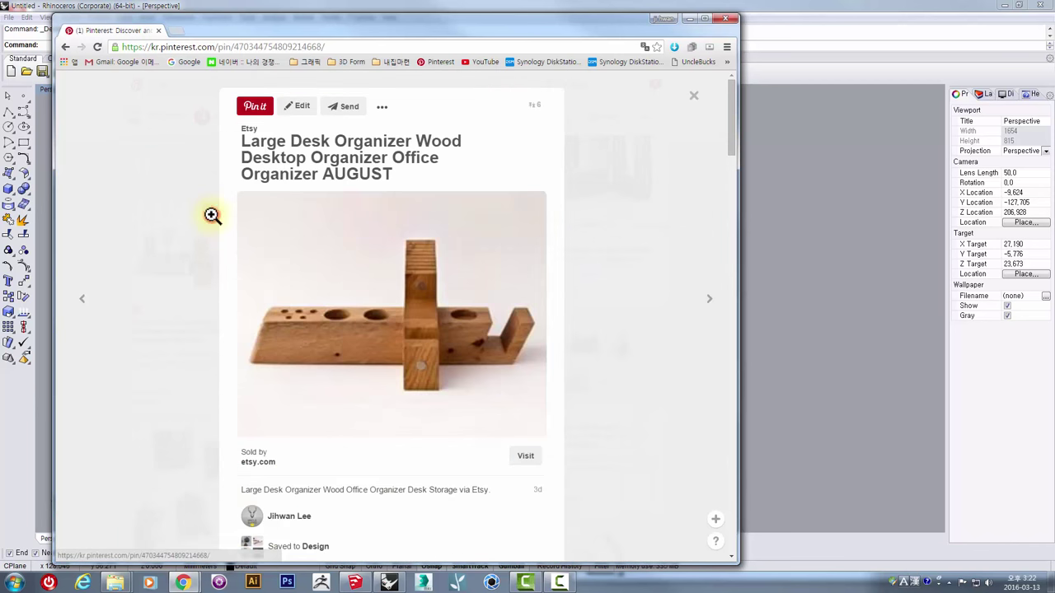
scroll(300, 371, down, 4)
scroll(298, 369, up, 3)
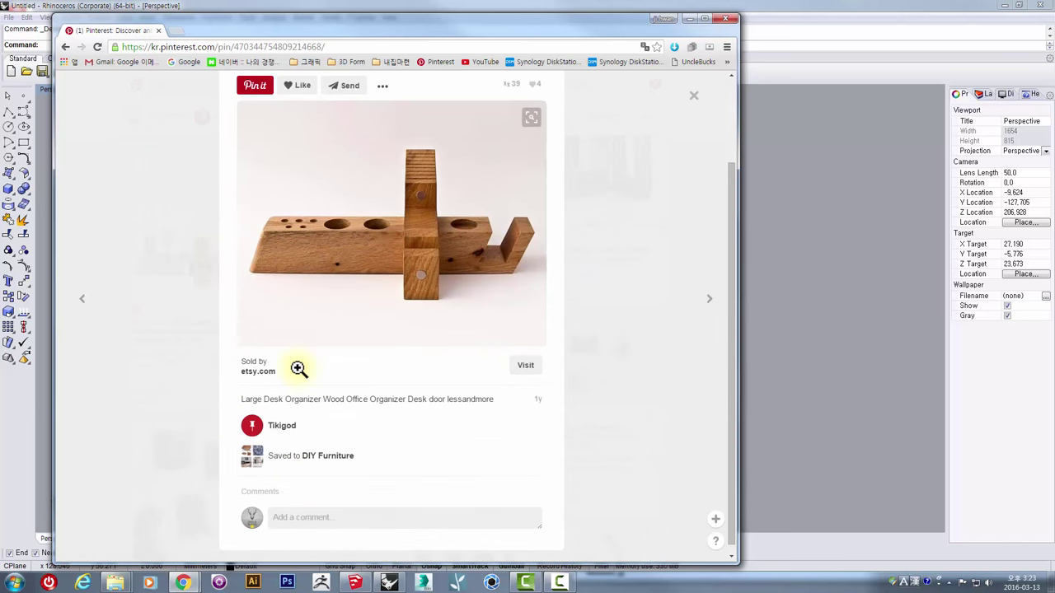
scroll(298, 370, down, 4)
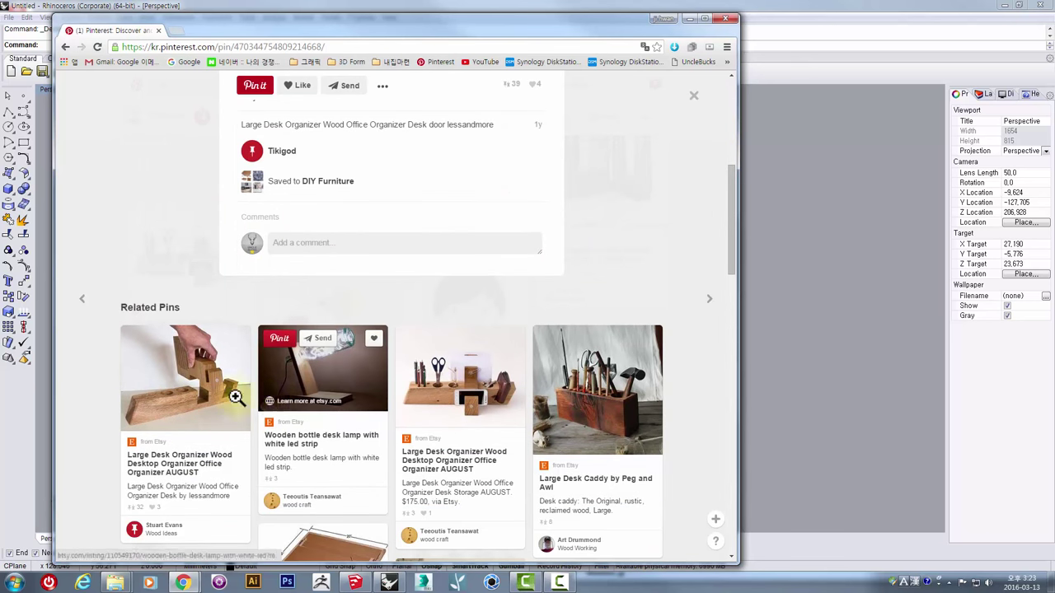
Step: Open the related pin of the organizer being assembled by hand, browse its related pins, and return to the board
click(217, 372)
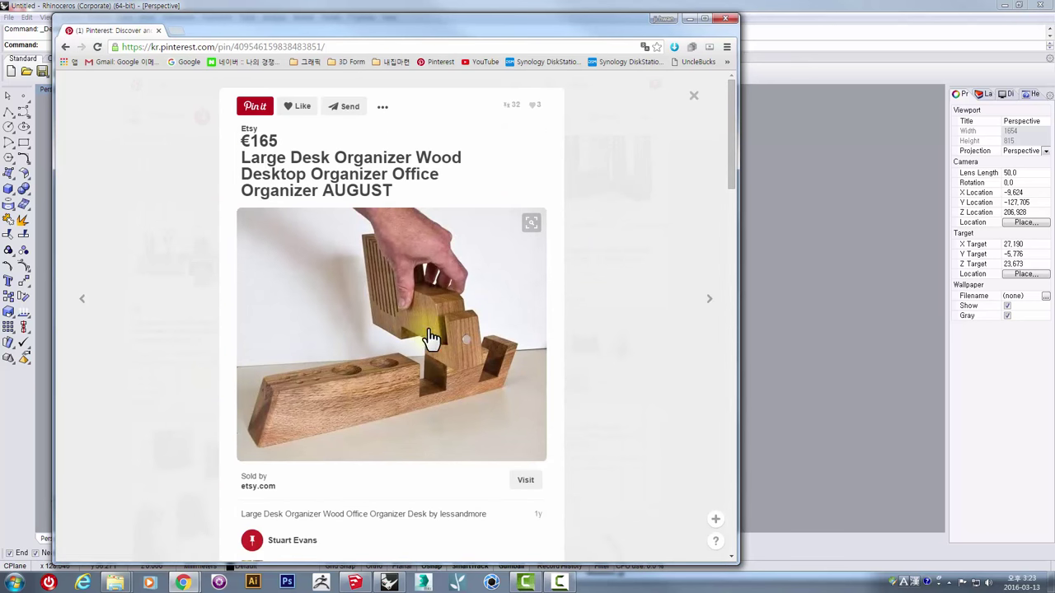
scroll(430, 338, down, 2)
scroll(431, 337, up, 2)
scroll(432, 338, down, 2)
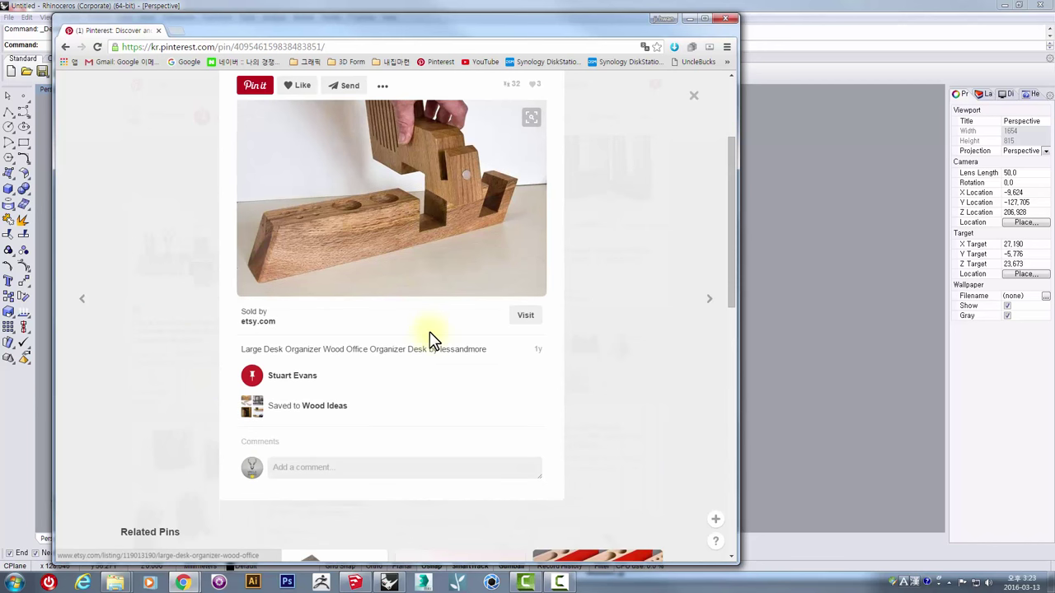
scroll(430, 338, down, 3)
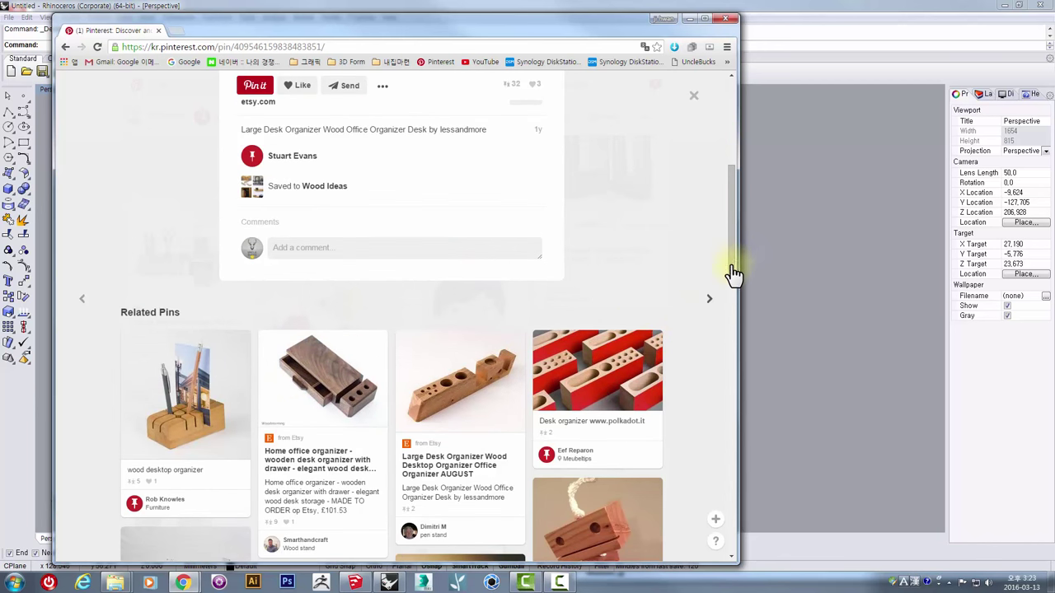
key(Right)
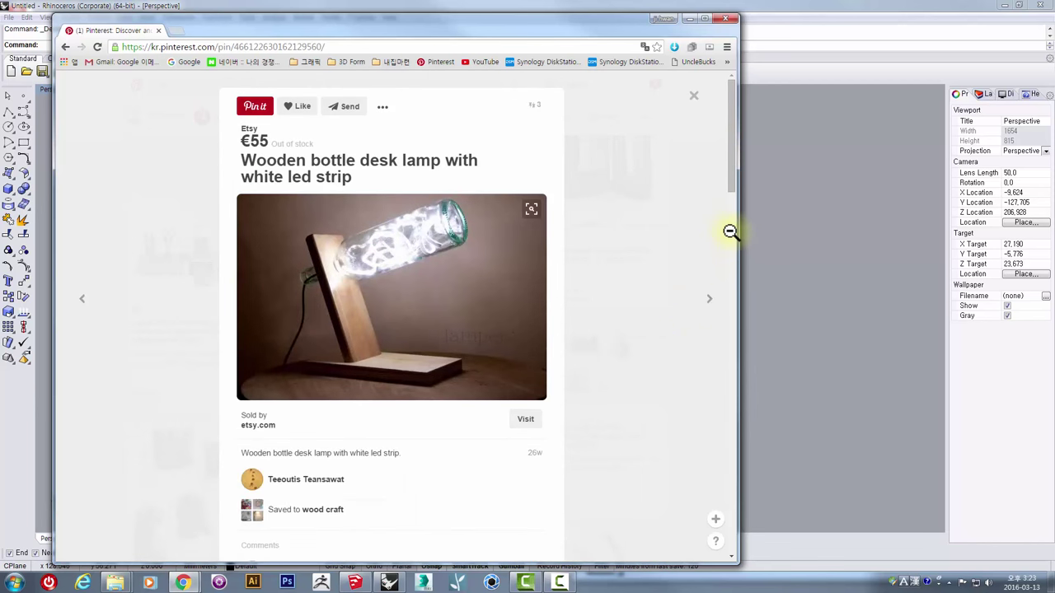
click(694, 99)
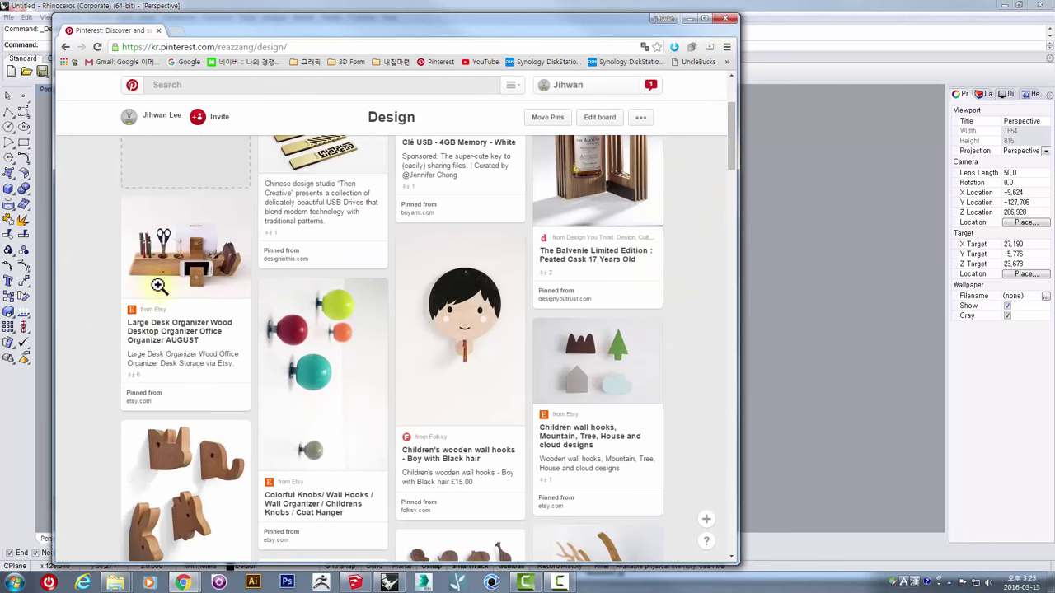
Step: Reopen the desk organizer pin and follow its related pins back to the photo of the organizer being assembled by hand
click(175, 259)
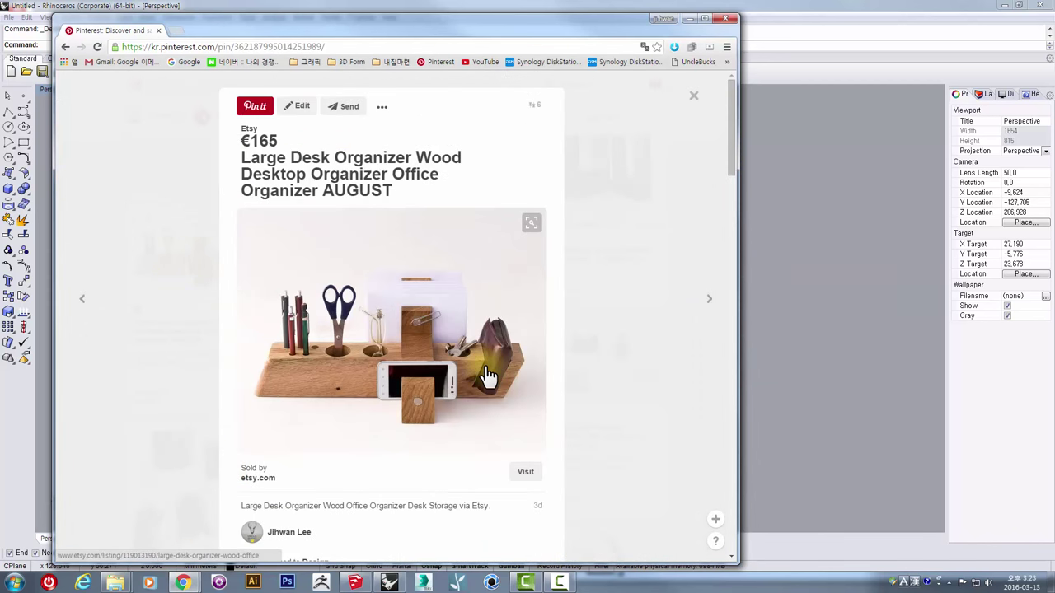
scroll(489, 376, down, 3)
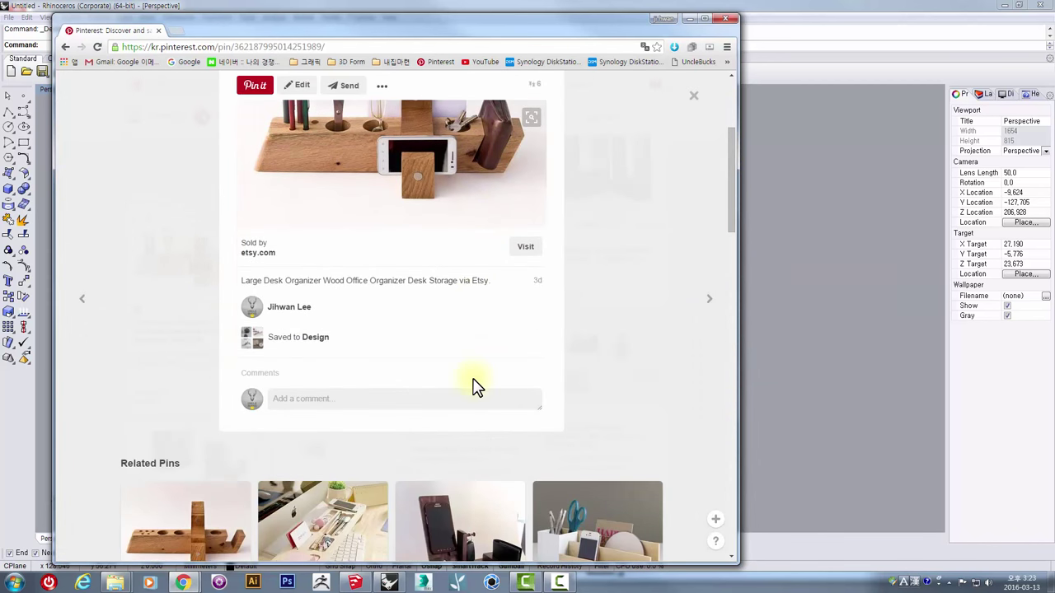
scroll(474, 387, down, 2)
click(172, 394)
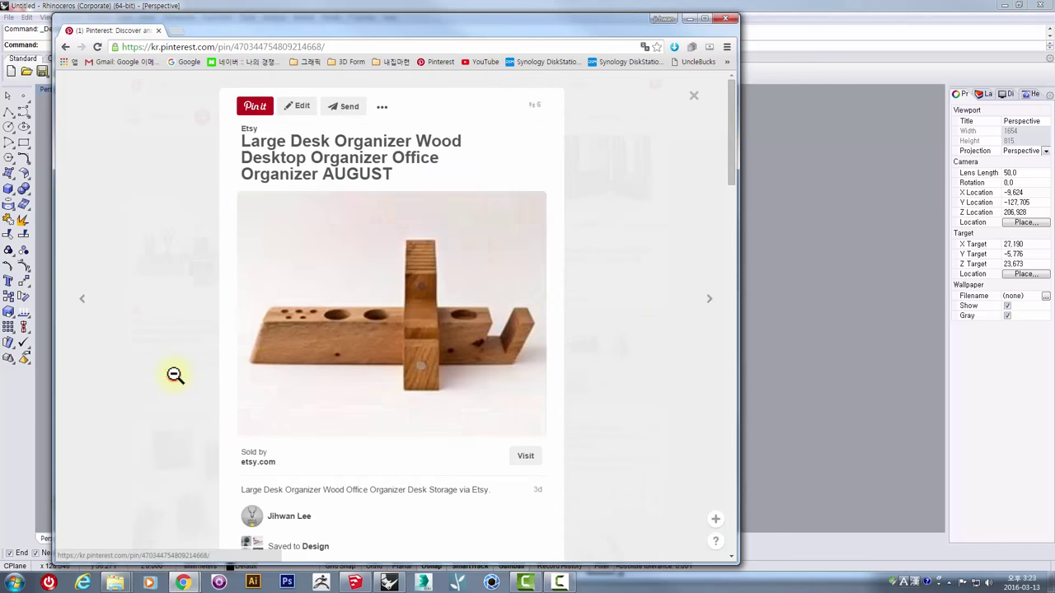
scroll(365, 329, down, 1)
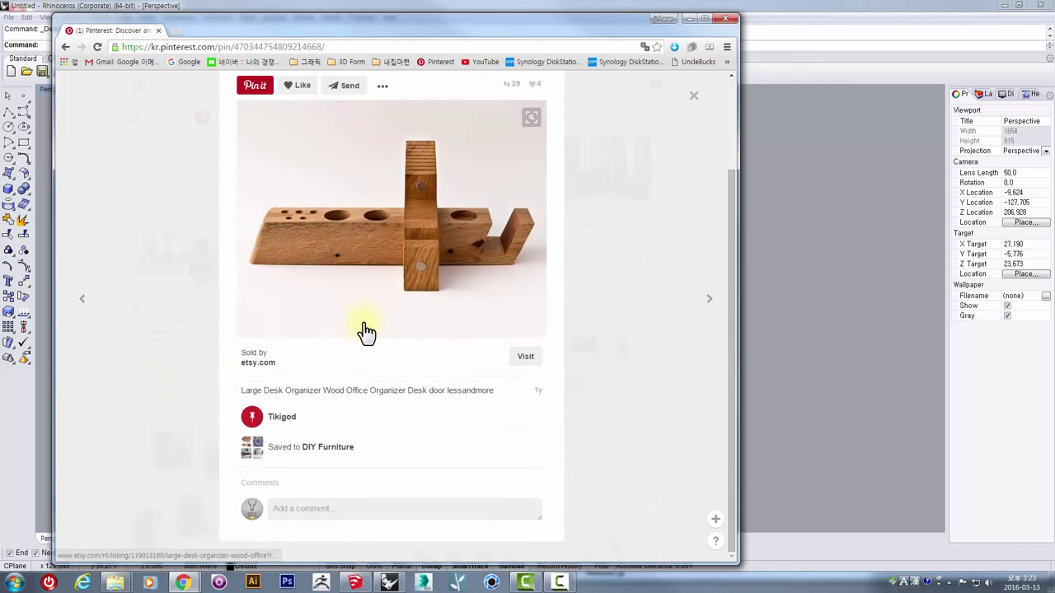
scroll(365, 330, down, 3)
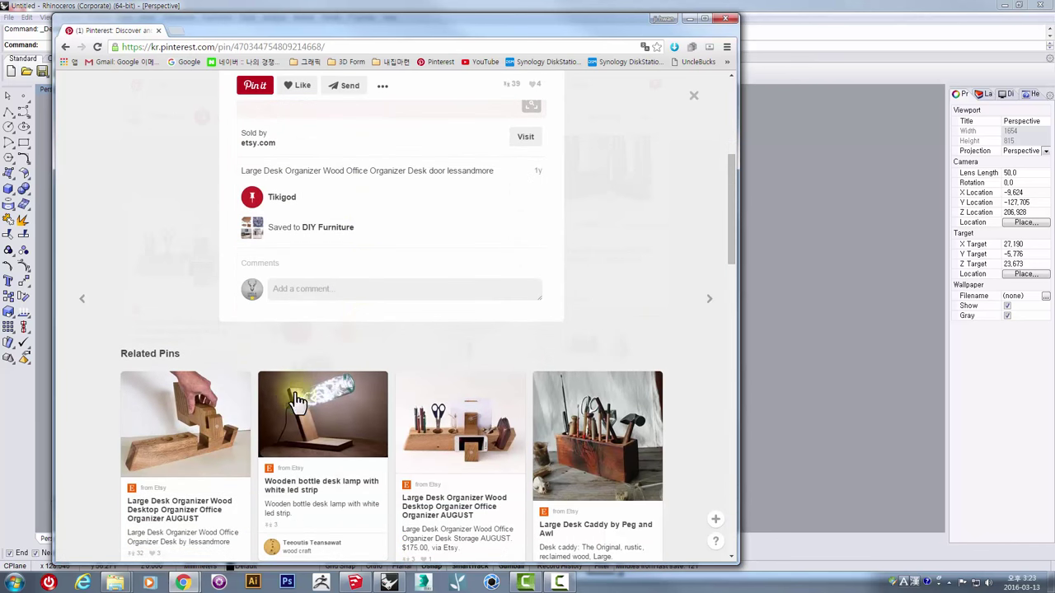
scroll(218, 436, down, 1)
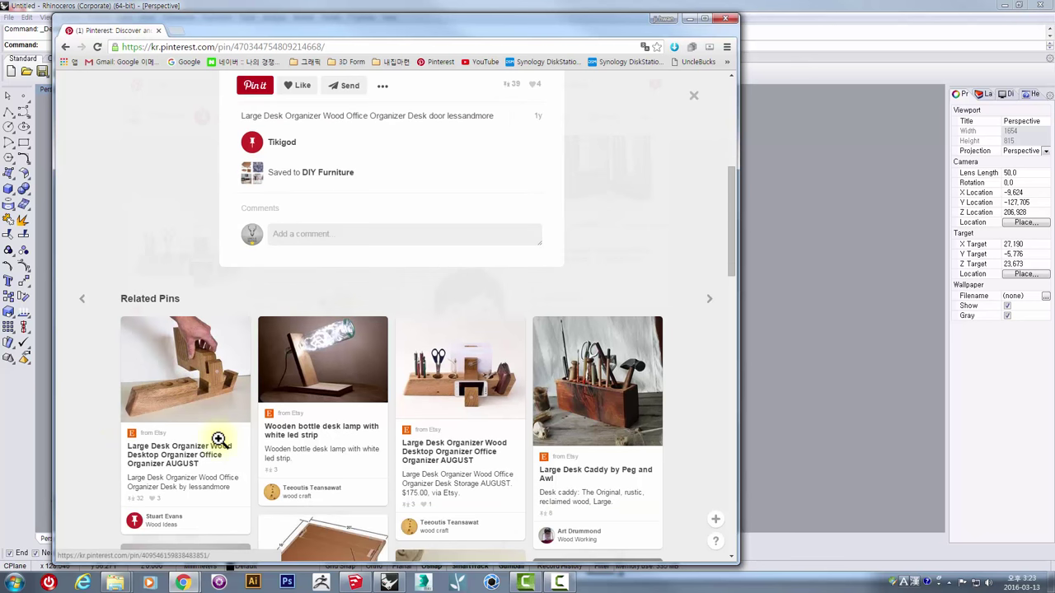
scroll(218, 437, down, 1)
scroll(218, 441, down, 2)
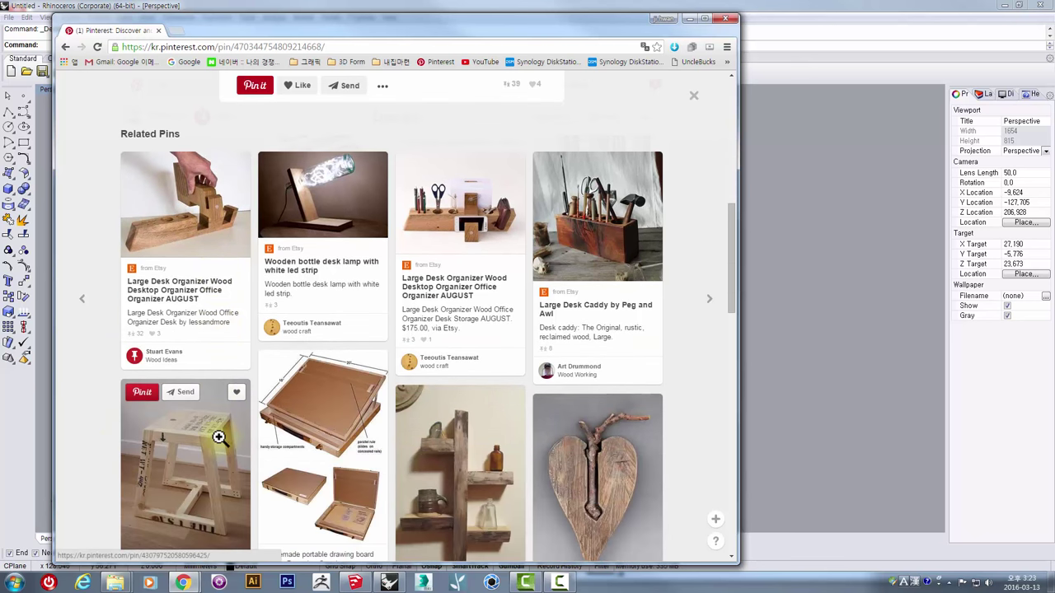
scroll(225, 425, up, 1)
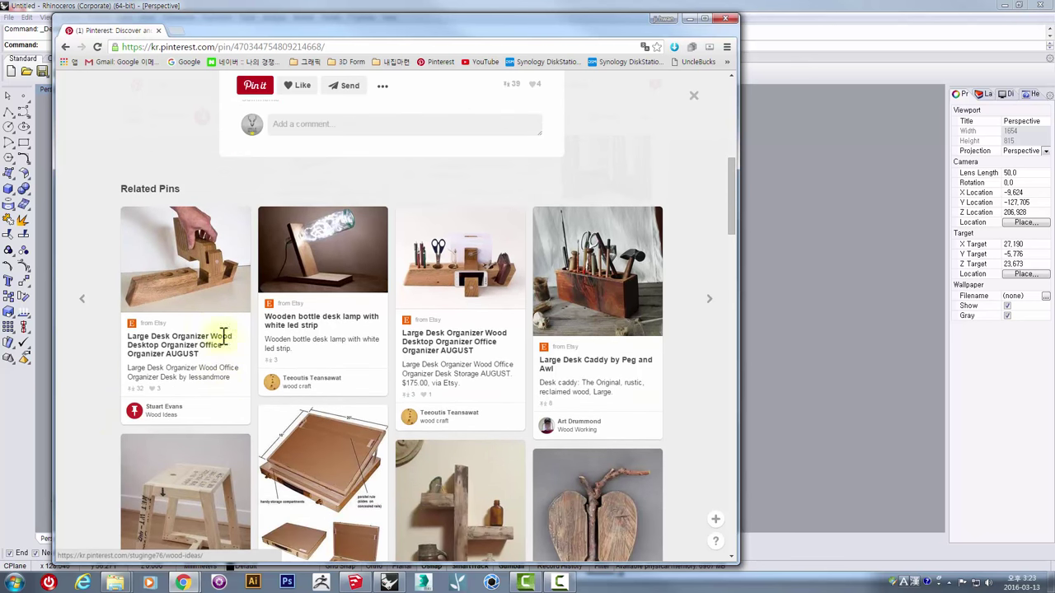
click(213, 262)
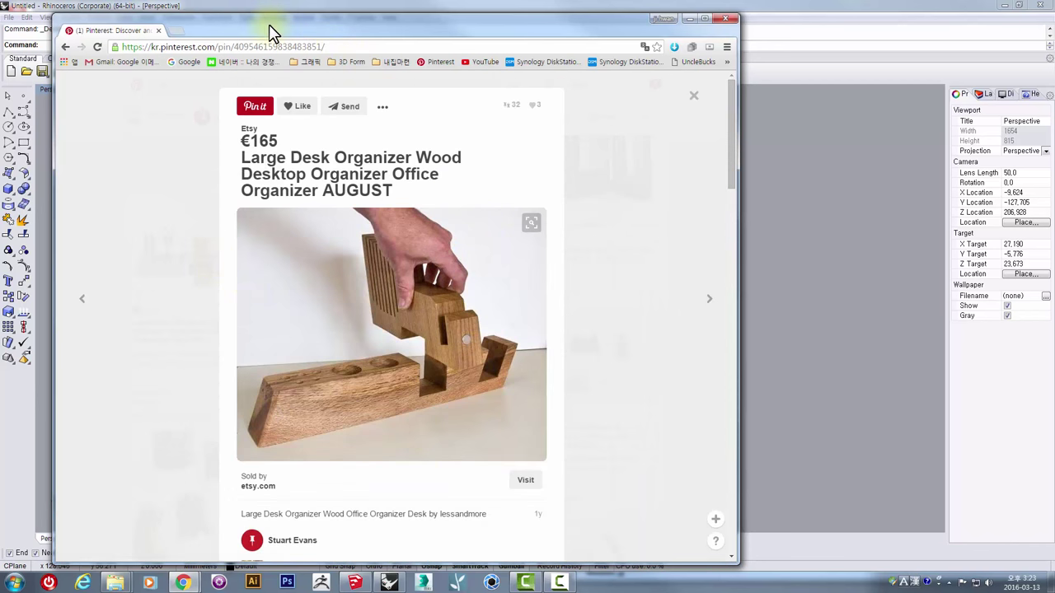
Step: Move the browser window out of the modelling area and switch back to Rhinoceros
mouse_move(268, 27)
mouse_down()
mouse_move(280, 37)
mouse_move(1054, 30)
mouse_up()
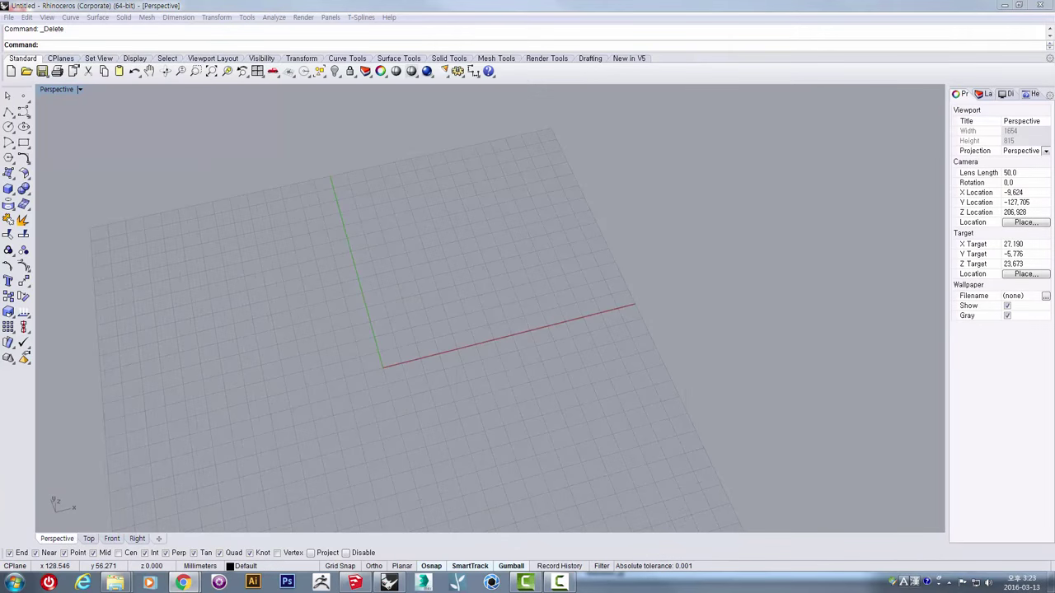
click(441, 327)
right_drag(382, 342, 401, 325)
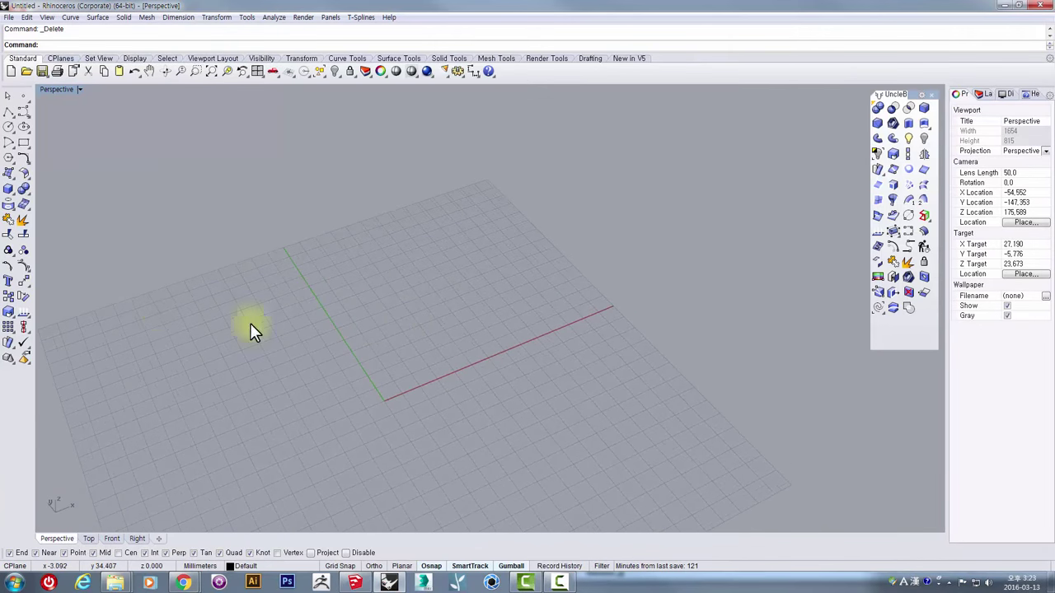
Step: Create a solid box starting at the origin (0), with its opposite base corner at 500,80 mm
click(11, 200)
right_drag(341, 313, 320, 397)
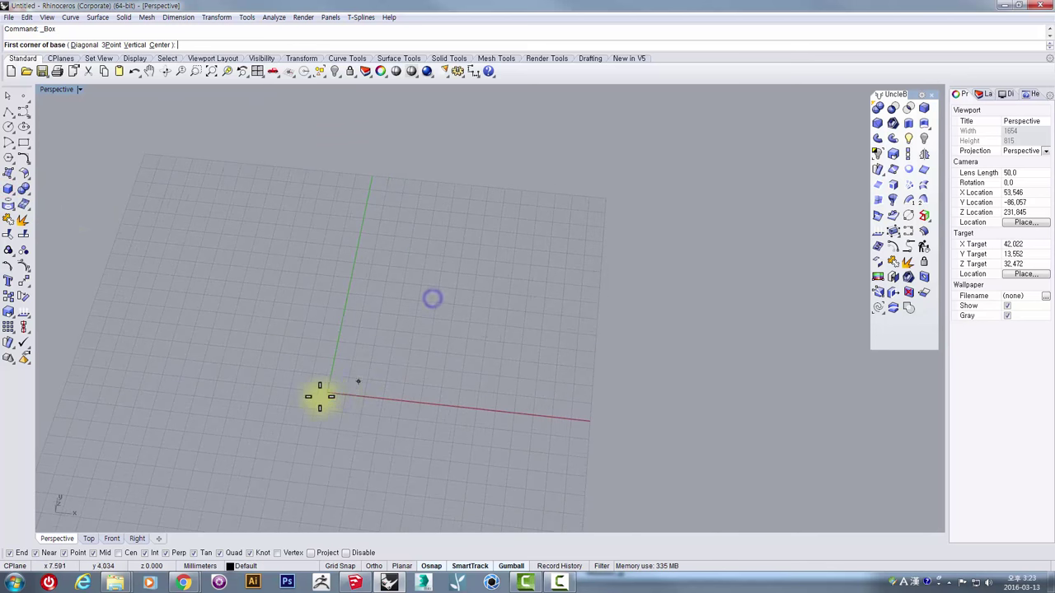
text(0)
key(Return)
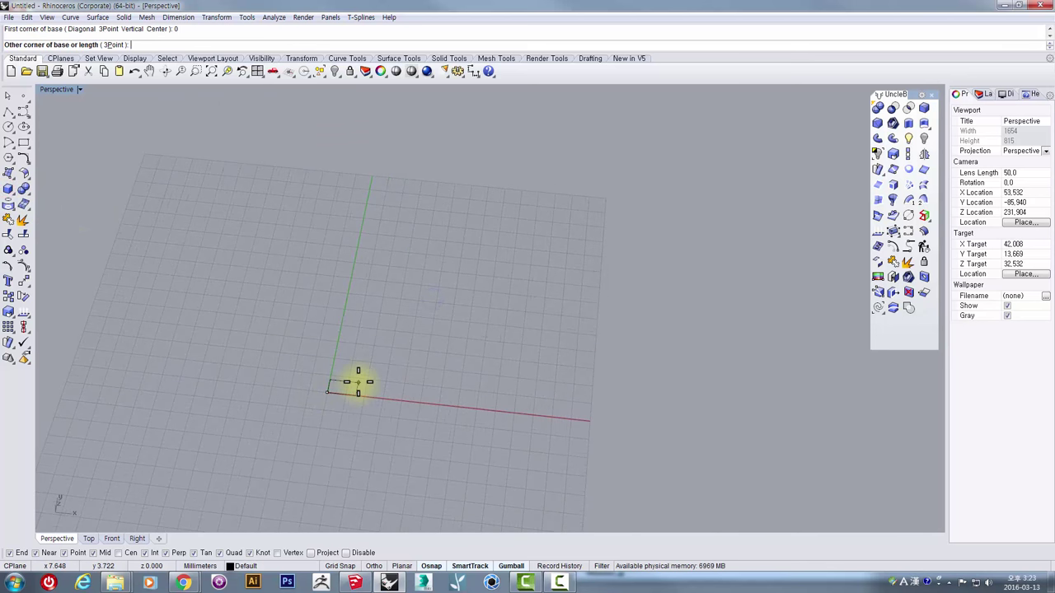
scroll(401, 305, down, 10)
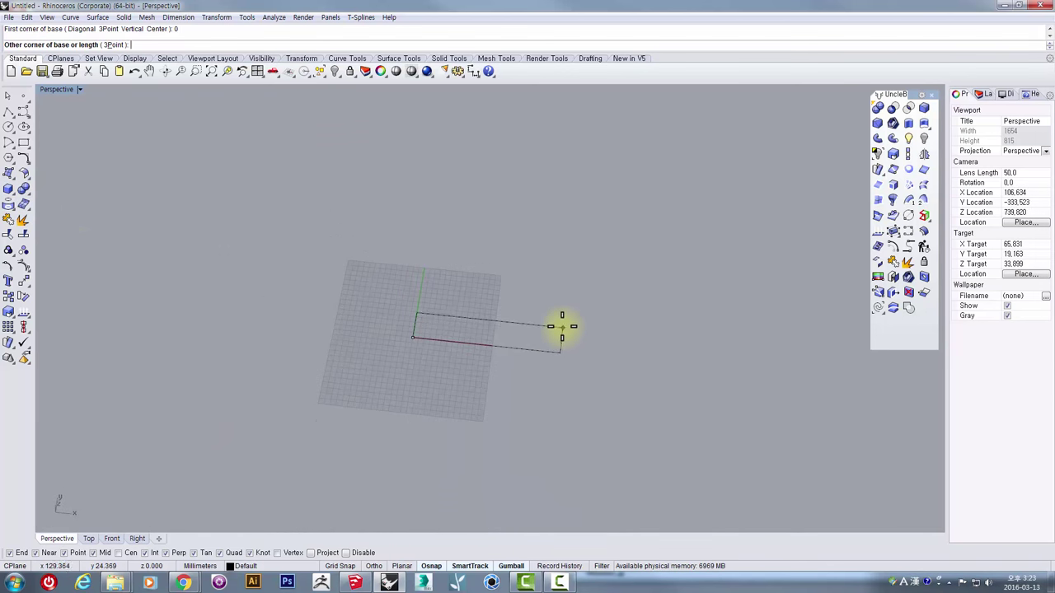
right_drag(543, 322, 700, 312)
scroll(707, 308, up, 2)
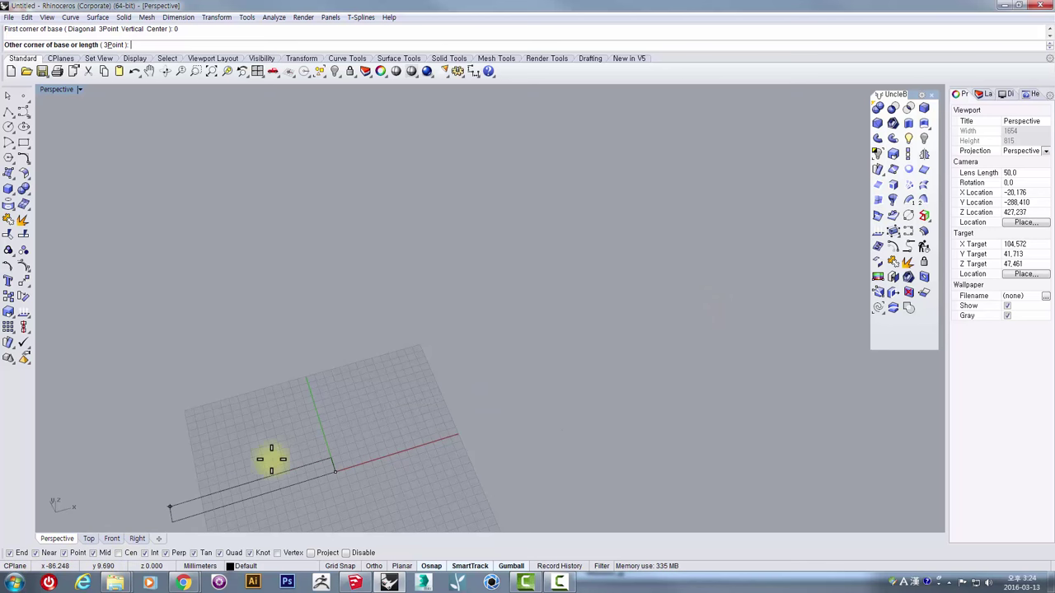
scroll(624, 293, down, 5)
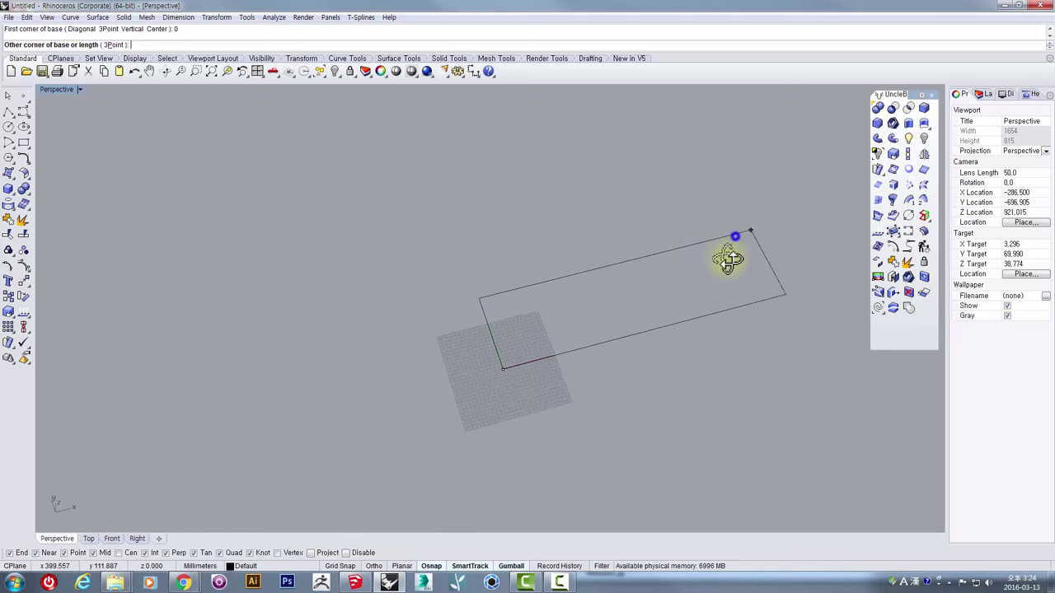
right_drag(718, 272, 676, 313)
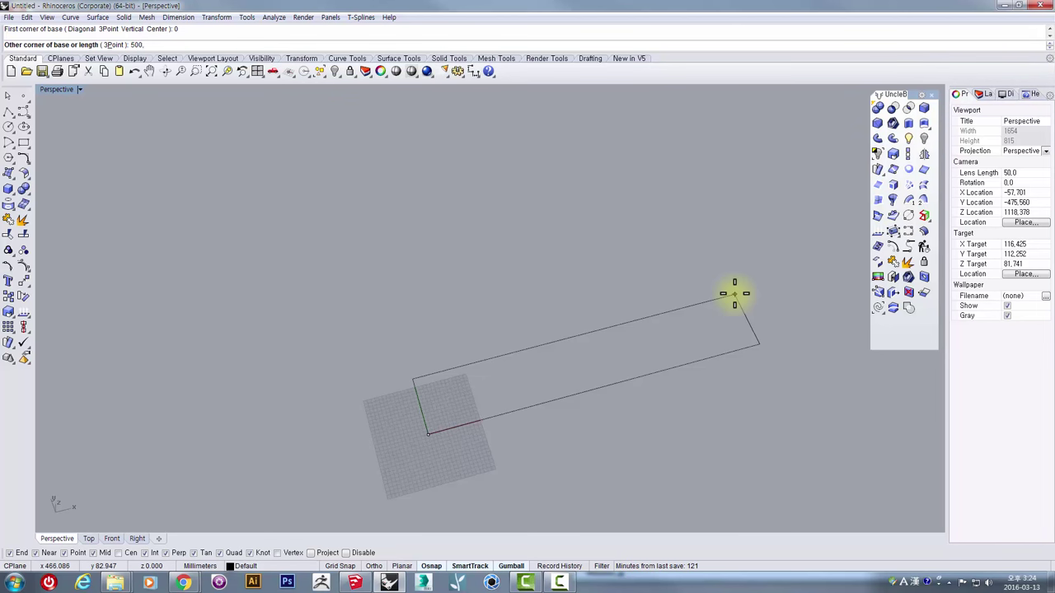
click(734, 293)
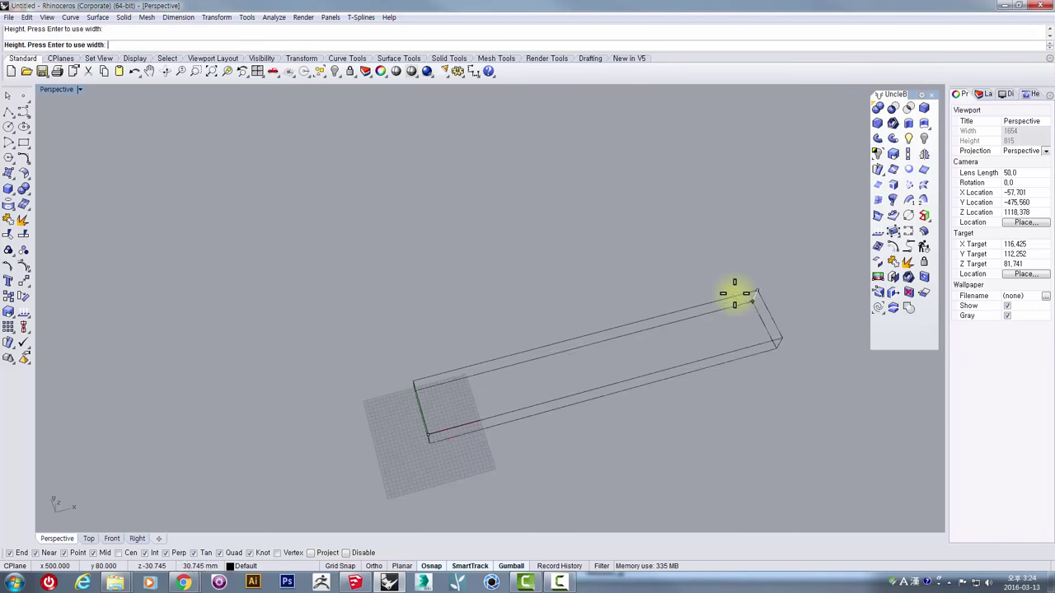
click(735, 293)
right_drag(693, 332, 695, 294)
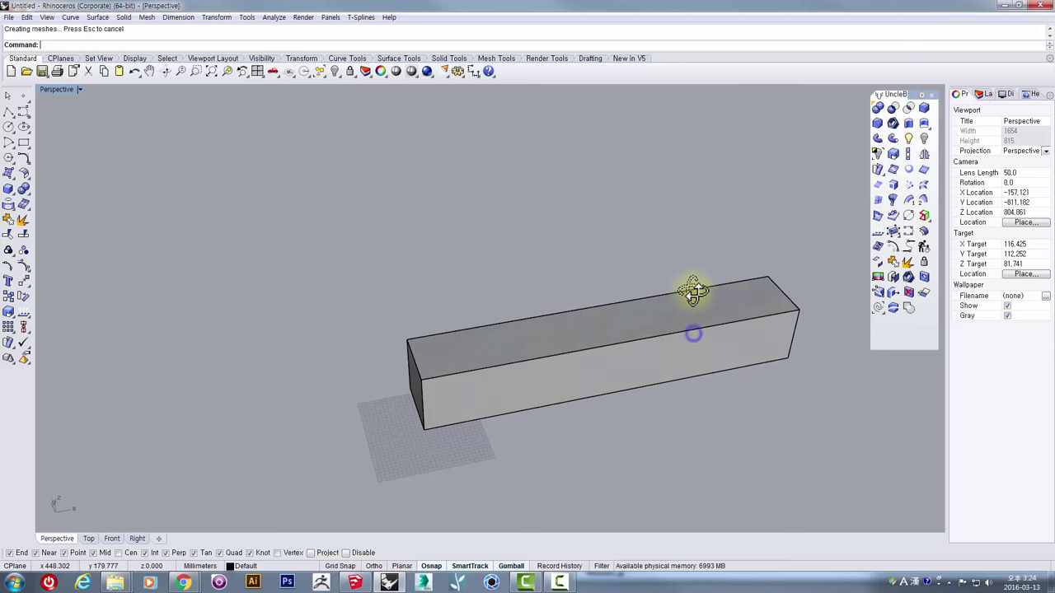
Step: Undo and redo the box creation and select the restored box
key(ctrl+z)
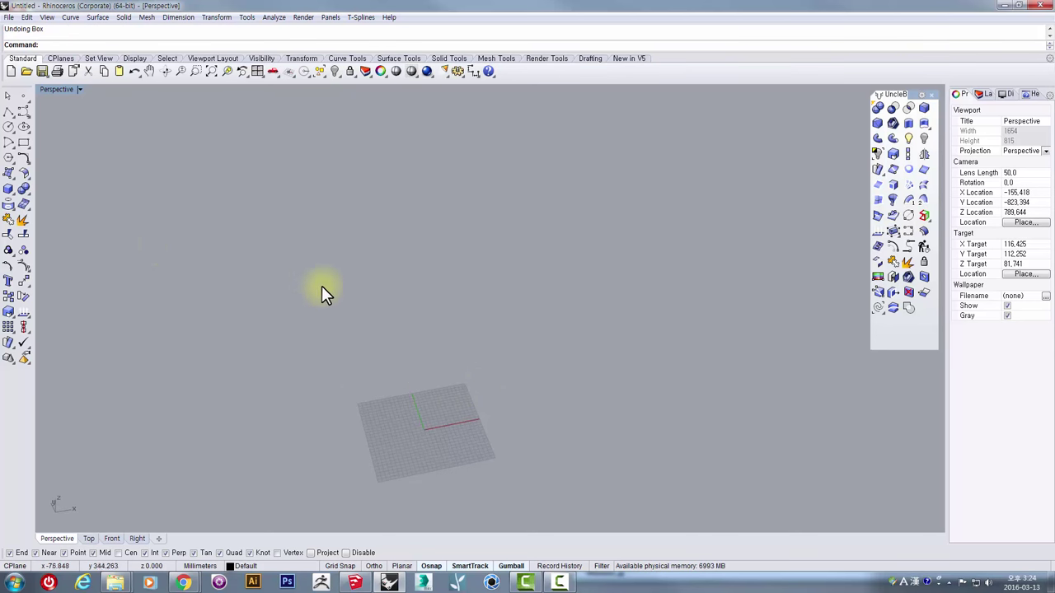
key(ctrl+y)
click(452, 378)
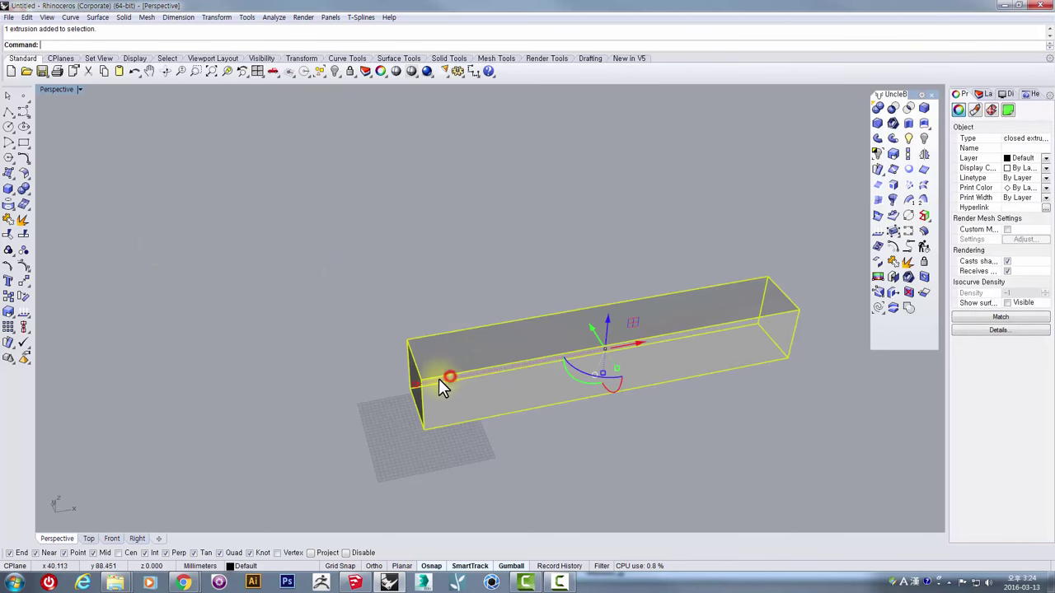
Step: Undo the box and recreate it from the origin (0) to opposite base corner 500,80 mm with a new height
right_drag(447, 380, 436, 349)
key(ctrl+z)
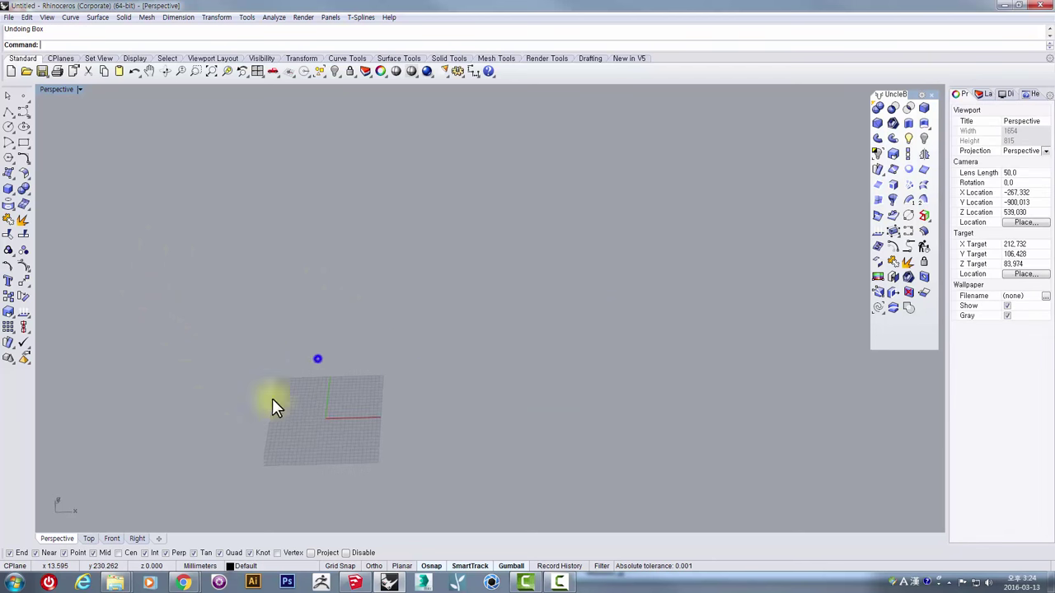
click(7, 189)
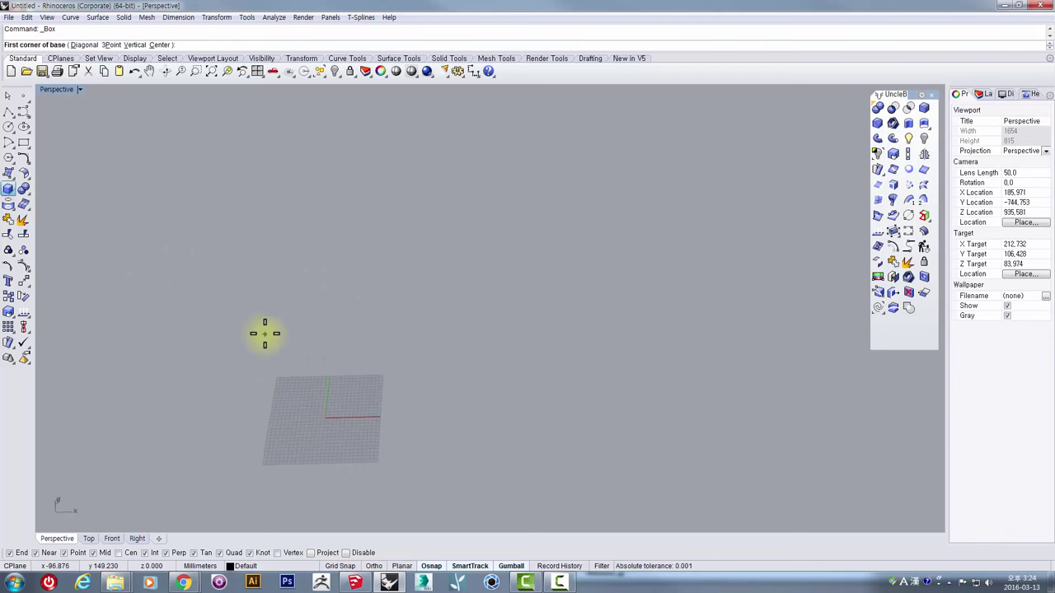
text(0)
key(Return)
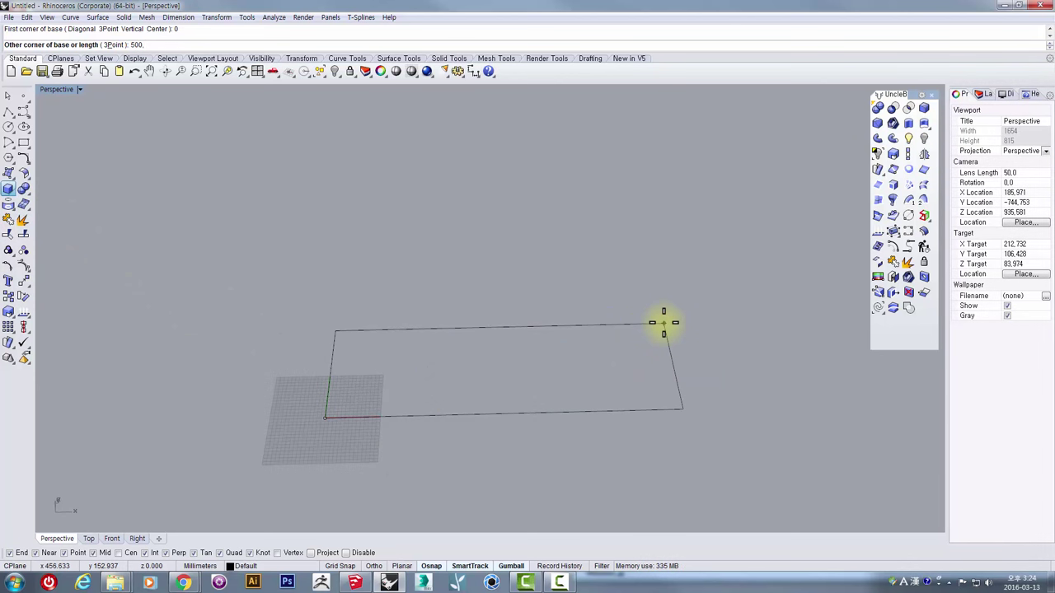
key(Return)
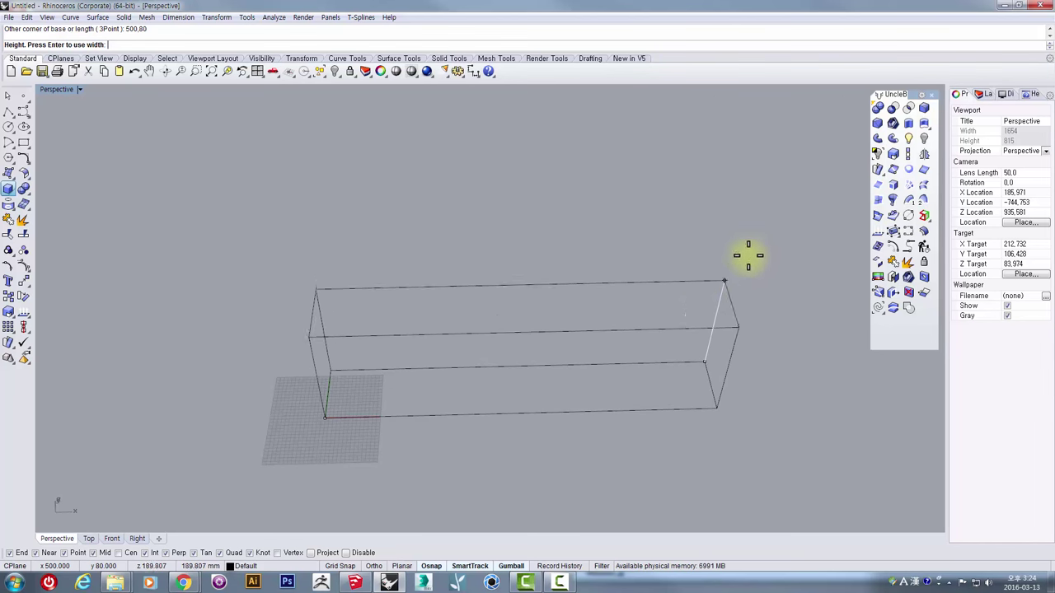
right_drag(727, 301, 769, 248)
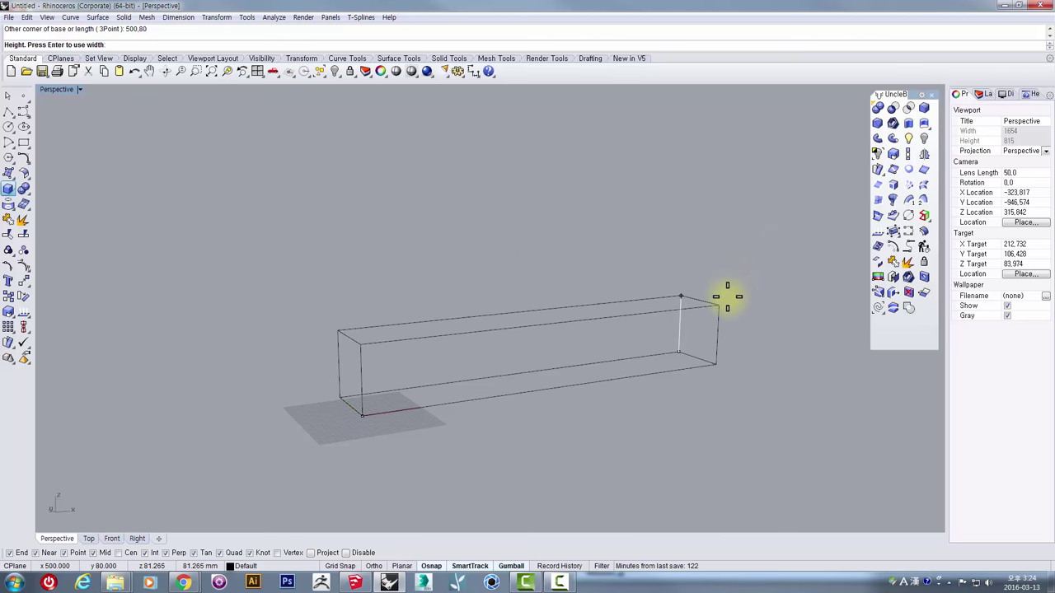
key(Return)
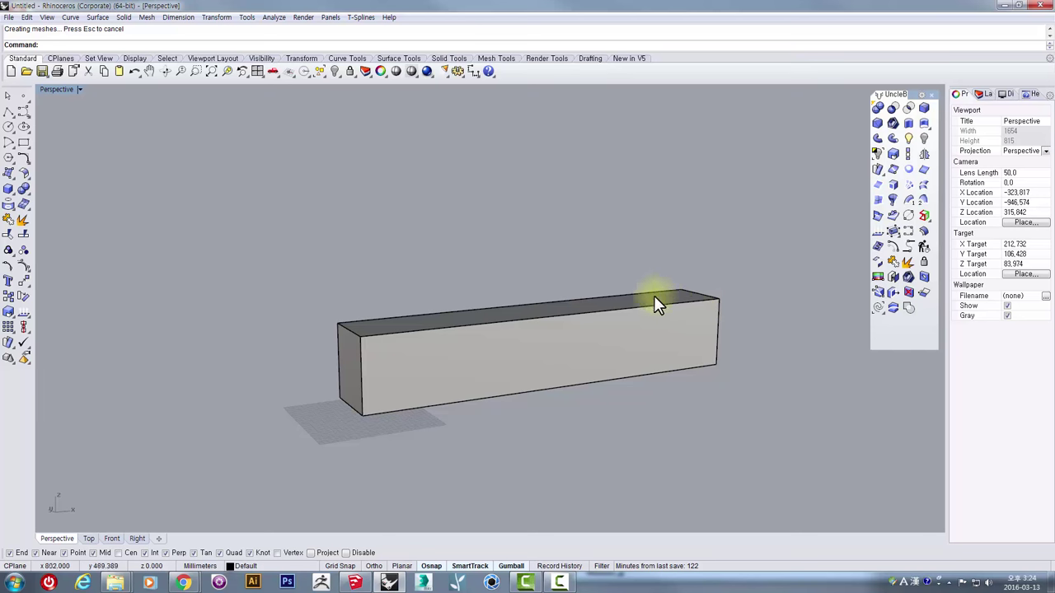
Step: Inspect the new block in perspective, and frame it in a maximized Front view
mouse_move(653, 299)
right_down()
mouse_move(591, 316)
mouse_move(377, 302)
mouse_move(427, 369)
mouse_move(552, 333)
mouse_move(627, 268)
mouse_move(668, 294)
right_up()
click(520, 310)
click(625, 269)
scroll(628, 269, down, 5)
right_drag(668, 294, 559, 325)
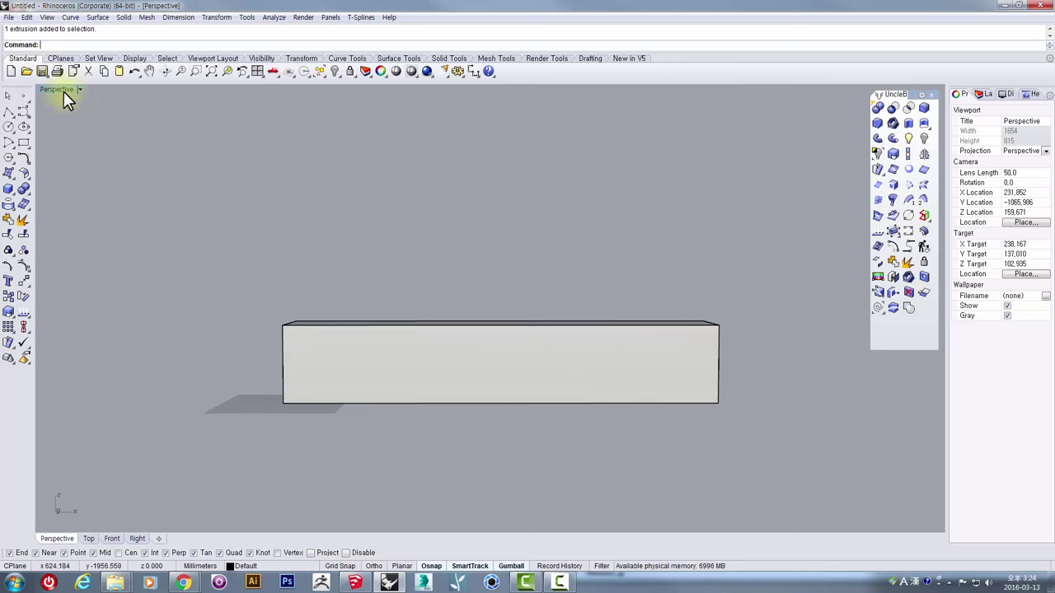
right_drag(529, 223, 610, 236)
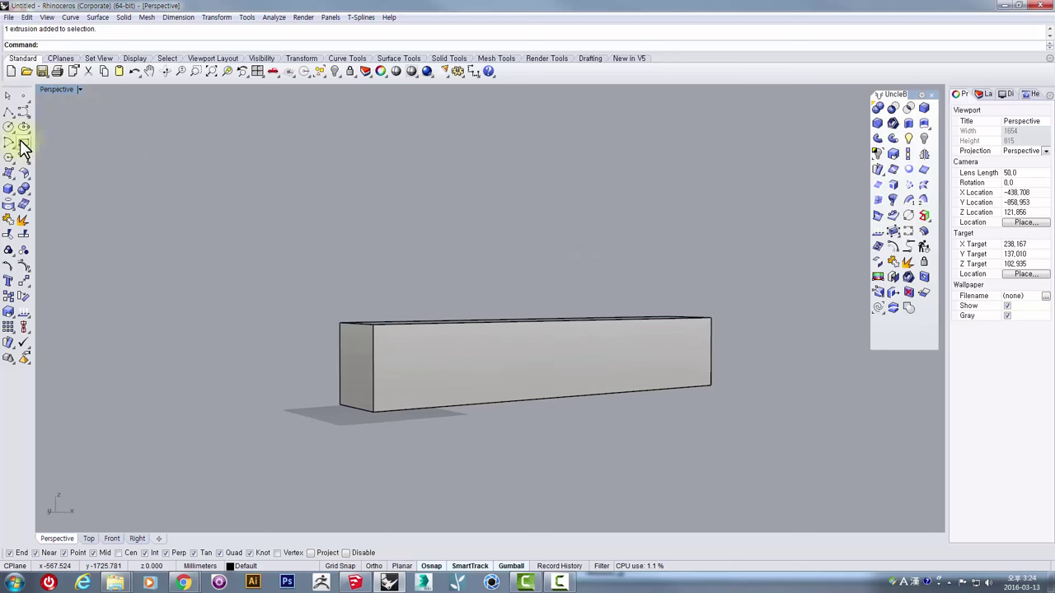
double_click(53, 86)
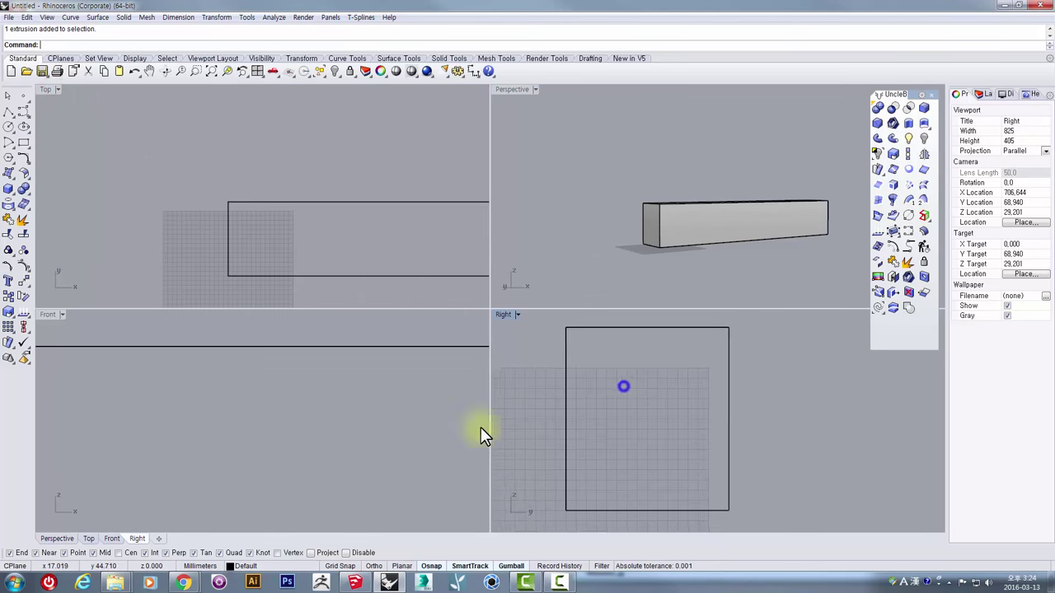
click(382, 401)
scroll(383, 402, down, 5)
right_drag(382, 400, 281, 400)
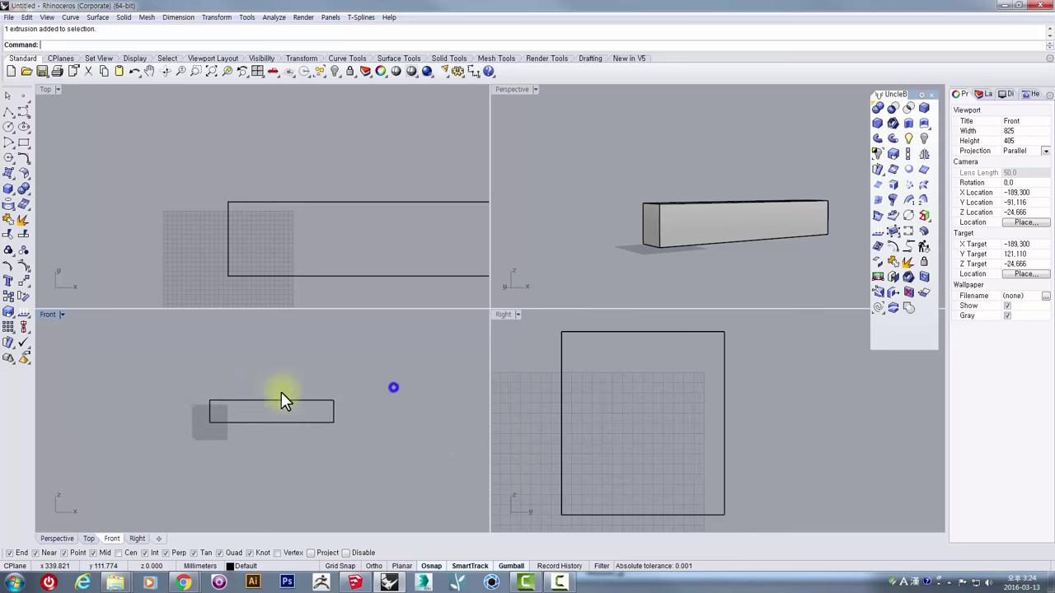
double_click(47, 314)
right_drag(423, 295, 328, 344)
scroll(435, 297, up, 4)
scroll(435, 298, down, 4)
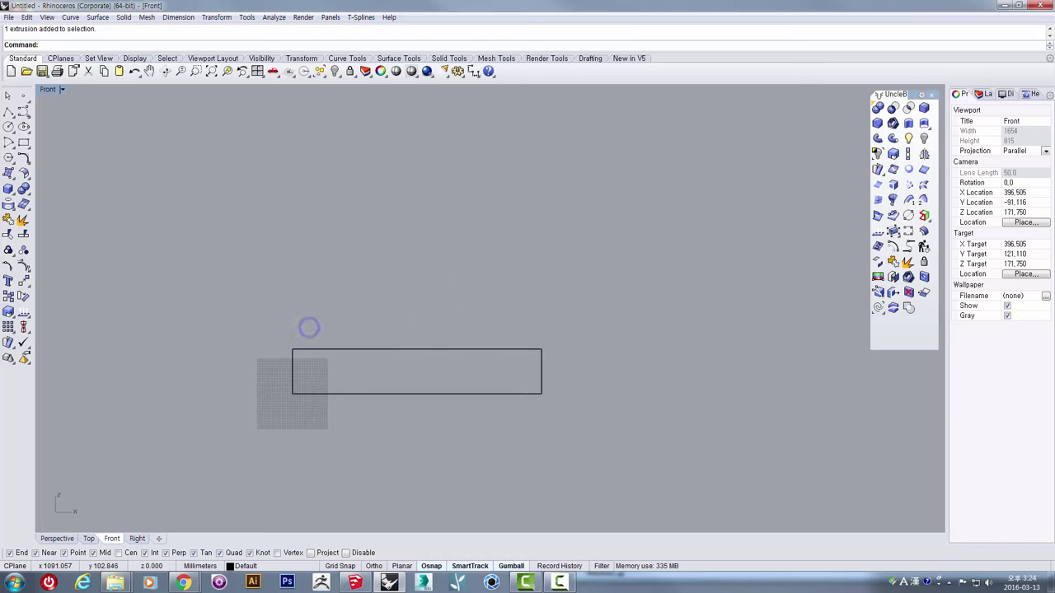
Step: Check the desk organizer reference photo in the browser, and return to Rhinoceros with a maximized Perspective view of the block
drag(1054, 42, 495, 43)
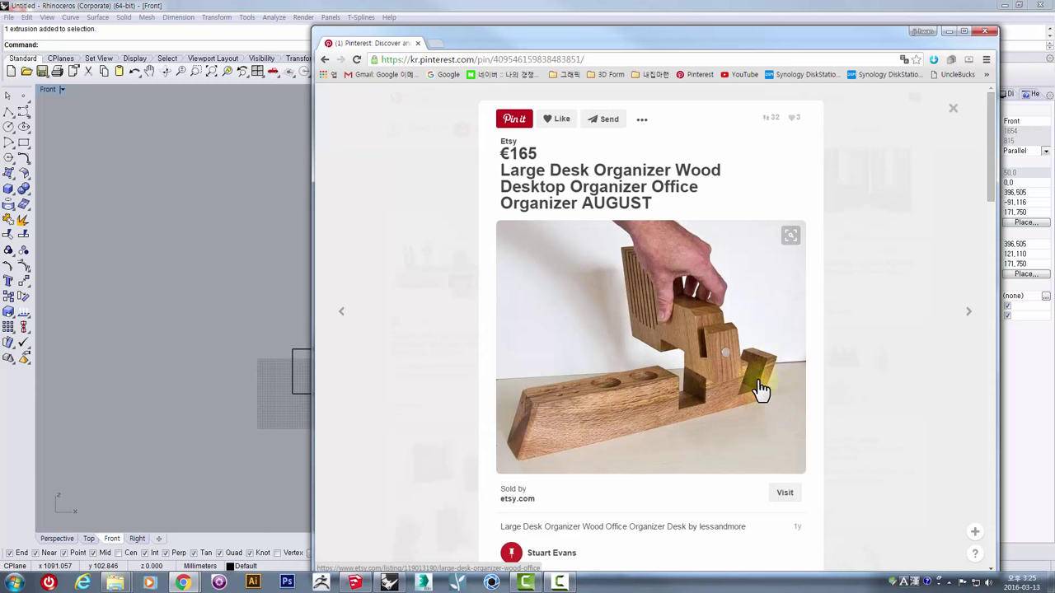
click(647, 44)
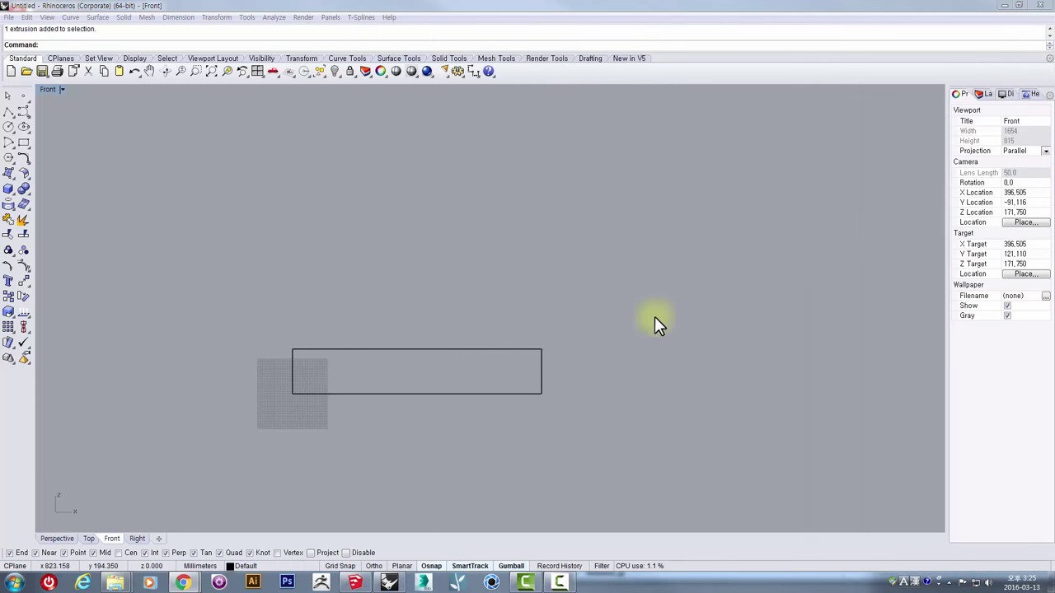
mouse_move(289, 306)
right_down()
mouse_move(283, 324)
mouse_move(281, 312)
right_up()
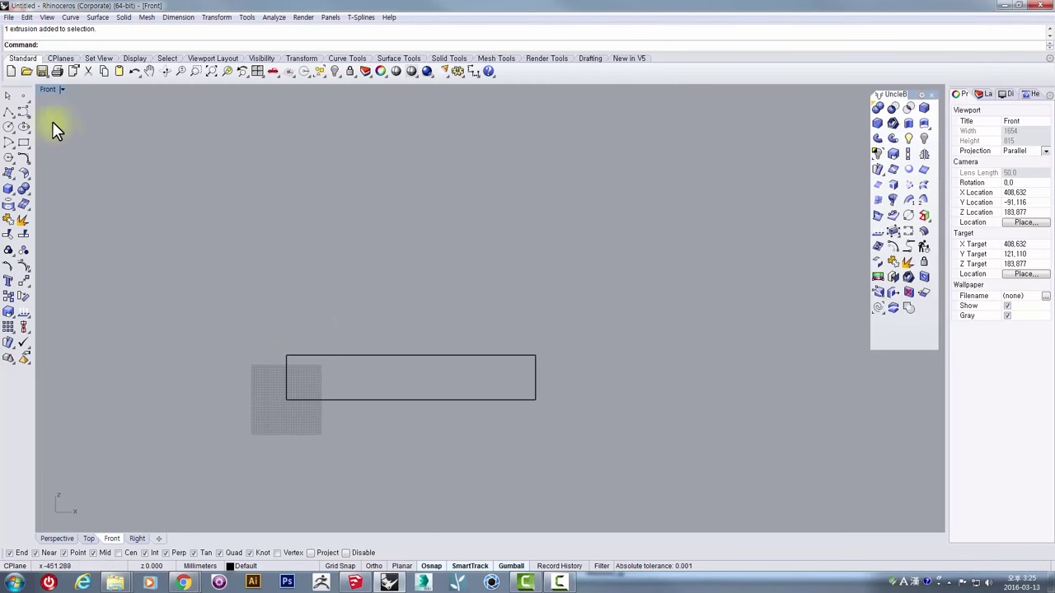
double_click(45, 89)
double_click(509, 89)
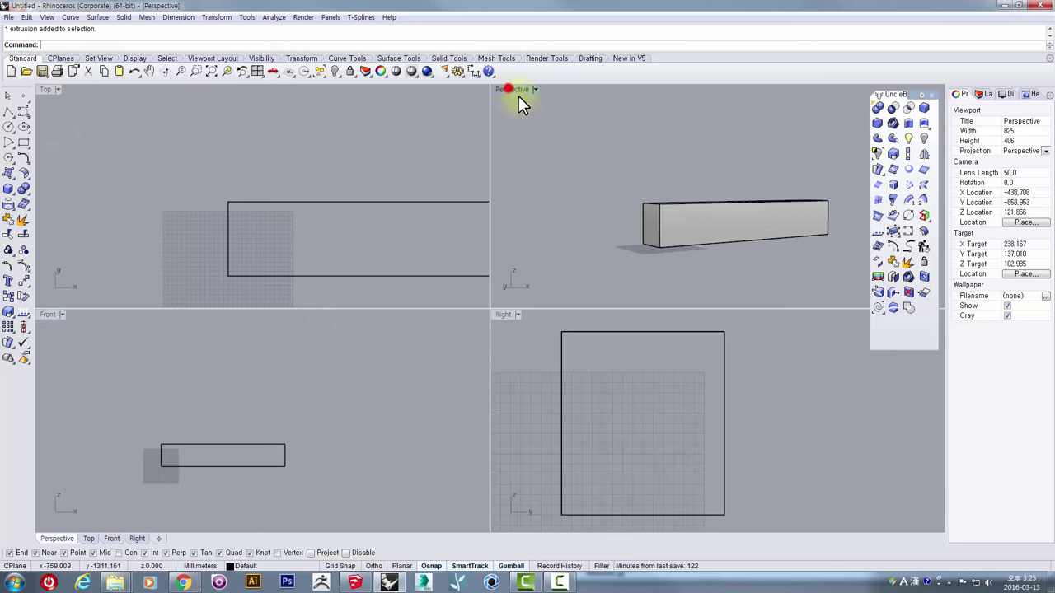
right_drag(508, 285, 426, 336)
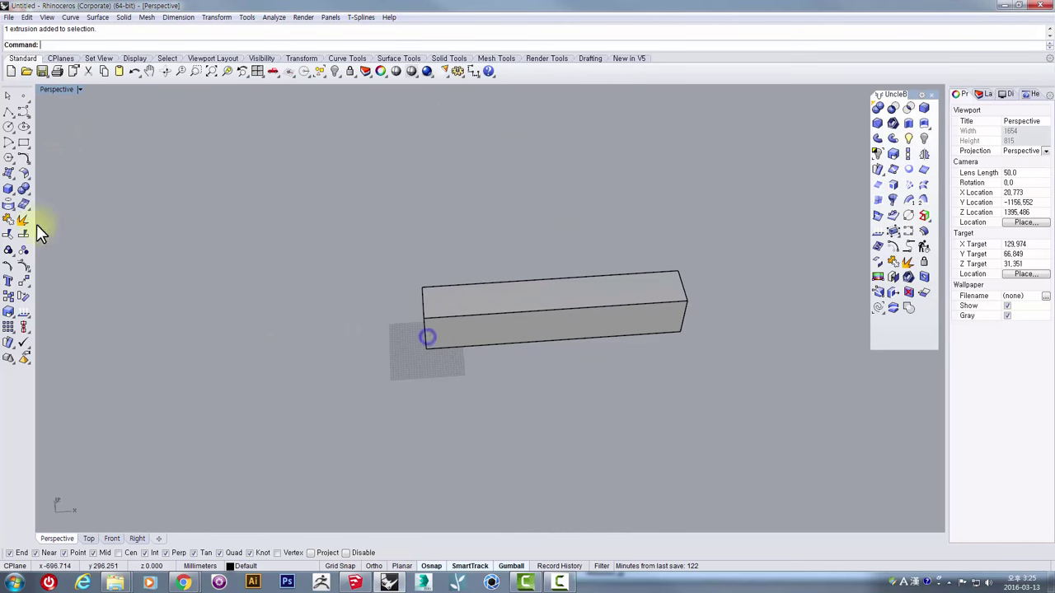
Step: Create a tall solid box freehand beside the origin end of the base block, taller and deeper than the block, and select it
click(8, 187)
shift+right_drag(248, 358, 259, 319)
click(245, 314)
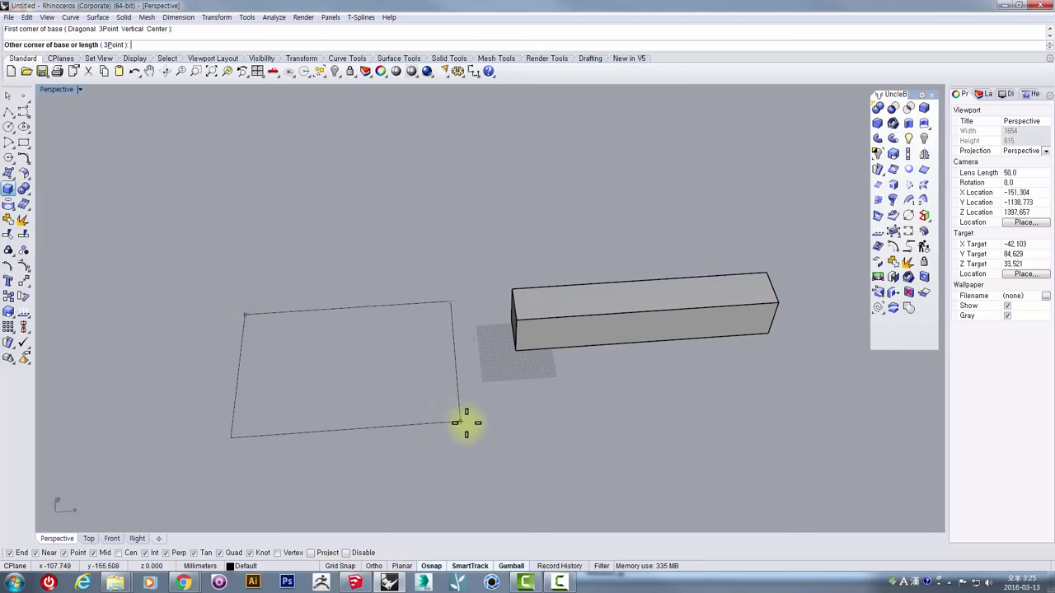
click(466, 423)
click(454, 216)
shift+right_drag(449, 272, 440, 302)
click(323, 272)
Step: Try rotating the tall box clockwise by about 28° in the Front view, and undo the rotation
double_click(54, 90)
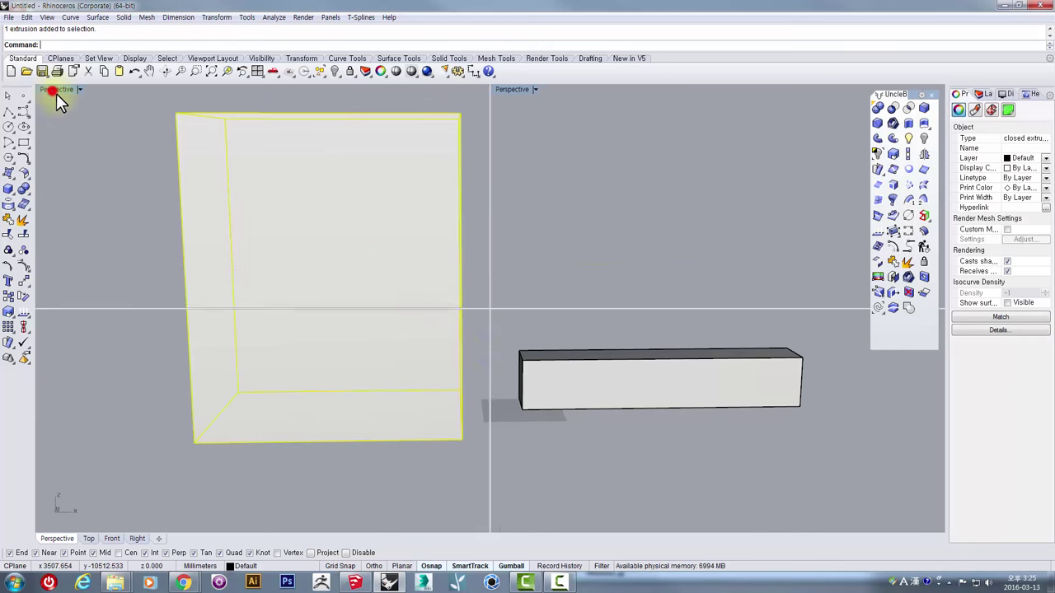
right_drag(222, 403, 340, 409)
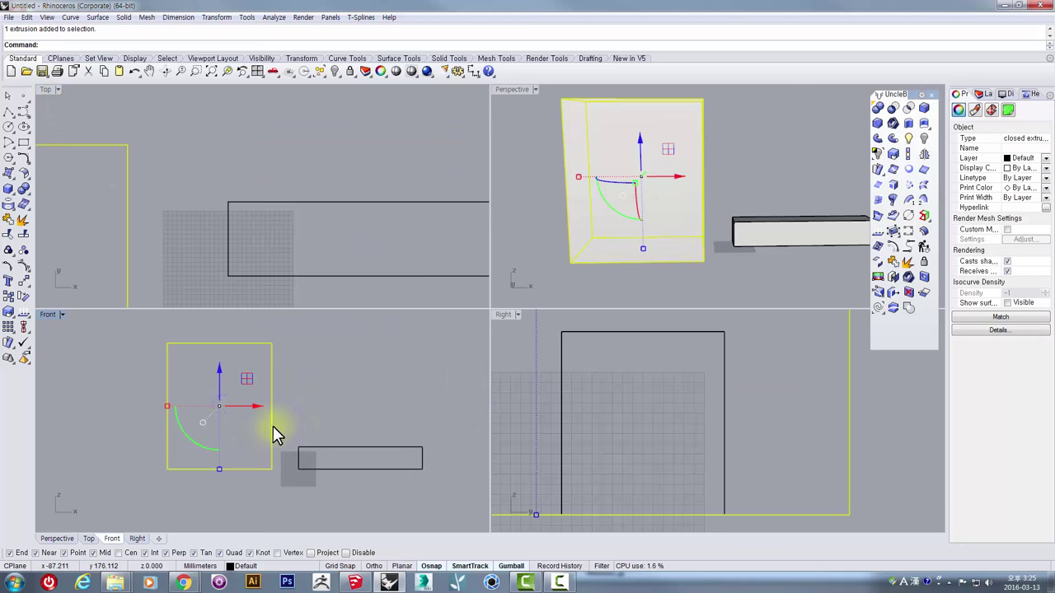
scroll(272, 426, down, 2)
scroll(205, 452, up, 6)
right_drag(233, 433, 192, 460)
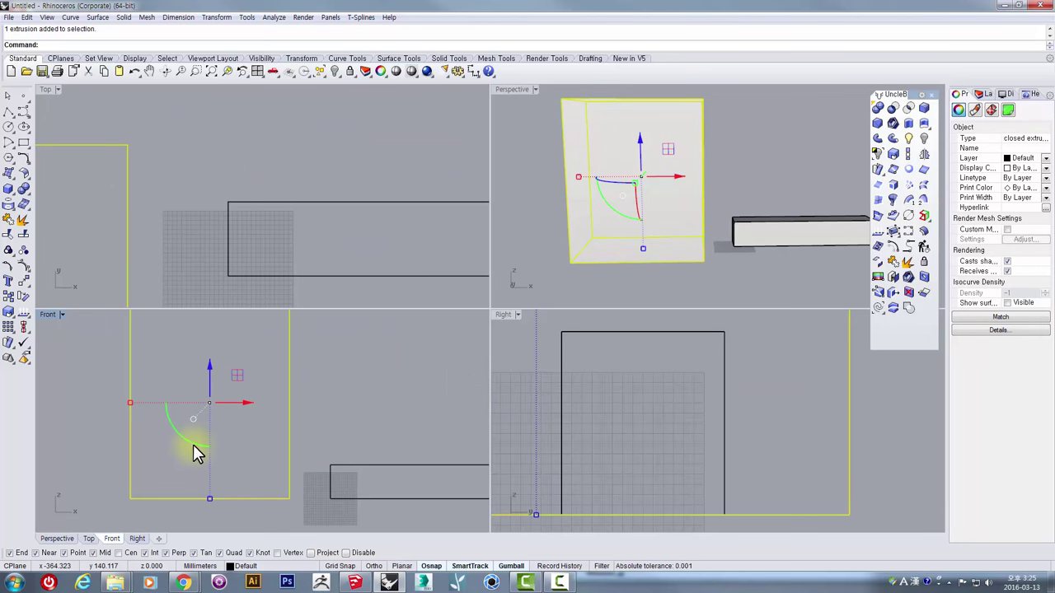
drag(193, 444, 178, 440)
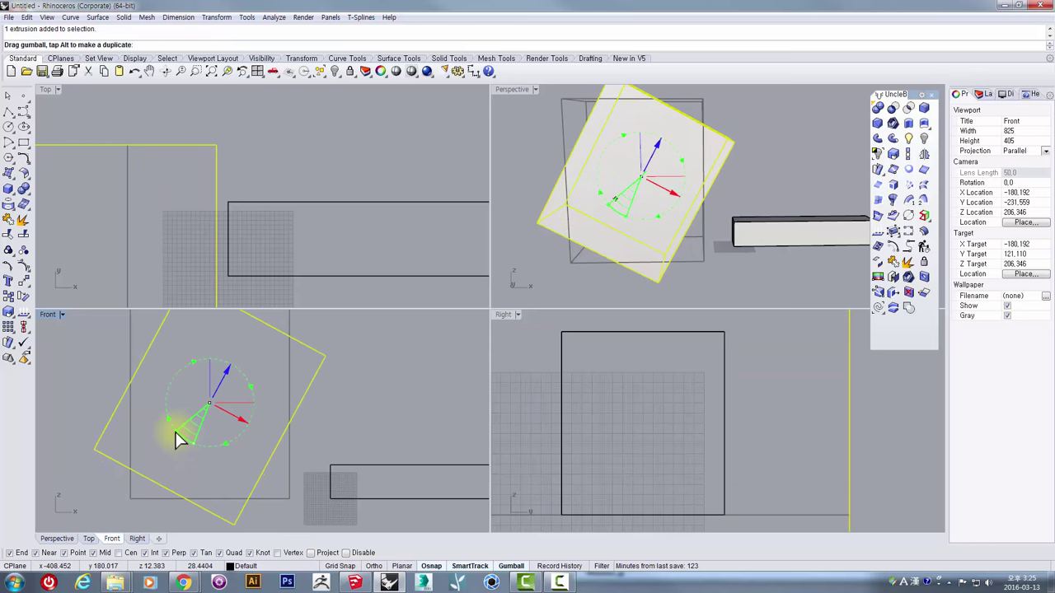
drag(175, 435, 175, 435)
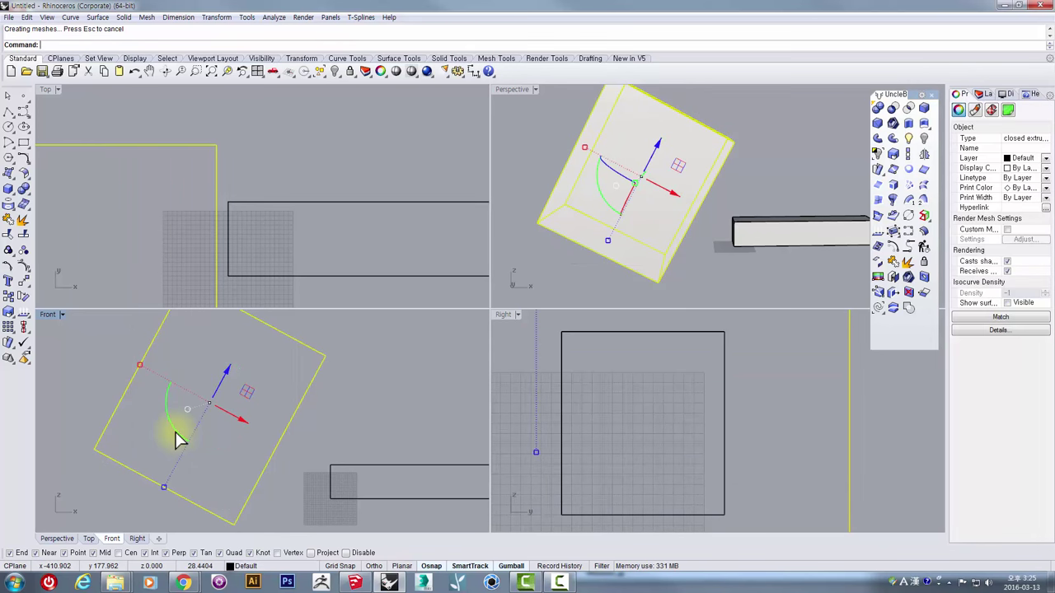
right_drag(365, 466, 264, 442)
scroll(355, 467, down, 4)
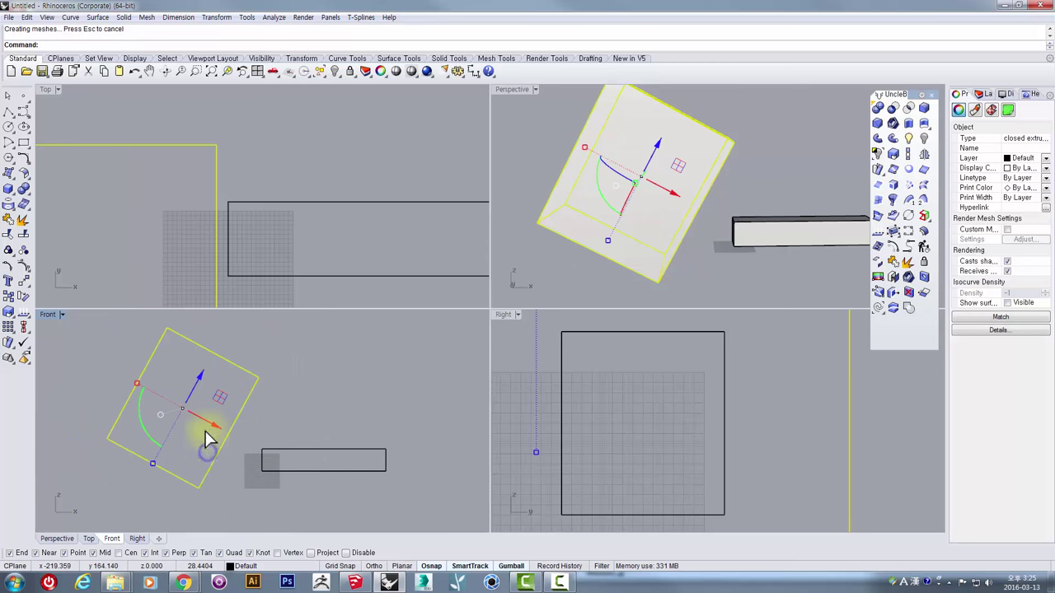
key(ctrl+z)
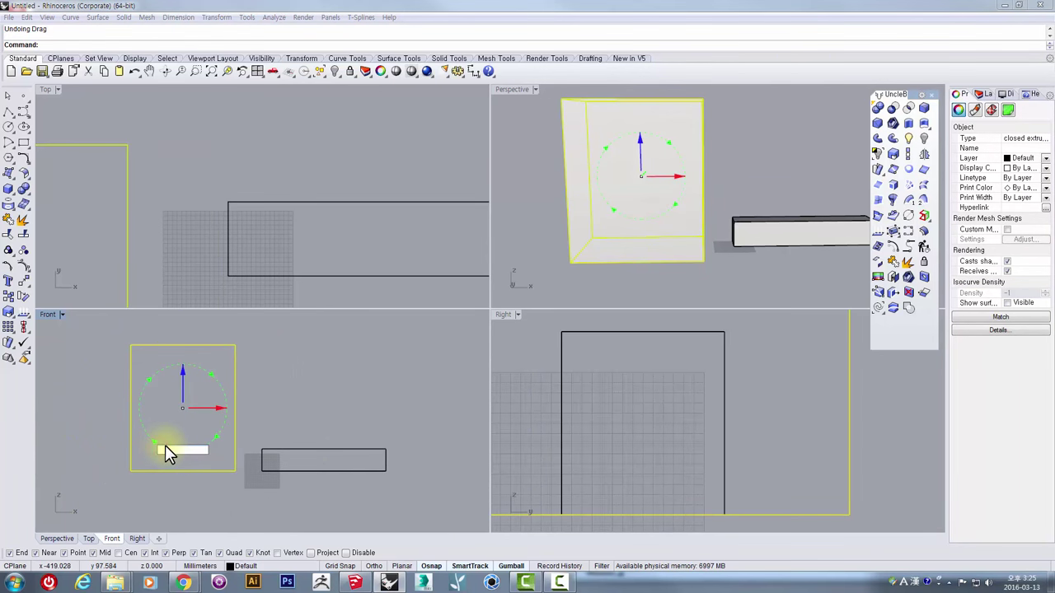
Step: Rotate the tall box slightly clockwise in the Front view and align the gumball to the CPlane
drag(165, 445, 192, 428)
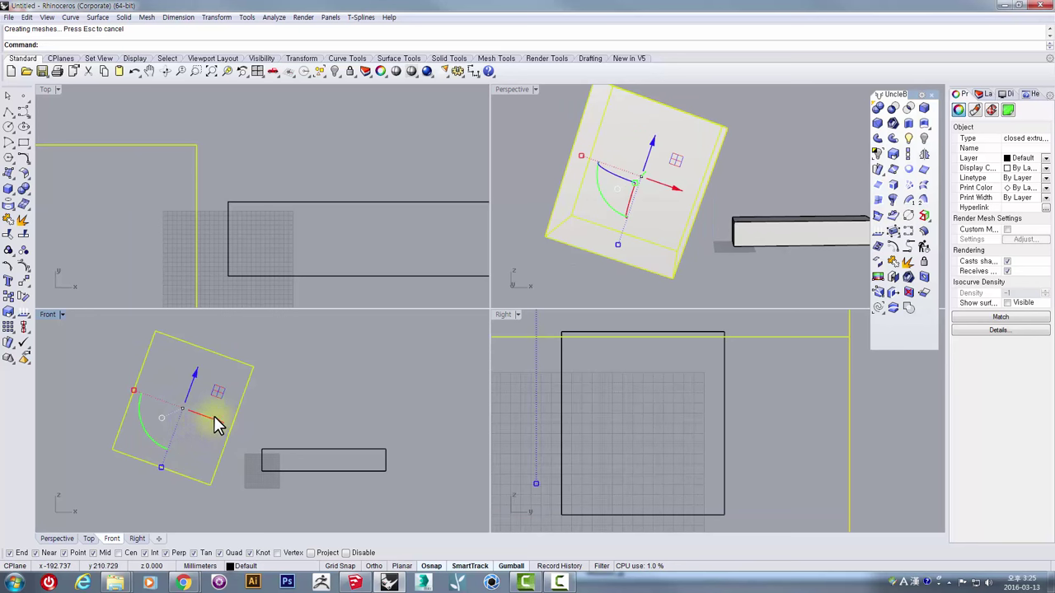
scroll(207, 405, up, 1)
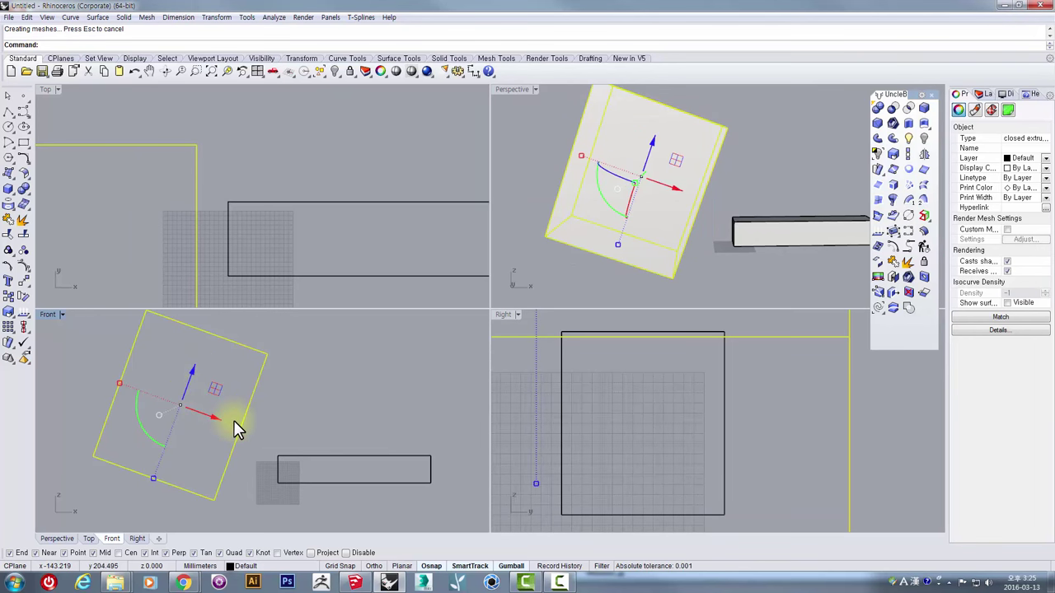
click(155, 414)
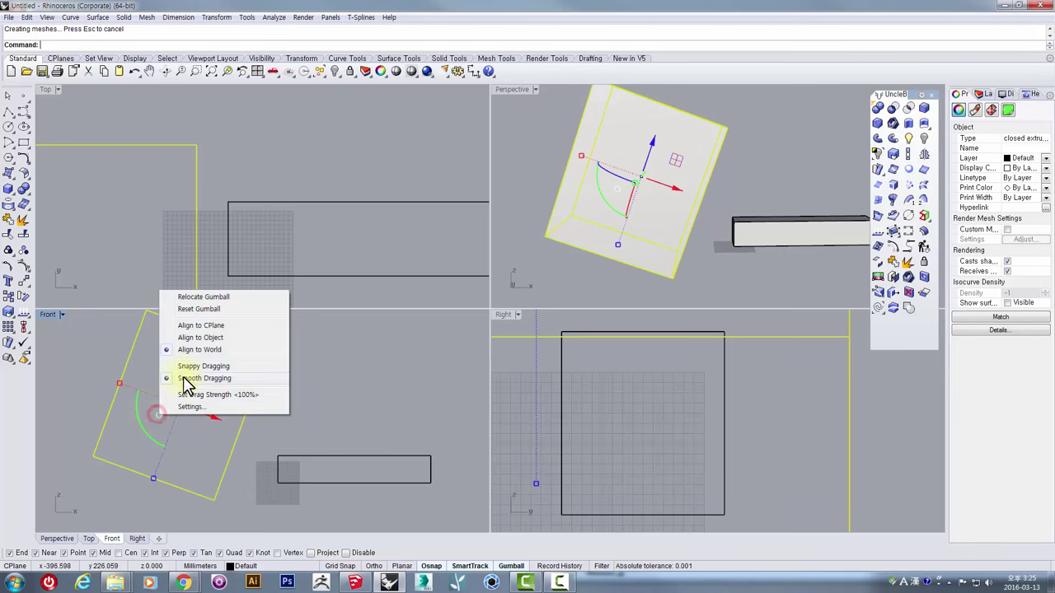
click(205, 329)
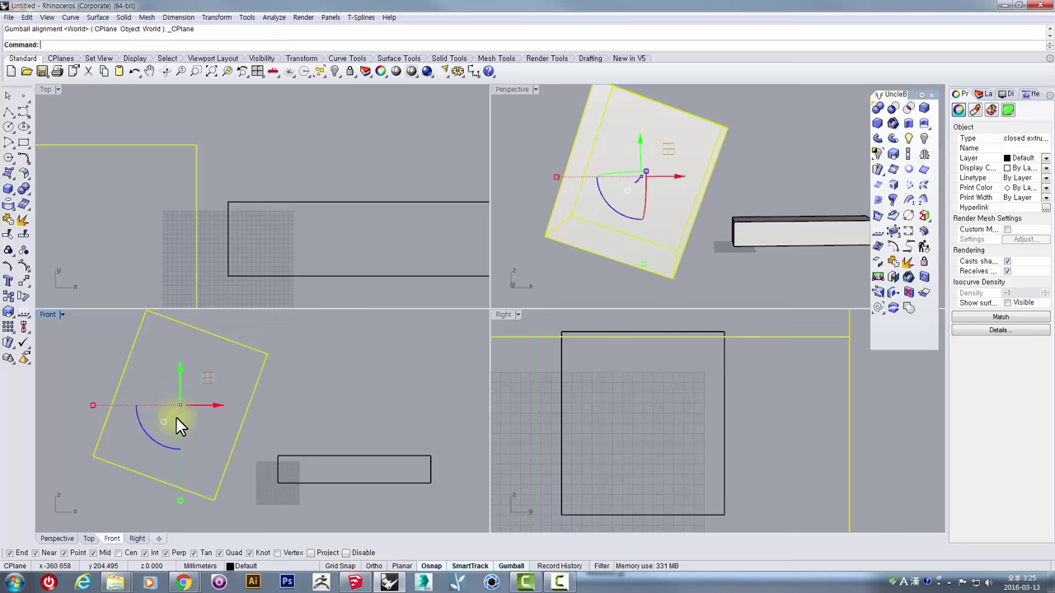
Step: Move the tilted box about 203 mm horizontally in the Front view so it overlaps the origin end of the base block
drag(195, 407, 261, 433)
right_drag(339, 443, 277, 453)
right_drag(231, 424, 168, 404)
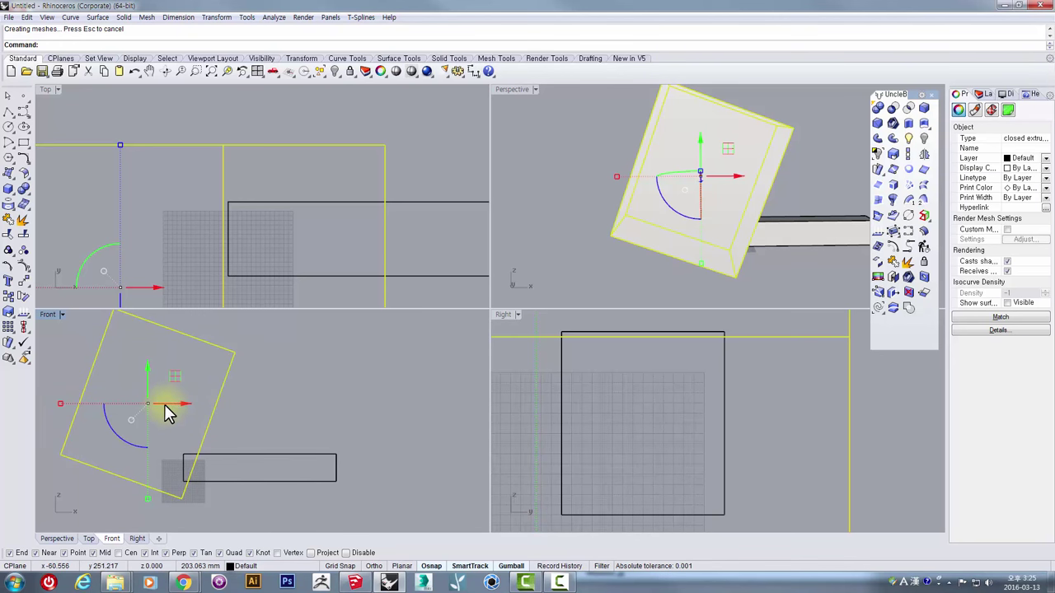
Step: Copy the tilted box about 810 mm horizontally to the far end of the base block and lower the copy about 140 mm
drag(164, 404, 417, 455)
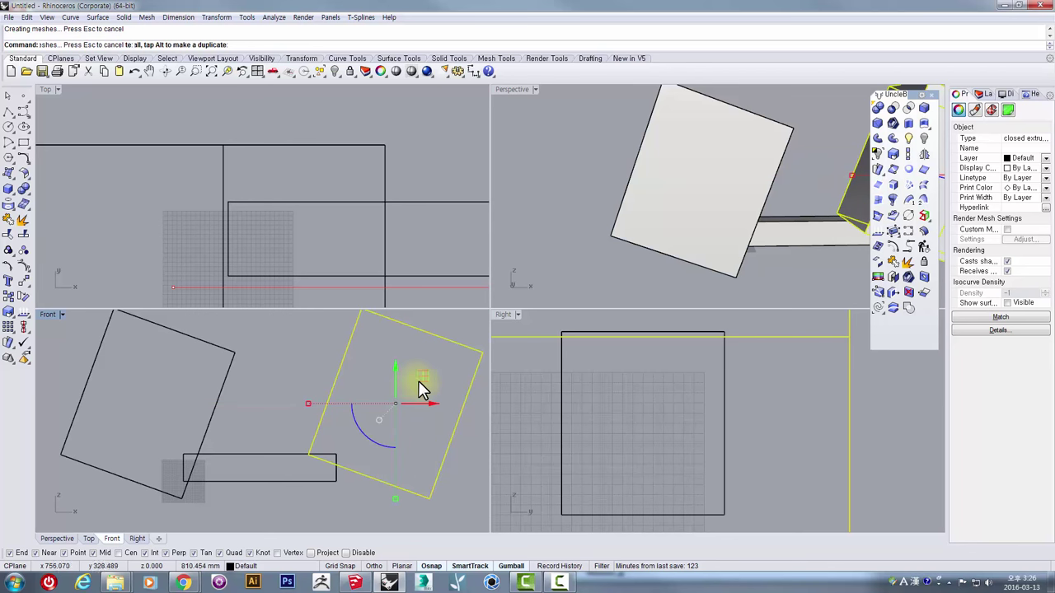
drag(421, 389, 417, 427)
click(269, 433)
click(249, 478)
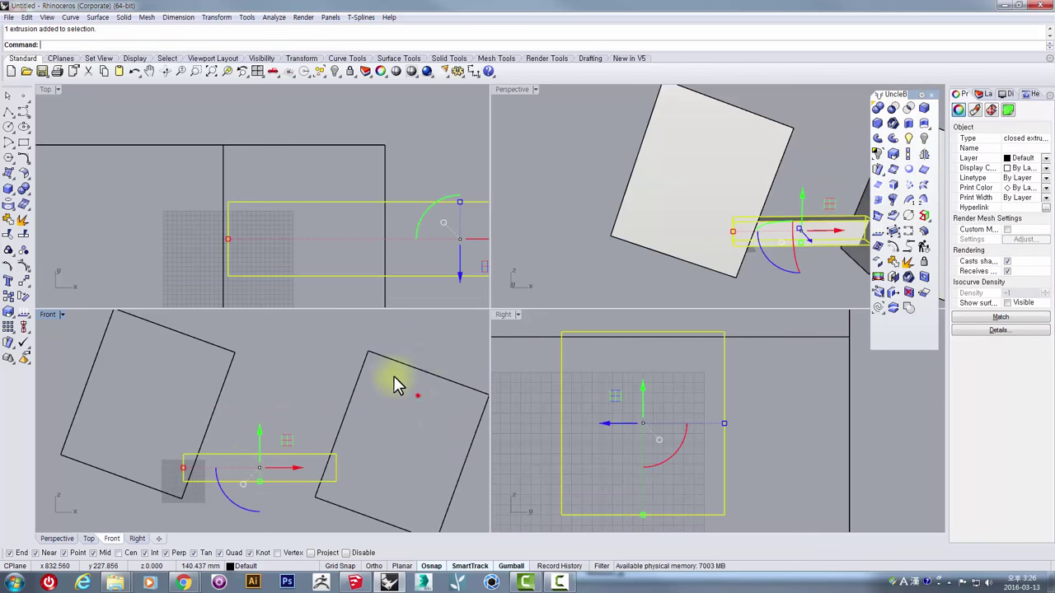
drag(394, 376, 189, 330)
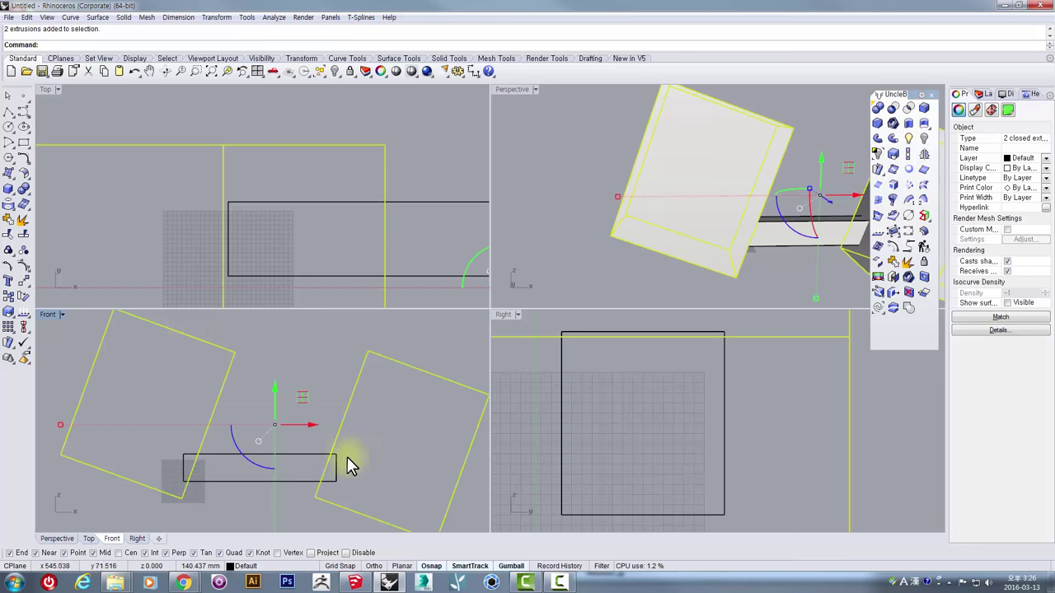
right_drag(237, 442, 265, 409)
scroll(289, 437, up, 2)
click(354, 366)
scroll(339, 365, down, 2)
right_drag(339, 365, 276, 433)
click(236, 476)
right_drag(236, 475, 226, 451)
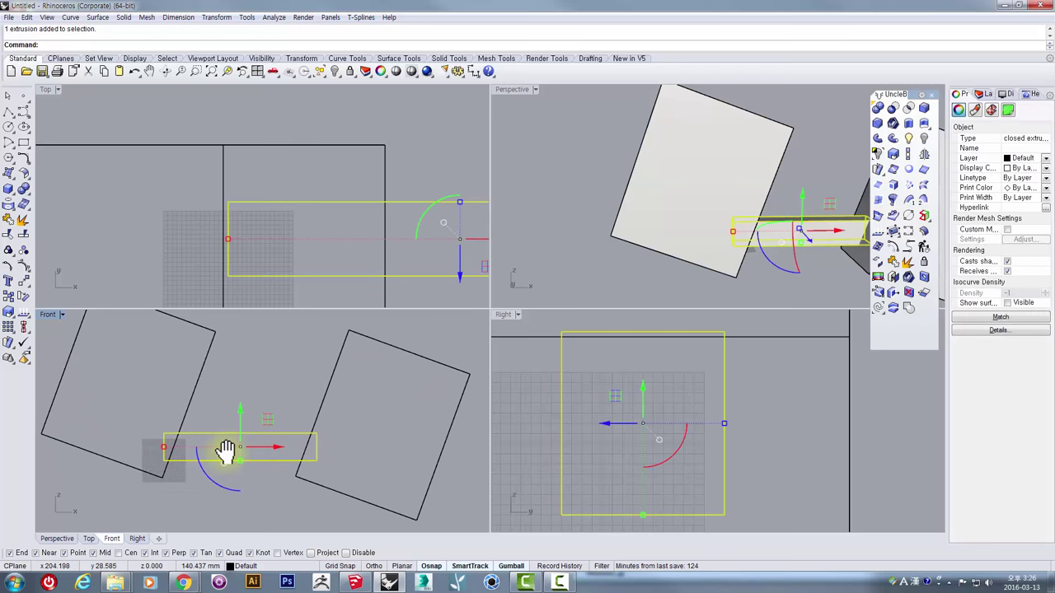
click(274, 396)
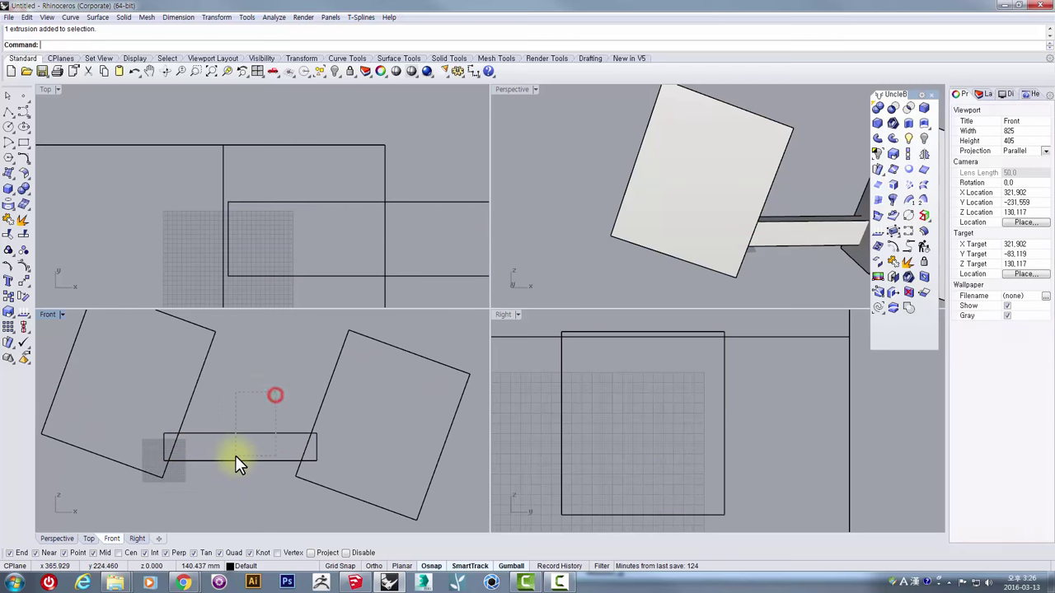
click(235, 455)
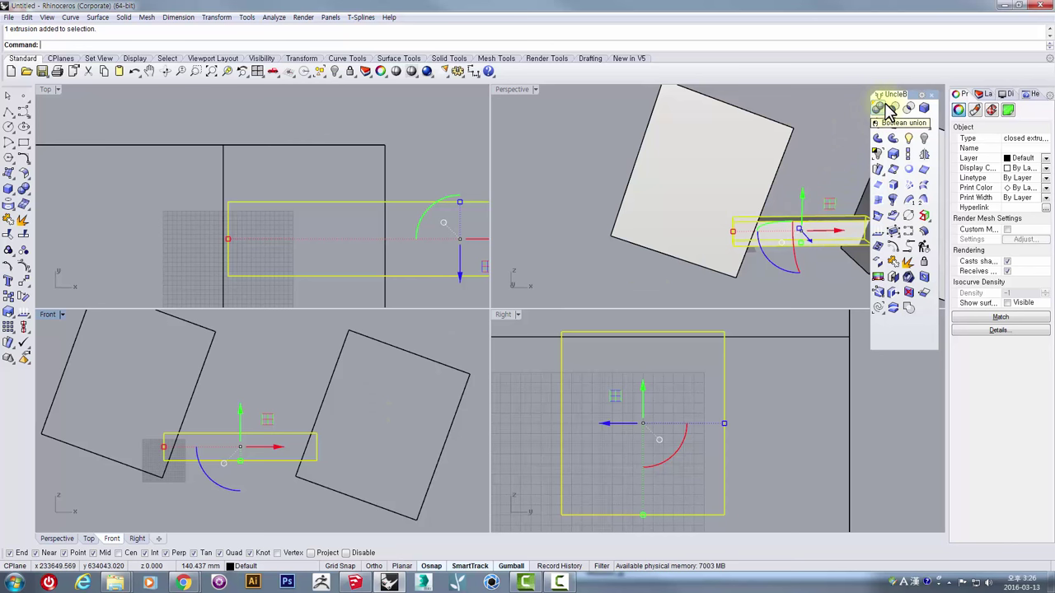
Step: Float the Solid Tools palette and subtract both tilted boxes from the base block with Boolean Difference, deleting the input objects
click(21, 191)
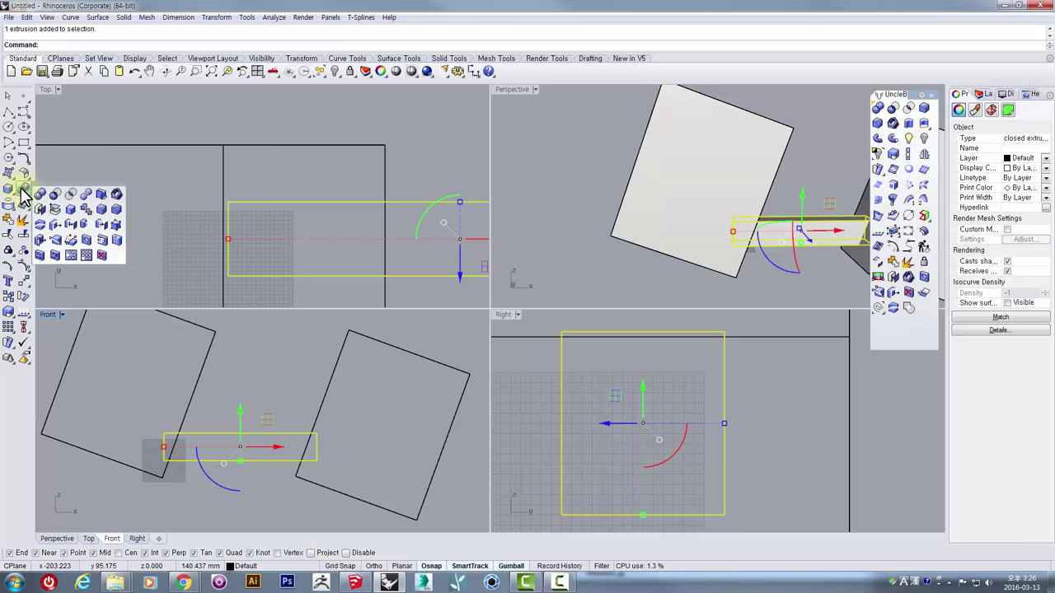
drag(42, 183, 104, 162)
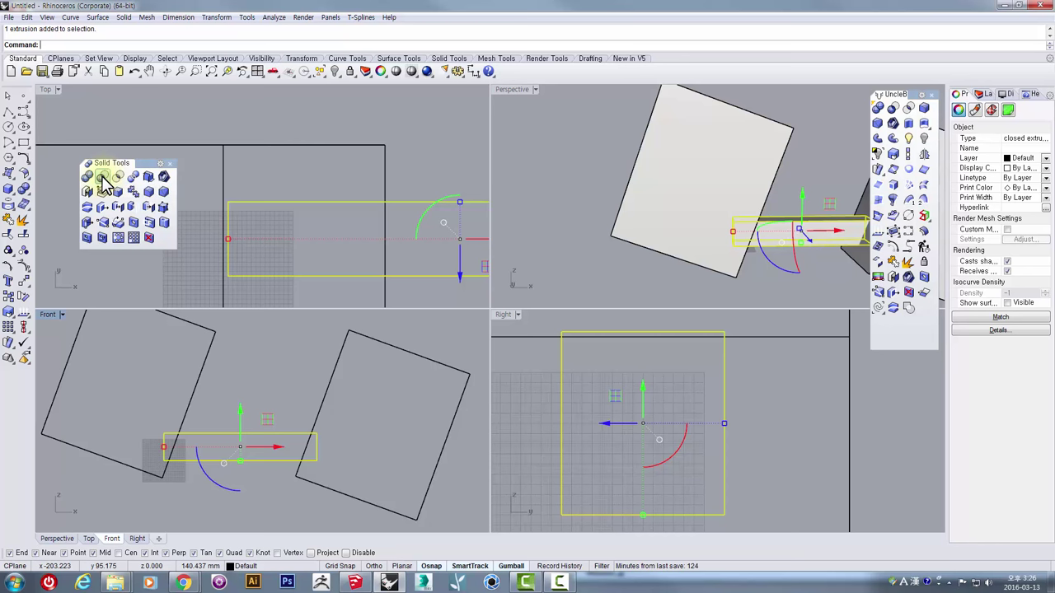
click(248, 407)
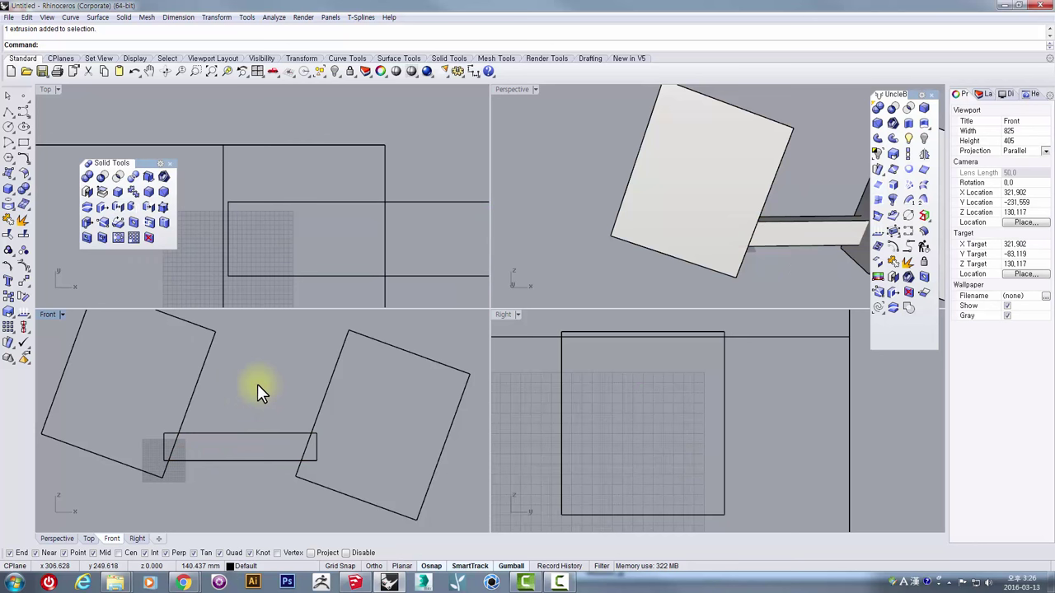
click(229, 461)
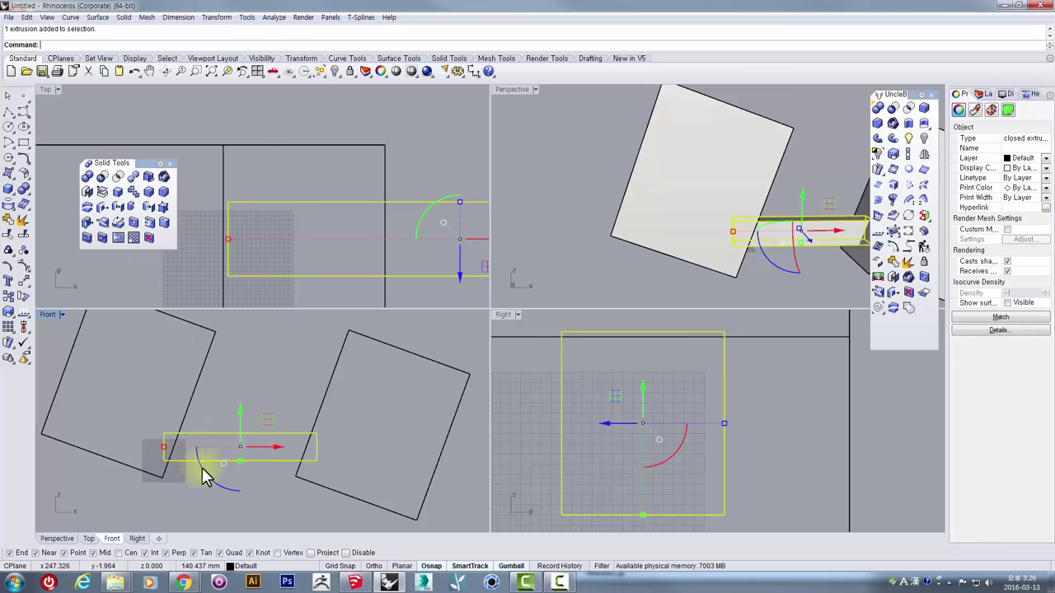
click(102, 177)
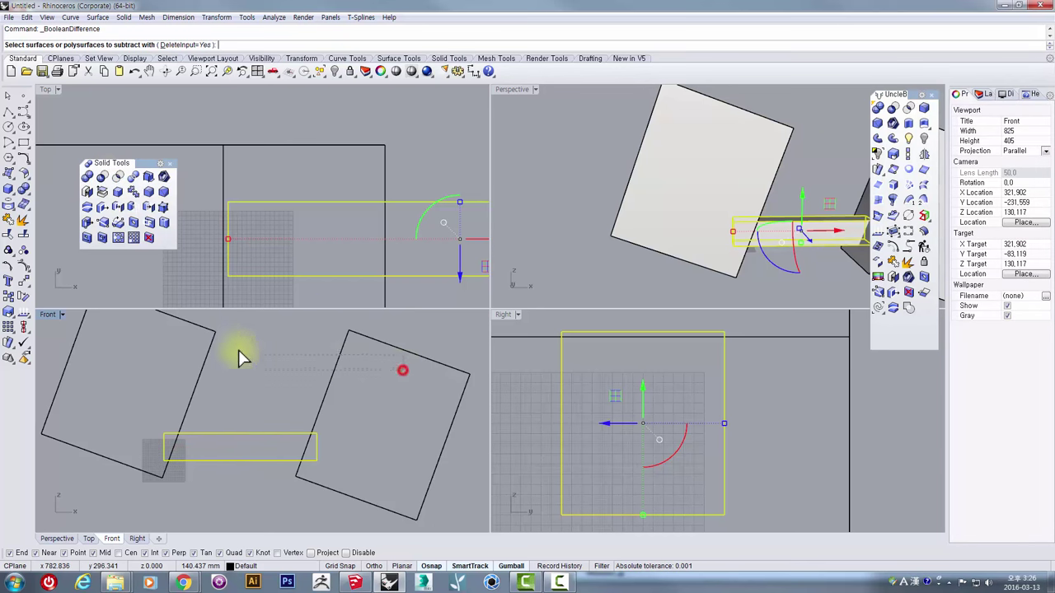
drag(404, 367, 103, 336)
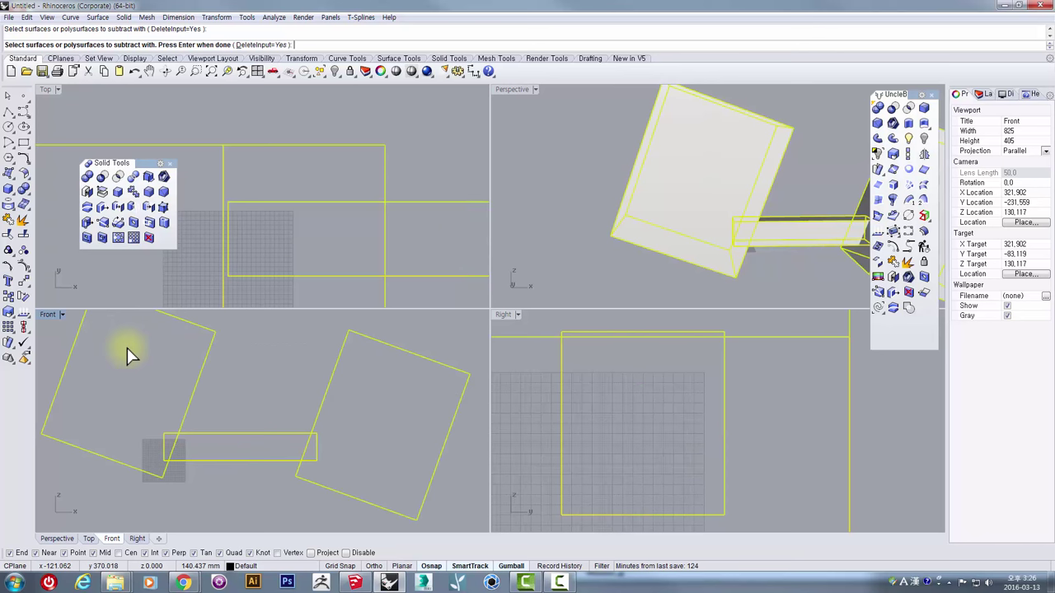
key(Return)
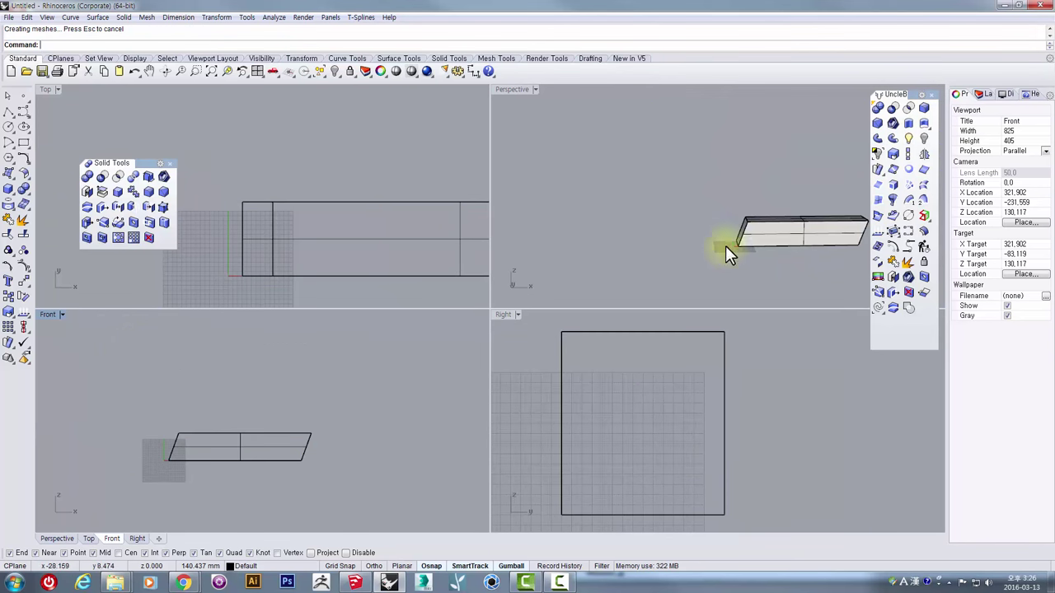
right_drag(726, 246, 691, 262)
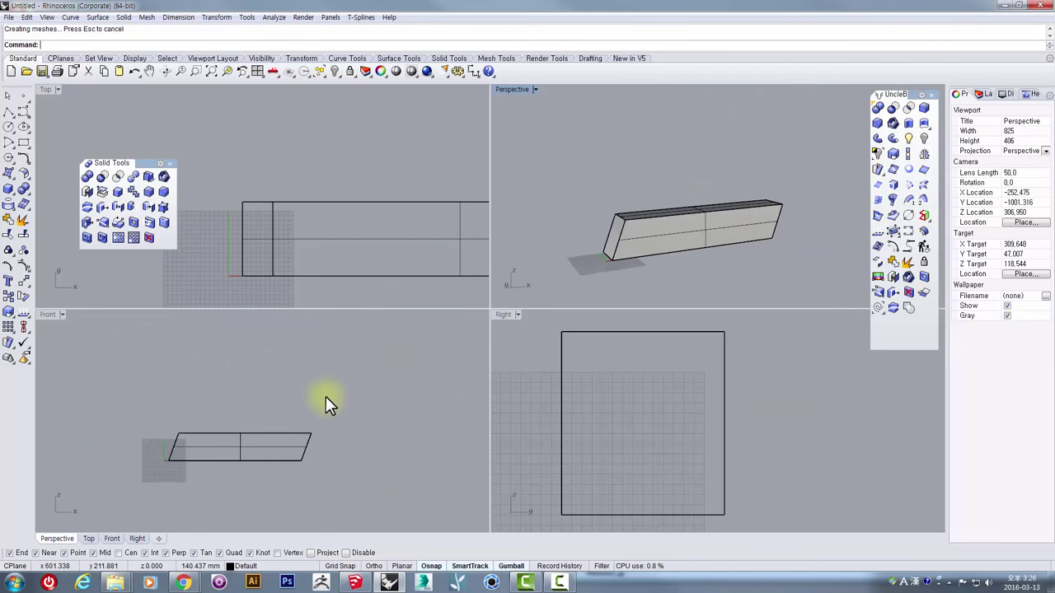
Step: Float the Solid Creation palette beside the Solid Tools palette and maximize the Perspective view around the slanted block
double_click(46, 89)
right_drag(427, 310, 354, 295)
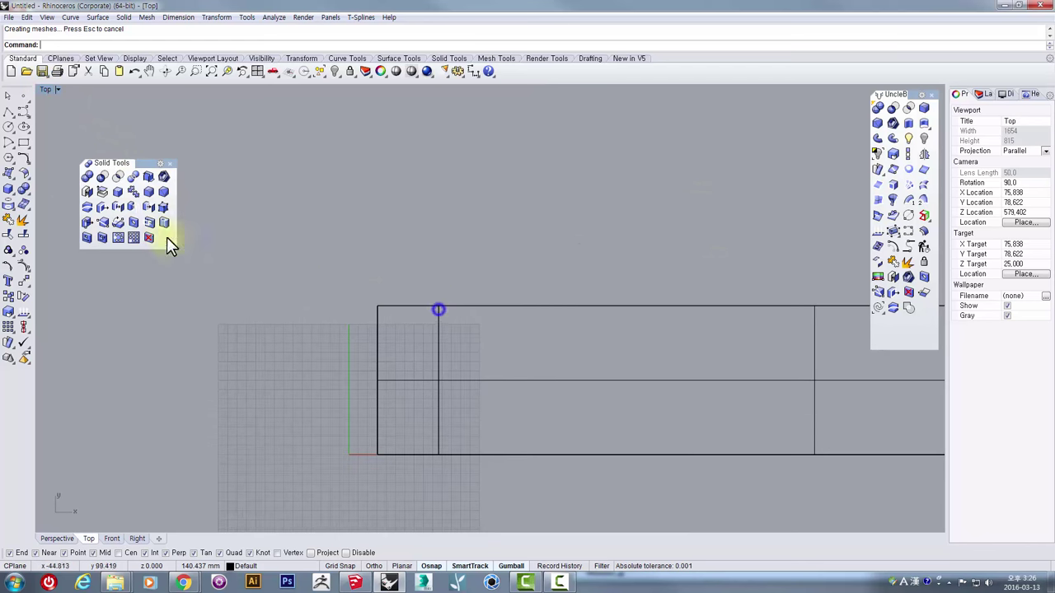
click(6, 190)
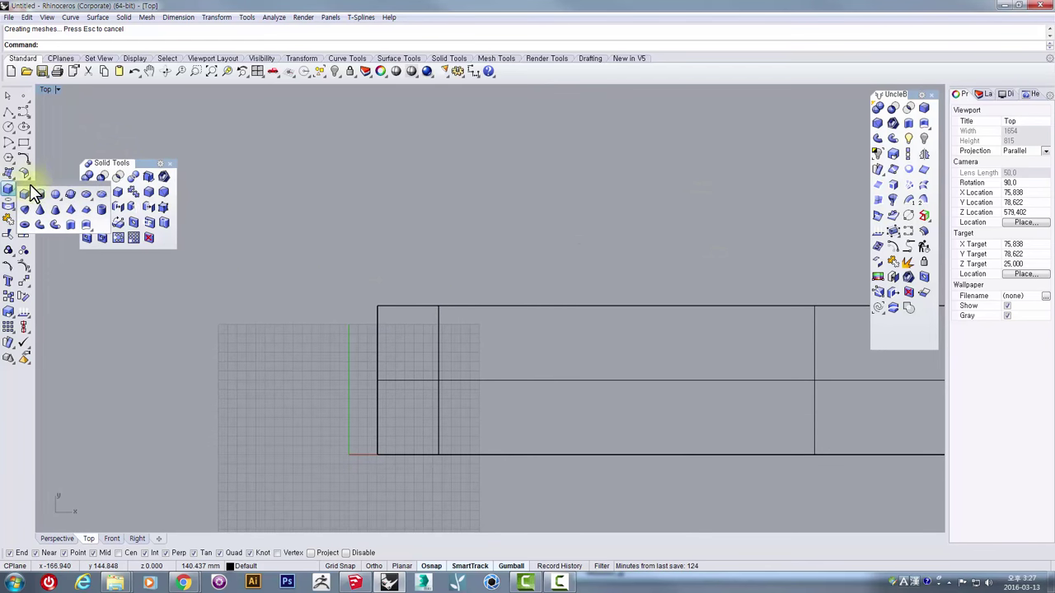
click(8, 193)
drag(35, 191, 189, 142)
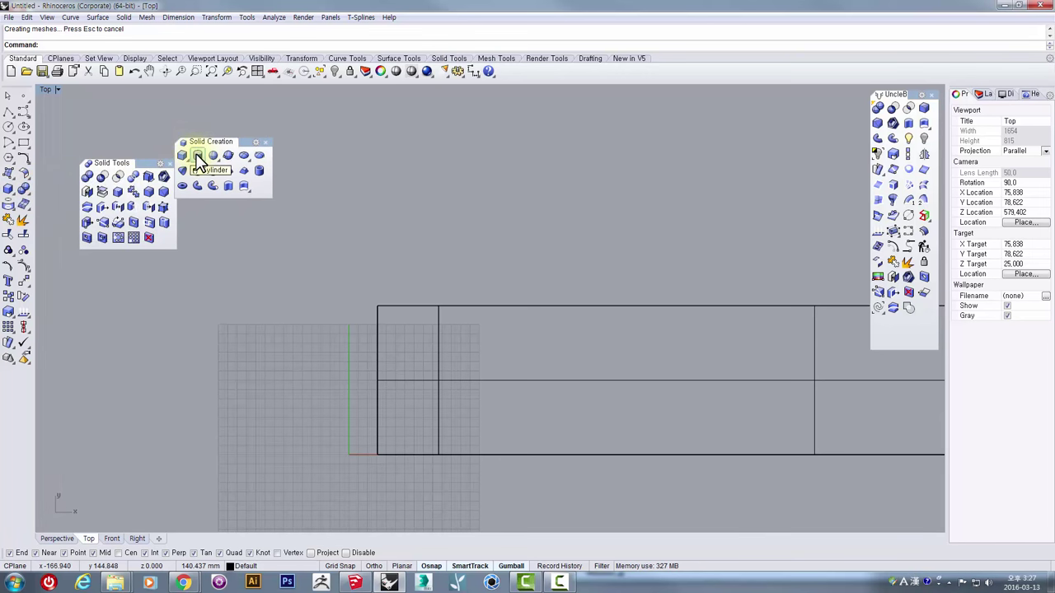
double_click(46, 90)
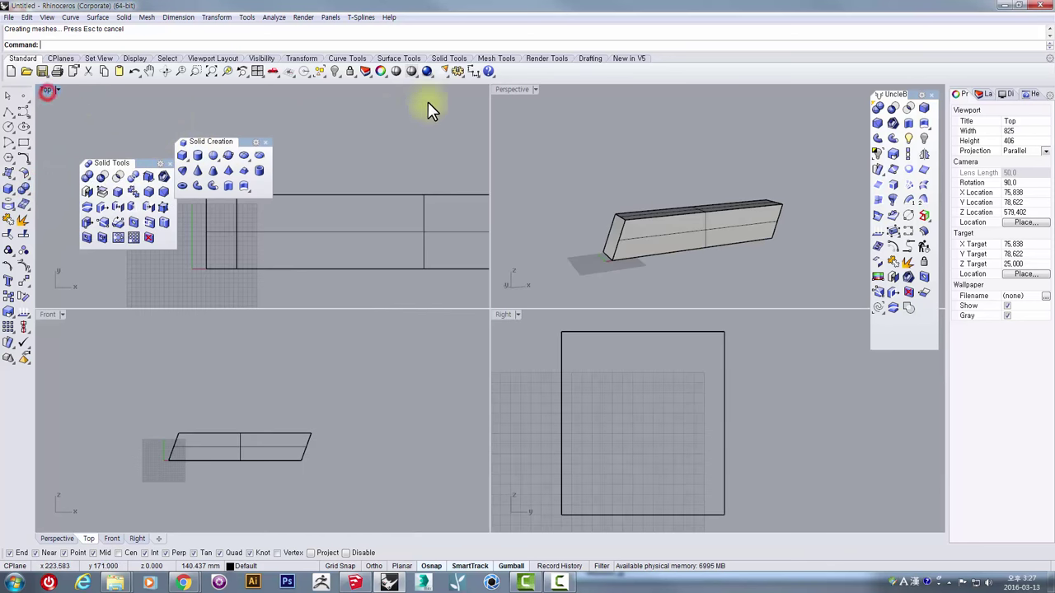
double_click(511, 89)
right_drag(488, 147, 477, 313)
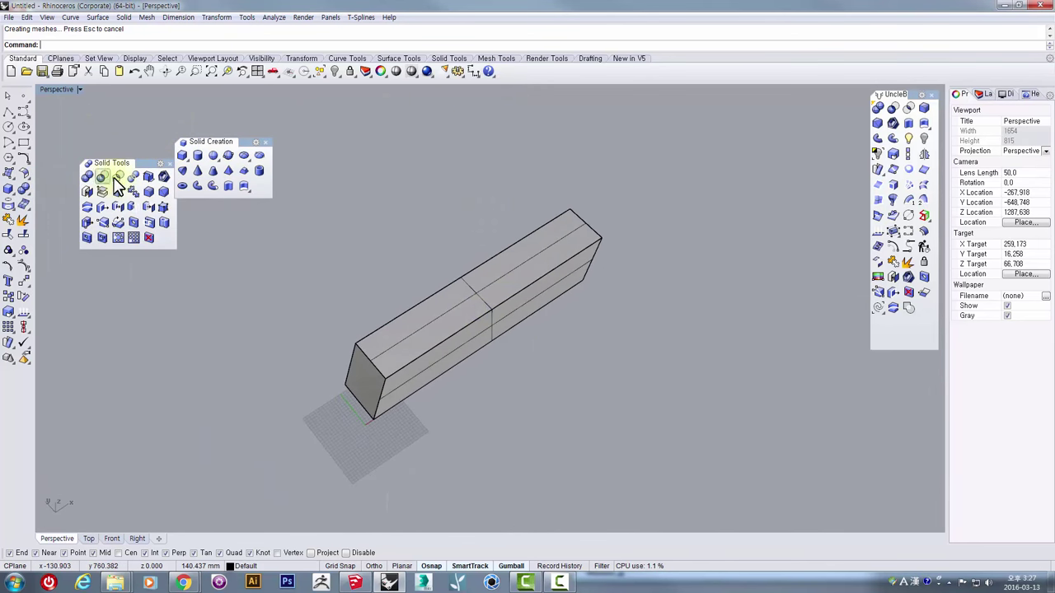
Step: Try drawing a freehand cylinder with a radius of about 121 mm next to the block, and undo it
click(197, 156)
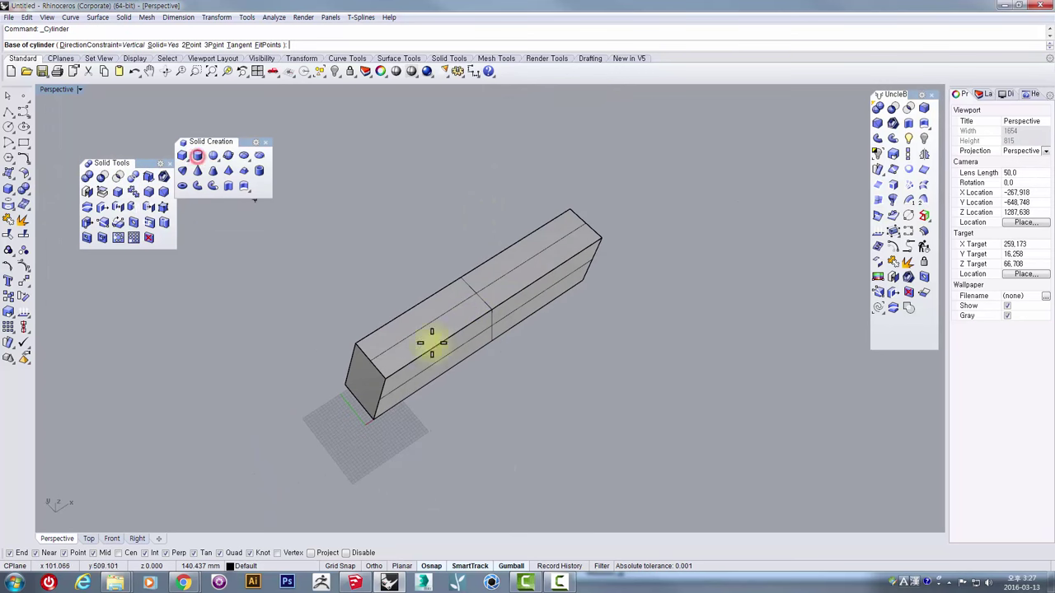
click(421, 450)
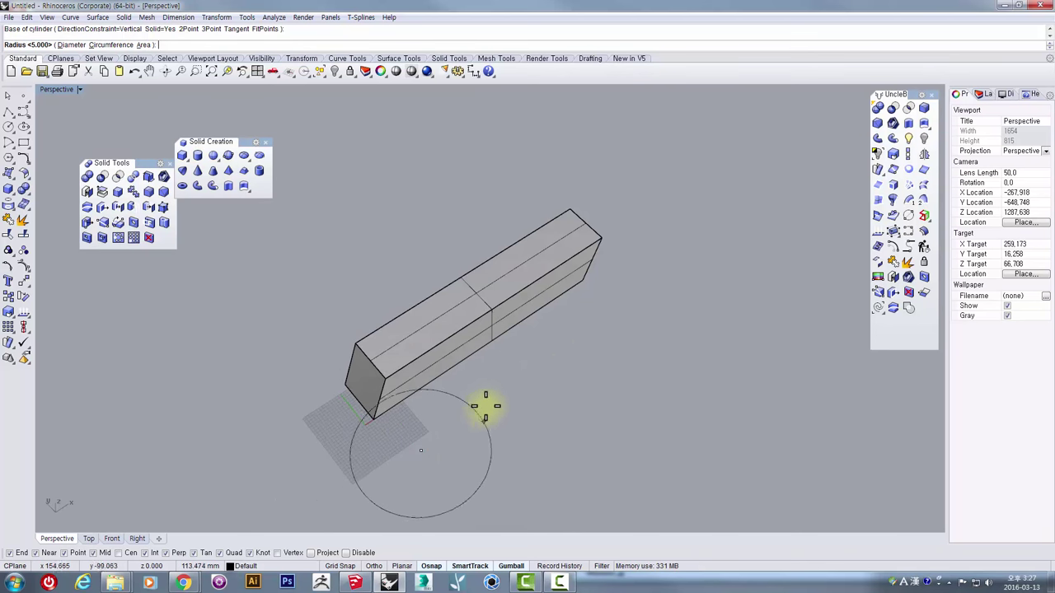
scroll(462, 423, up, 2)
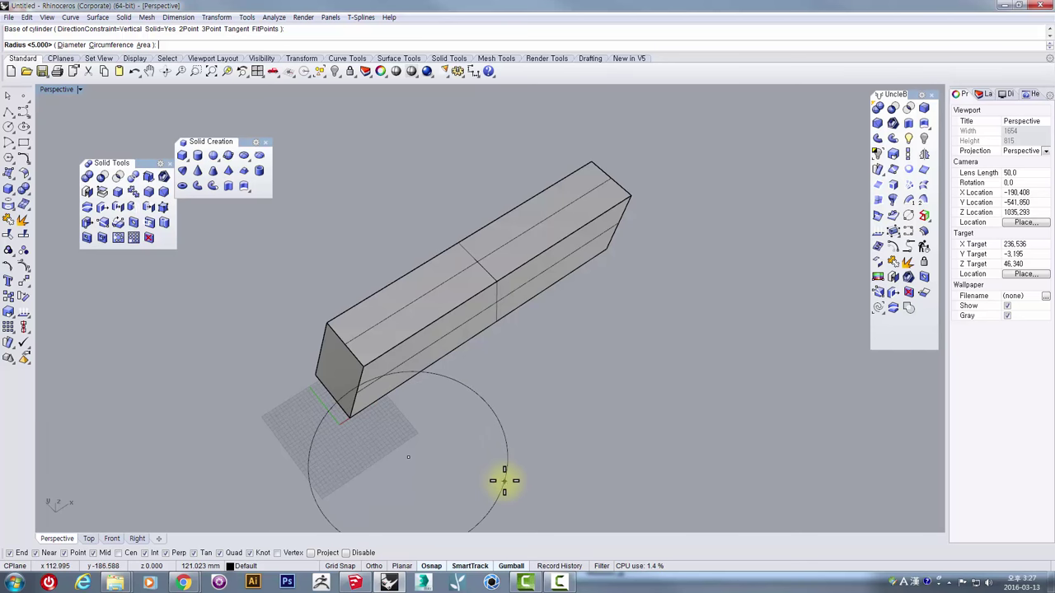
click(502, 481)
click(517, 297)
right_drag(512, 421, 442, 365)
key(ctrl+z)
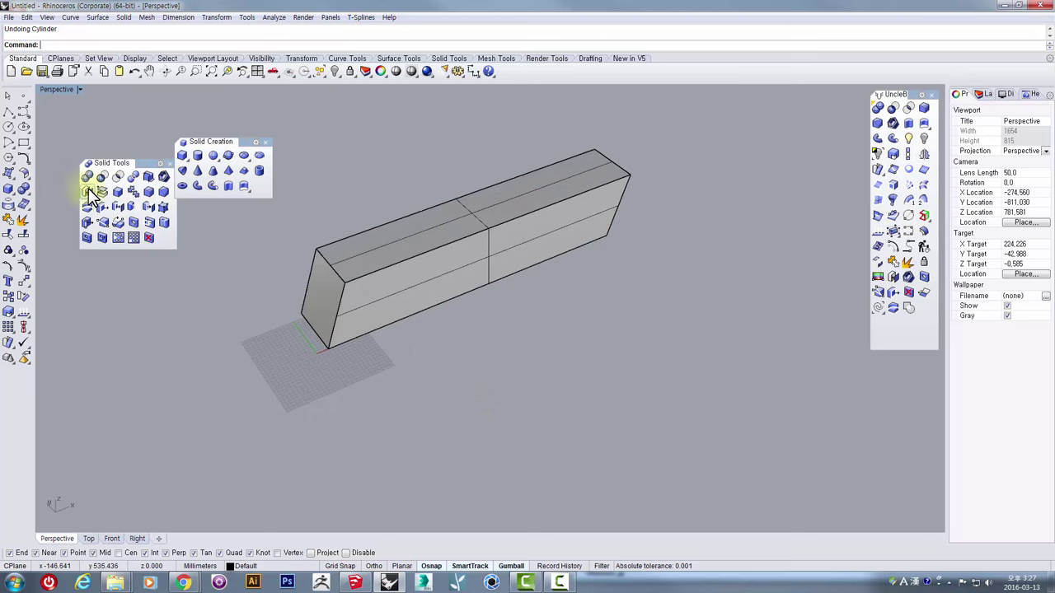
Step: Create a vertical solid cylinder with a radius of 30 mm and a height of 100 mm beside the block
click(197, 155)
right_drag(360, 377, 375, 437)
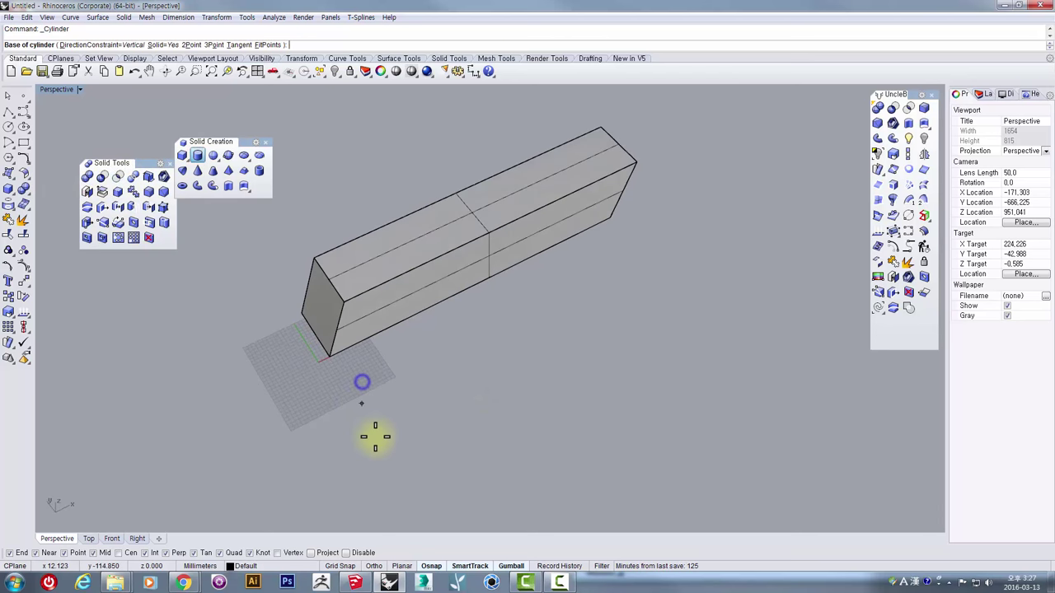
click(373, 454)
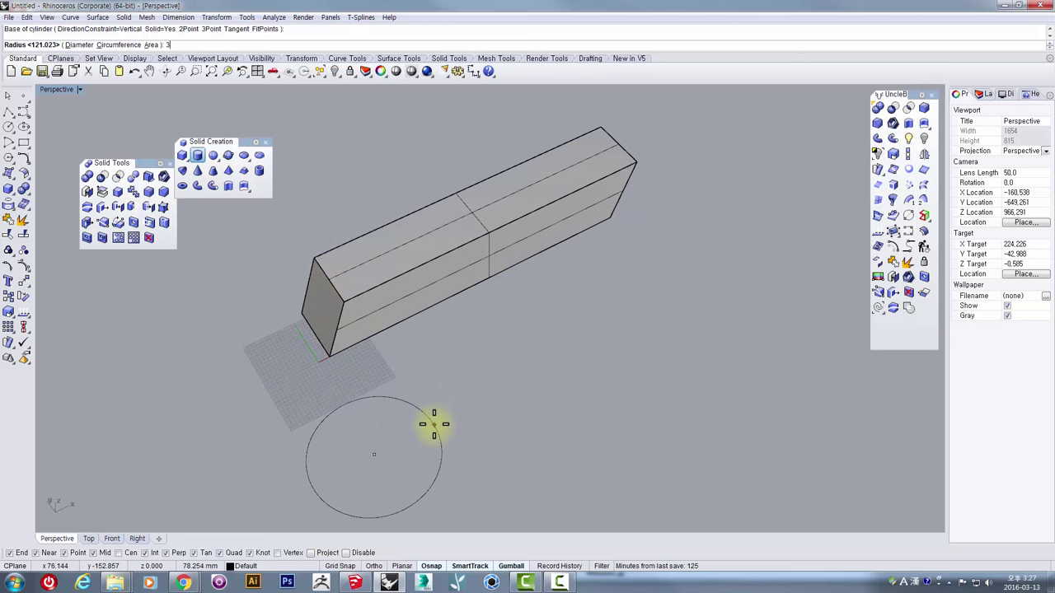
key(Return)
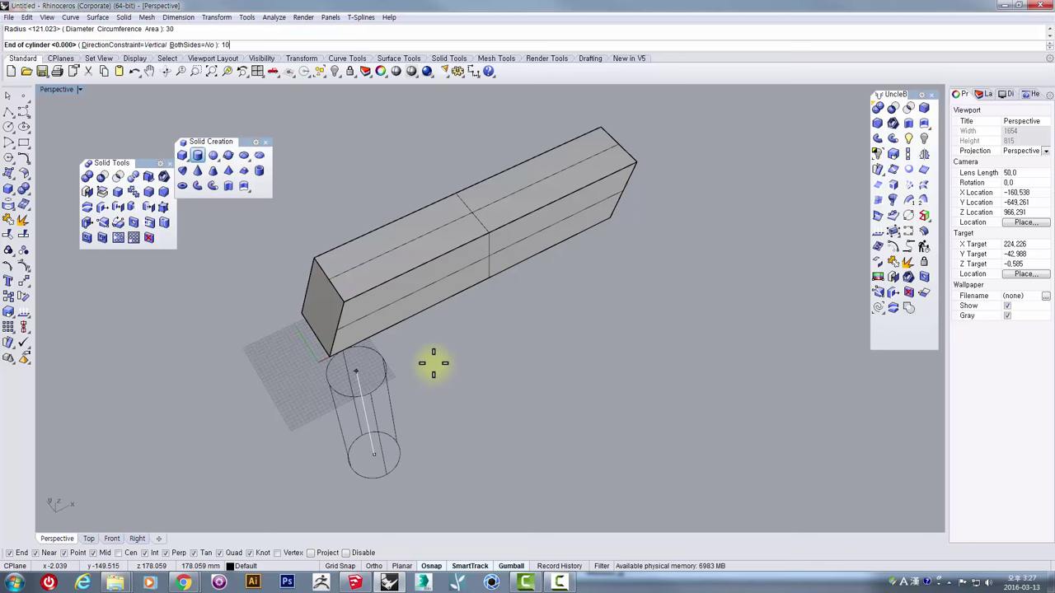
key(Return)
Step: Move the cylinder about 229 mm onto the block's origin half and check the round holes in the Pinterest organizer photo
right_drag(400, 428, 507, 434)
click(517, 354)
drag(495, 444, 404, 302)
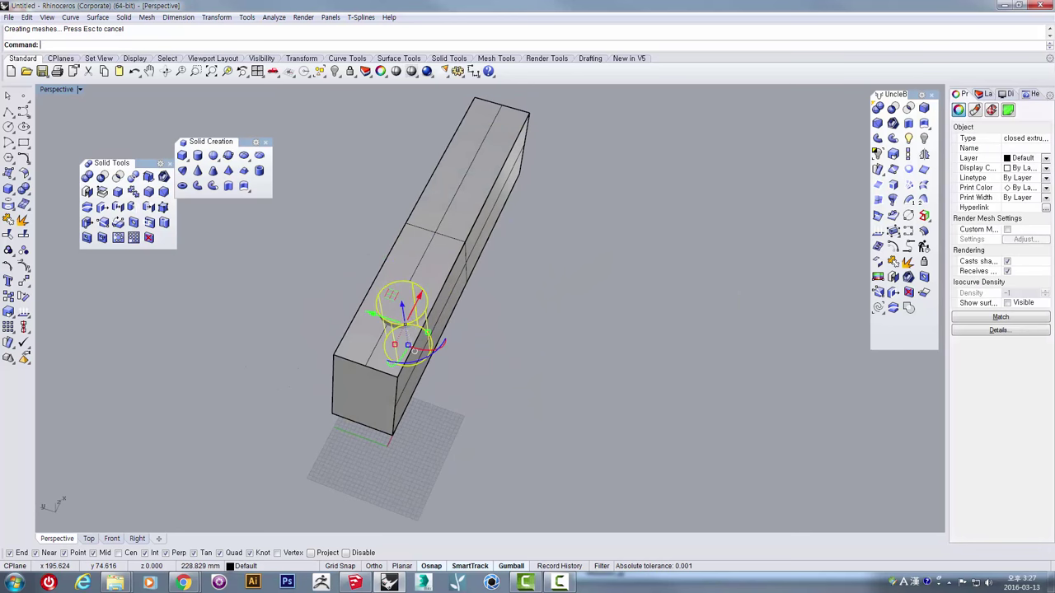
drag(1054, 46, 465, 42)
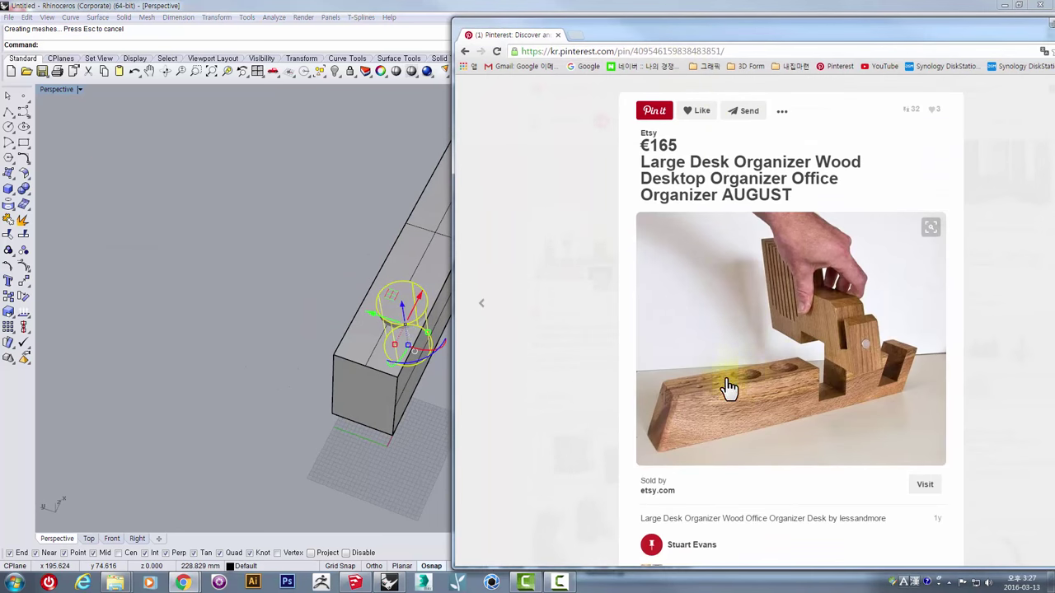
drag(801, 29, 1054, 35)
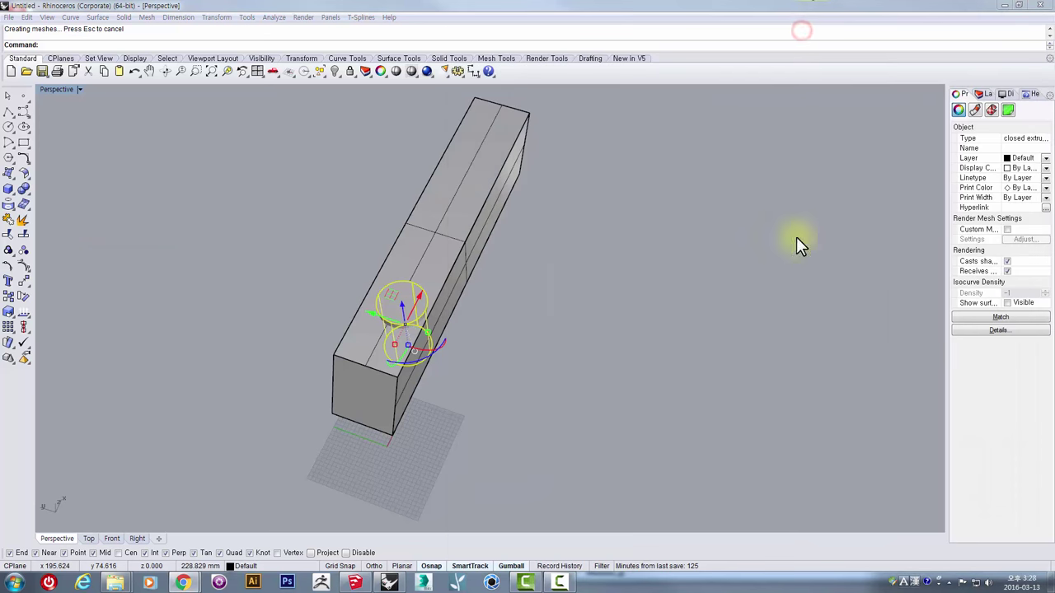
right_drag(601, 346, 543, 319)
scroll(375, 238, up, 5)
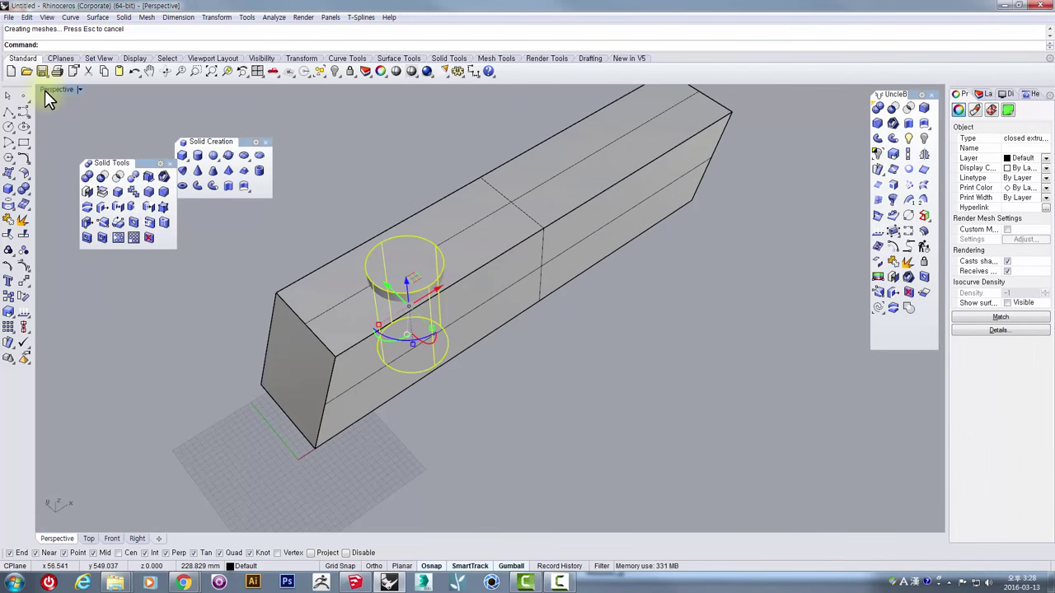
Step: In the maximized Top view, set the cylinder clear of the block, then Move it by its +X quadrant to the slanted end's upper edge on the centre line
double_click(44, 90)
click(45, 91)
double_click(46, 90)
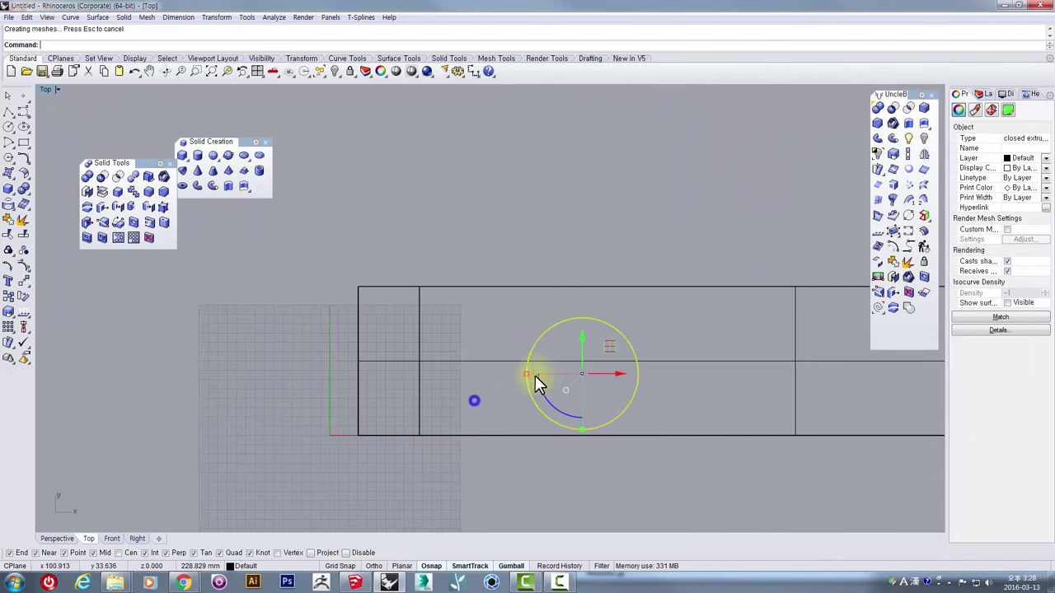
drag(614, 348, 532, 176)
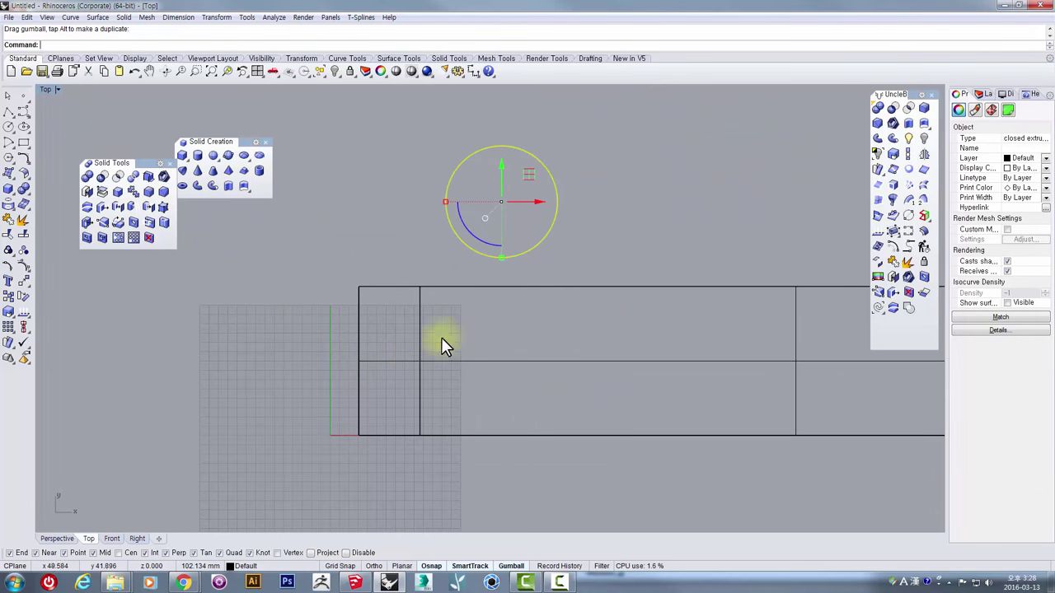
click(563, 233)
click(560, 216)
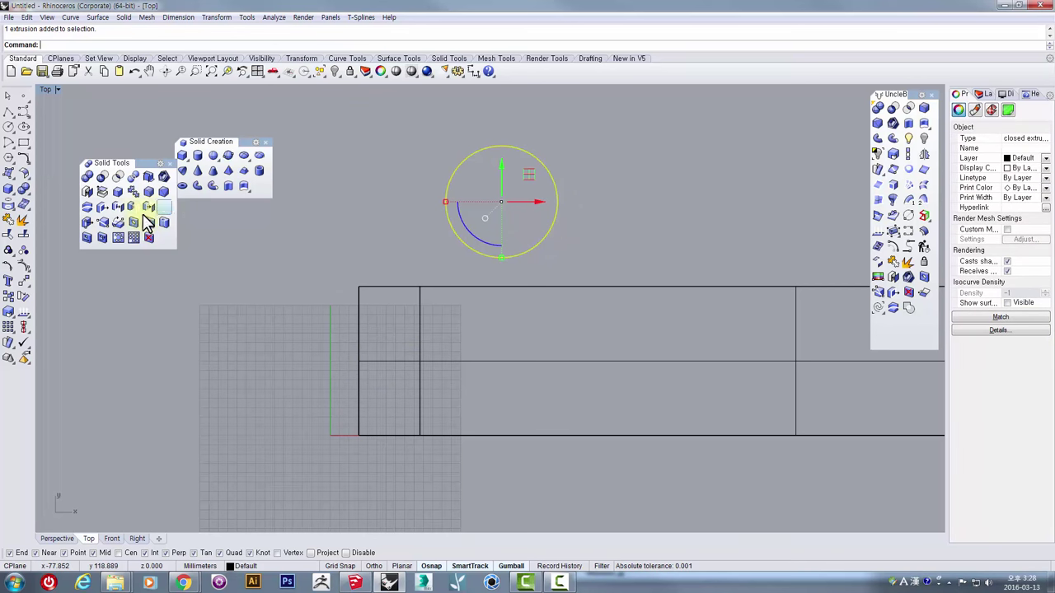
click(27, 285)
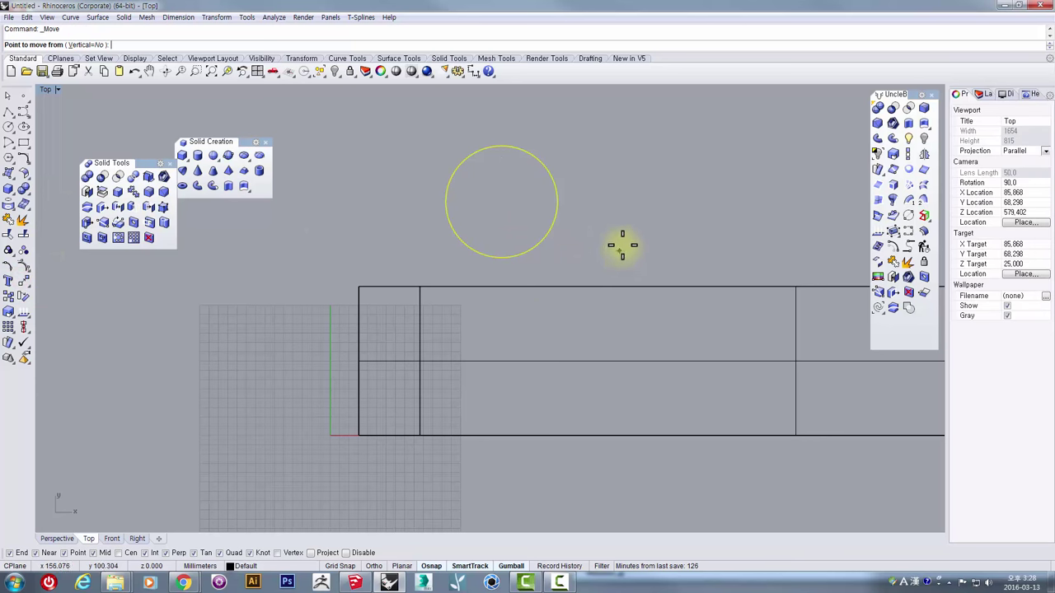
click(559, 199)
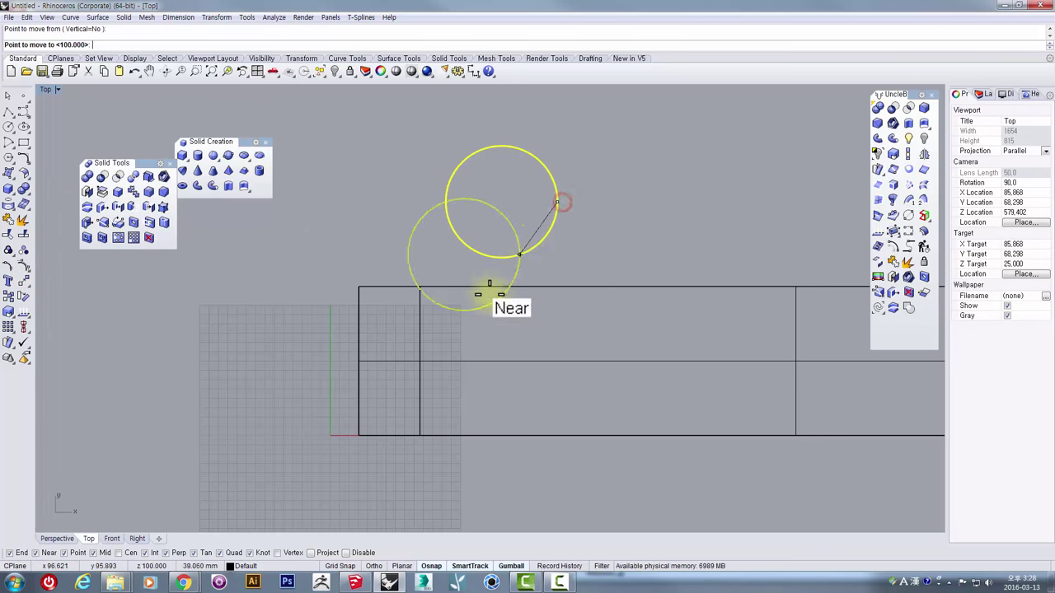
click(420, 360)
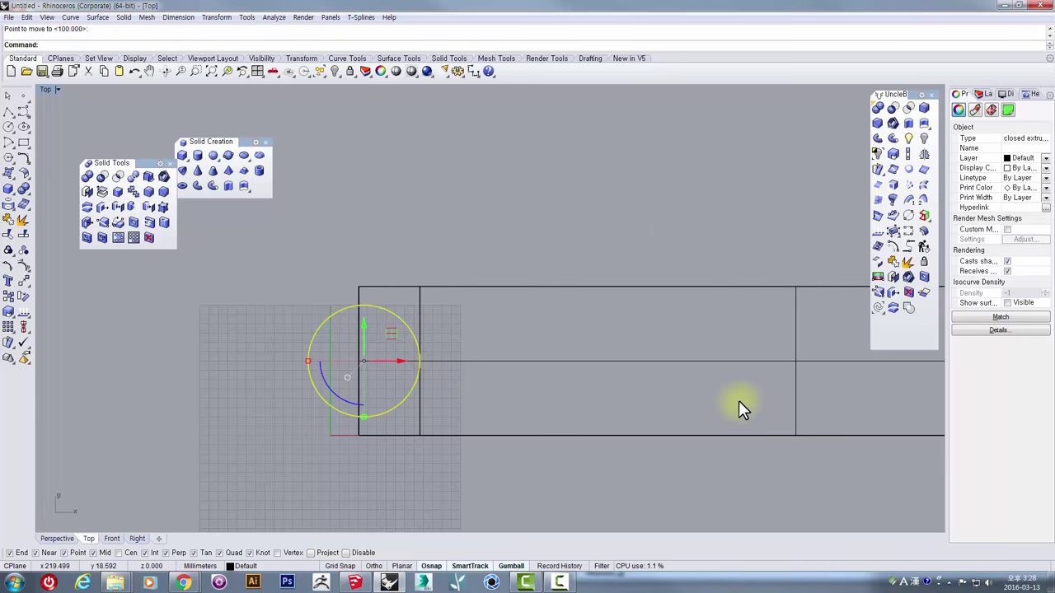
Step: Move the cylinder by its -Y quadrant perpendicularly onto the slanted end's upper edge line, centring it over that edge in the Top view
right_drag(528, 401, 514, 381)
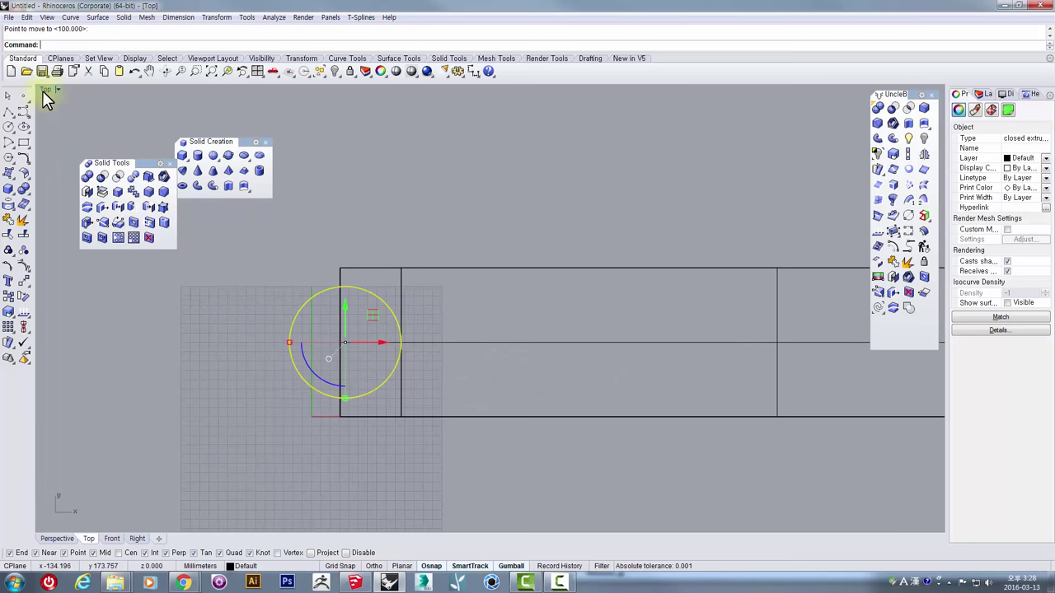
scroll(299, 342, up, 1)
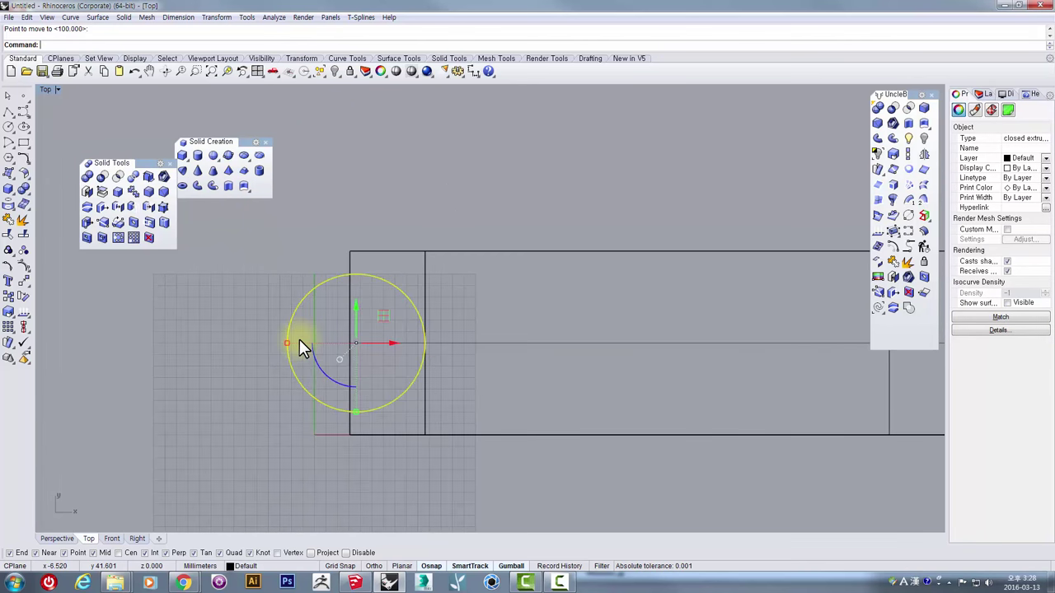
text(Move)
key(Return)
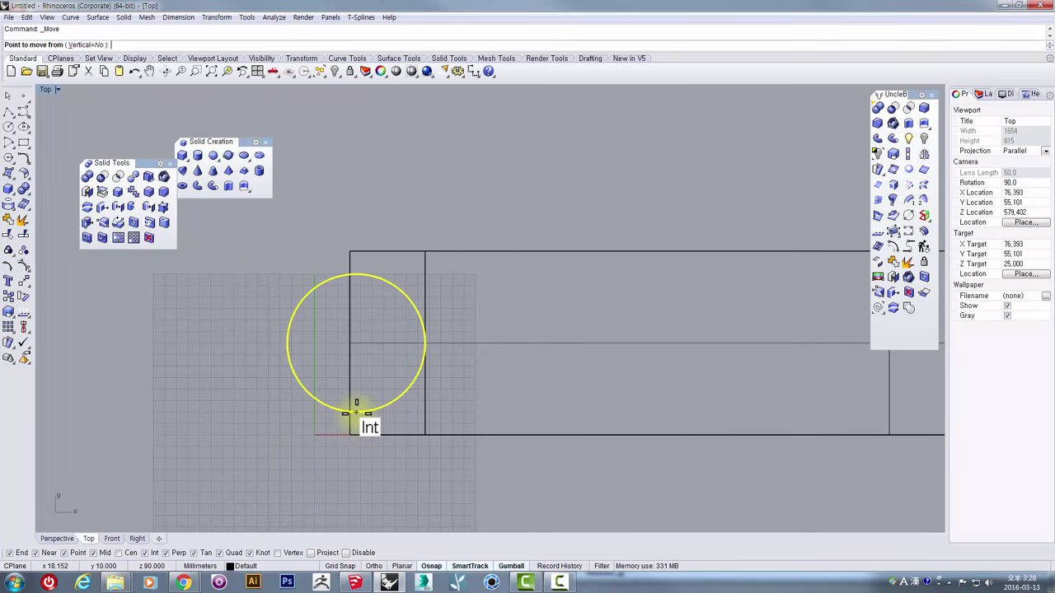
scroll(356, 407, up, 1)
scroll(356, 404, up, 1)
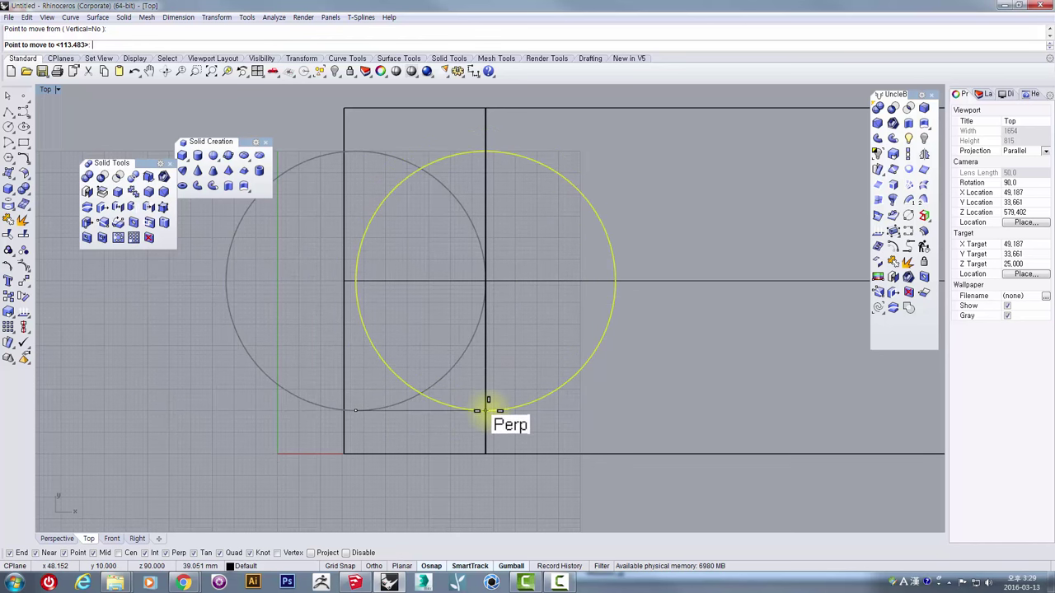
click(487, 410)
scroll(486, 410, down, 2)
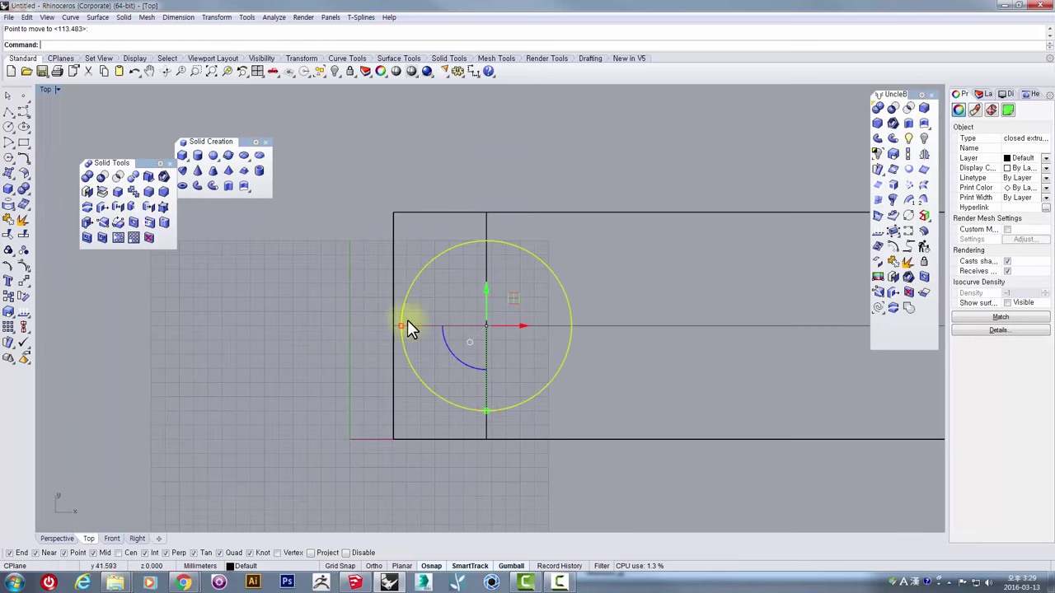
Step: Shift the cylinder 100 mm along the block's length in the +X direction
right_drag(611, 329, 370, 331)
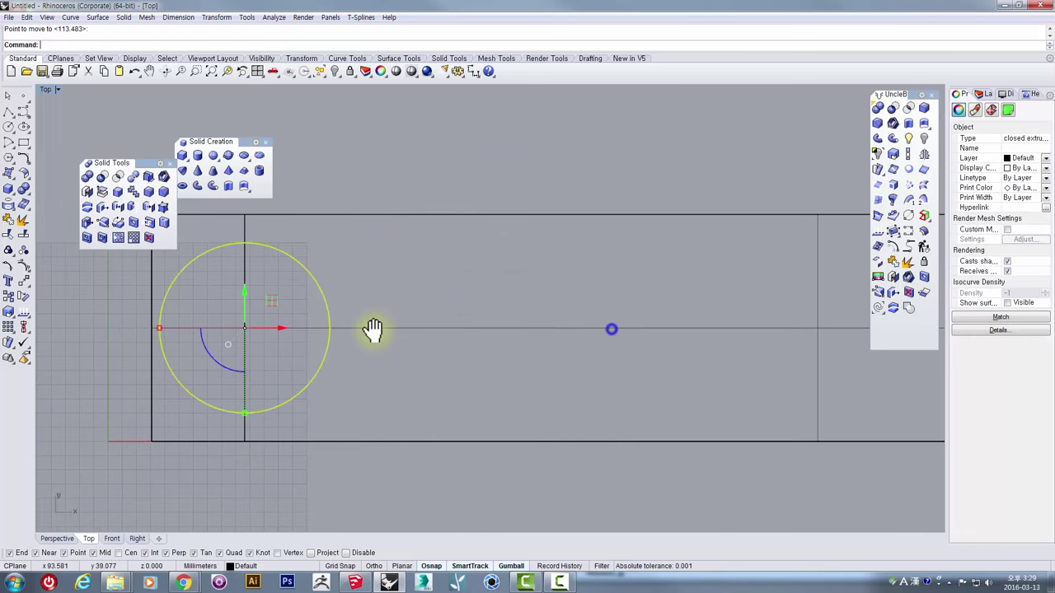
drag(267, 327, 267, 327)
click(269, 329)
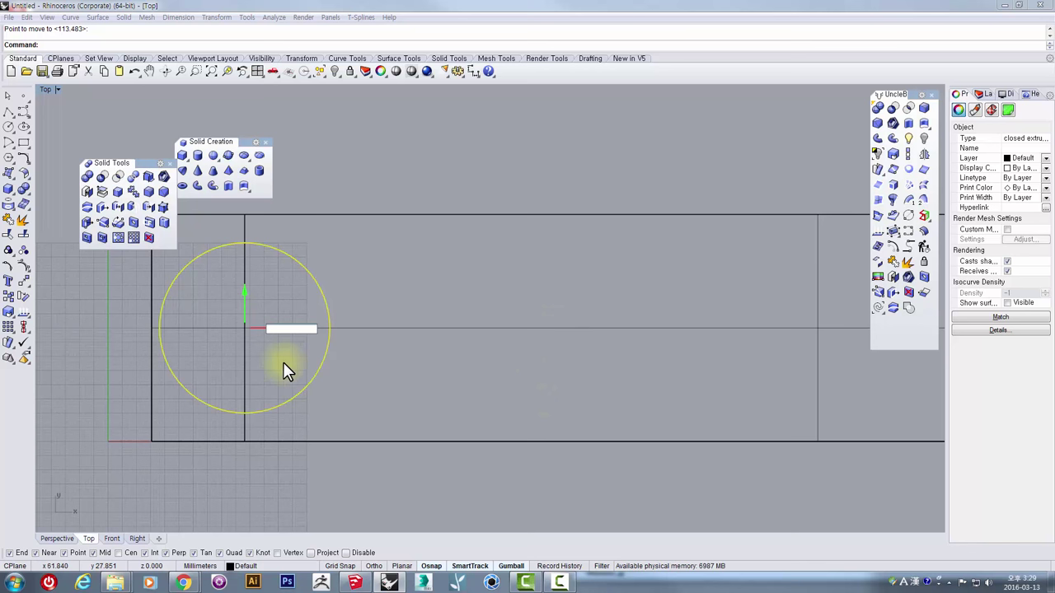
text(100)
key(Return)
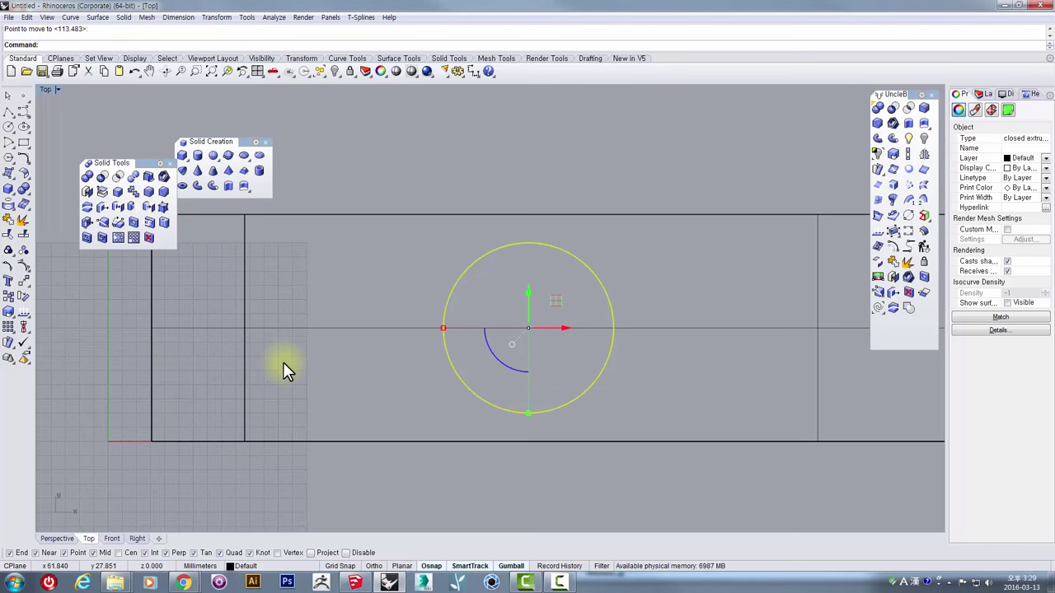
Step: Shift the cylinder another 40 mm in the +X direction toward the block's middle
scroll(322, 378, down, 4)
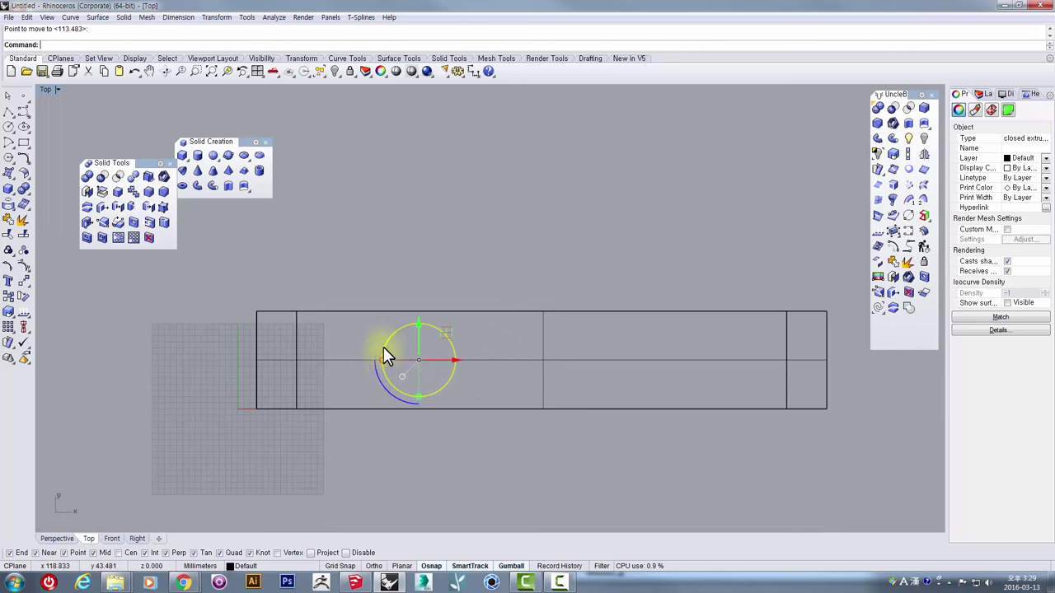
click(449, 361)
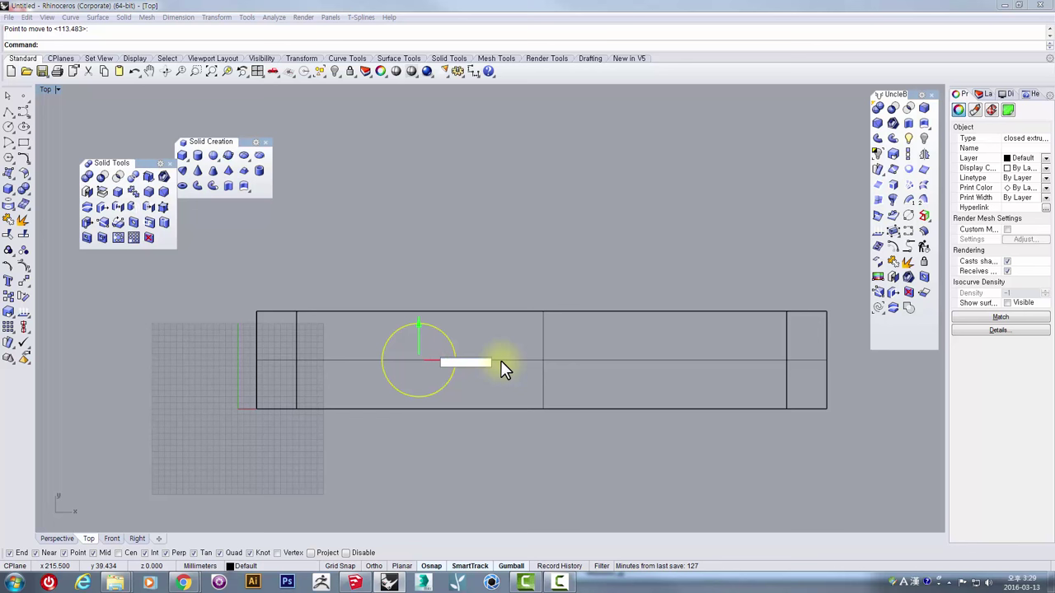
text(40)
key(Return)
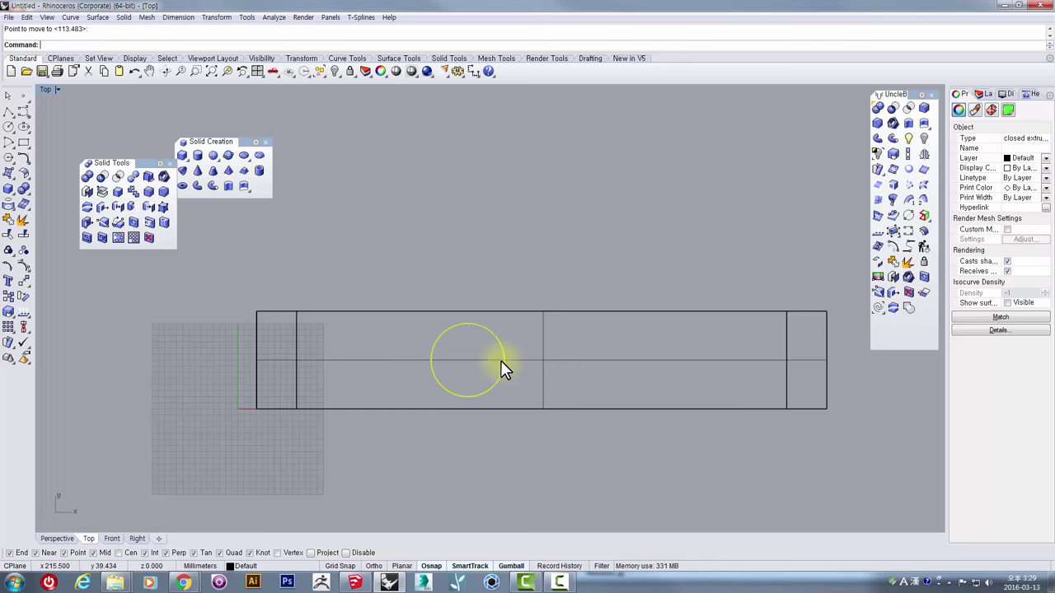
scroll(436, 365, up, 3)
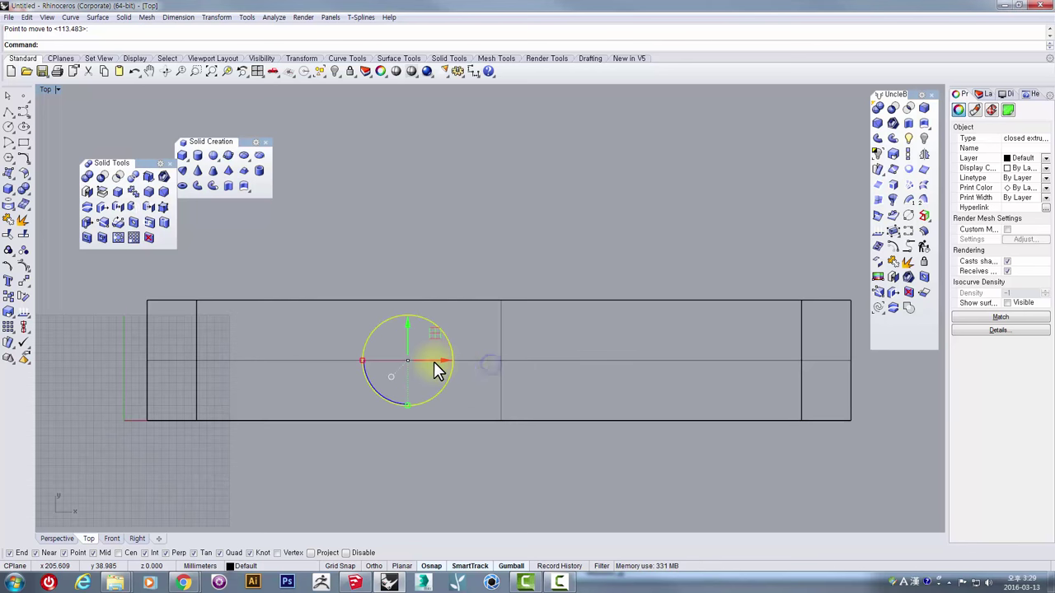
Step: Restore the four-viewport layout, check the cylinder's height within the block, and enable the Project object snap option
double_click(46, 89)
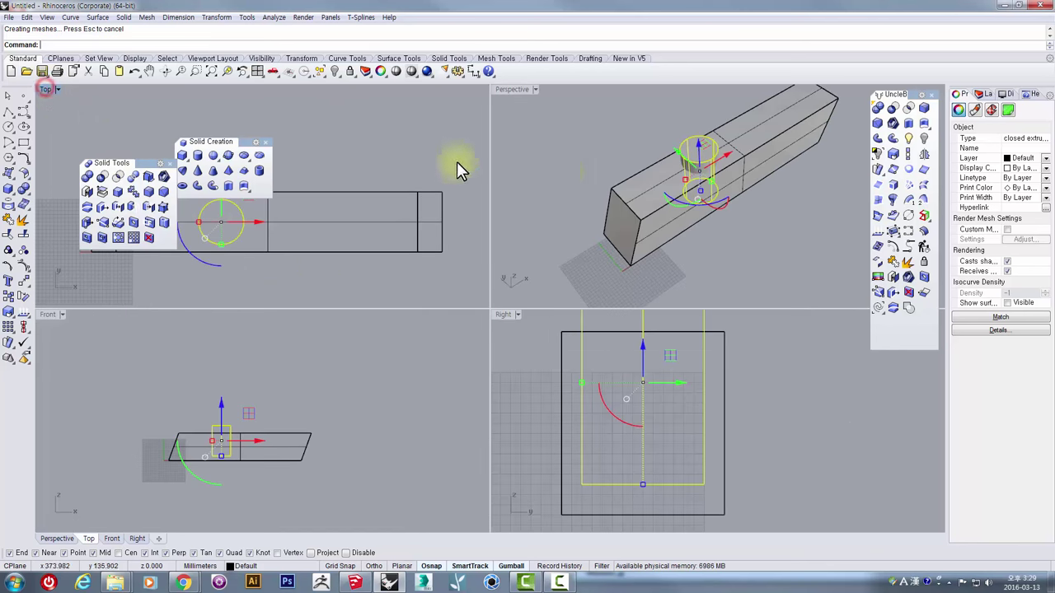
right_drag(675, 195, 655, 144)
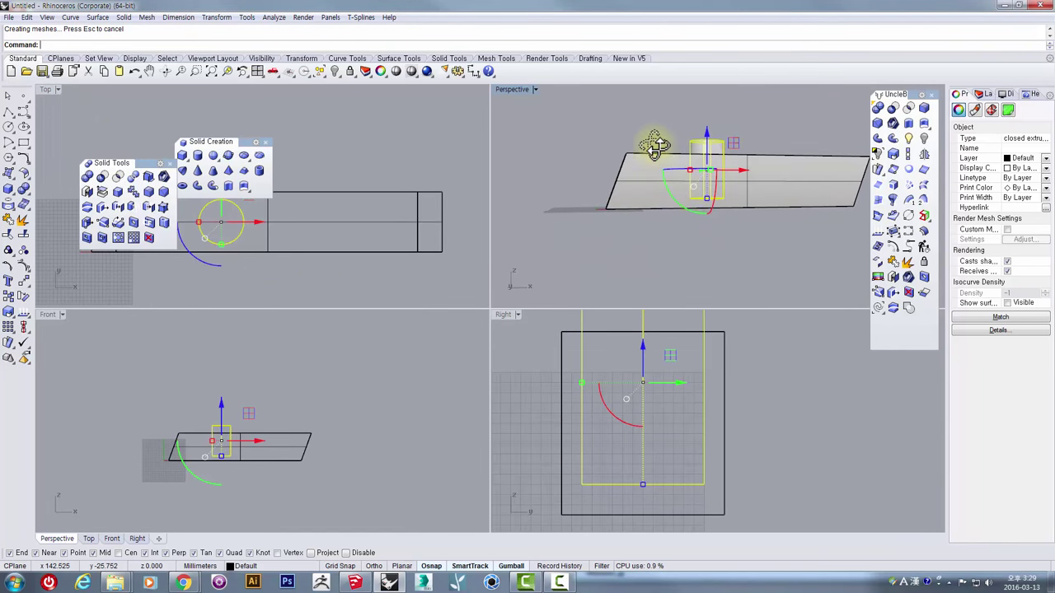
right_drag(626, 462, 578, 441)
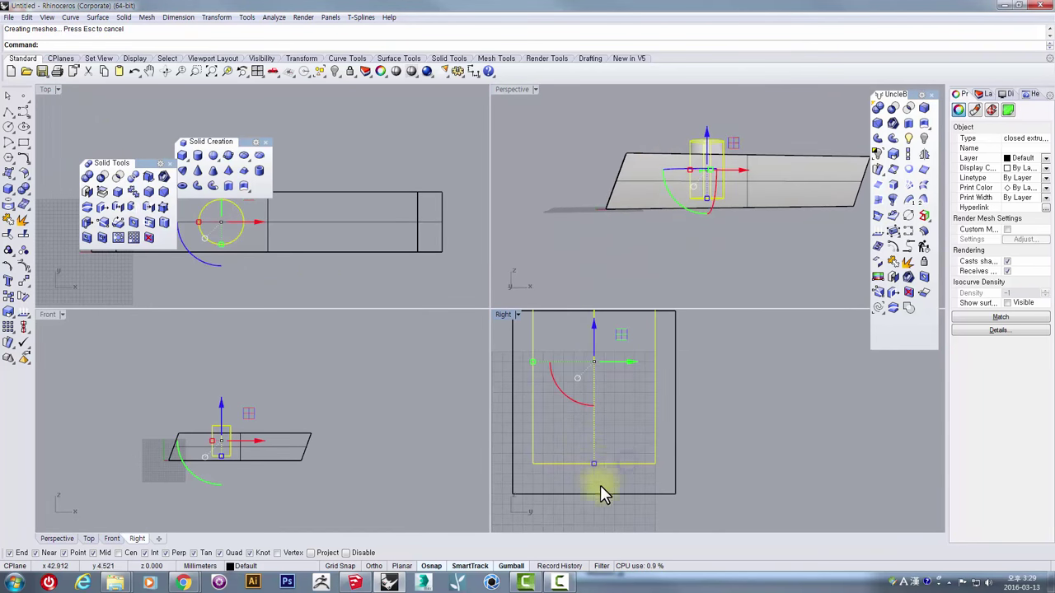
scroll(654, 470, up, 6)
scroll(647, 496, down, 3)
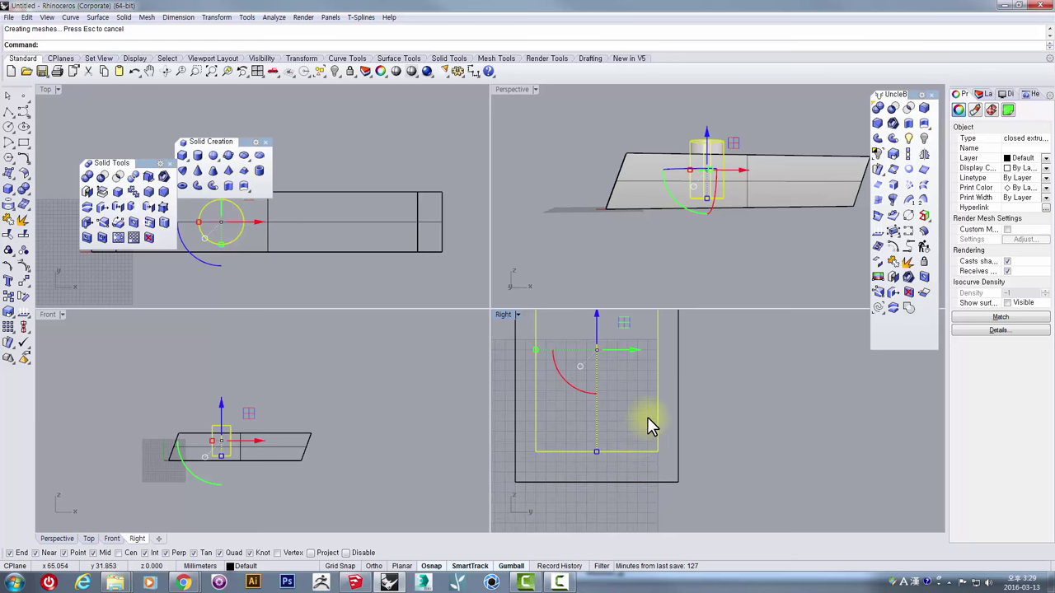
scroll(472, 513, up, 2)
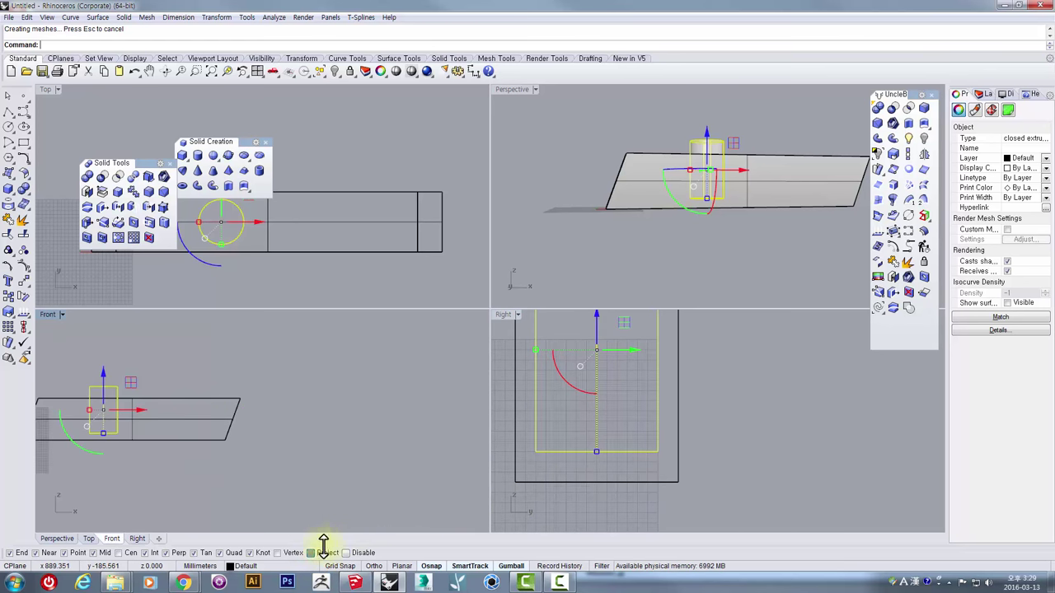
right_drag(605, 453, 643, 447)
scroll(618, 430, up, 4)
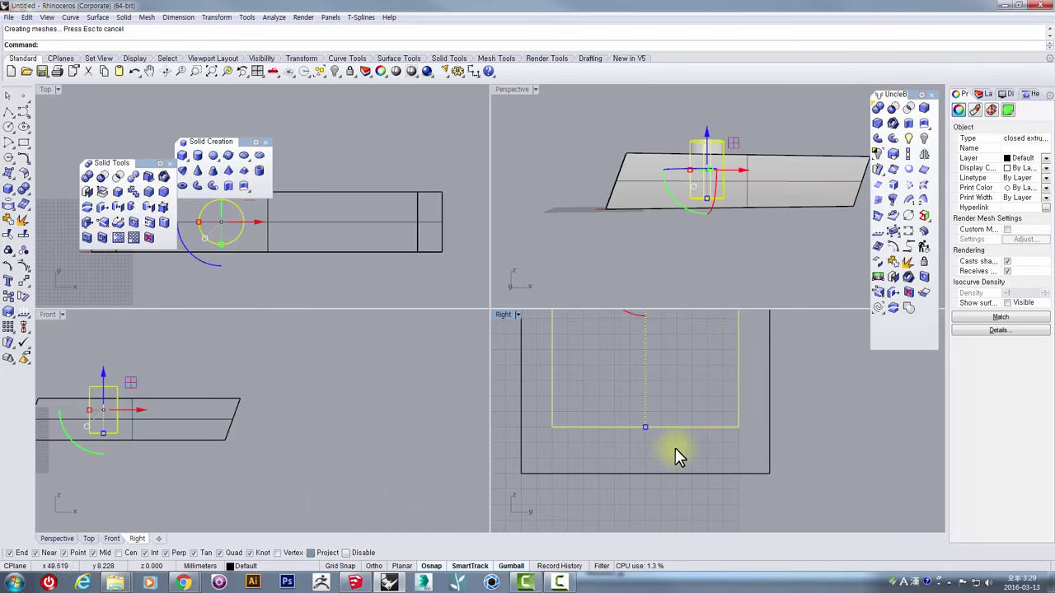
key(Return)
click(702, 429)
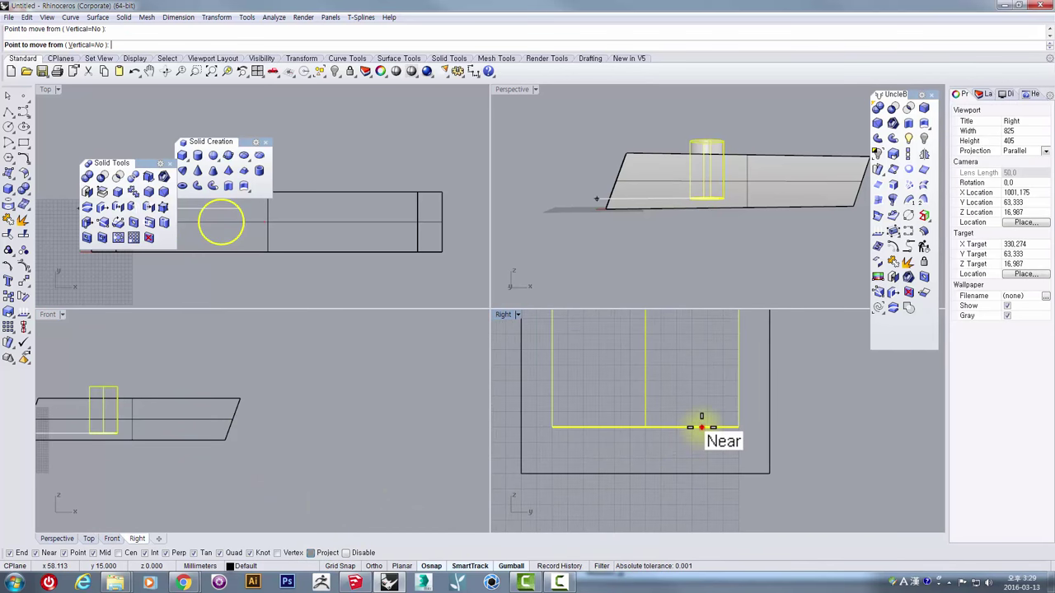
click(700, 456)
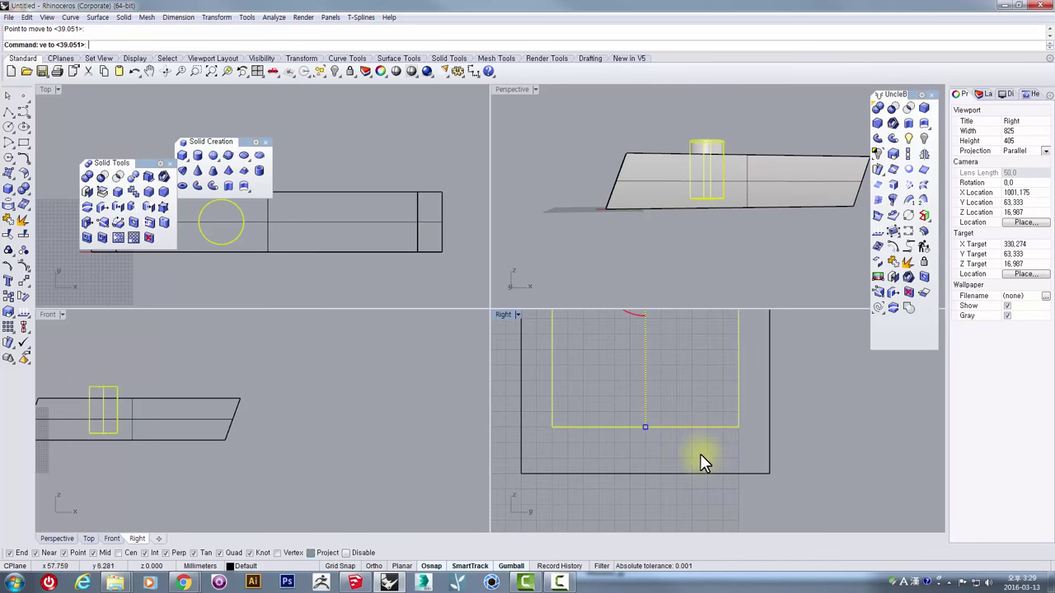
Step: Move the cylinder straight down in the Right view from its base line onto the block's bottom edge
key(Return)
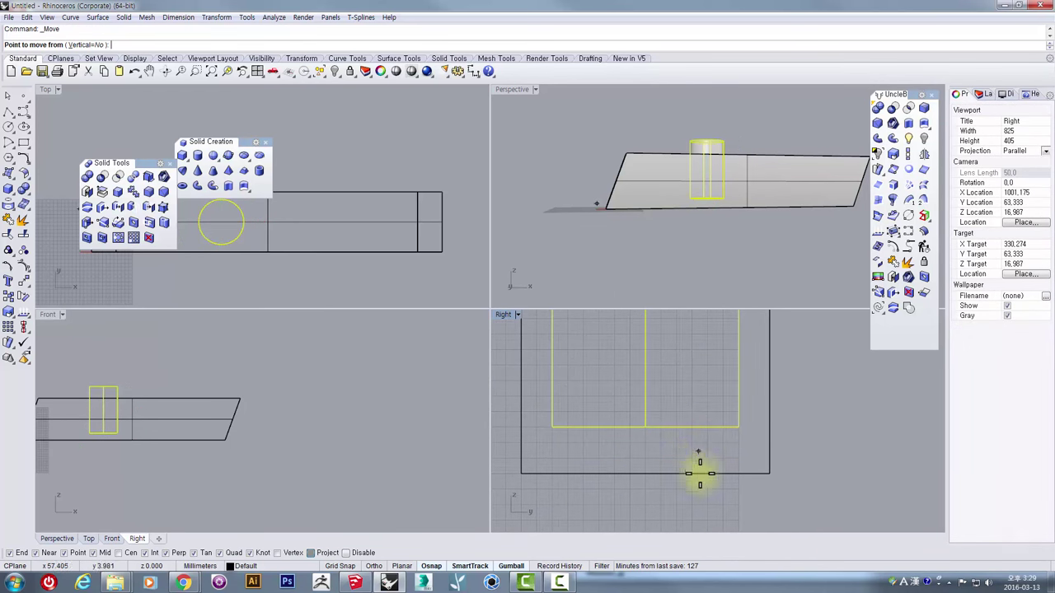
click(700, 428)
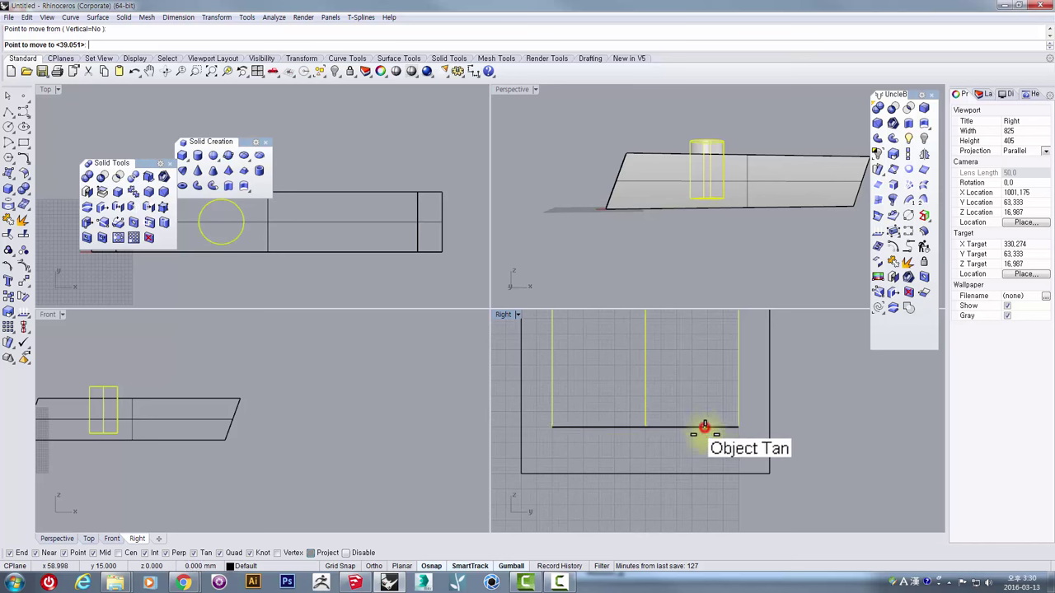
click(704, 469)
scroll(680, 426, down, 3)
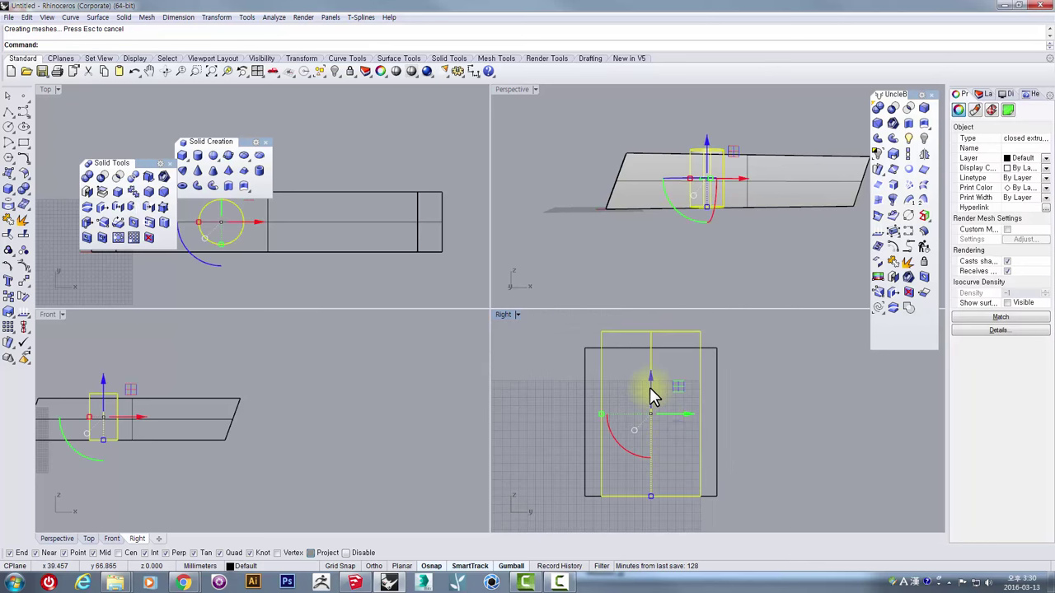
Step: Raise the cylinder about 20 mm above the block's underside and check it in the Perspective view
click(650, 388)
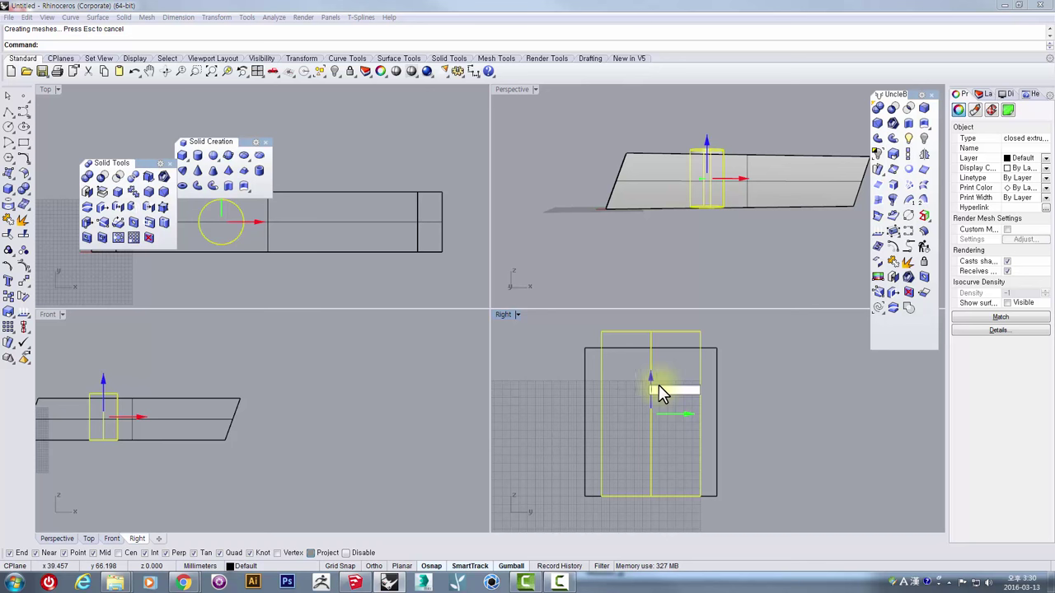
key(Return)
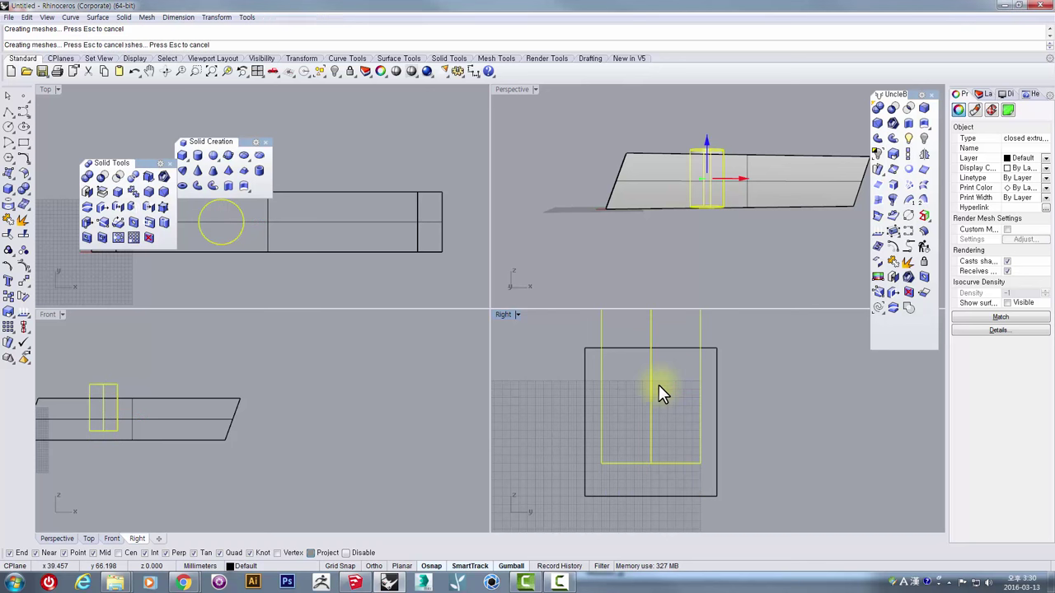
right_drag(649, 175, 652, 234)
scroll(692, 146, up, 5)
right_drag(693, 155, 753, 136)
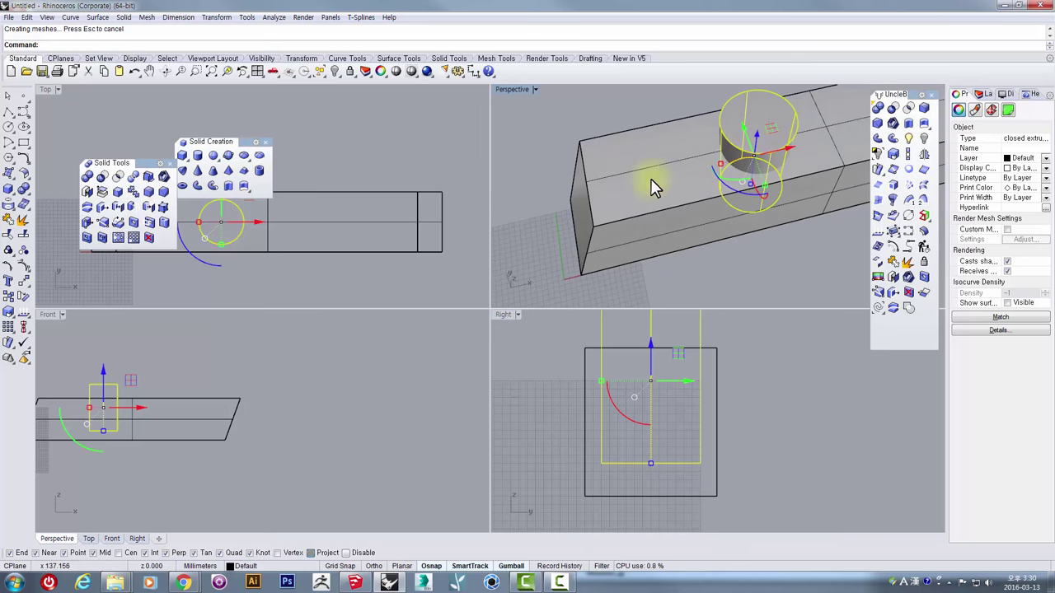
right_drag(778, 195, 646, 252)
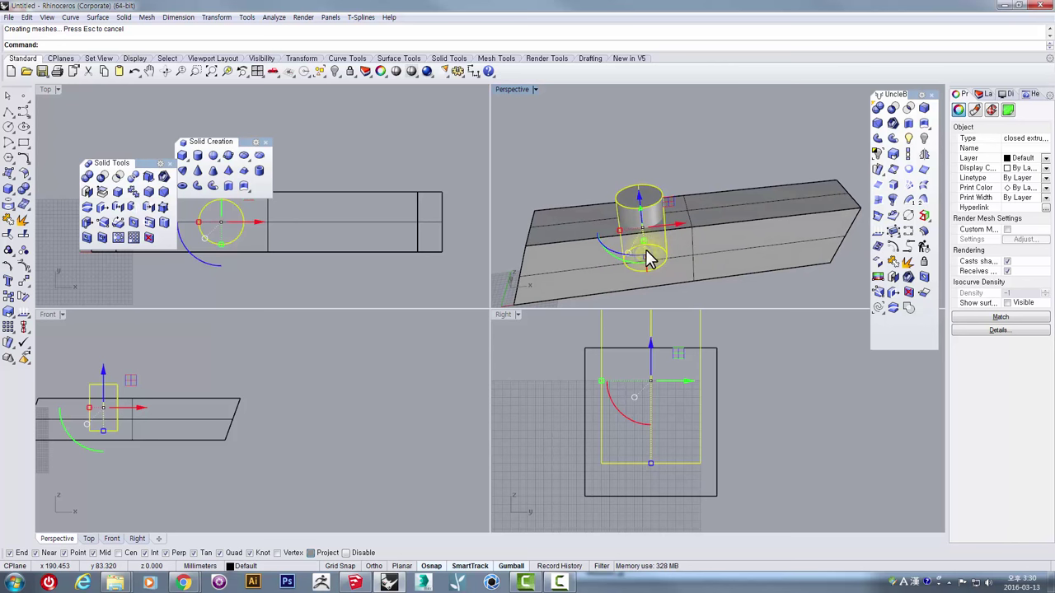
Step: Duplicate the cylinder in place and select one of the two overlapping extrusions
key(ctrl+v)
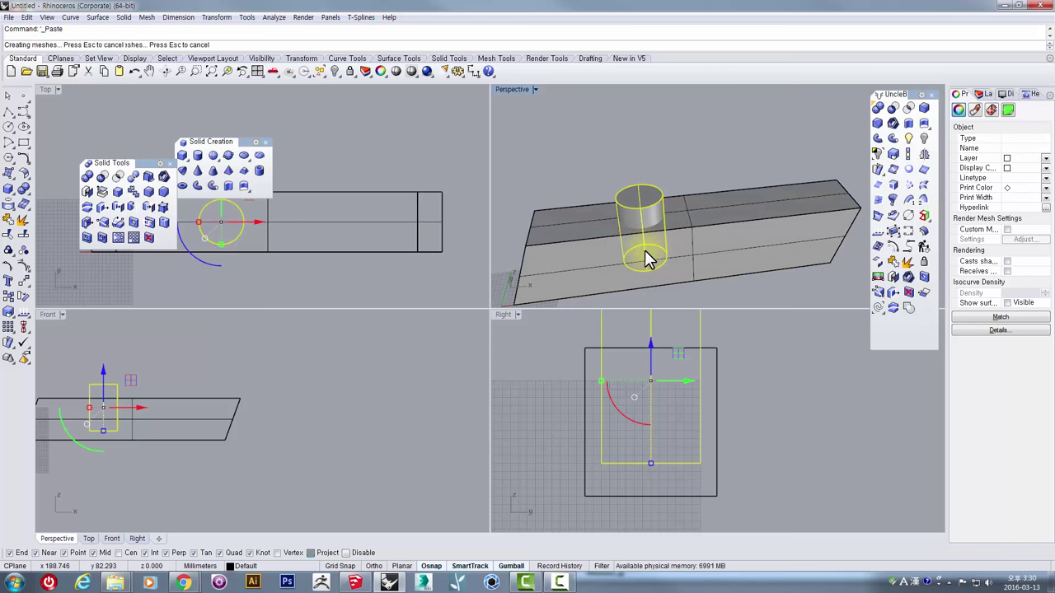
key(Escape)
click(637, 190)
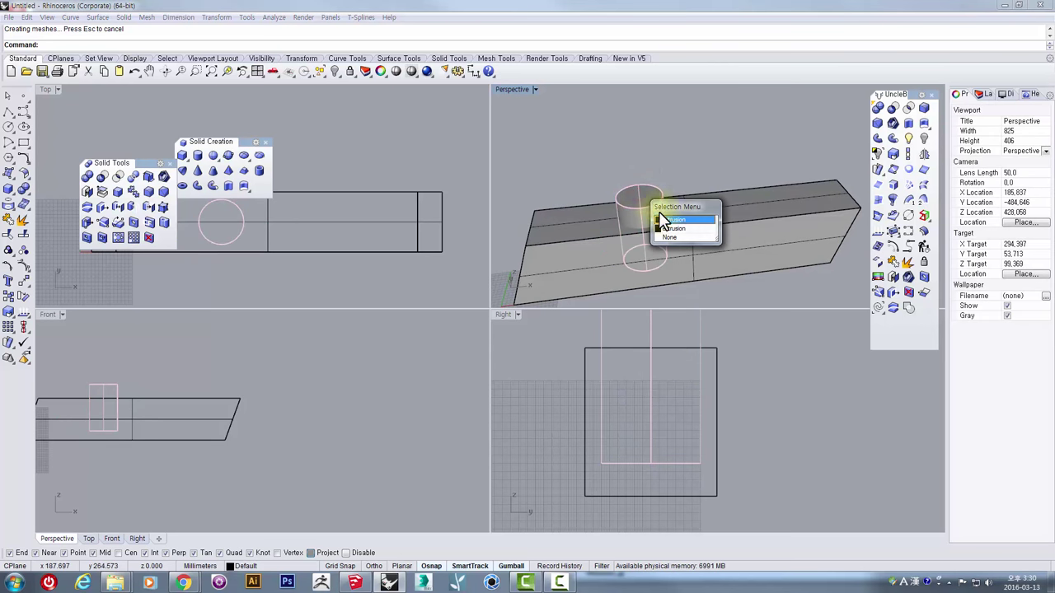
click(672, 220)
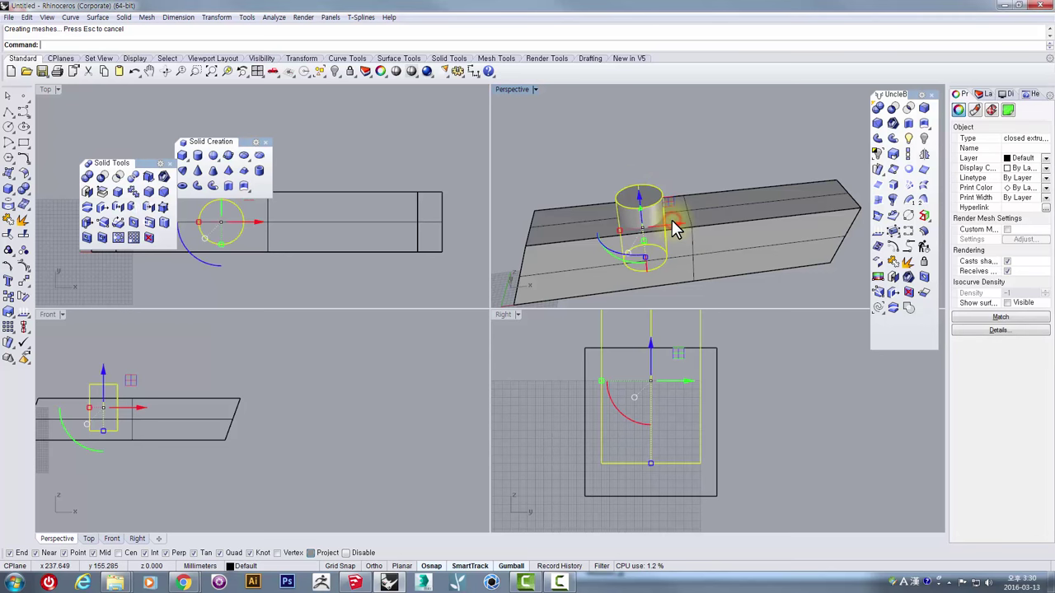
Step: Try shifting the selected cylinder about 40 mm in the +X direction, and undo the move
click(662, 225)
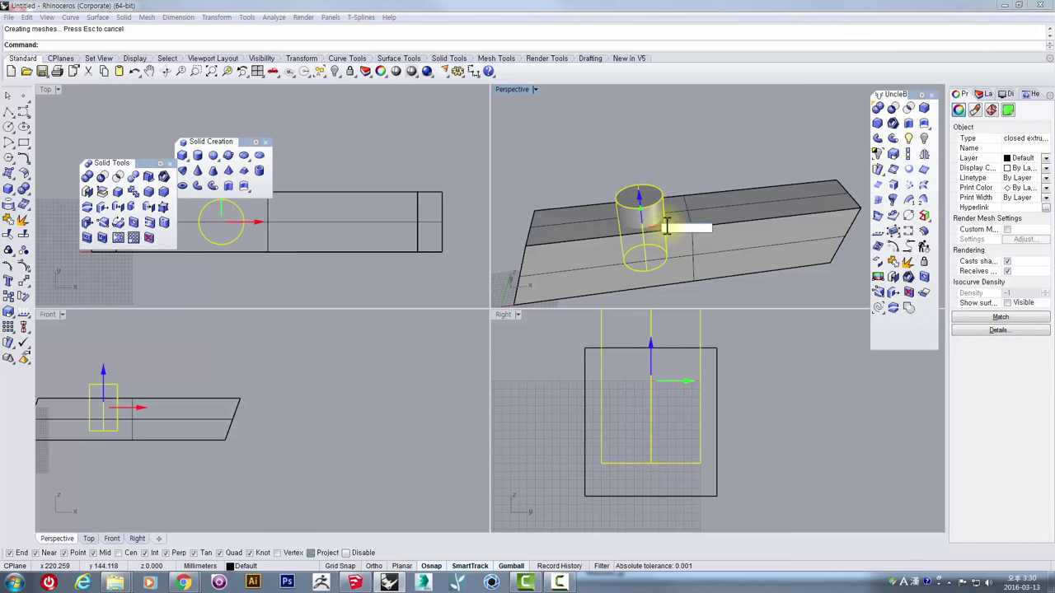
key(Return)
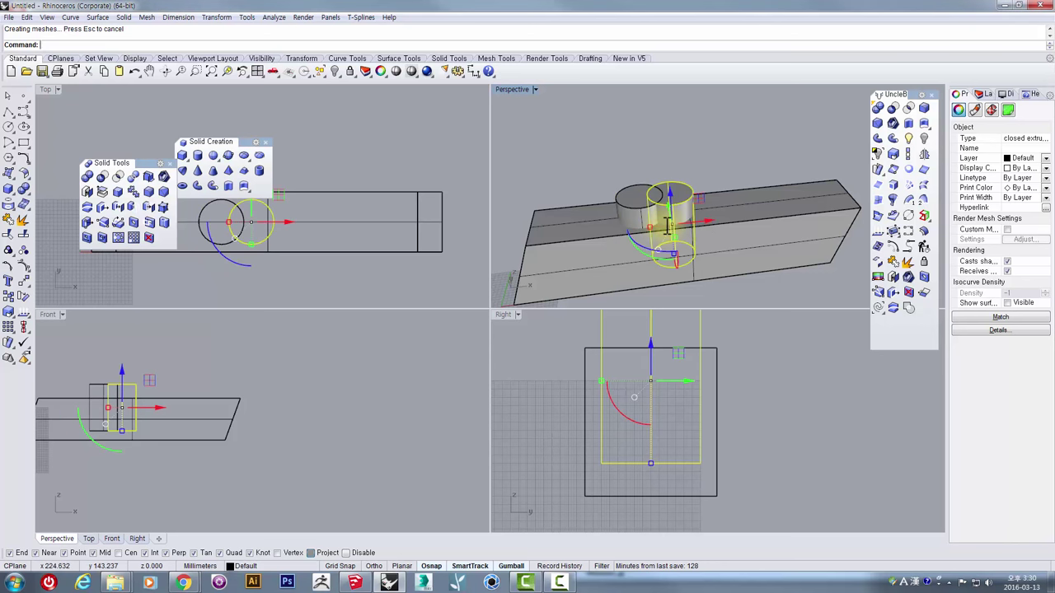
key(ctrl+z)
Step: Shift the selected cylinder about 70 mm in the +X direction, leaving a gap between the two cylinders
click(665, 223)
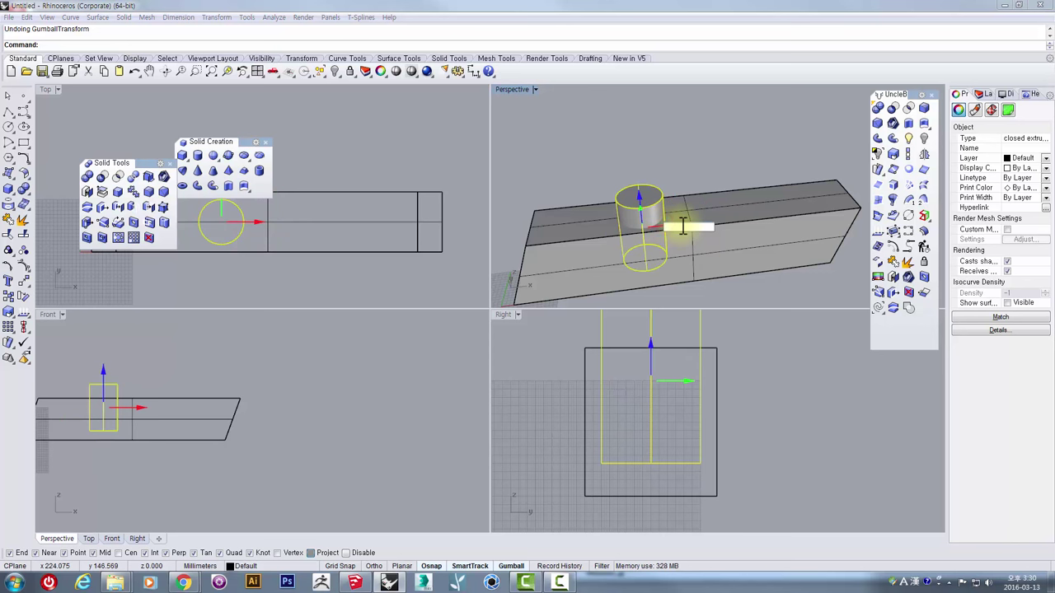
text(50)
key(alt+Return)
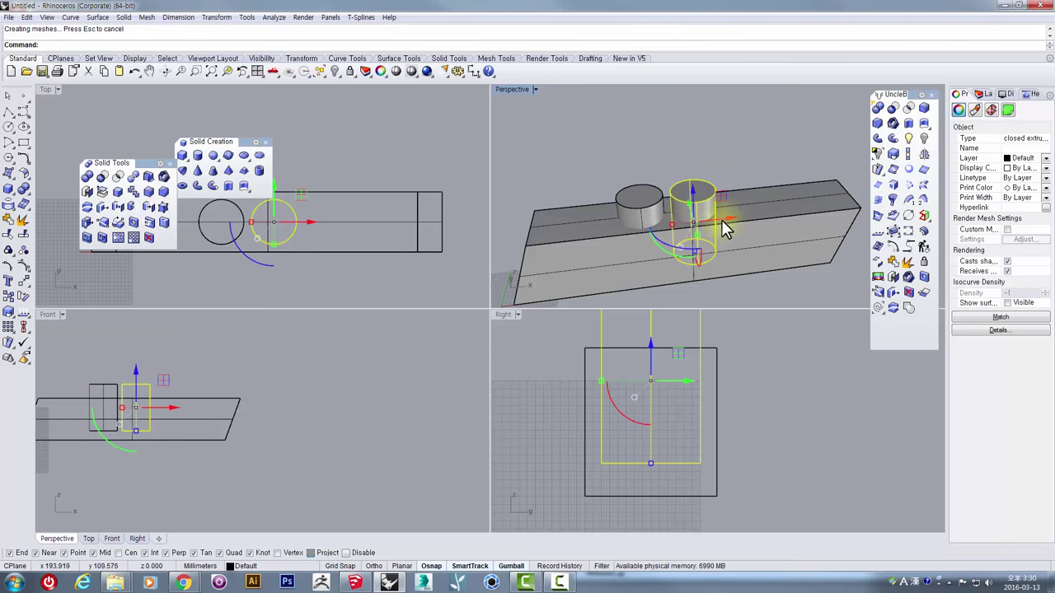
Step: Subtract the two large cylinders from the slanted-end block with a Boolean difference to cut the round holes
click(738, 256)
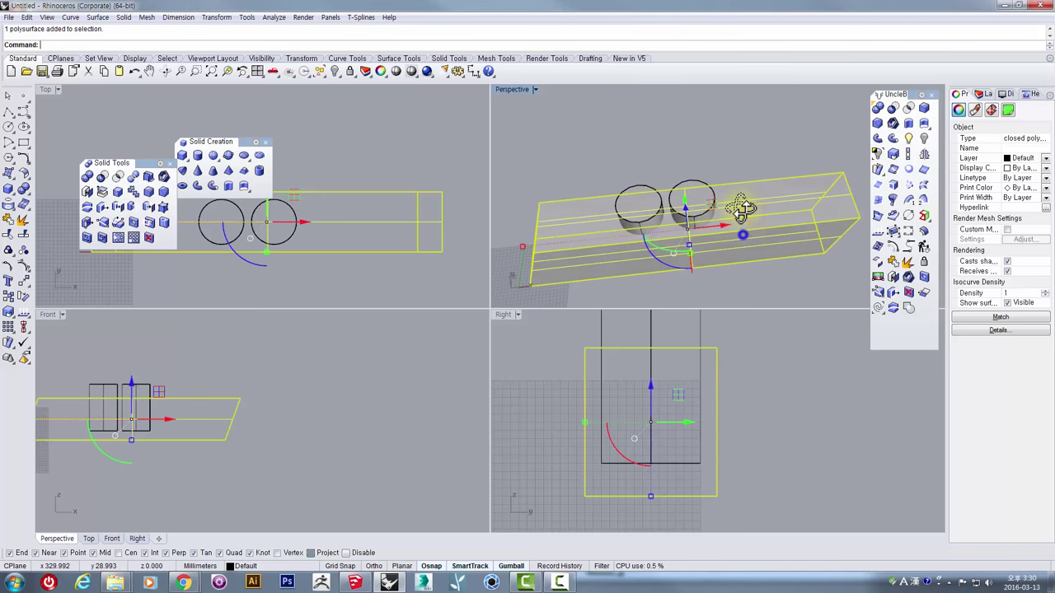
right_drag(741, 209, 751, 207)
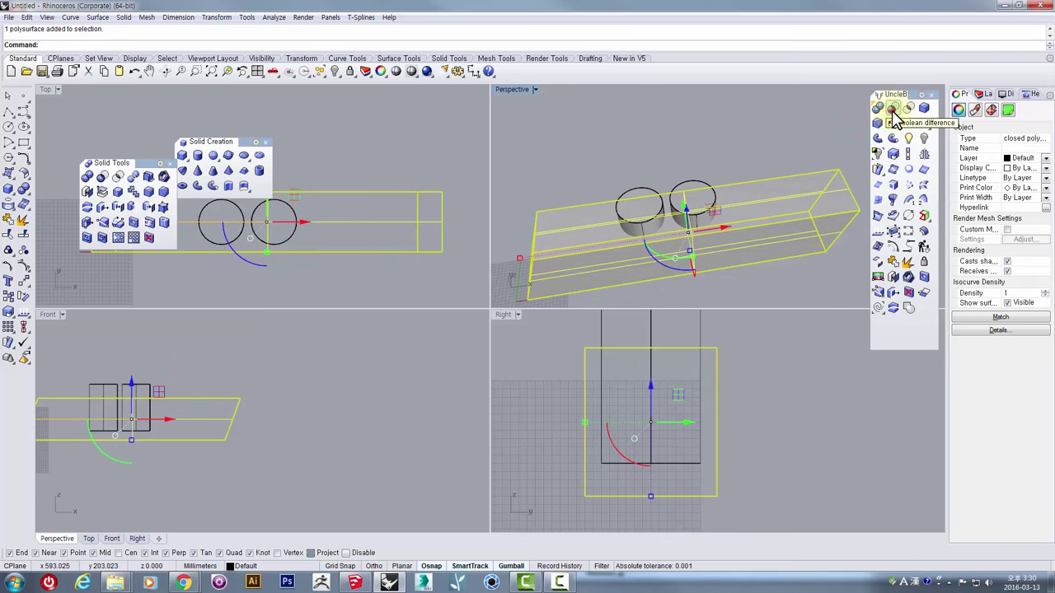
click(893, 114)
click(691, 196)
click(640, 196)
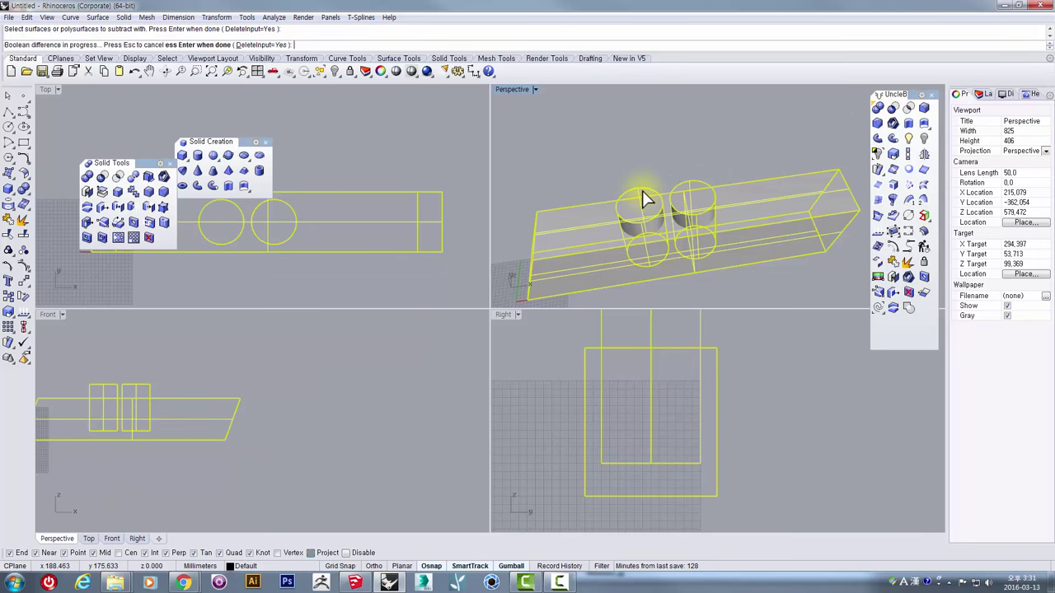
right_click(642, 190)
mouse_move(647, 202)
right_down()
mouse_move(636, 184)
mouse_move(651, 148)
mouse_move(631, 212)
right_up()
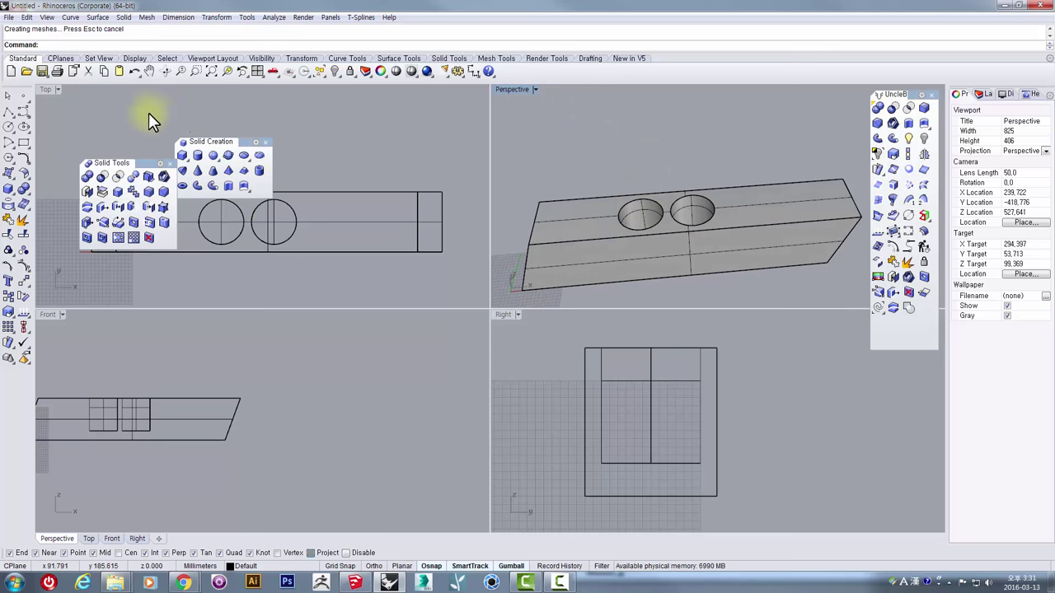
Step: Close the floating Solid Tools set and move the Solid Creation set clear of the block in the Top view
click(170, 164)
drag(211, 143, 92, 102)
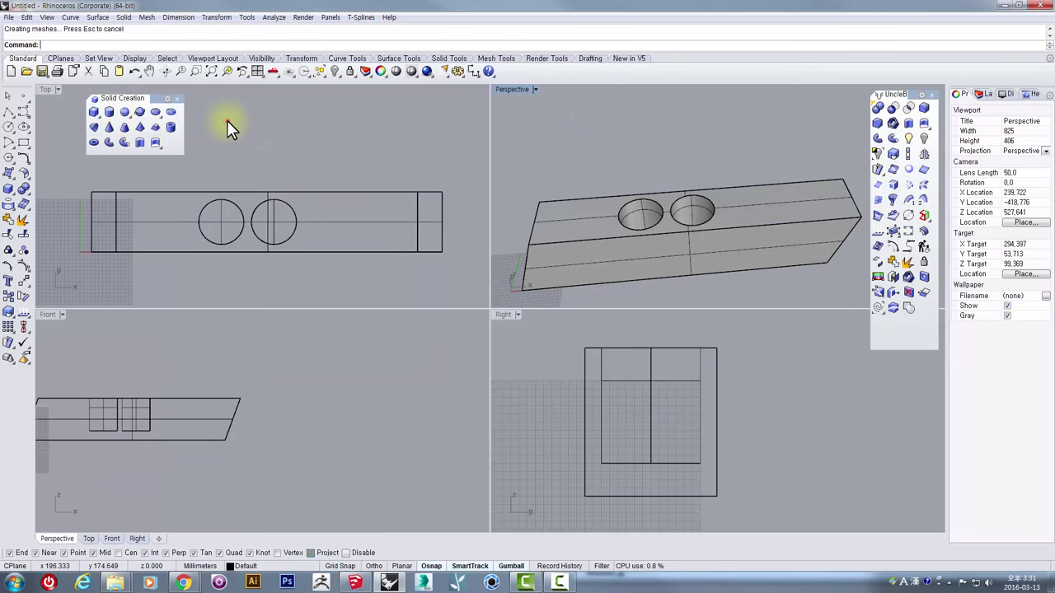
click(227, 120)
Step: Create a vertical cylinder with radius 7 mm and height 100 mm in the empty space in front of the block
click(108, 121)
scroll(205, 229, up, 3)
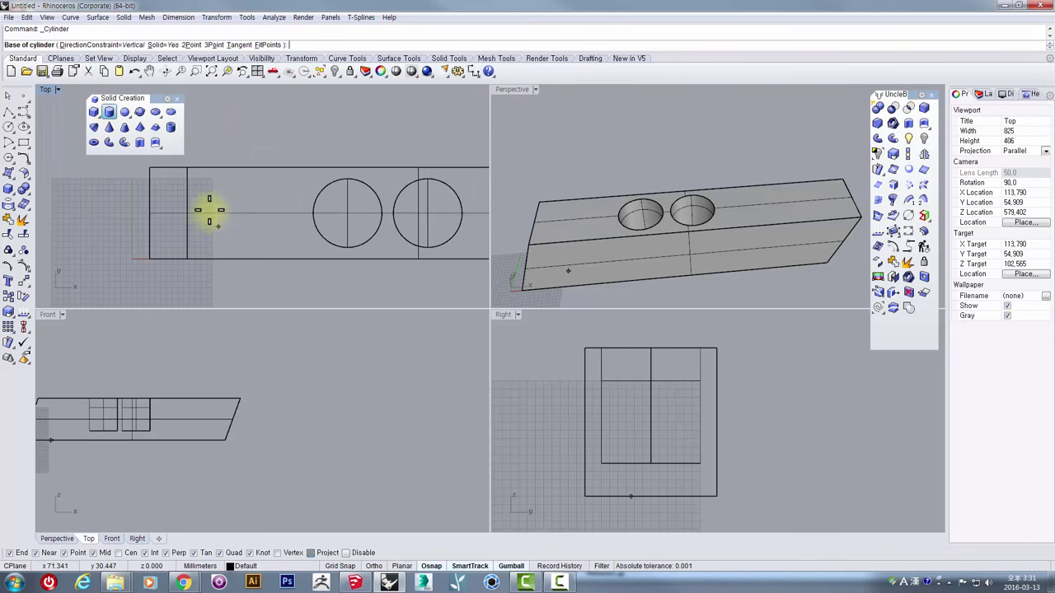
right_drag(595, 216, 607, 242)
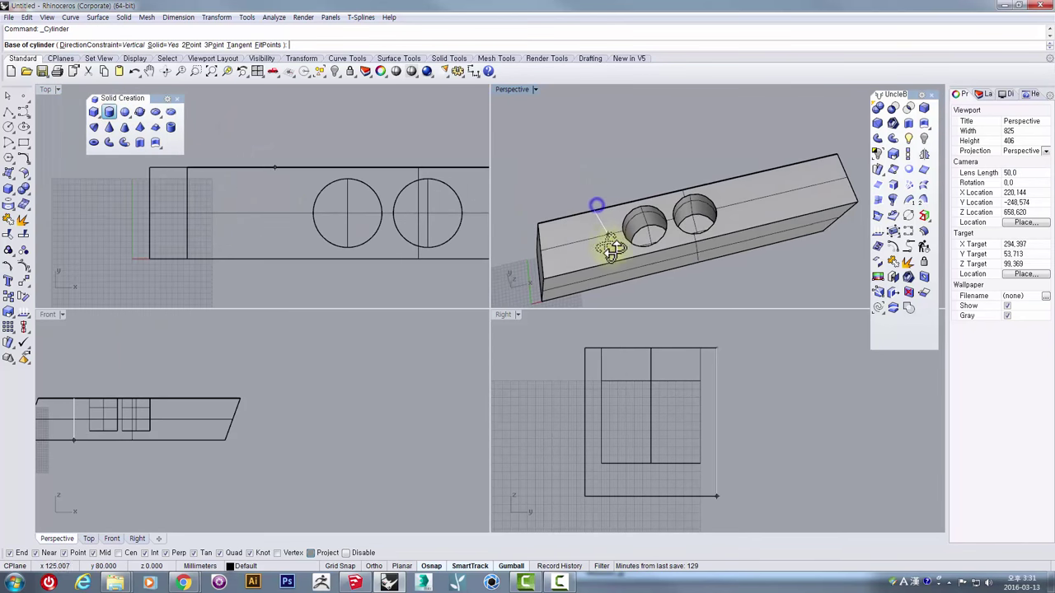
double_click(500, 90)
right_drag(496, 148, 548, 412)
click(496, 421)
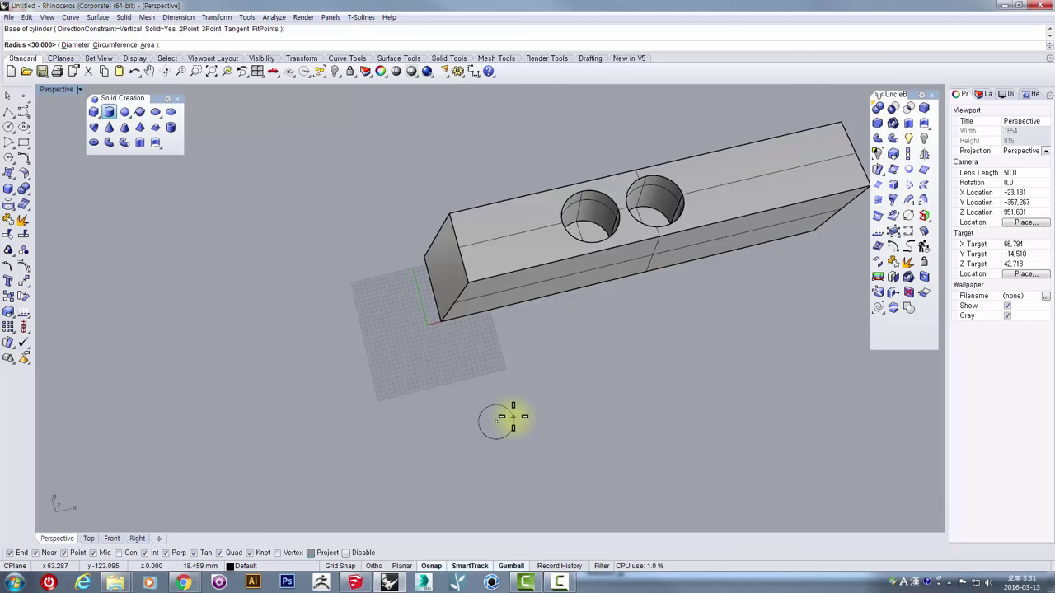
text(7)
key(Return)
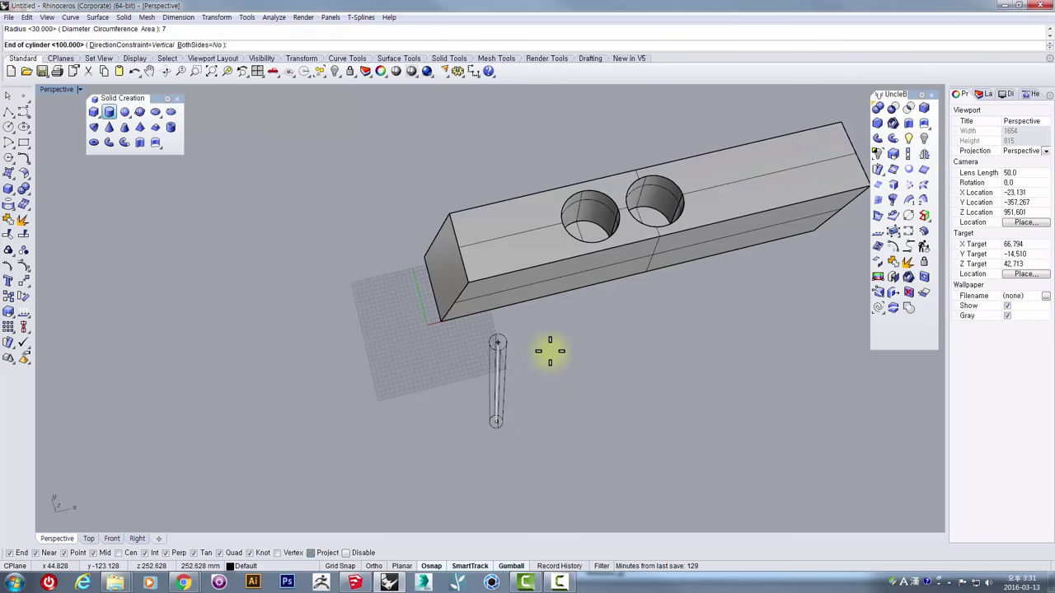
text(100)
key(Return)
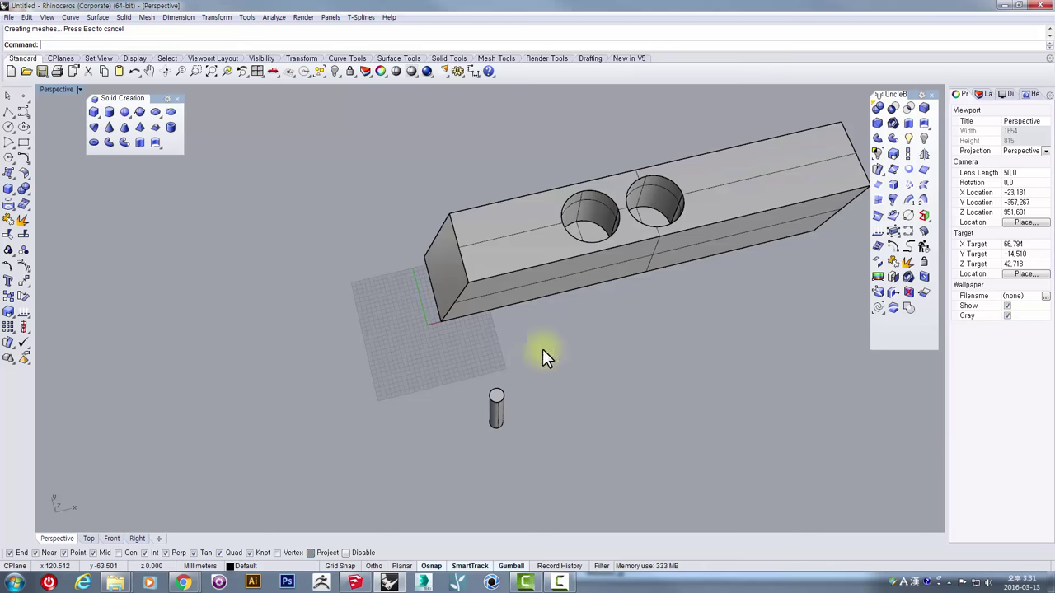
Step: Copy the small cylinder twice in the +X direction at 30 mm spacing to form a row of three
right_drag(542, 348, 541, 404)
click(570, 358)
scroll(531, 404, up, 5)
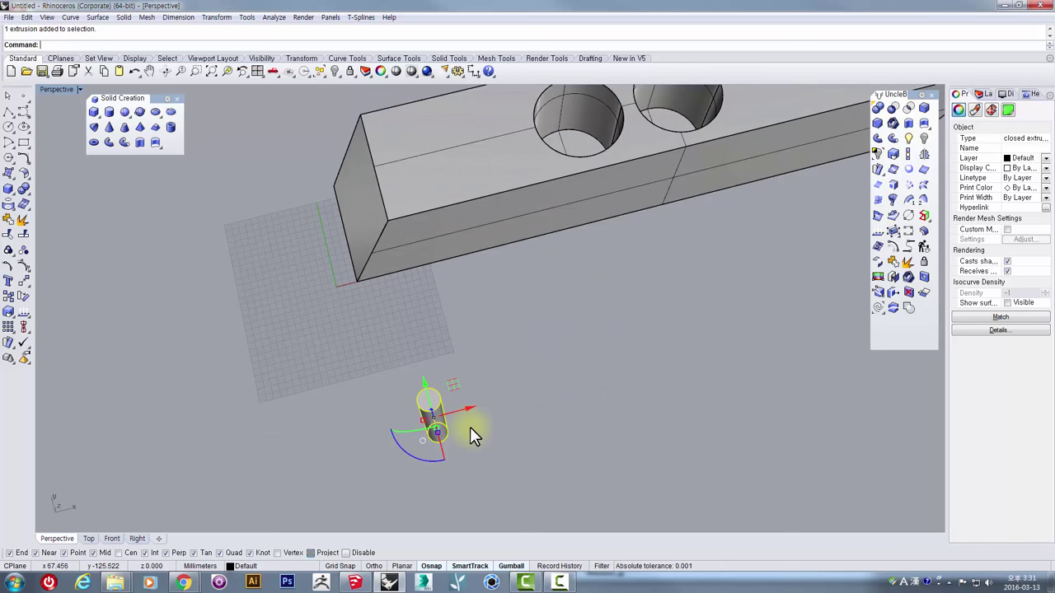
drag(467, 410, 510, 413)
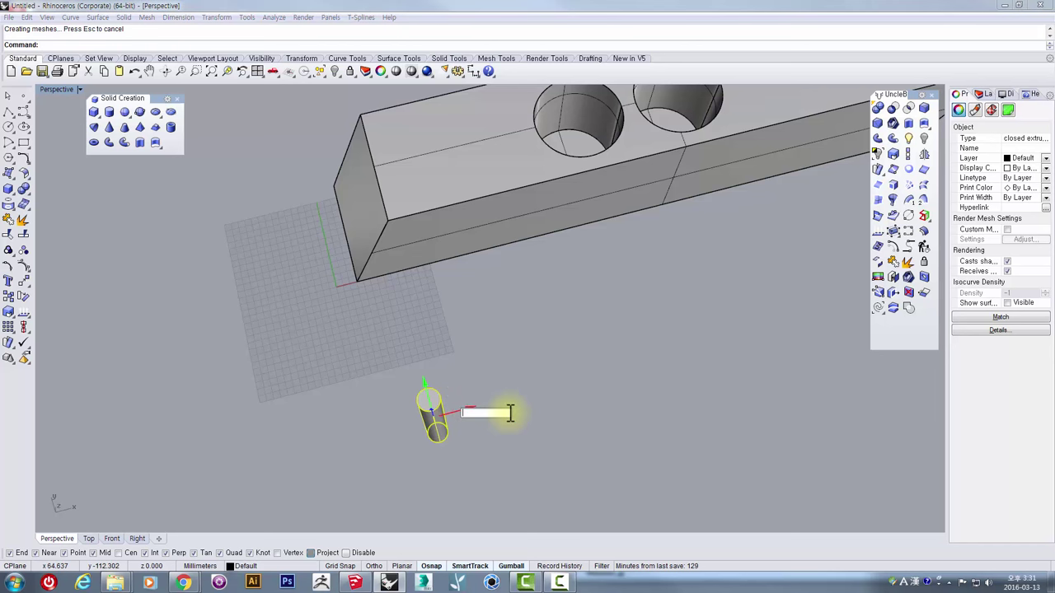
drag(511, 413, 510, 413)
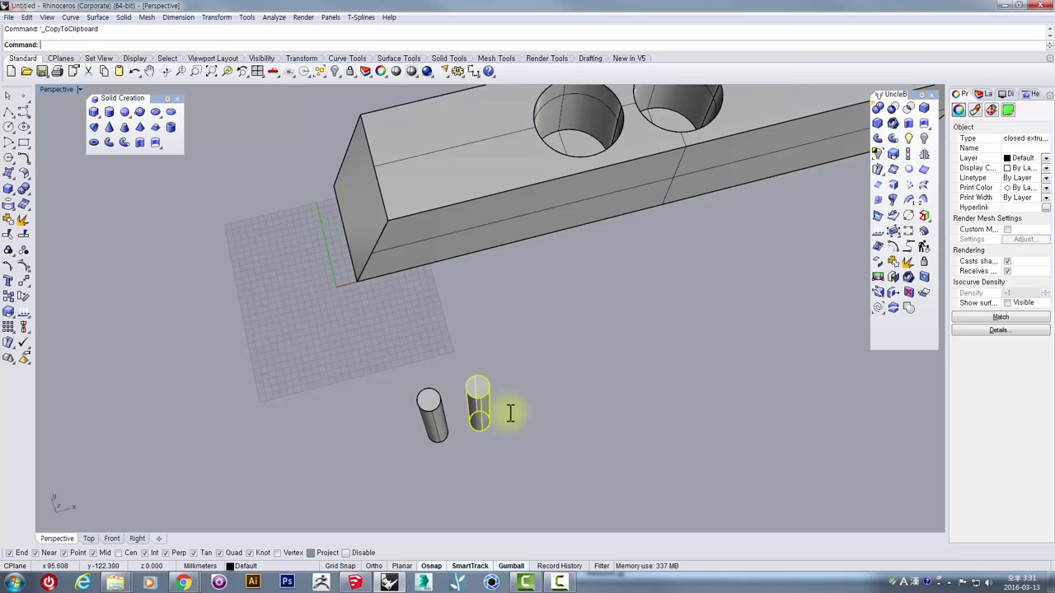
click(503, 399)
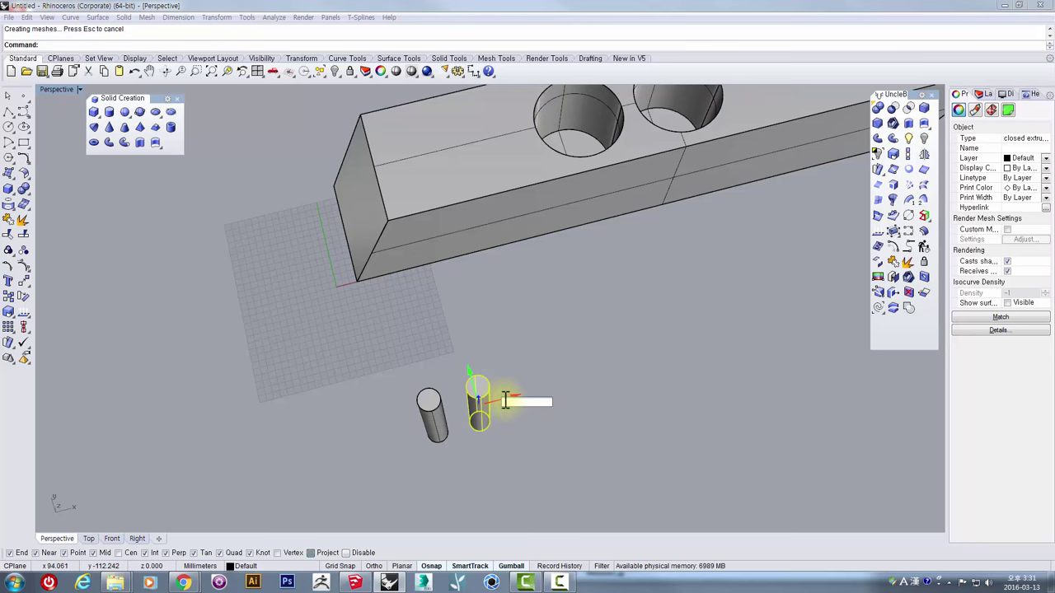
text(30)
key(Return)
click(600, 466)
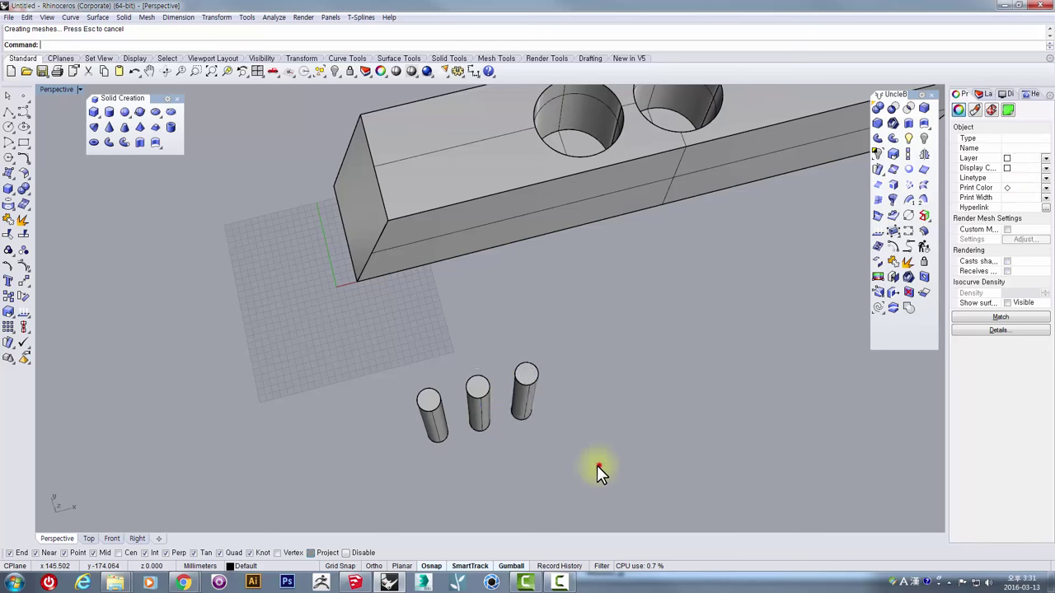
Step: Select the three small cylinders and copy them 30 mm in the -Y direction as a second row
right_drag(576, 461, 565, 431)
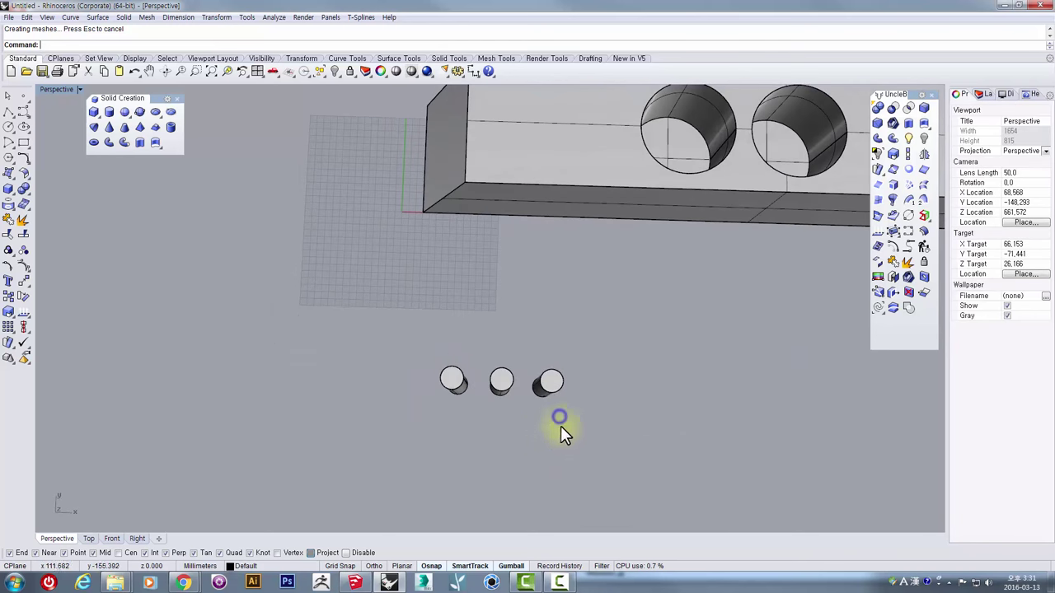
click(442, 373)
right_drag(445, 382, 442, 353)
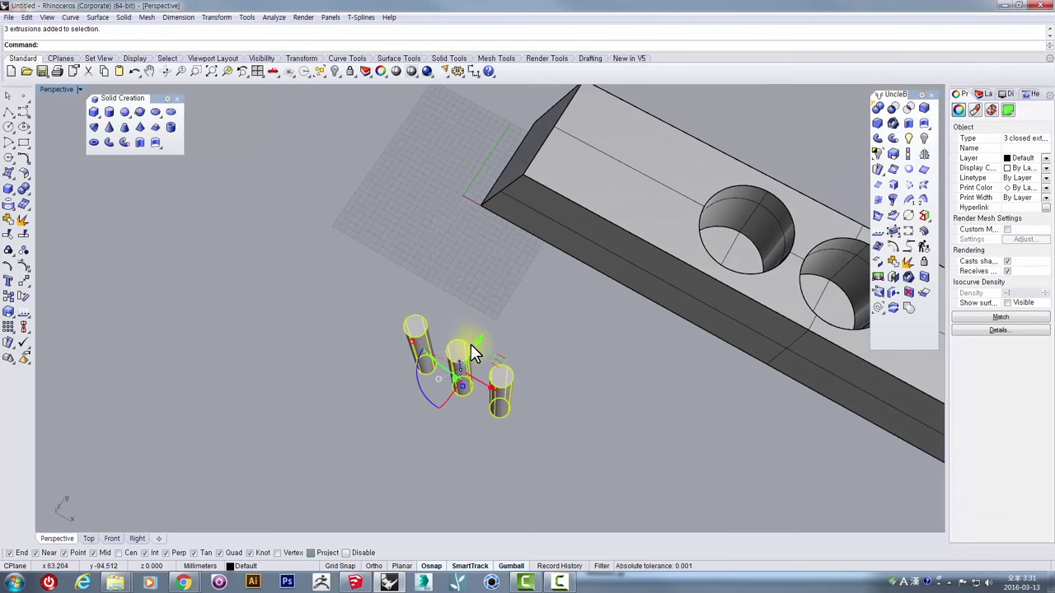
click(471, 346)
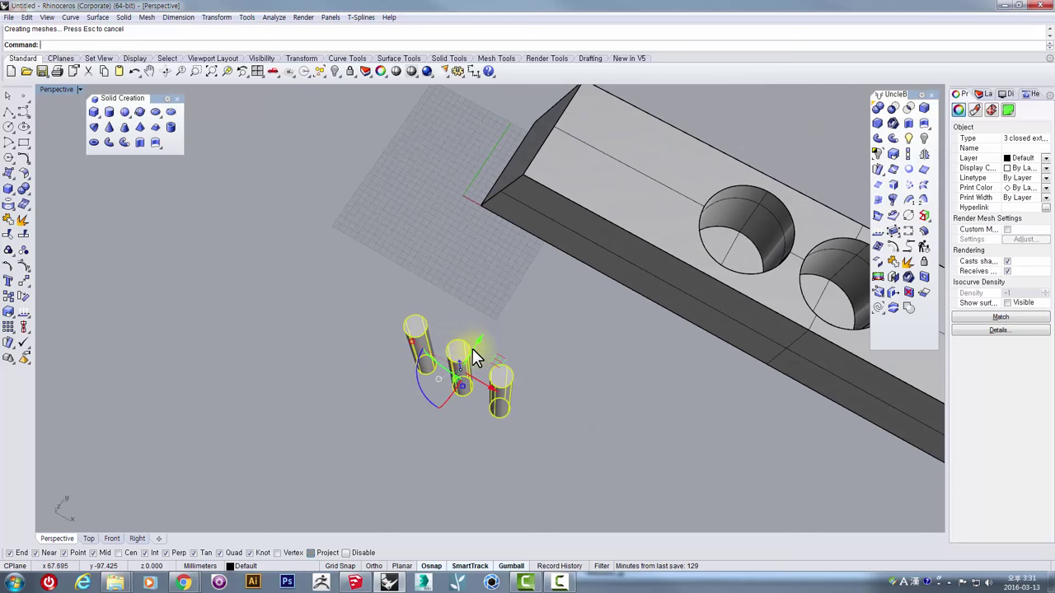
text(-)
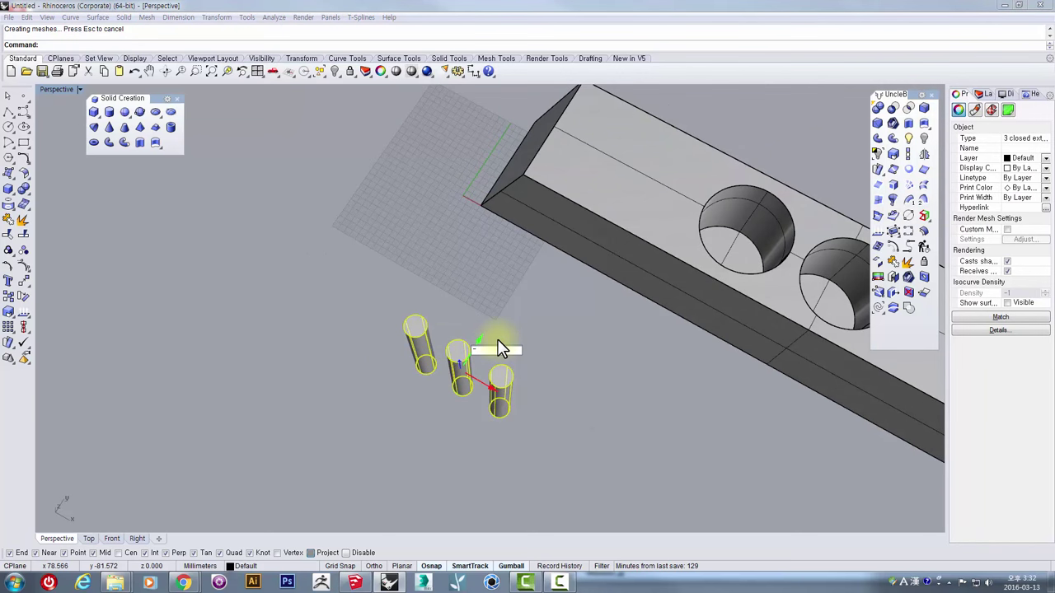
text(30)
key(Return)
Step: Try sliding the copied front row of cylinders freehand in the +X direction twice, undoing each move
right_drag(468, 399, 511, 418)
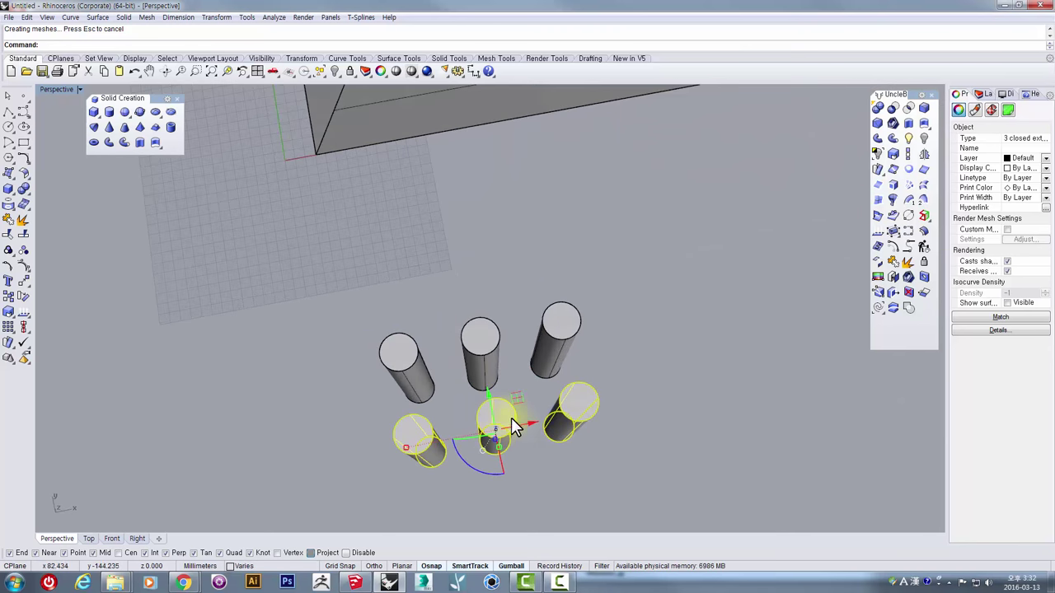
drag(517, 425, 562, 426)
key(ctrl+z)
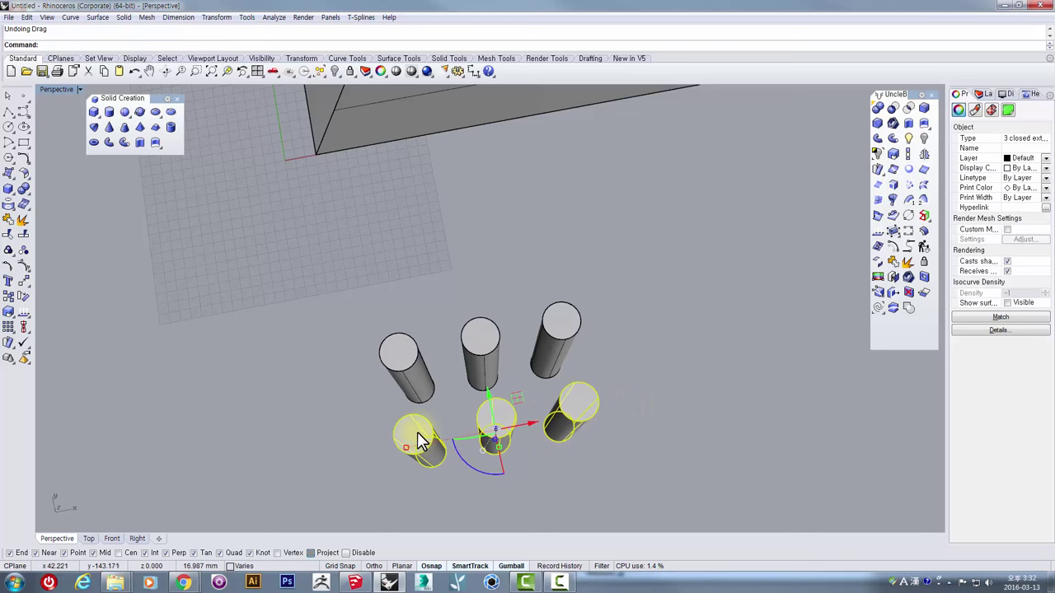
drag(522, 423, 564, 428)
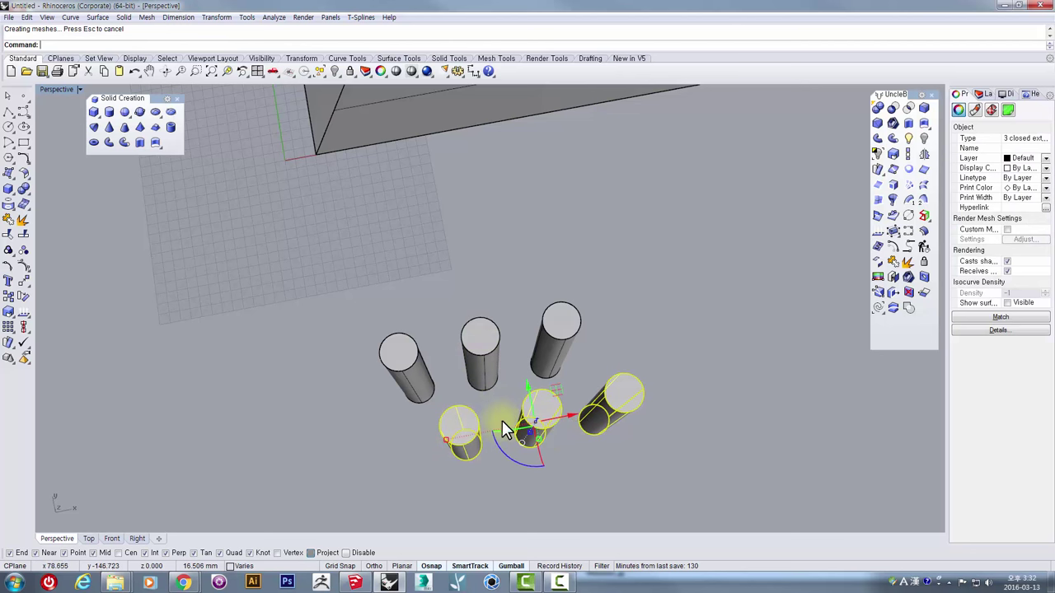
key(ctrl+z)
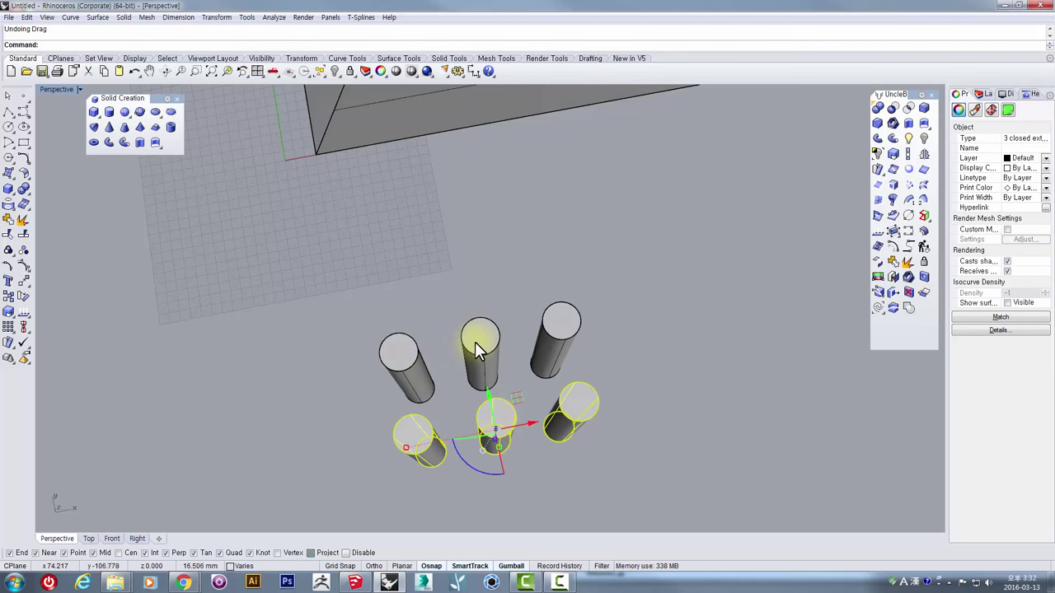
Step: Shift the front row 15 mm in +X to stagger it, and delete the cylinder at its +X end
click(521, 423)
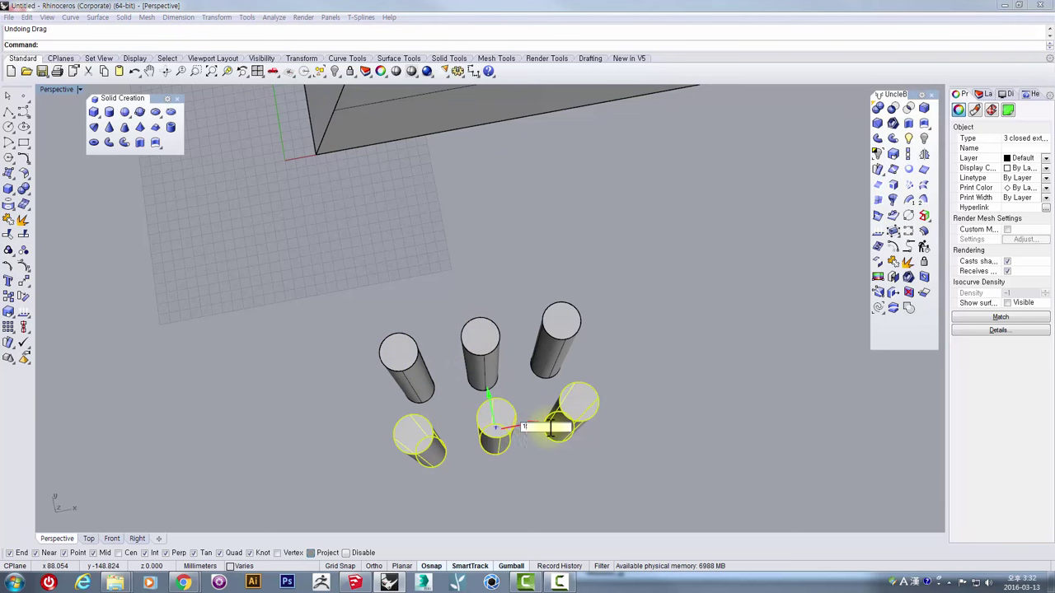
key(Return)
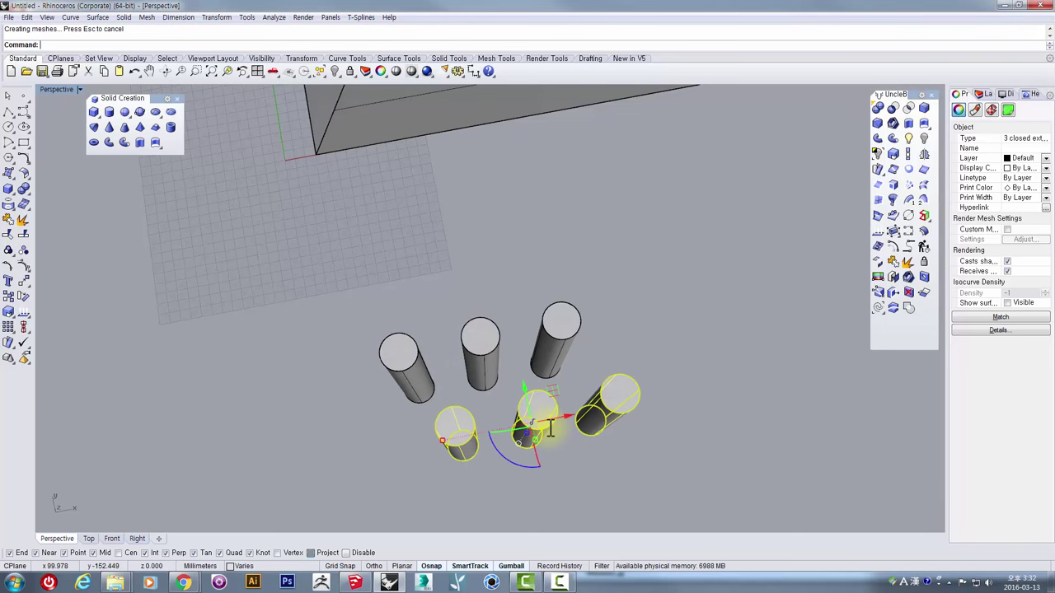
click(608, 424)
key(Delete)
right_drag(609, 427, 625, 357)
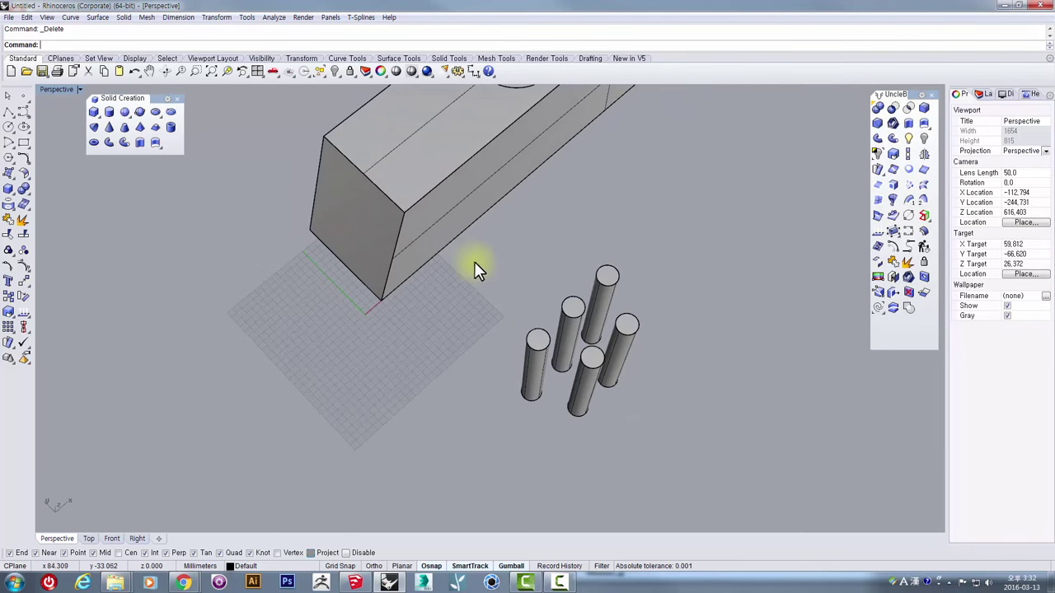
Step: Select all five small cylinders and move them in the Top view beside the block's slanted end near the origin
drag(473, 263, 693, 462)
mouse_move(641, 417)
right_down()
mouse_move(684, 372)
mouse_move(611, 346)
mouse_move(560, 420)
mouse_move(627, 412)
right_up()
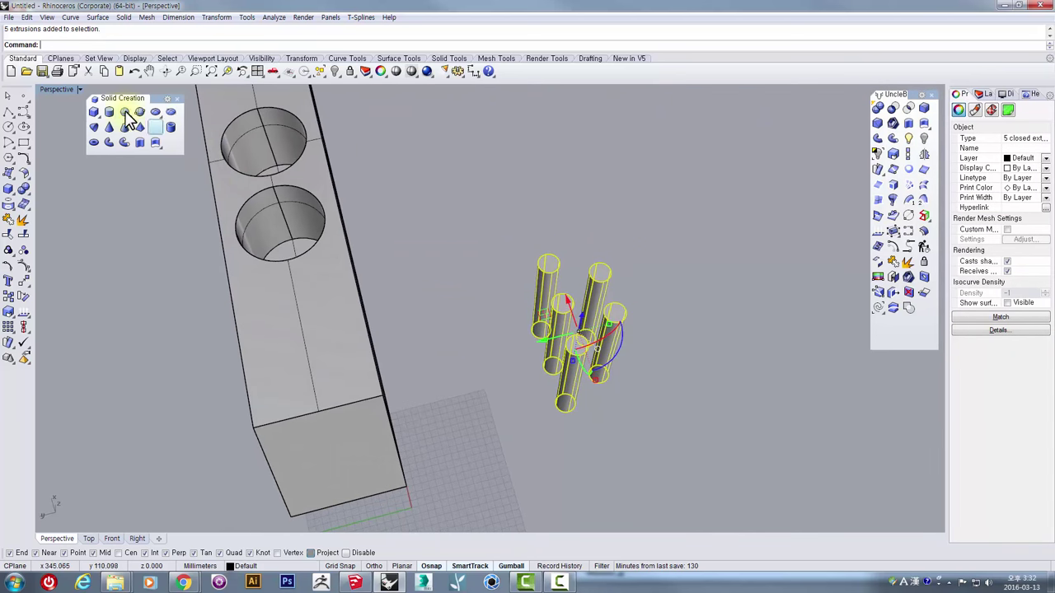
double_click(46, 89)
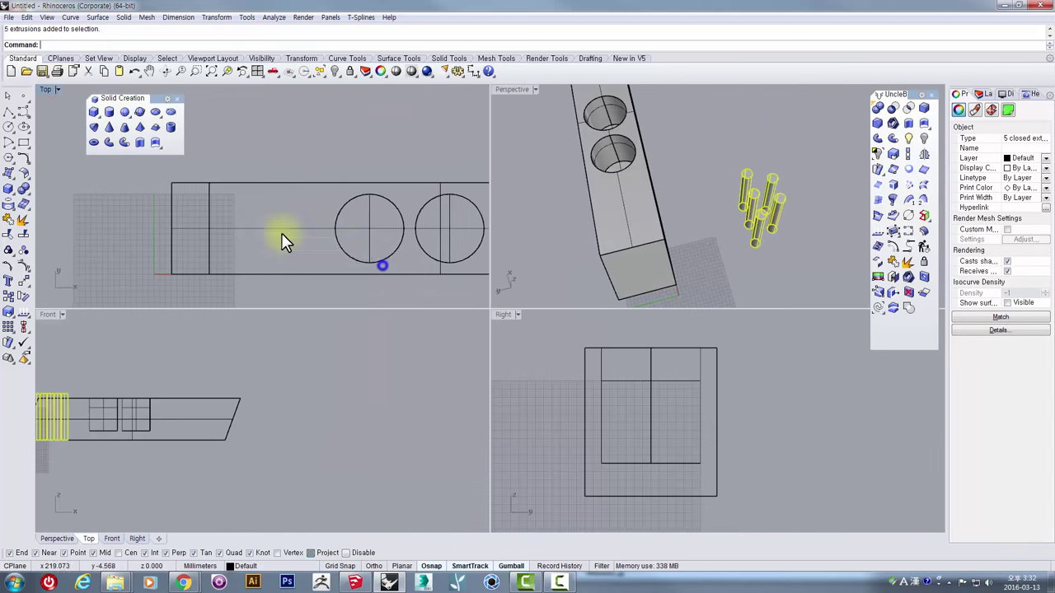
scroll(266, 227, down, 12)
right_drag(245, 233, 312, 238)
scroll(332, 257, up, 6)
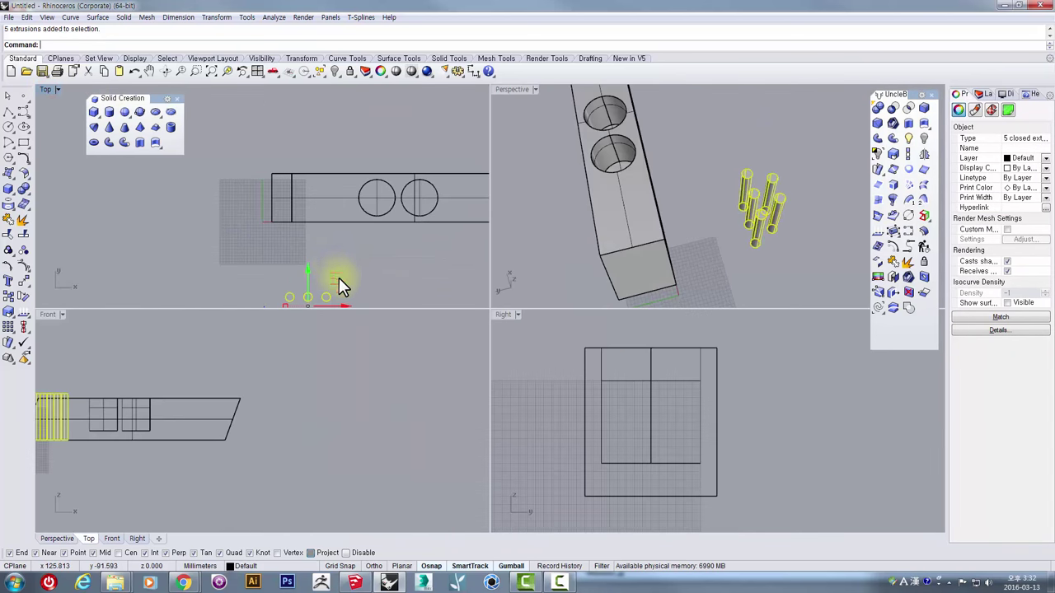
drag(338, 278, 278, 181)
scroll(272, 188, up, 6)
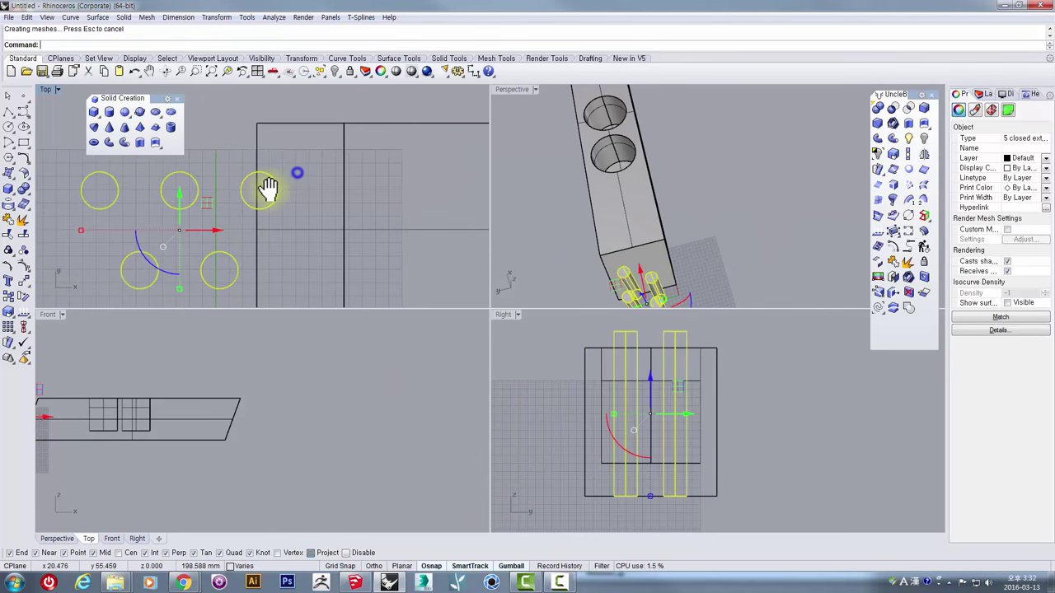
Step: Move the five cylinders from the +X quadrant of the back row's end cylinder to a point on the block's back edge
scroll(272, 194, up, 2)
key(Return)
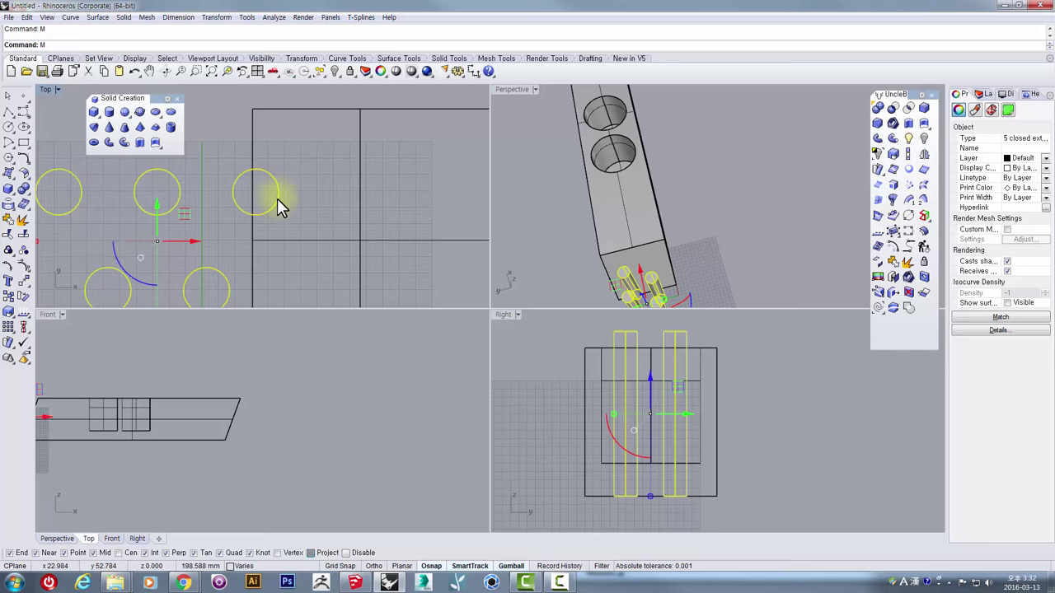
click(283, 193)
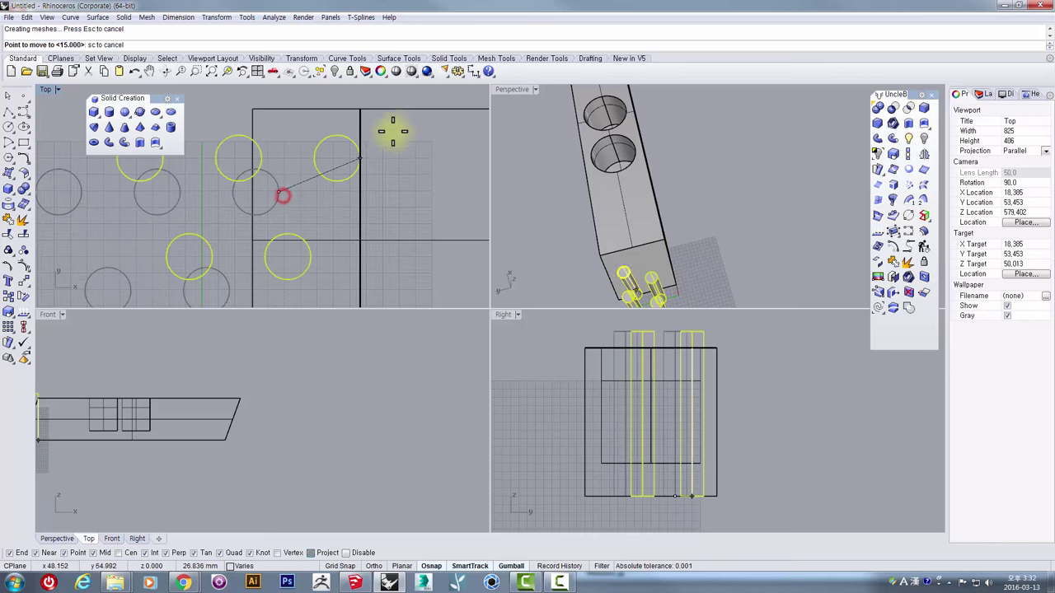
click(400, 109)
Step: Move the five small cylinders about 25 mm in the -Y direction so they lie within the block's width
scroll(369, 177, down, 2)
right_drag(368, 177, 346, 214)
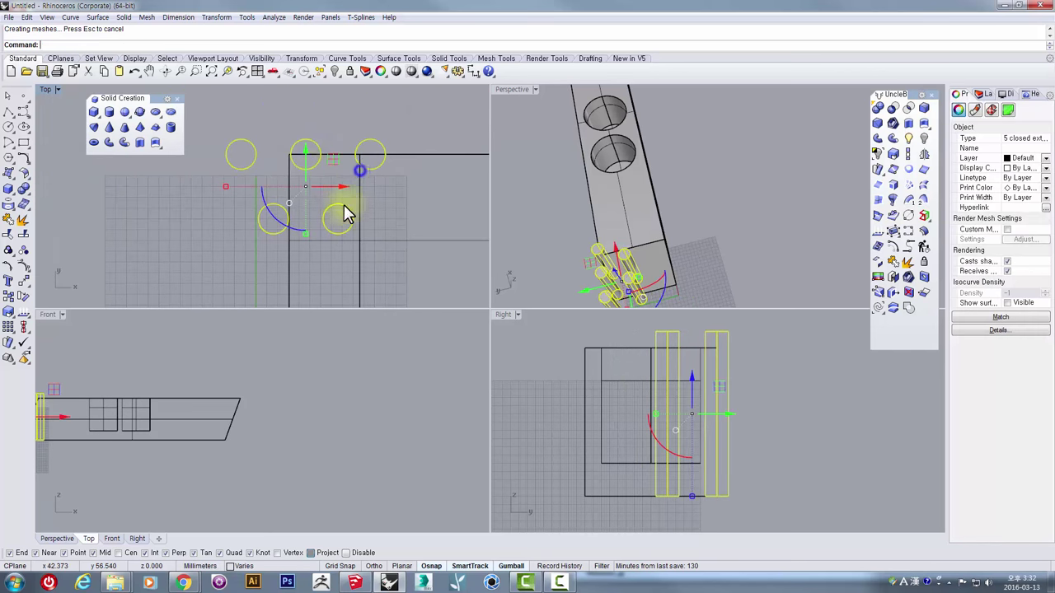
scroll(311, 167, down, 1)
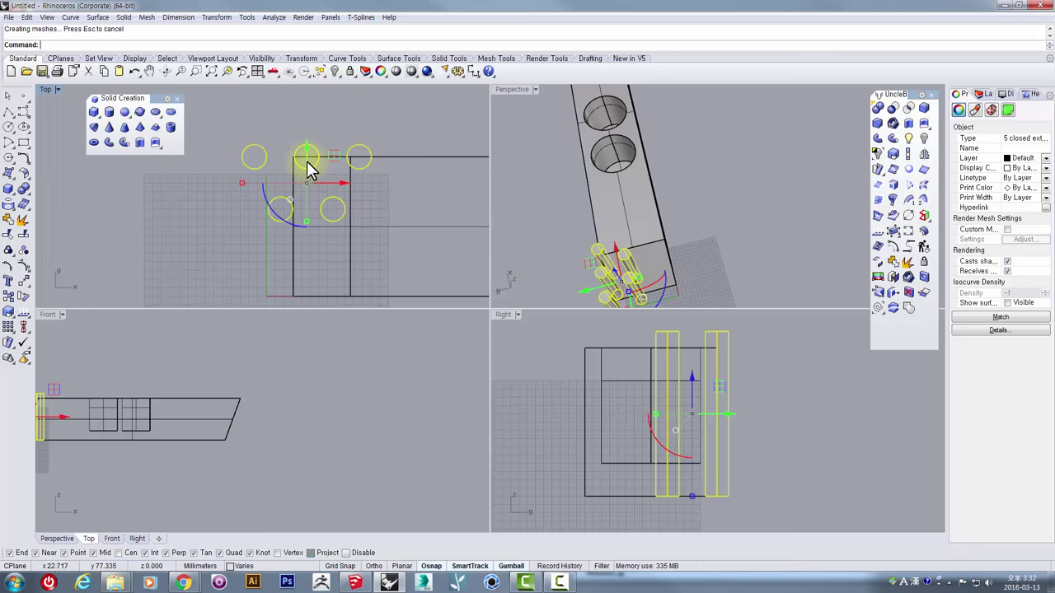
drag(309, 169, 312, 213)
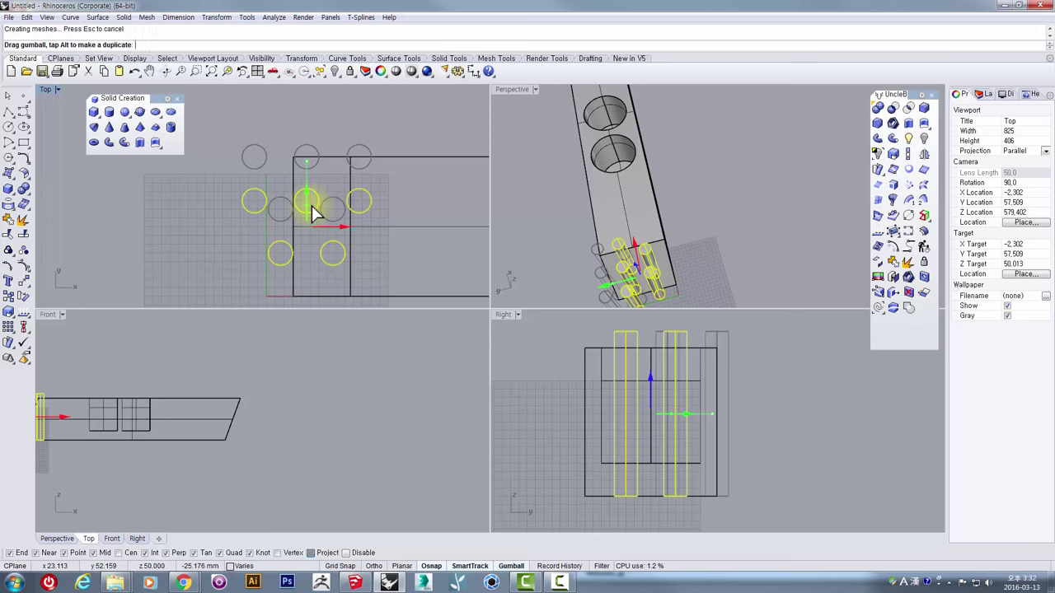
drag(313, 212, 314, 205)
key(ctrl+z)
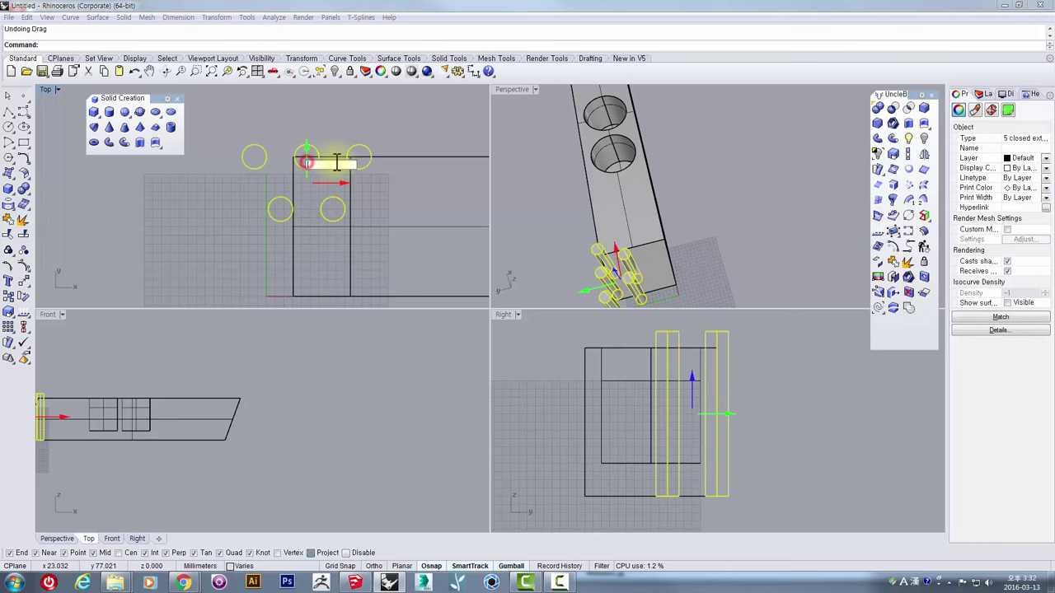
key(Return)
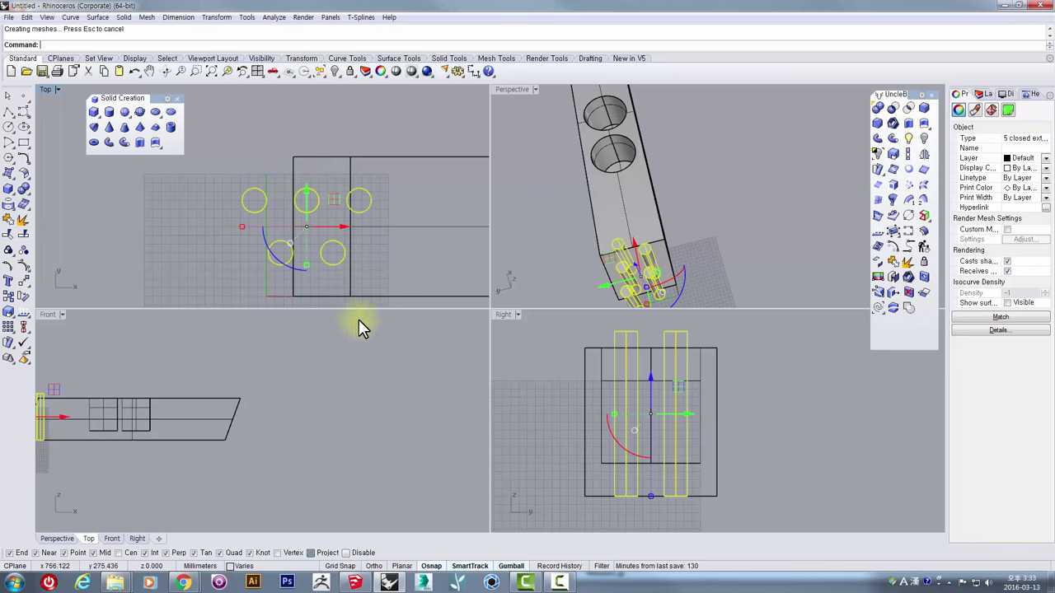
Step: Try moving the five cylinders slightly in -X, from a tangent point on the back row's +X end cylinder, and undo the move
right_drag(344, 240, 305, 243)
scroll(315, 210, up, 4)
text(m)
key(space)
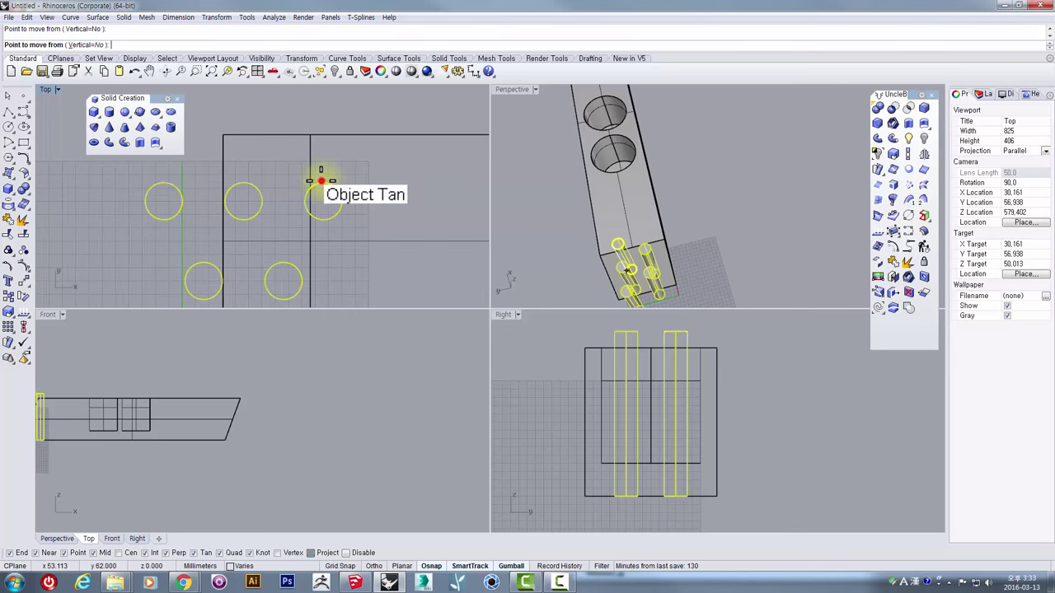
click(322, 181)
scroll(316, 181, up, 6)
click(314, 180)
scroll(316, 184, down, 2)
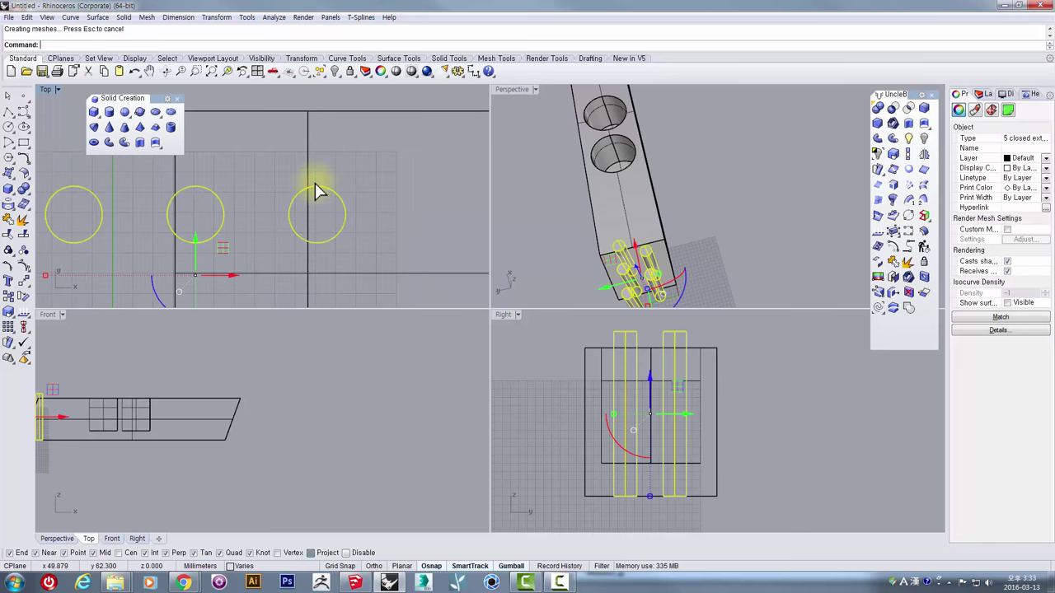
key(ctrl+z)
Step: Move the five cylinders from the +Y side of the back row's +X end cylinder to the perpendicular point on the top face's slanted-end edge
key(space)
click(329, 180)
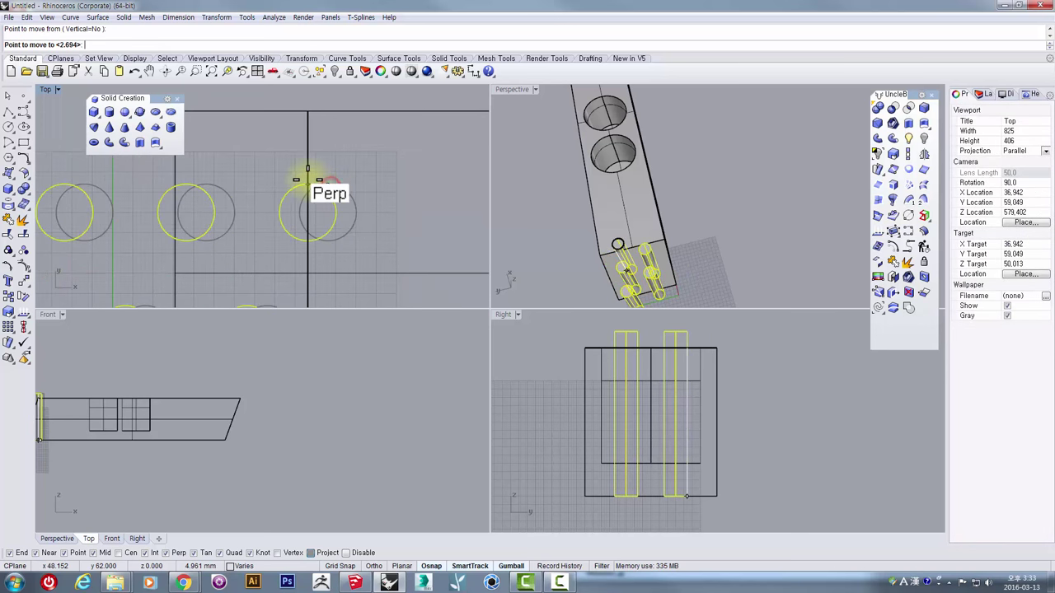
click(308, 180)
click(310, 186)
scroll(306, 205, down, 5)
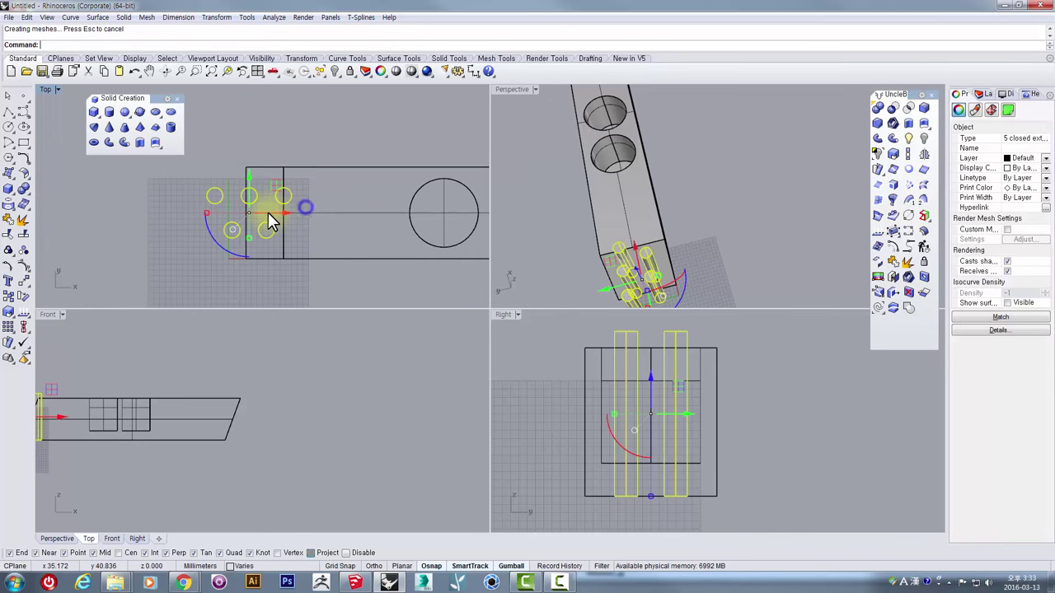
Step: Shift the five cylinders exactly 80 mm in +X, between the slanted end and the first large hole
key(alt)
drag(283, 216, 346, 236)
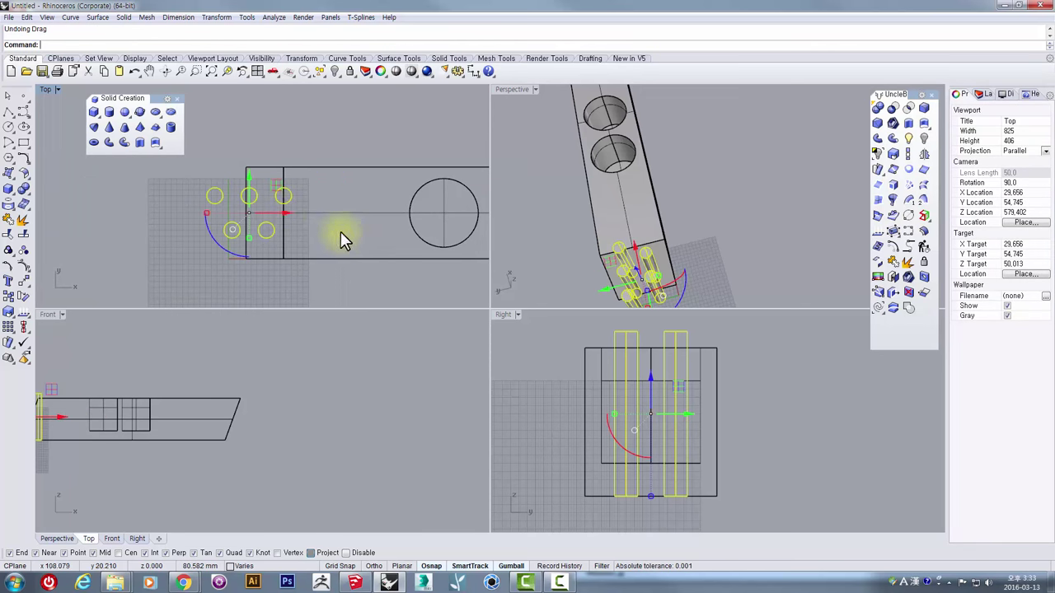
key(ctrl+z)
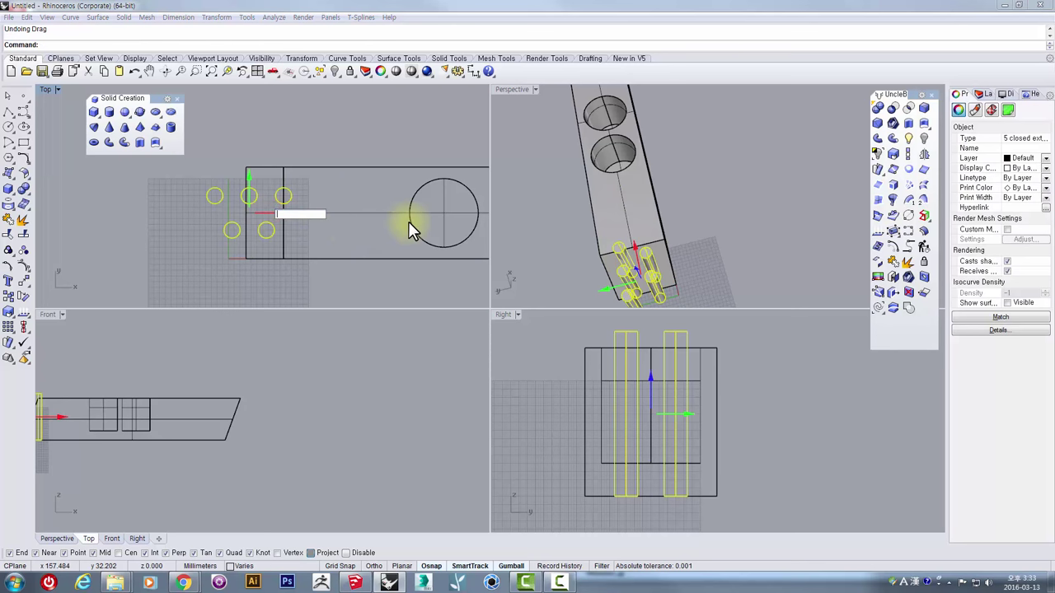
text(80)
key(Return)
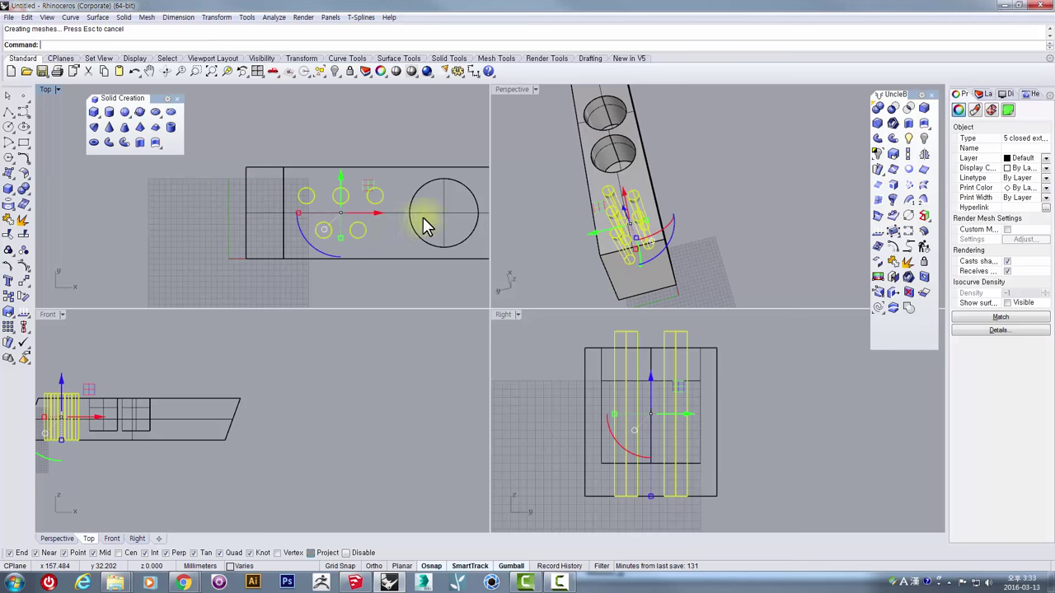
Step: In the Right view, raise the five cylinders 20 mm so their bases align with the floor of the large holes
scroll(599, 511, up, 5)
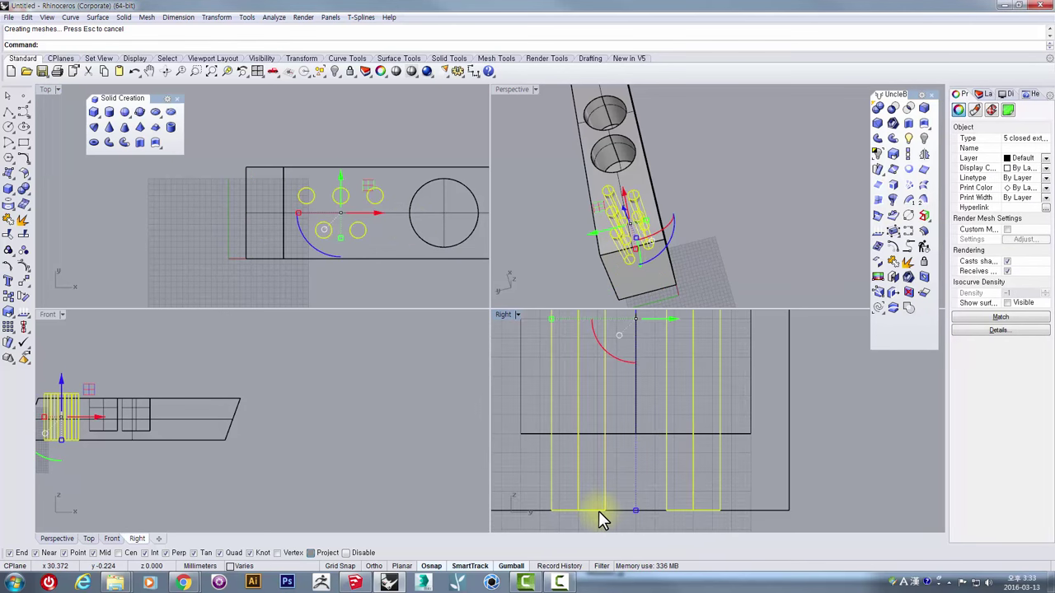
text(m)
key(Return)
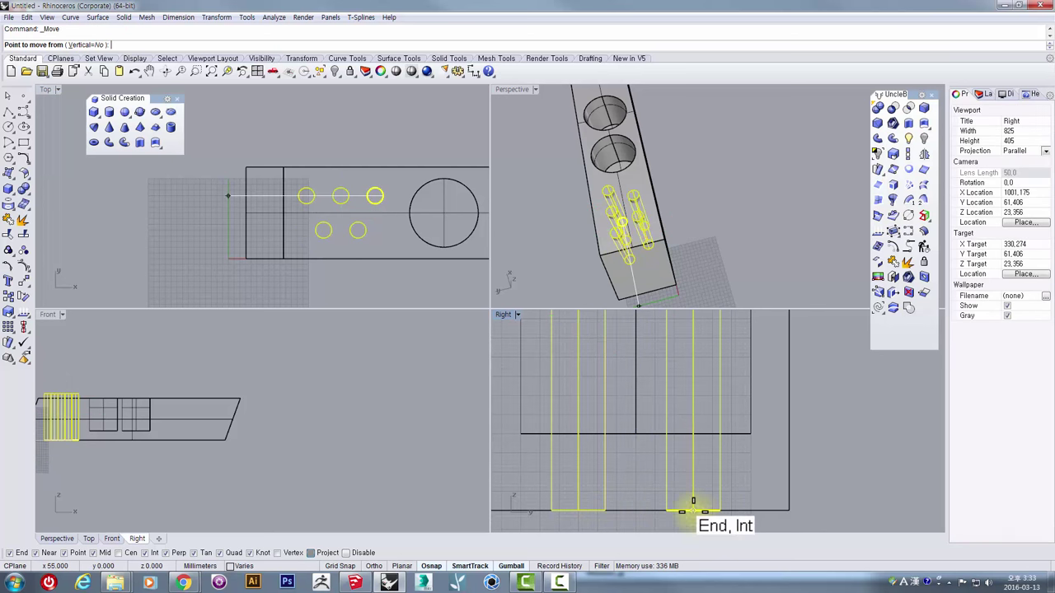
click(694, 510)
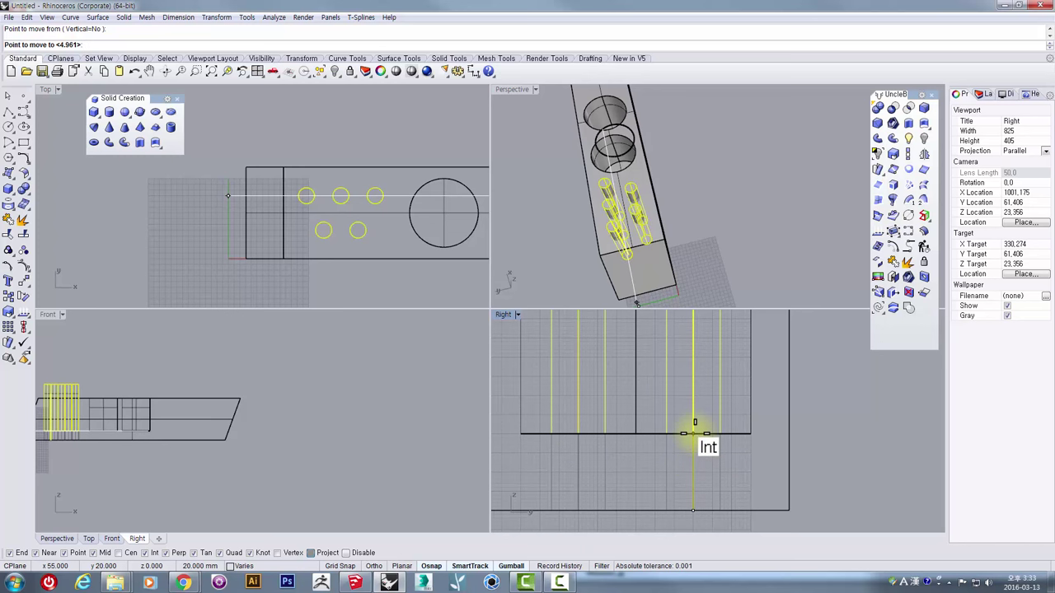
click(695, 433)
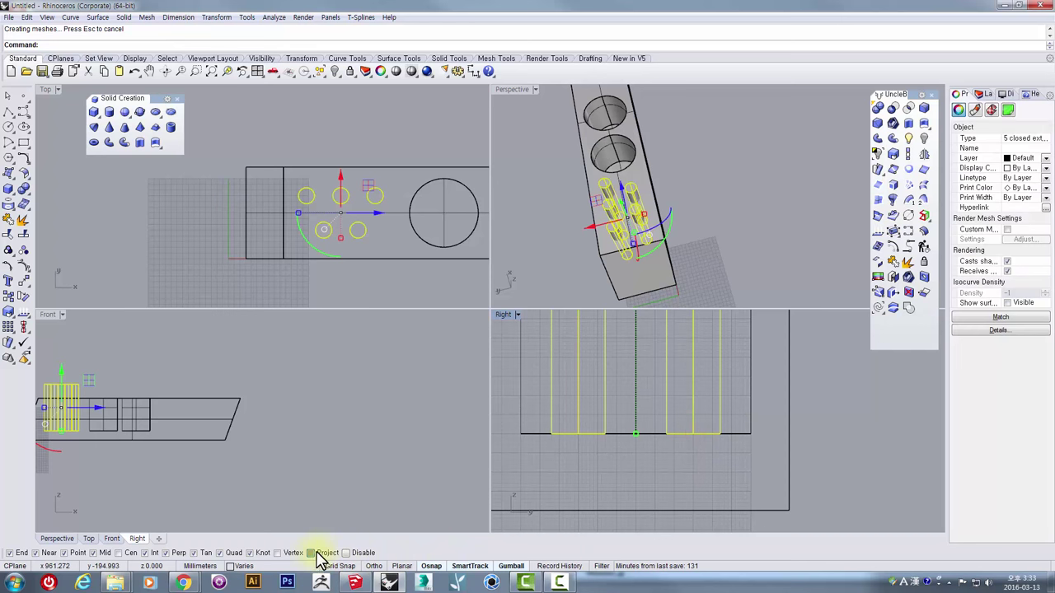
Step: Subtract the five small cylinders from the block with a Boolean Difference to cut the pen holes
right_drag(599, 250, 635, 190)
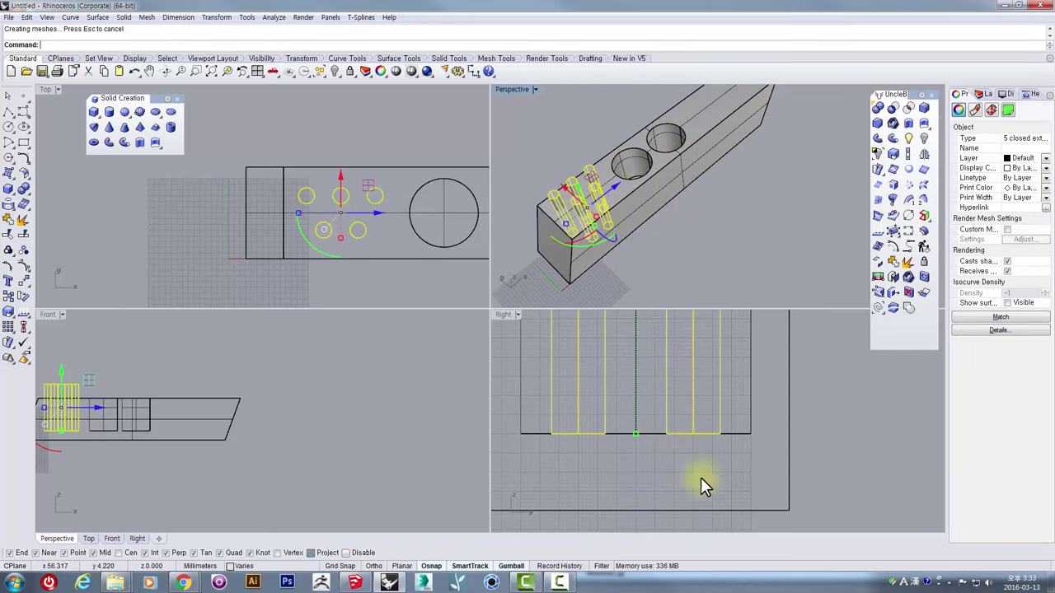
scroll(695, 423, down, 14)
right_drag(707, 392, 683, 443)
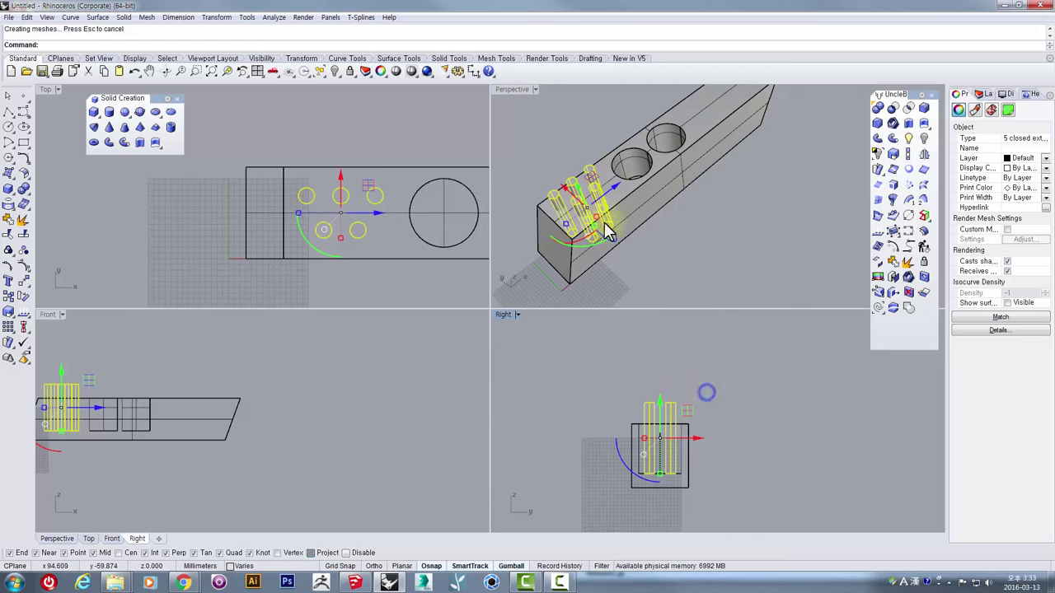
double_click(512, 89)
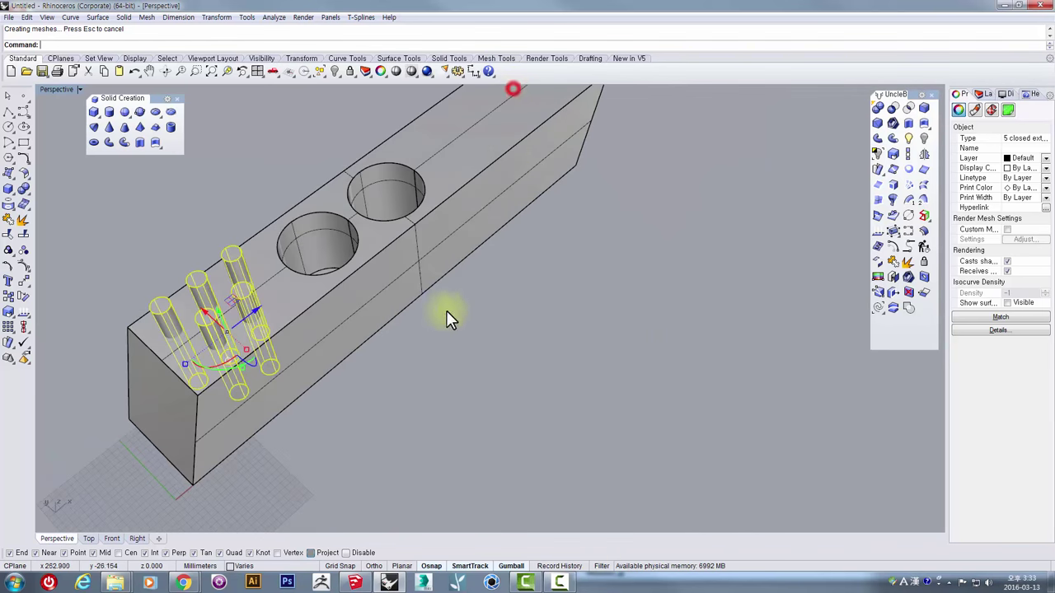
right_drag(448, 313, 580, 373)
click(495, 366)
right_drag(498, 366, 499, 313)
click(503, 243)
click(527, 357)
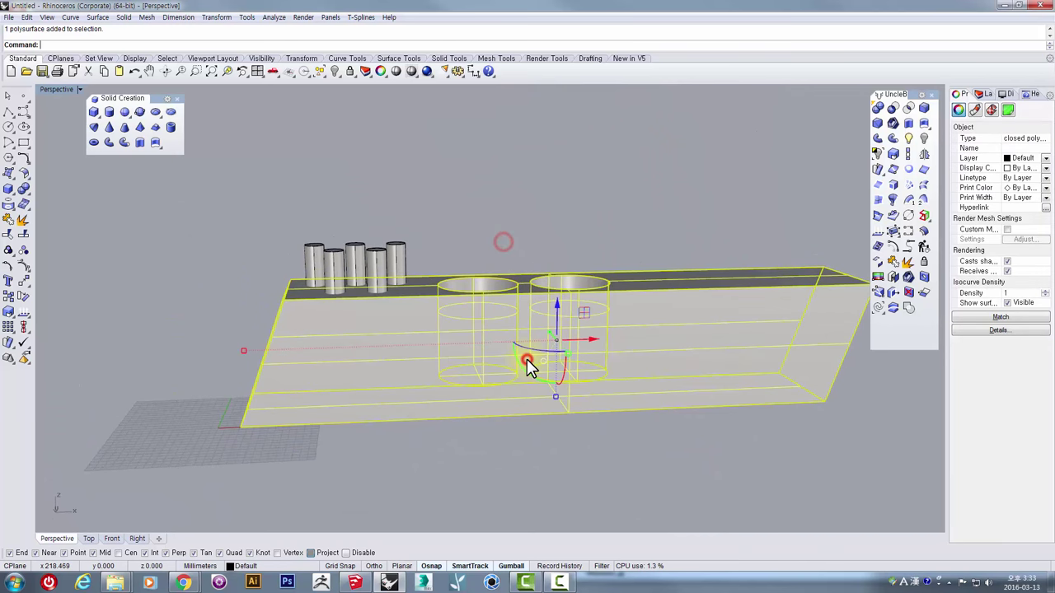
click(896, 113)
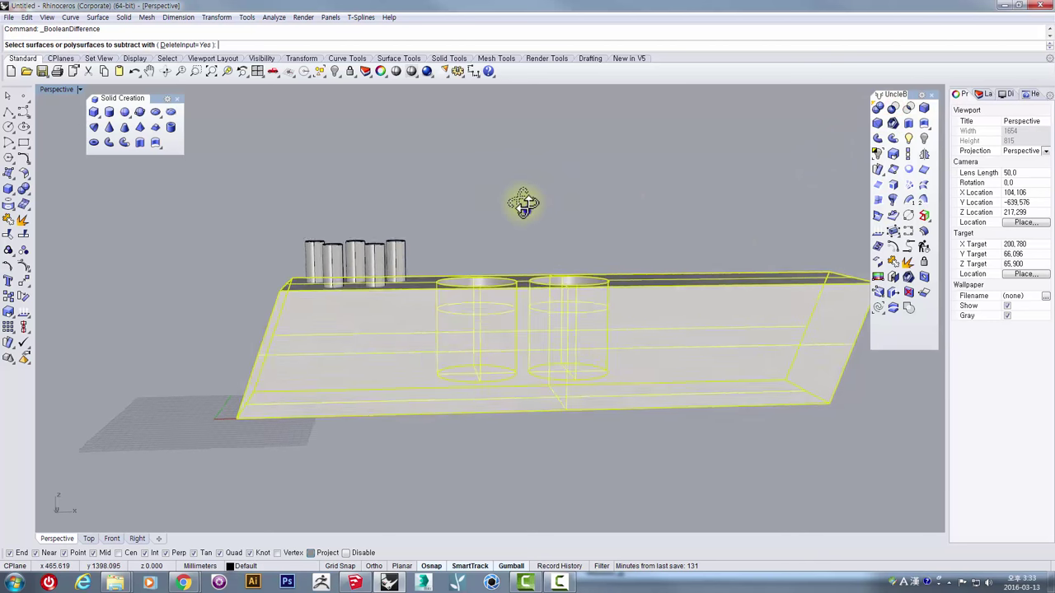
drag(501, 195, 297, 256)
right_click(297, 256)
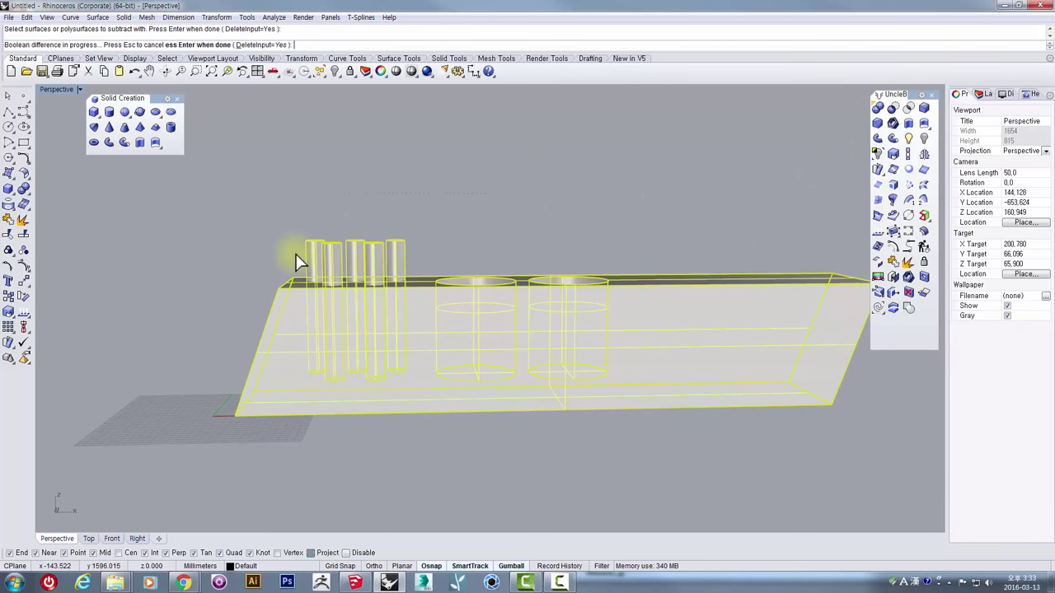
Step: Examine the five pen holes and the rest of the block from several angles in the Perspective view
right_drag(361, 238, 442, 314)
scroll(474, 315, up, 2)
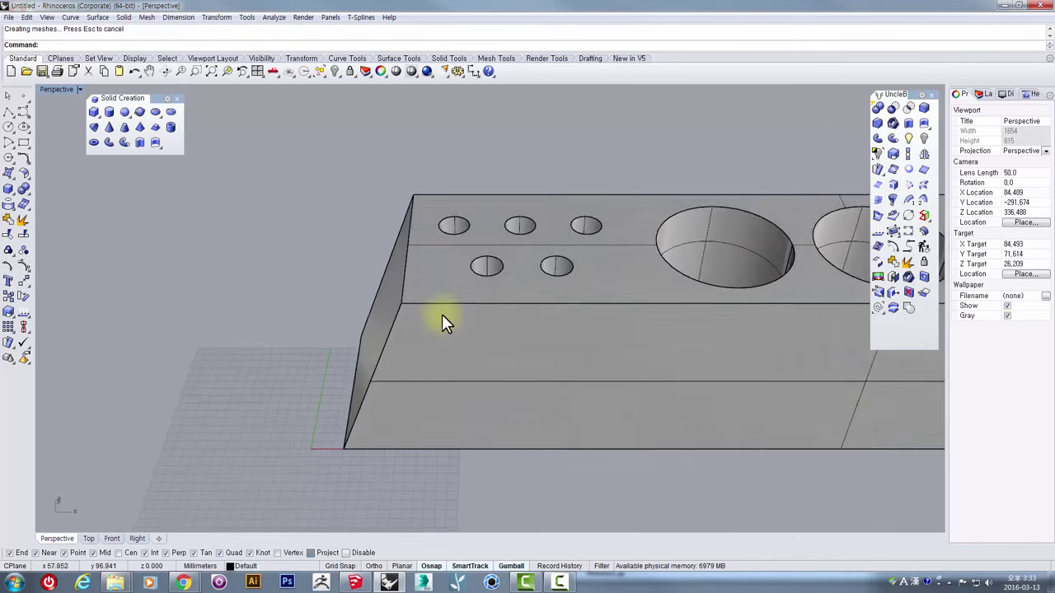
scroll(511, 312, down, 6)
shift+right_drag(607, 311, 406, 336)
right_drag(473, 339, 554, 363)
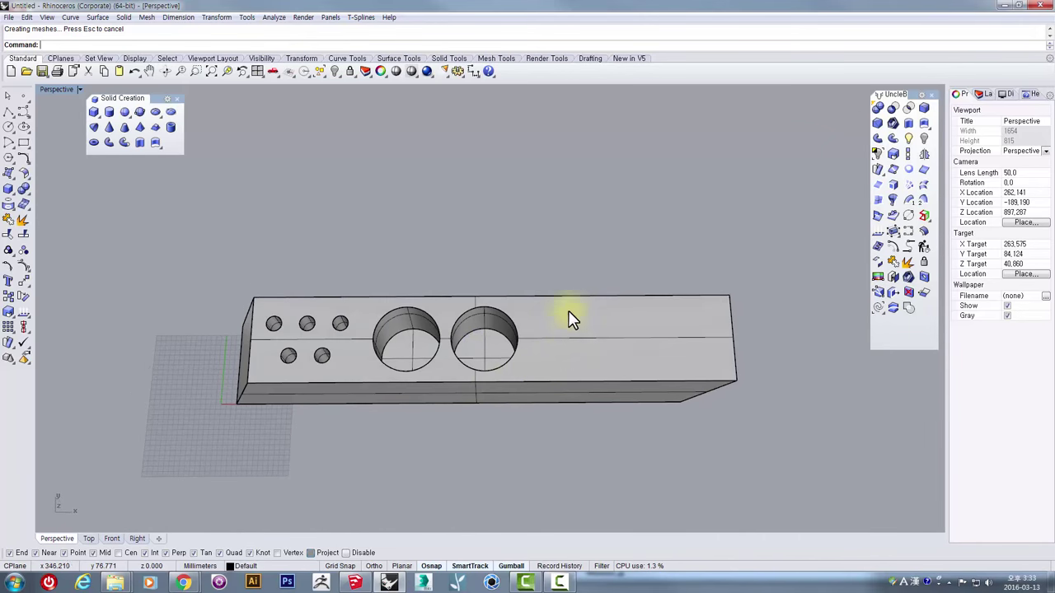
mouse_move(624, 301)
right_down()
mouse_move(689, 277)
mouse_move(636, 316)
right_up()
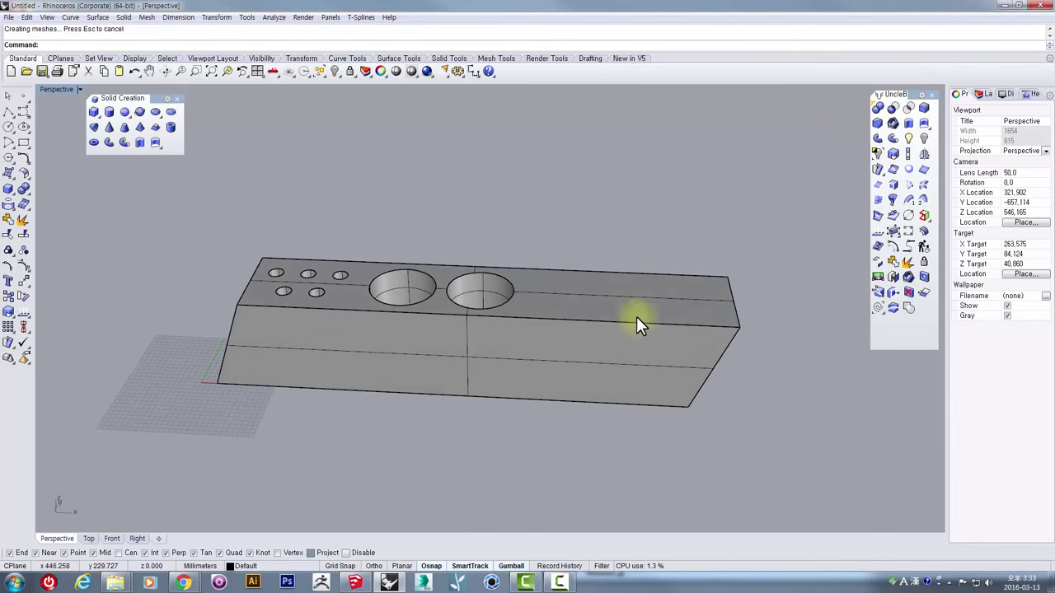
right_drag(630, 372, 636, 330)
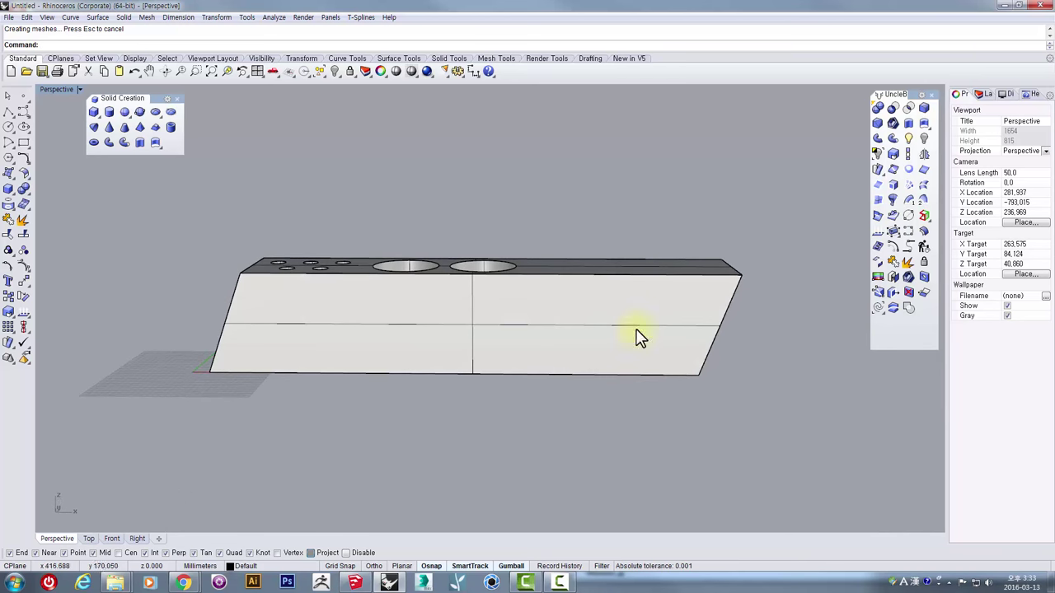
double_click(52, 90)
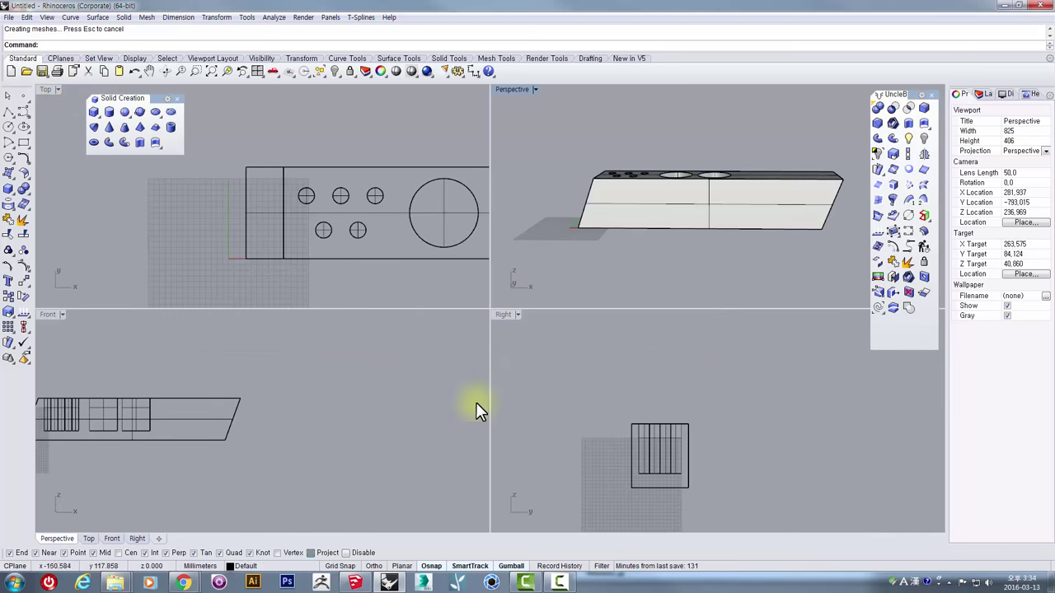
right_drag(266, 405, 379, 403)
double_click(47, 315)
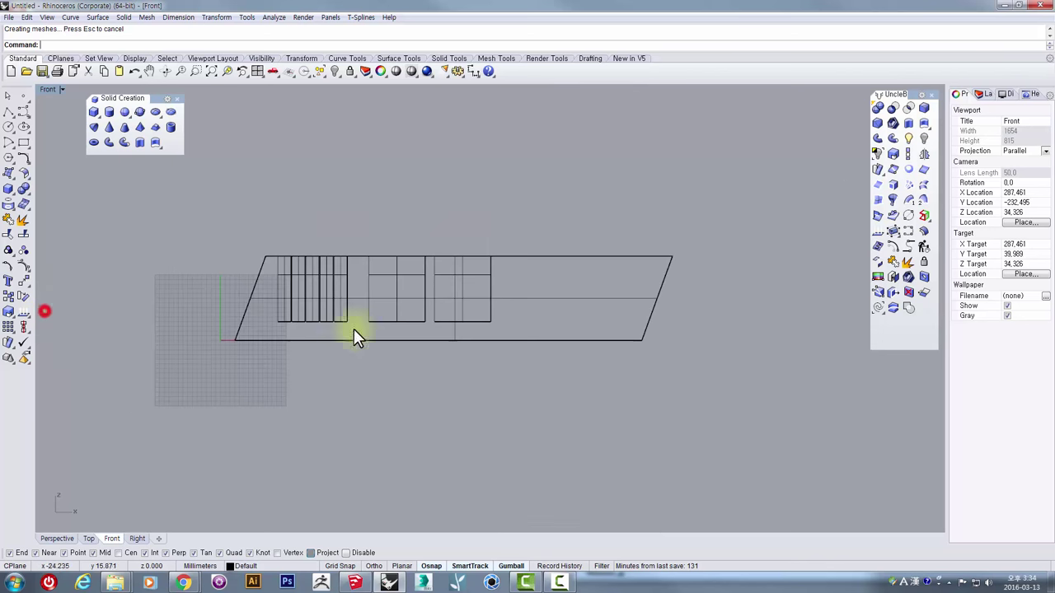
right_drag(466, 325, 424, 370)
scroll(424, 370, up, 2)
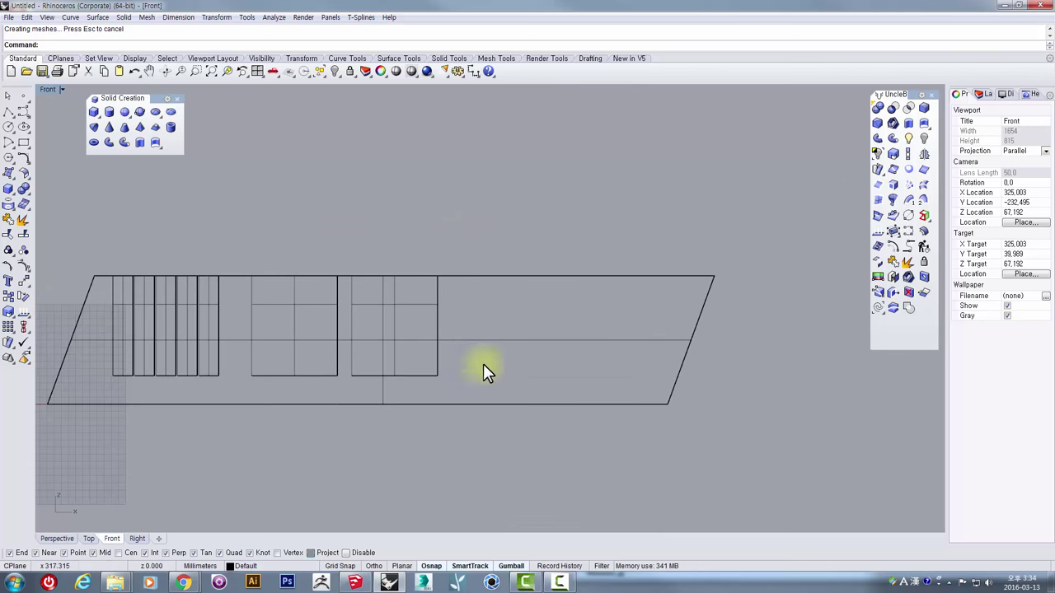
click(23, 142)
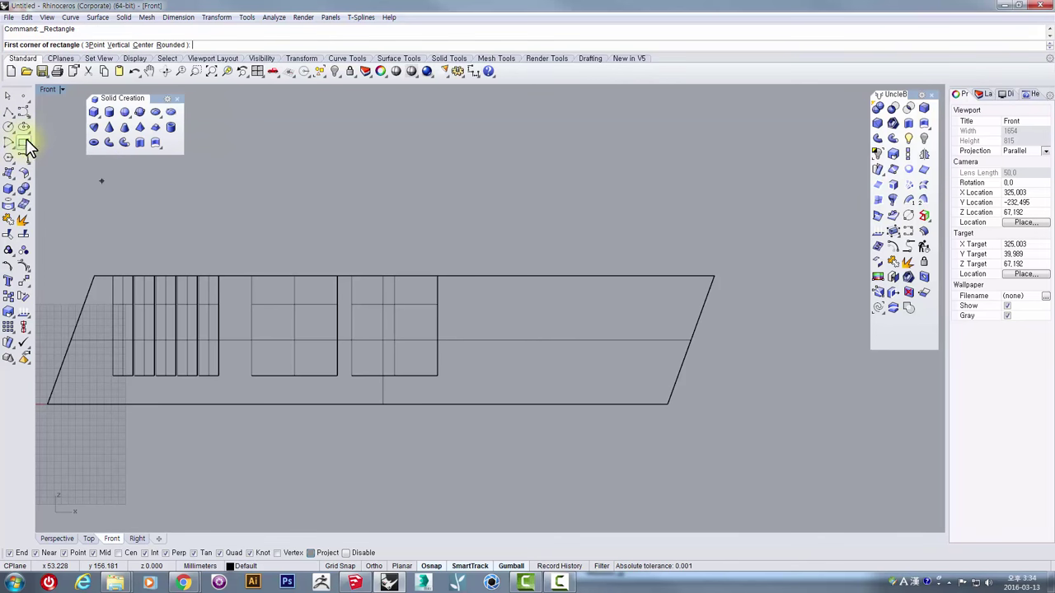
right_drag(509, 239, 492, 268)
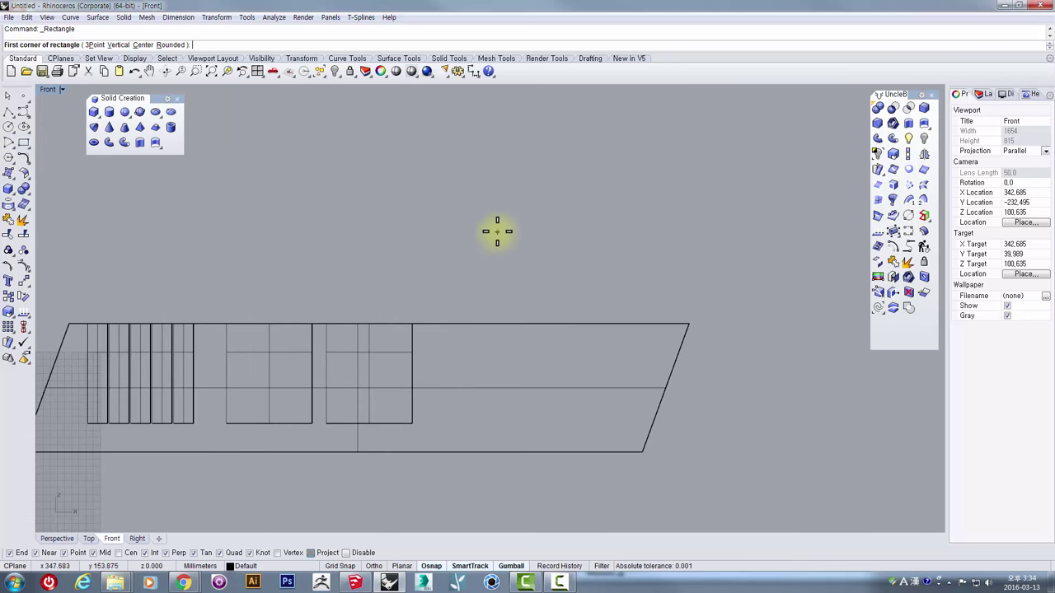
scroll(500, 225, down, 1)
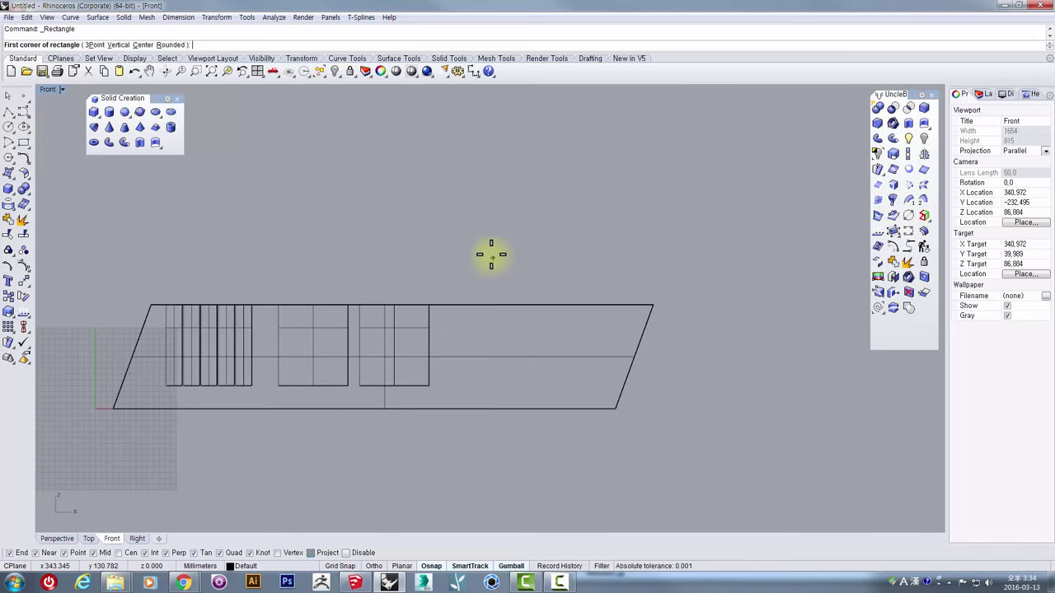
click(483, 164)
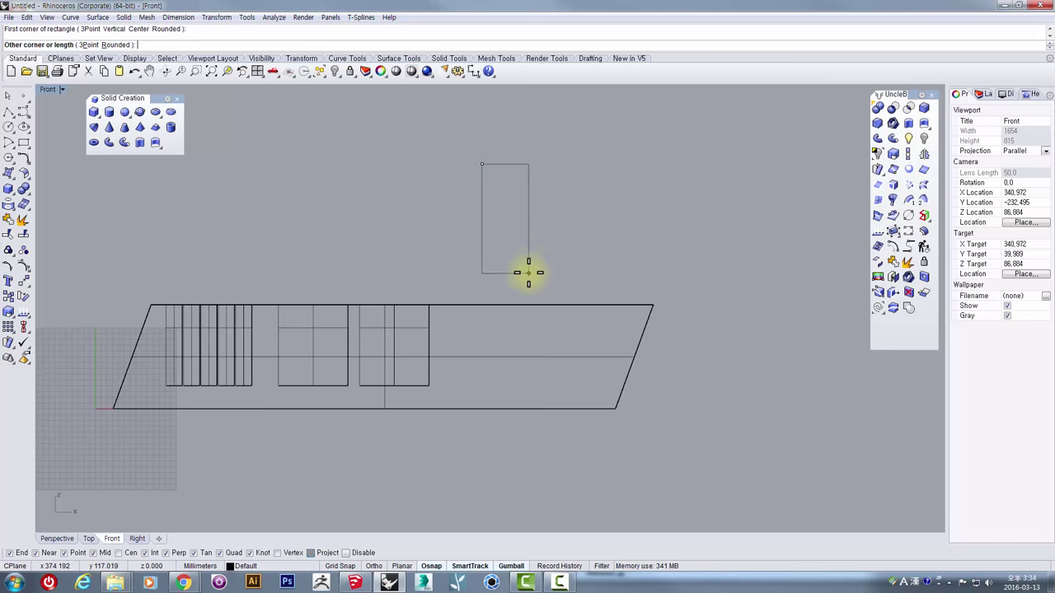
Step: Examine the uncut stretch of the block between the second large hole and the far slanted end in the Perspective view
drag(505, 327, 498, 333)
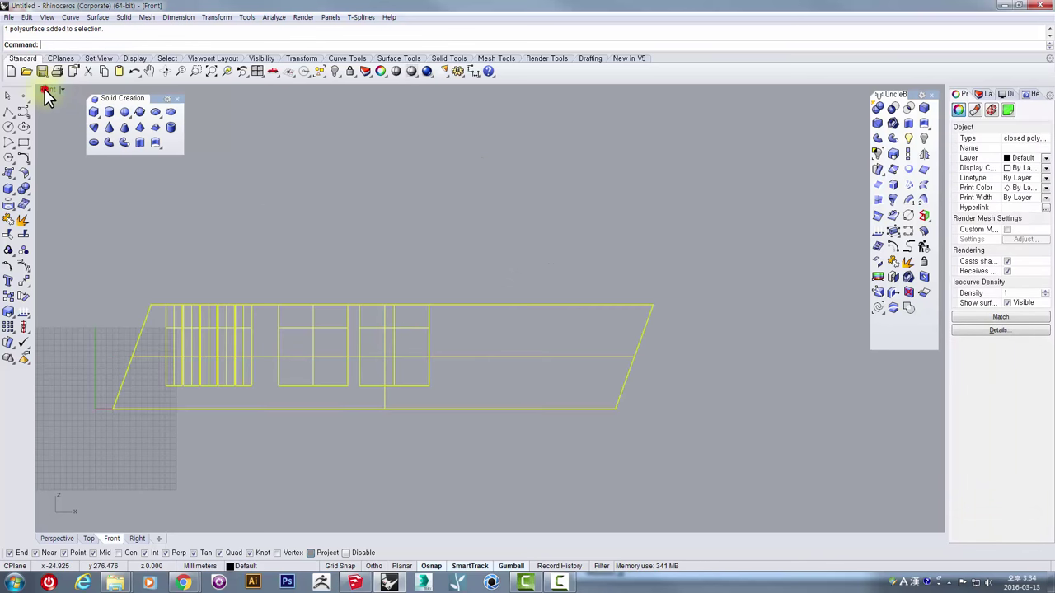
double_click(45, 90)
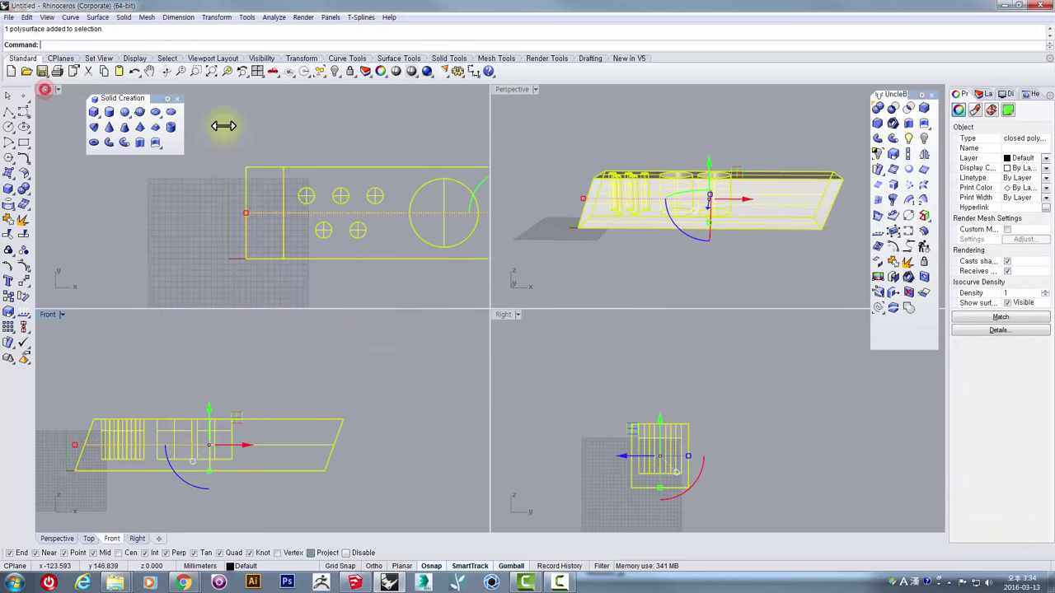
double_click(516, 91)
right_drag(516, 90, 266, 317)
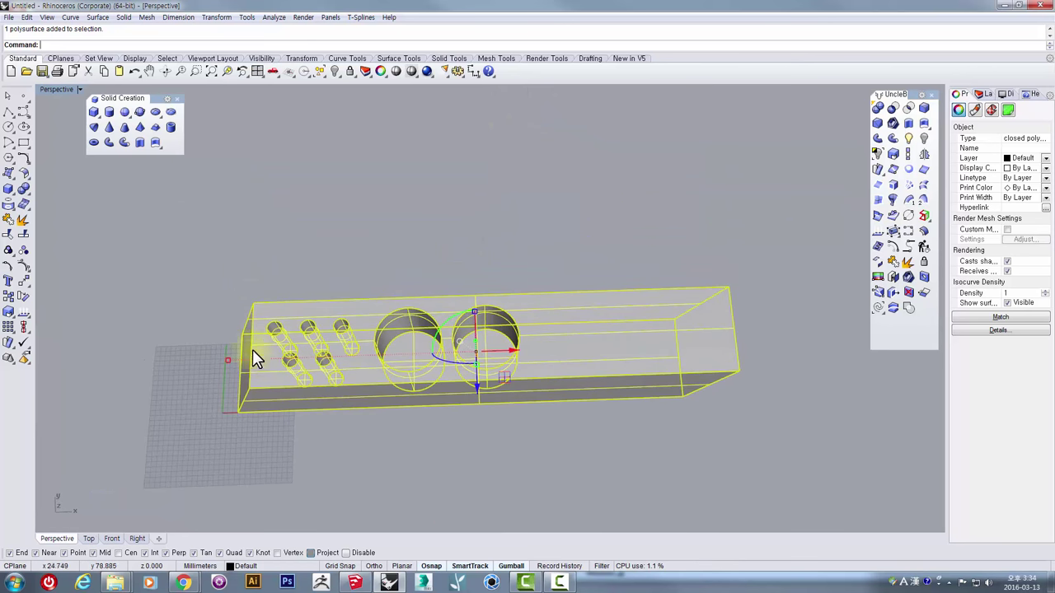
right_drag(636, 360, 482, 333)
scroll(640, 318, down, 5)
right_drag(482, 333, 333, 295)
Step: In the Top view, draw a rectangle across the block's full width between the second large hole and the far slanted end
double_click(51, 89)
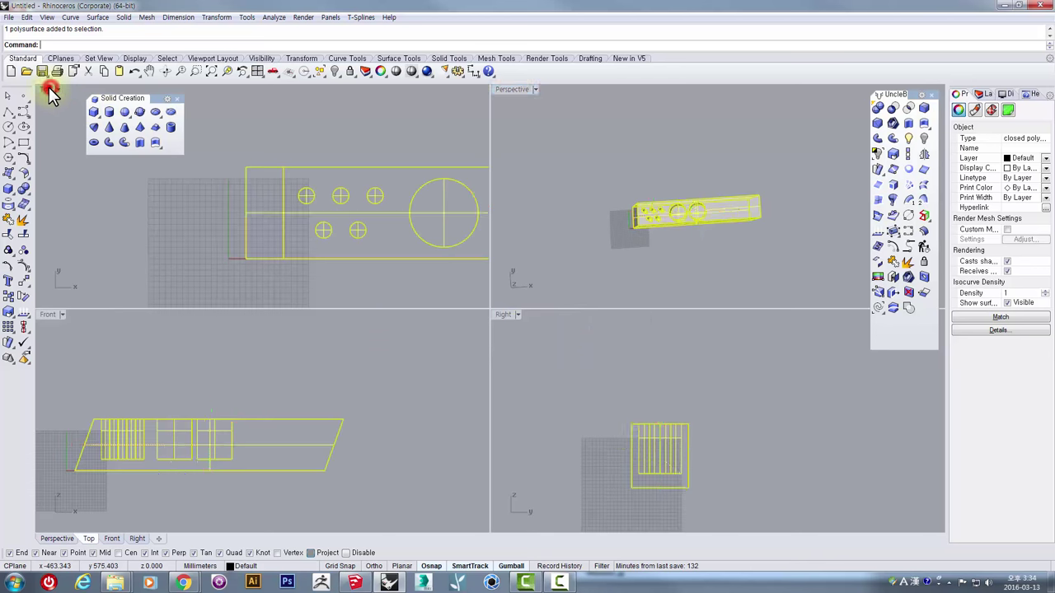
double_click(50, 88)
right_drag(476, 281, 174, 277)
scroll(376, 307, down, 2)
right_drag(549, 308, 271, 314)
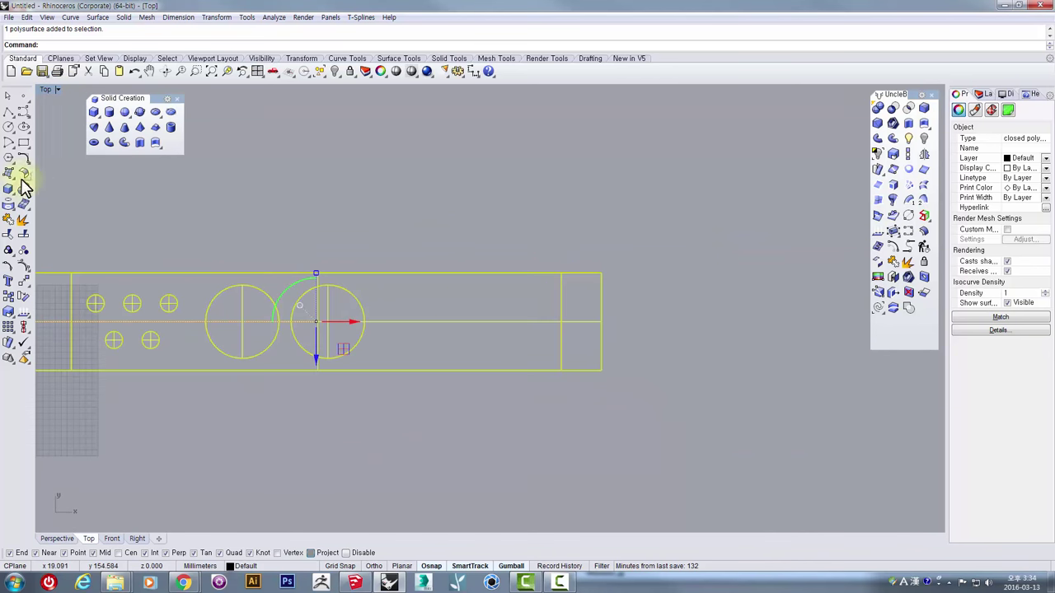
click(23, 143)
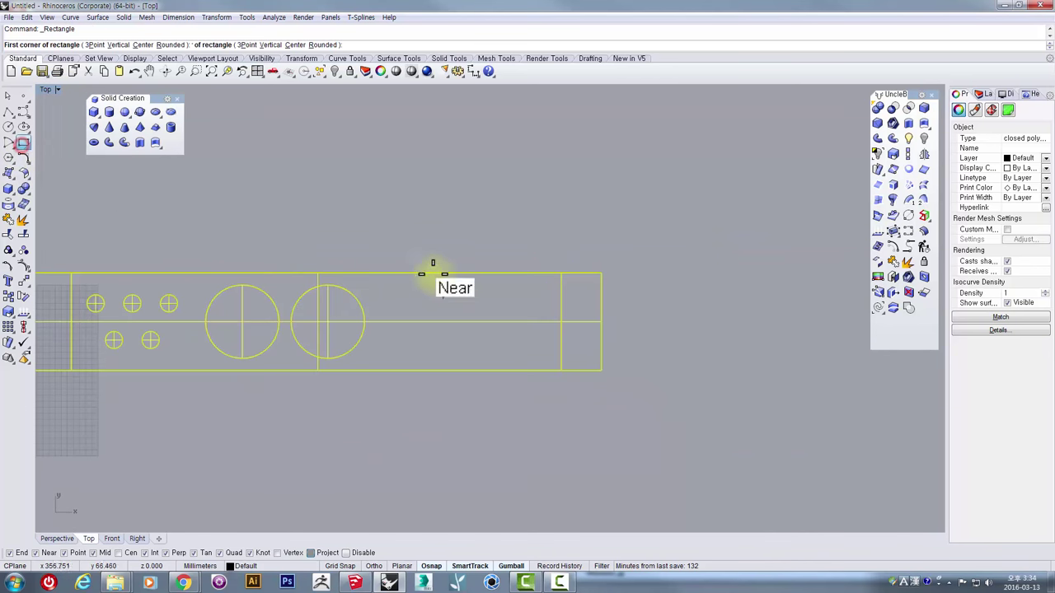
click(389, 271)
click(534, 368)
click(537, 360)
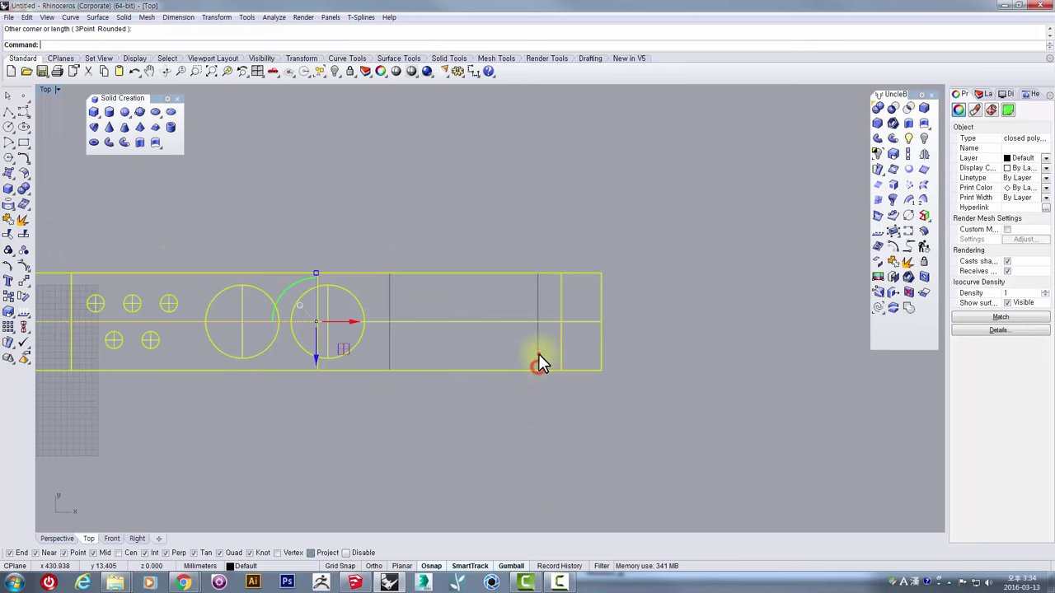
Step: Stretch the rectangle in X to about 225 mm long and move it about 226 mm in +X, beyond the block's end
scroll(538, 357, down, 3)
scroll(538, 357, down, 1)
scroll(483, 326, up, 3)
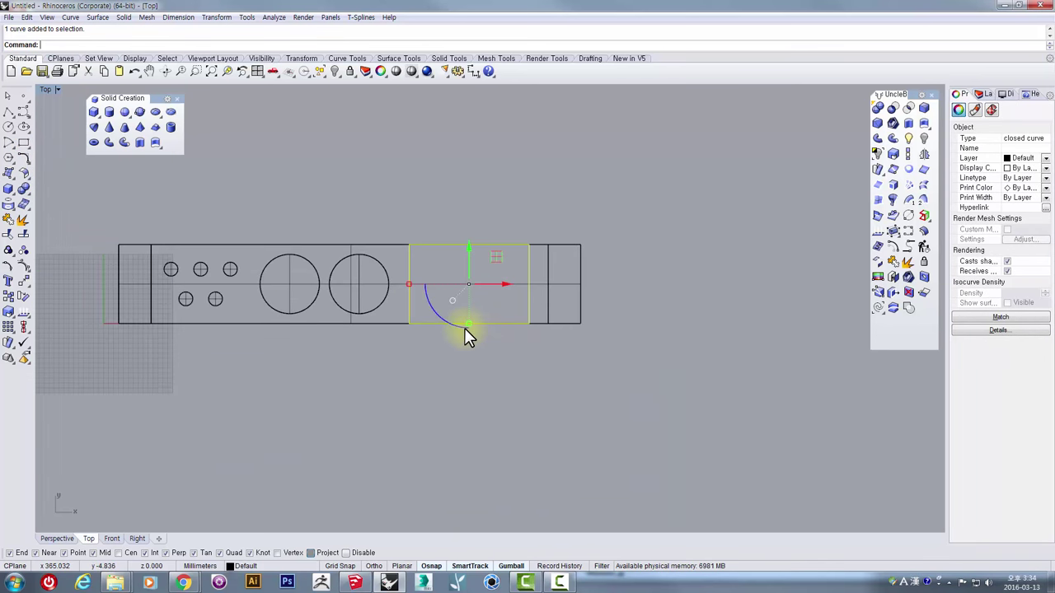
right_drag(464, 329, 404, 349)
drag(347, 303, 298, 303)
mouse_move(319, 332)
right_down()
mouse_move(355, 347)
mouse_move(362, 337)
right_up()
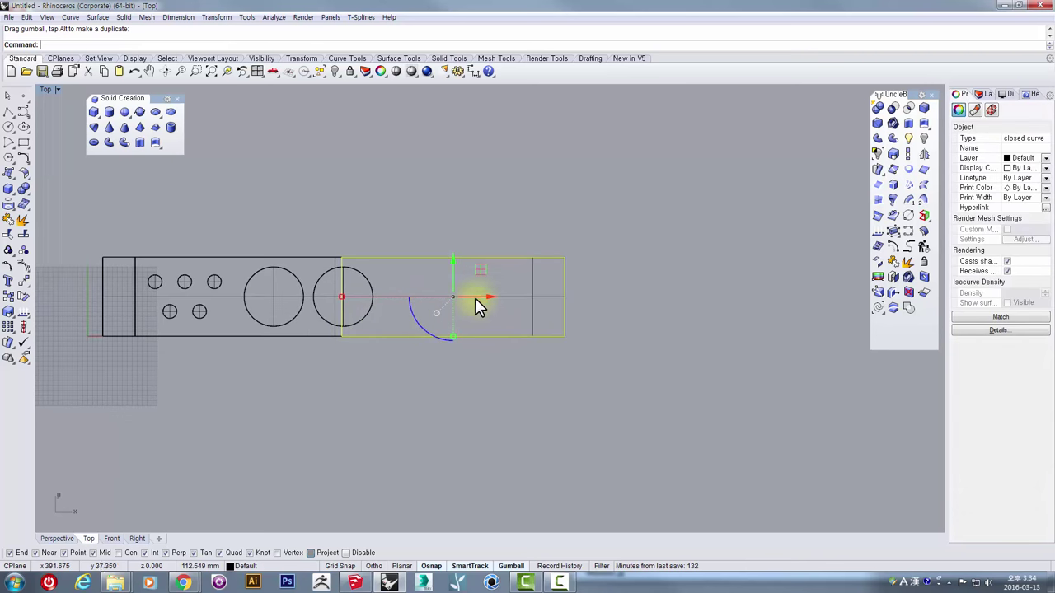
drag(480, 306, 702, 346)
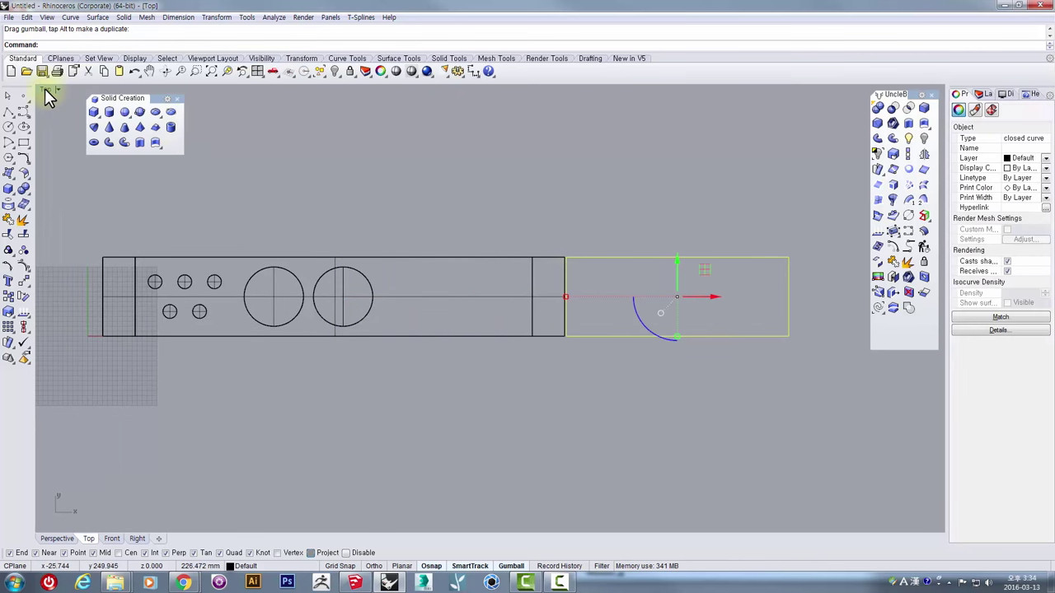
Step: In the Perspective view, move the rectangle about 49 mm further in +X so it stands clear of the block
double_click(46, 91)
double_click(519, 90)
right_drag(551, 342, 586, 240)
scroll(634, 297, up, 5)
shift+right_drag(633, 300, 501, 356)
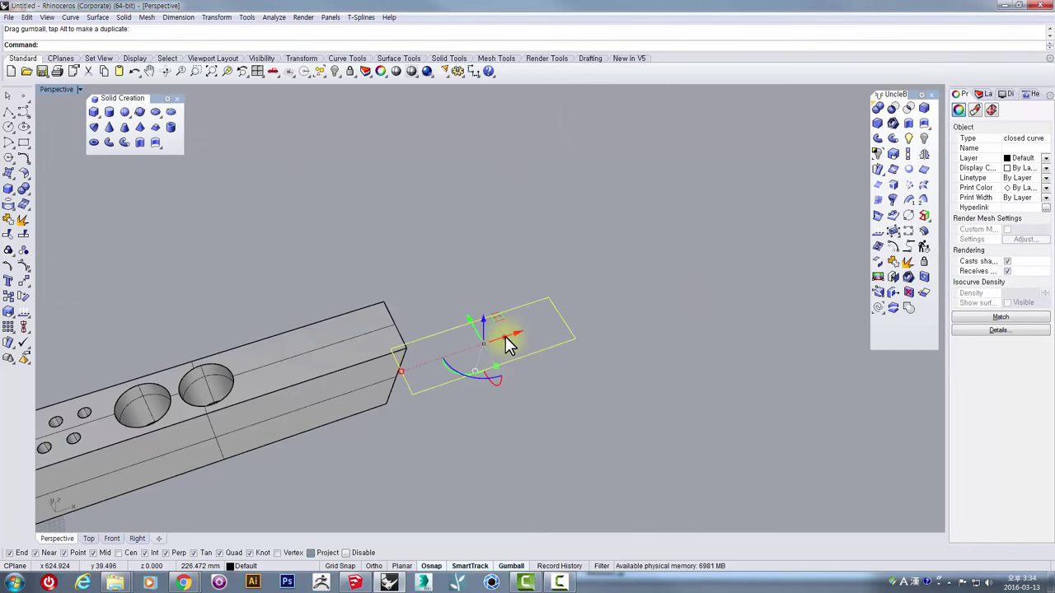
drag(505, 337, 545, 330)
right_drag(679, 305, 666, 298)
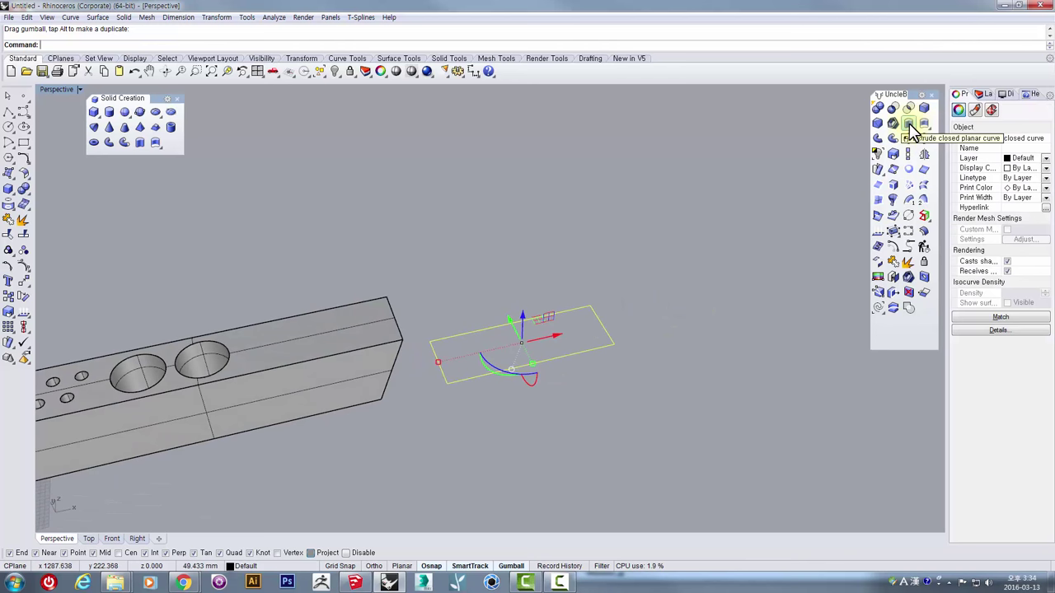
Step: Extrude the rectangle upward into a solid box about 301 mm high
click(910, 126)
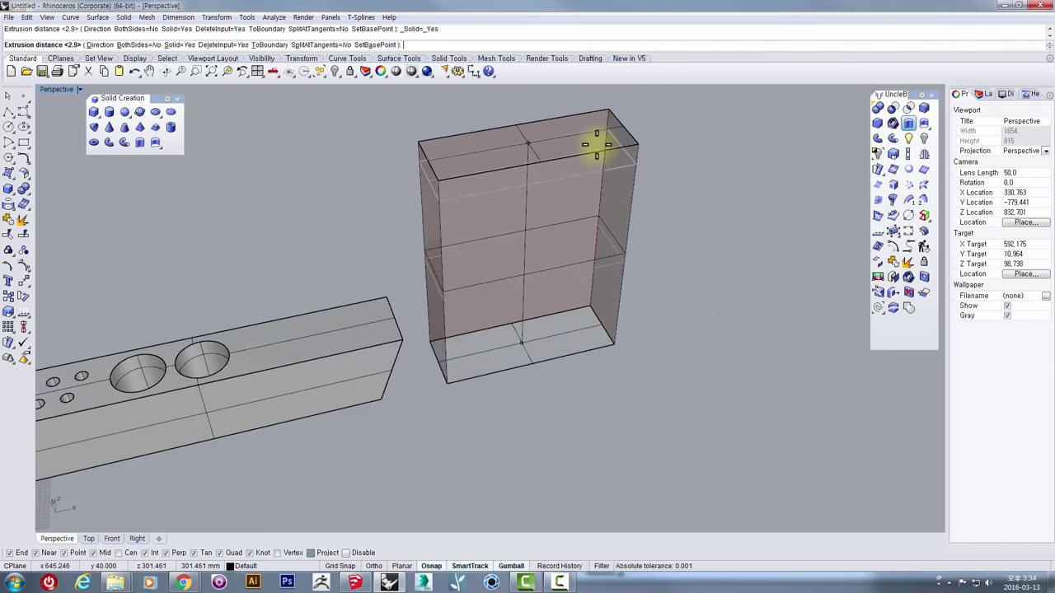
click(597, 145)
right_drag(629, 277, 577, 231)
Step: Rotate the extruded box -90° about the vertical axis so its long side runs across the block
click(565, 341)
right_drag(565, 341, 506, 314)
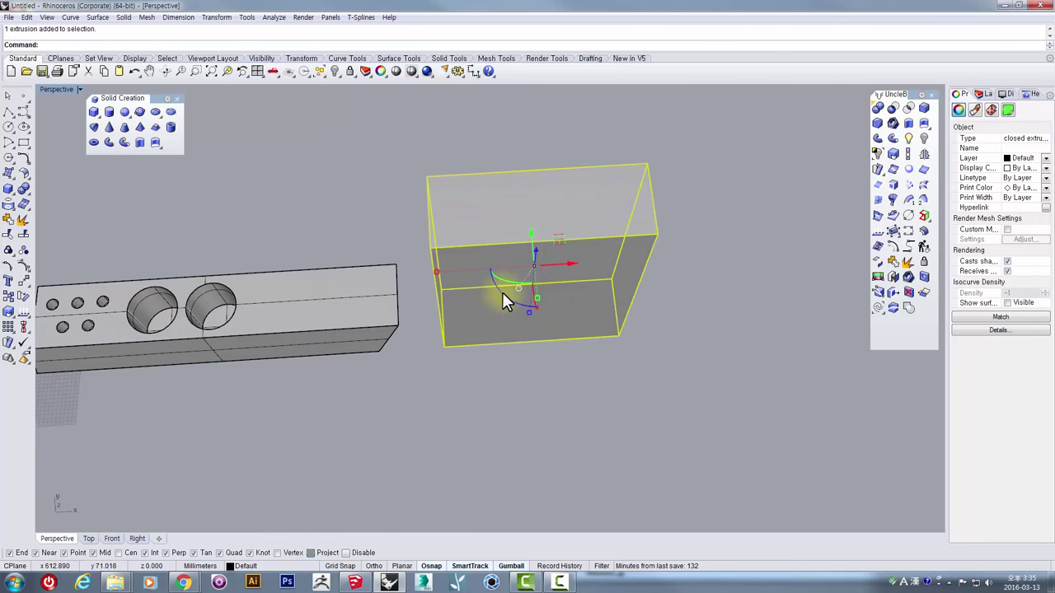
drag(502, 292, 520, 230)
right_drag(537, 367, 511, 239)
Step: In the Top view, move the box by its near side's midpoint to the second large hole's quadrant facing it
double_click(47, 88)
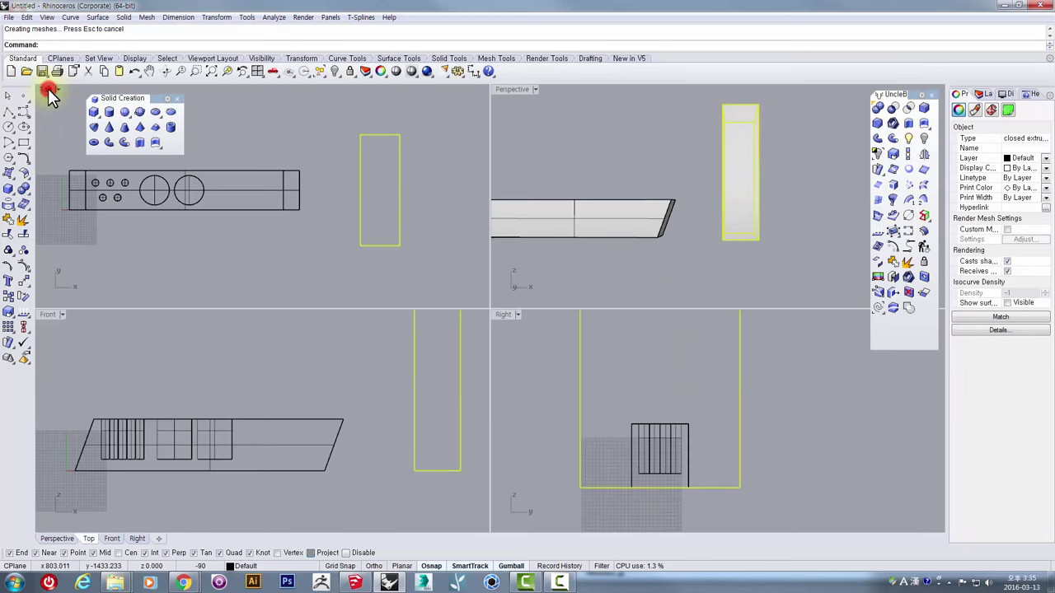
double_click(48, 88)
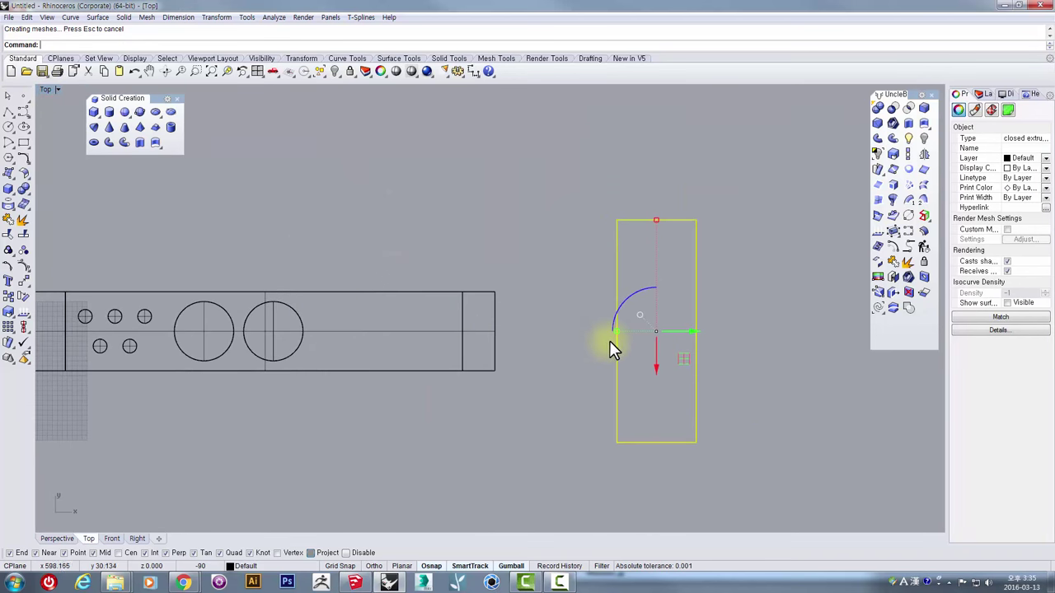
key(Return)
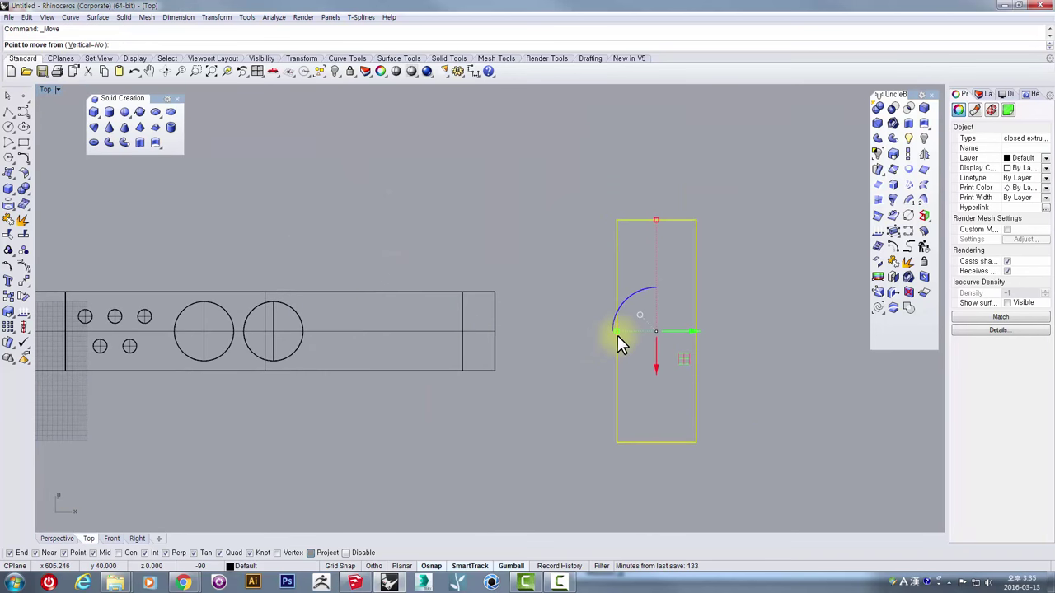
click(615, 331)
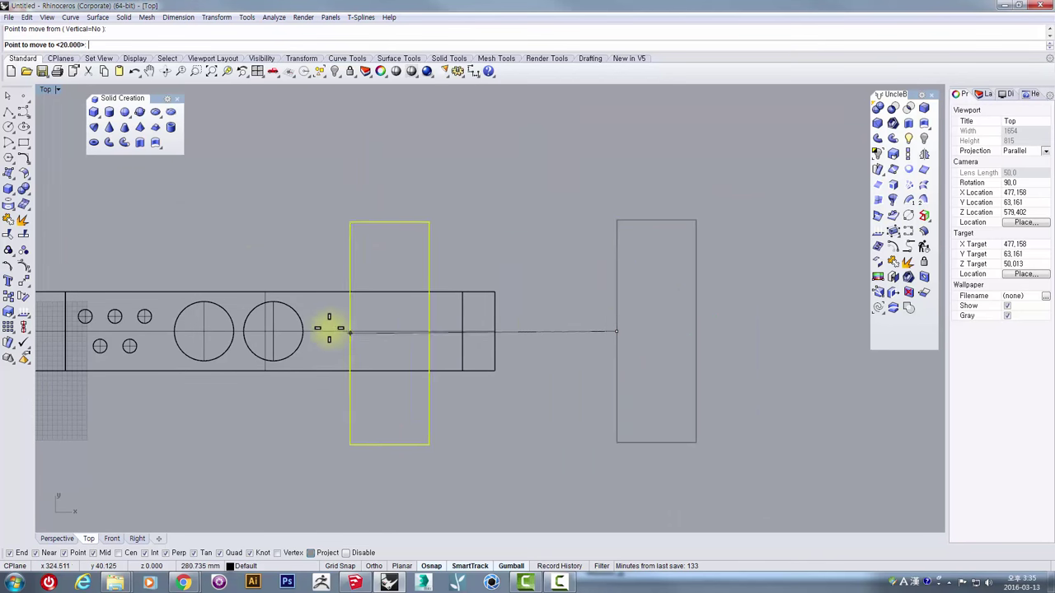
click(303, 330)
Step: Shift the box exactly 20 mm in +X, away from the second large hole
scroll(331, 337, up, 4)
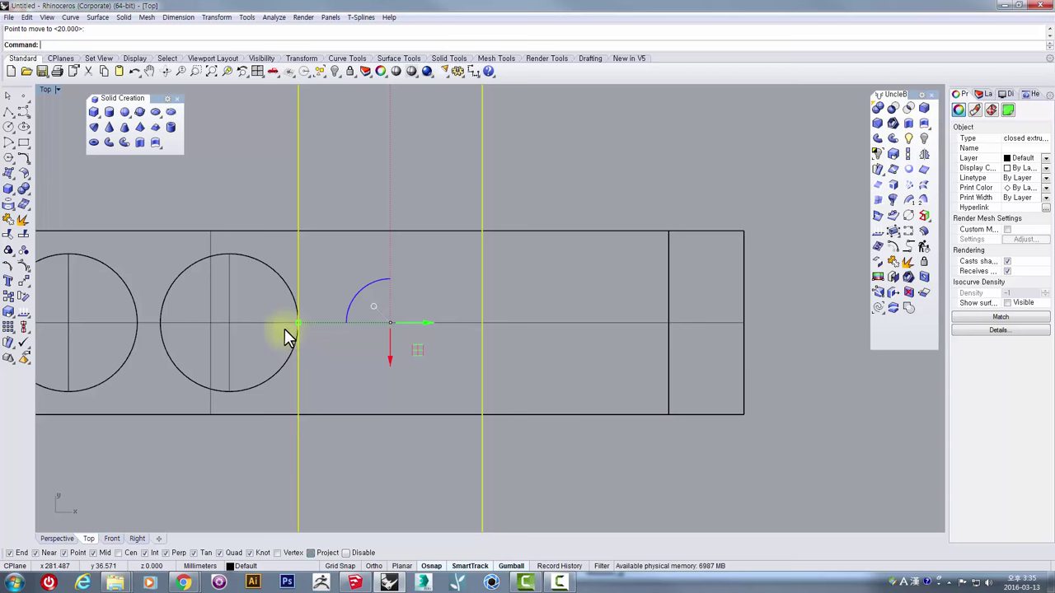
click(413, 325)
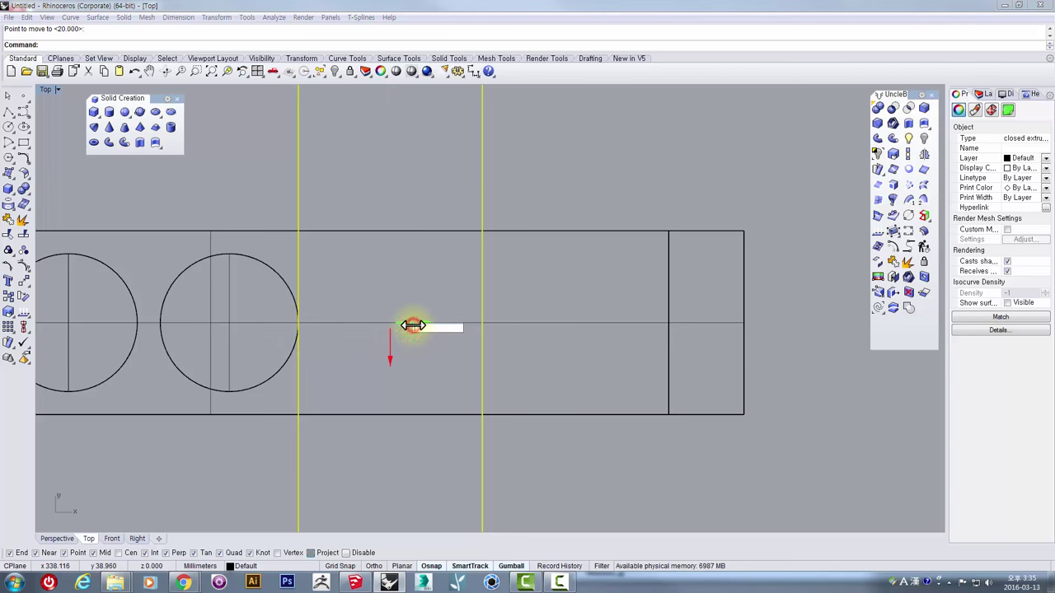
text(20)
key(Return)
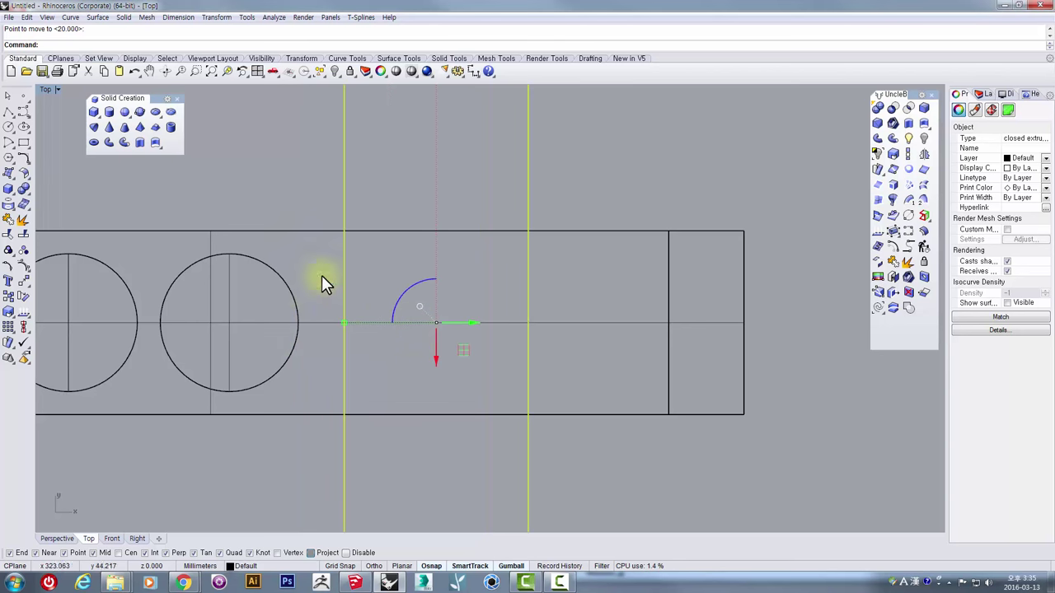
Step: Compare the box's position in the Front view with the notch in the Pinterest photo of the wooden desk organizer
double_click(46, 90)
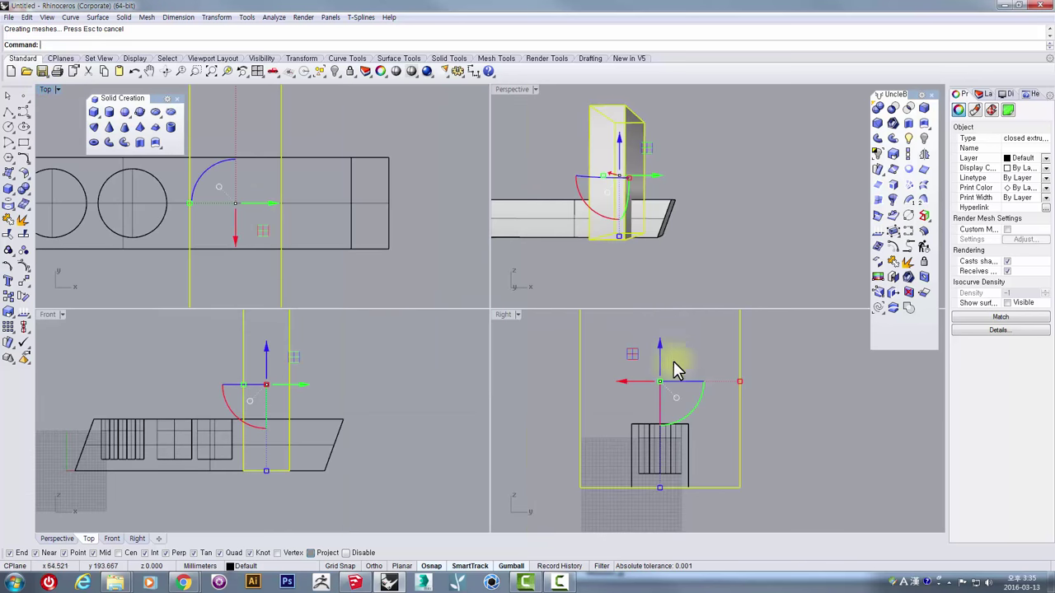
mouse_move(292, 444)
right_down()
mouse_move(323, 428)
mouse_move(316, 400)
mouse_move(297, 426)
right_up()
scroll(301, 391, up, 8)
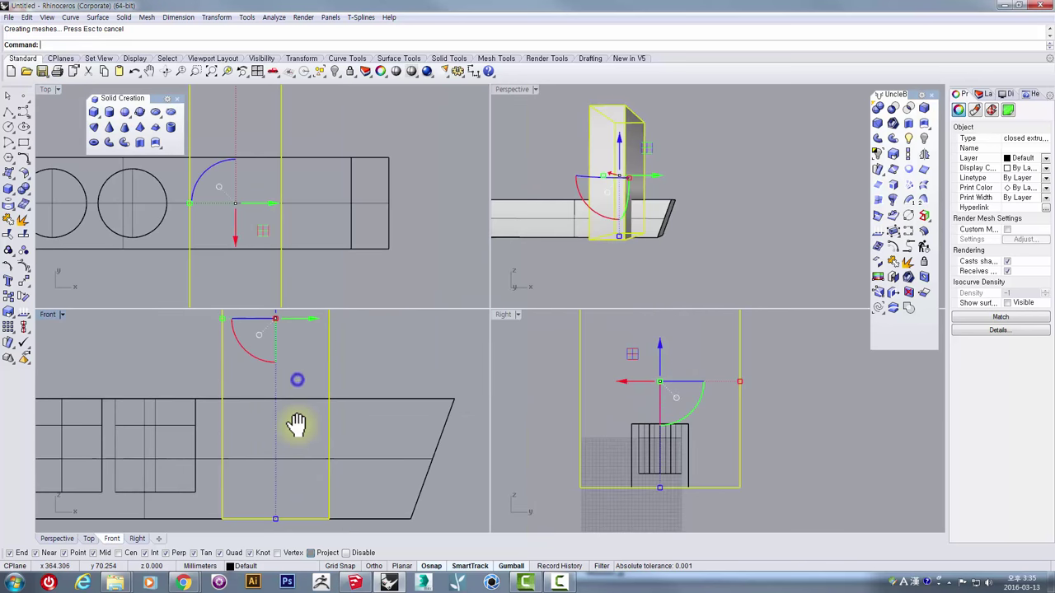
scroll(298, 426, down, 4)
click(327, 339)
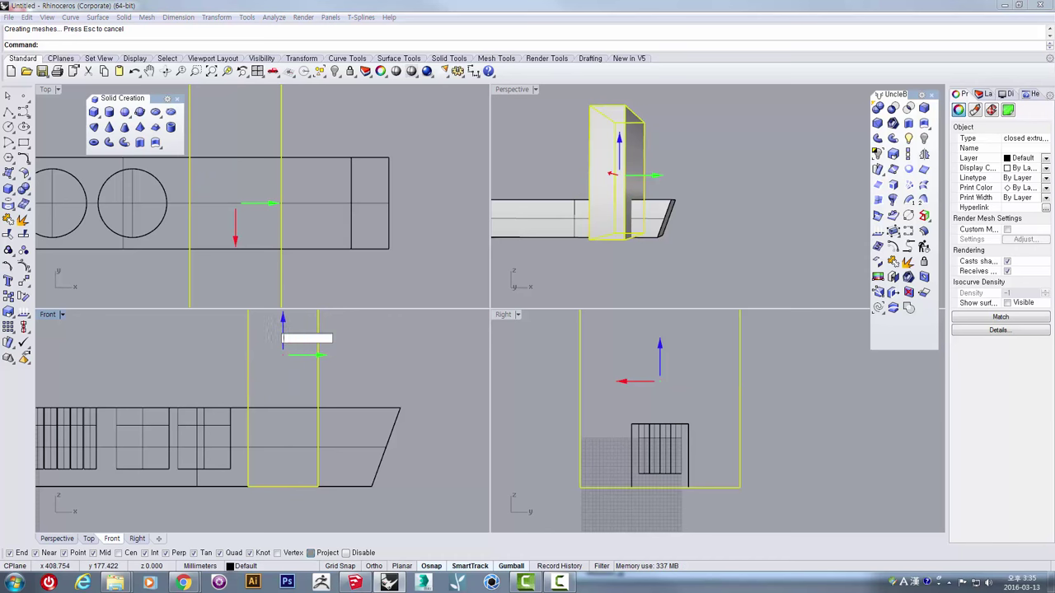
key(Escape)
drag(1054, 40, 551, 38)
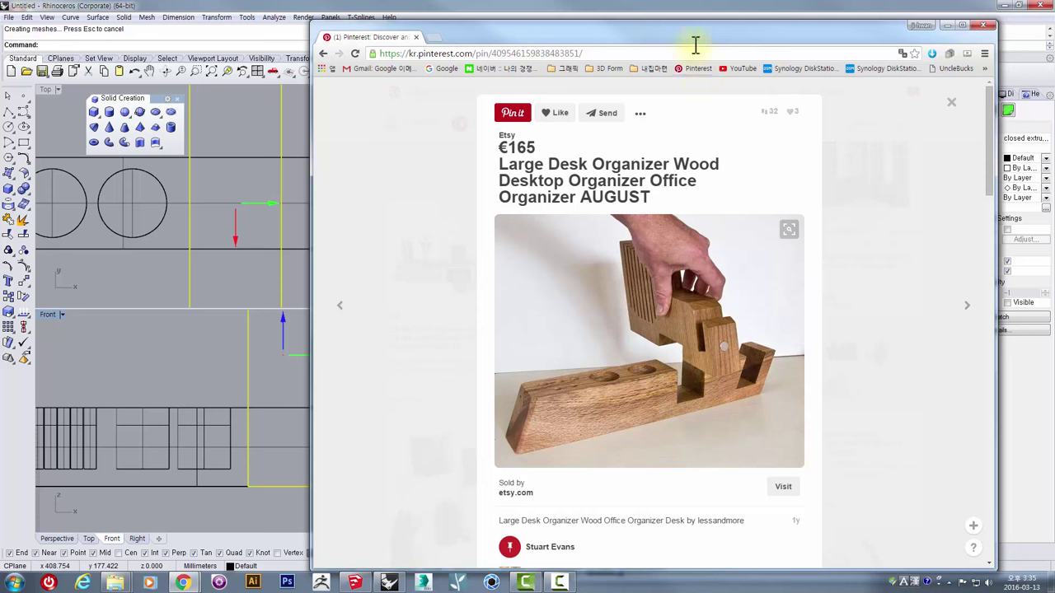
drag(698, 40, 1054, 55)
Step: In the Front view, raise the box 20 mm so its base aligns with the floor of the large holes
right_drag(401, 380, 384, 419)
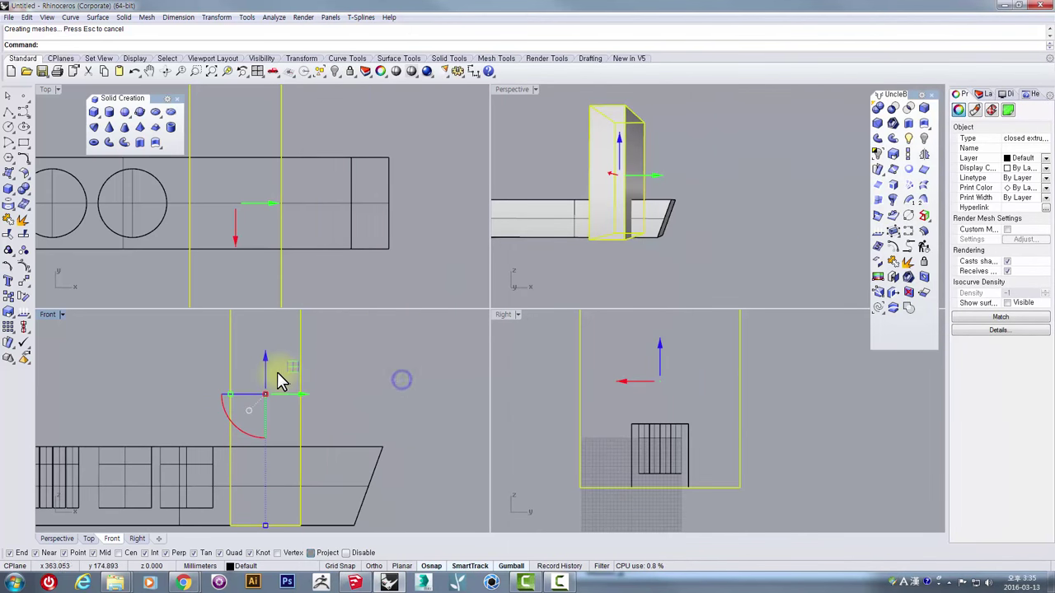
click(267, 372)
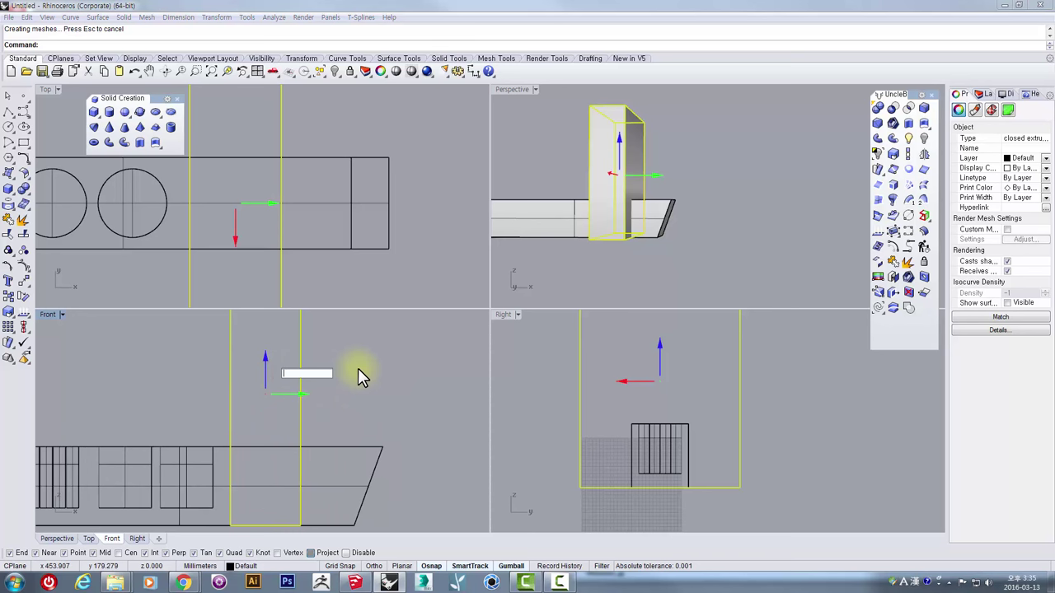
text(90)
key(Return)
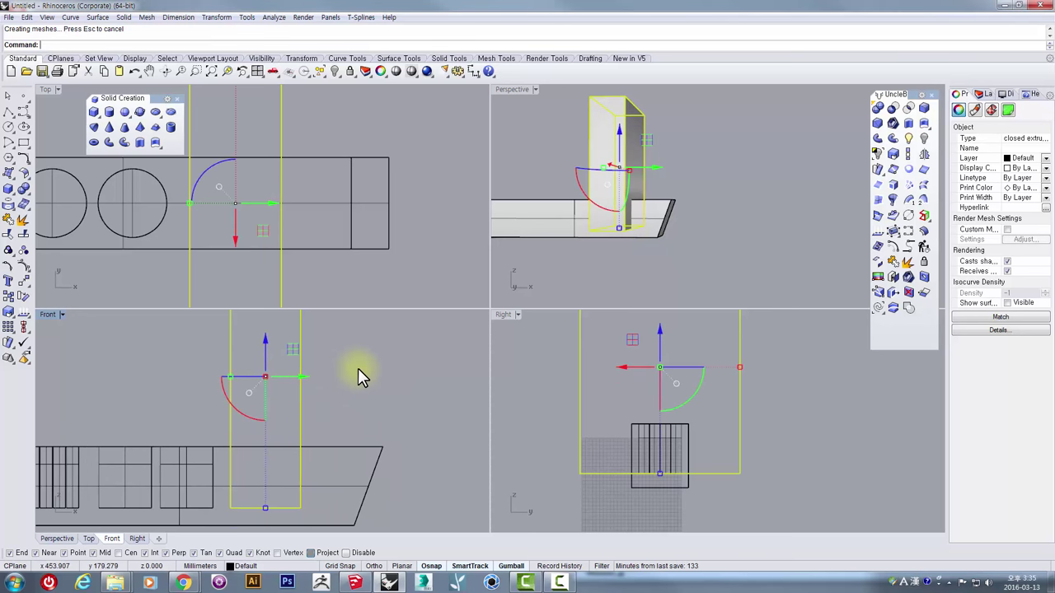
Step: In the Perspective view, place a copy of the box about 500 mm away in +X, clear of the block
double_click(507, 90)
right_drag(405, 294, 369, 357)
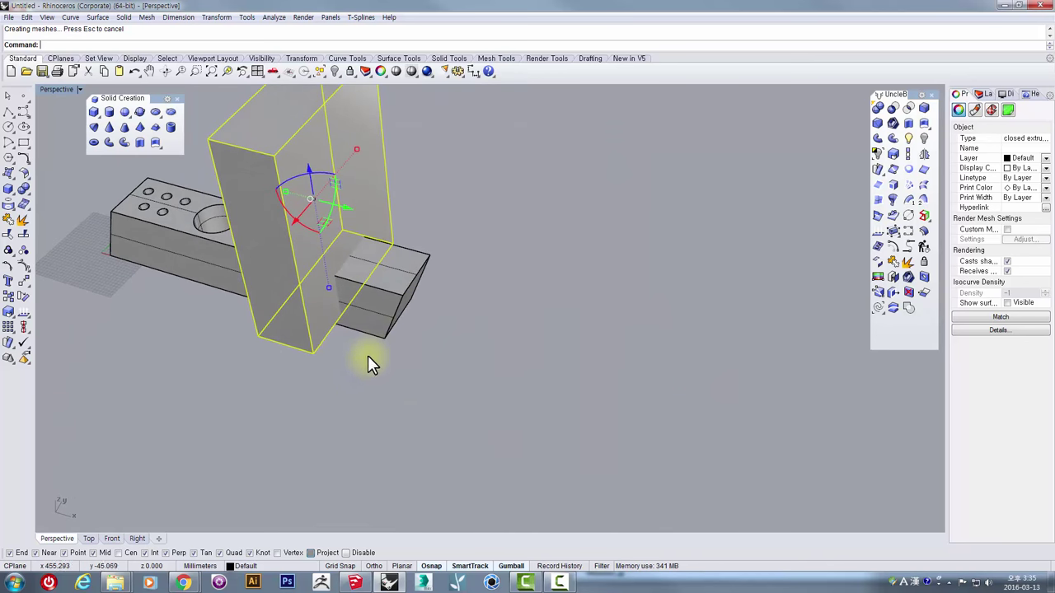
scroll(401, 303, down, 5)
shift+right_drag(401, 305, 442, 352)
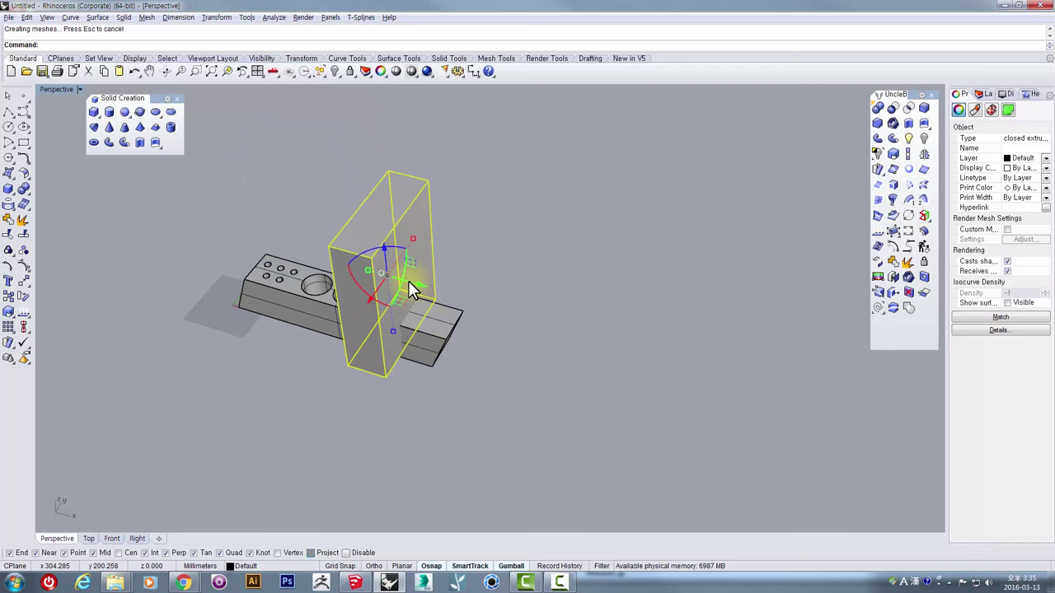
key(alt)
scroll(416, 286, up, 3)
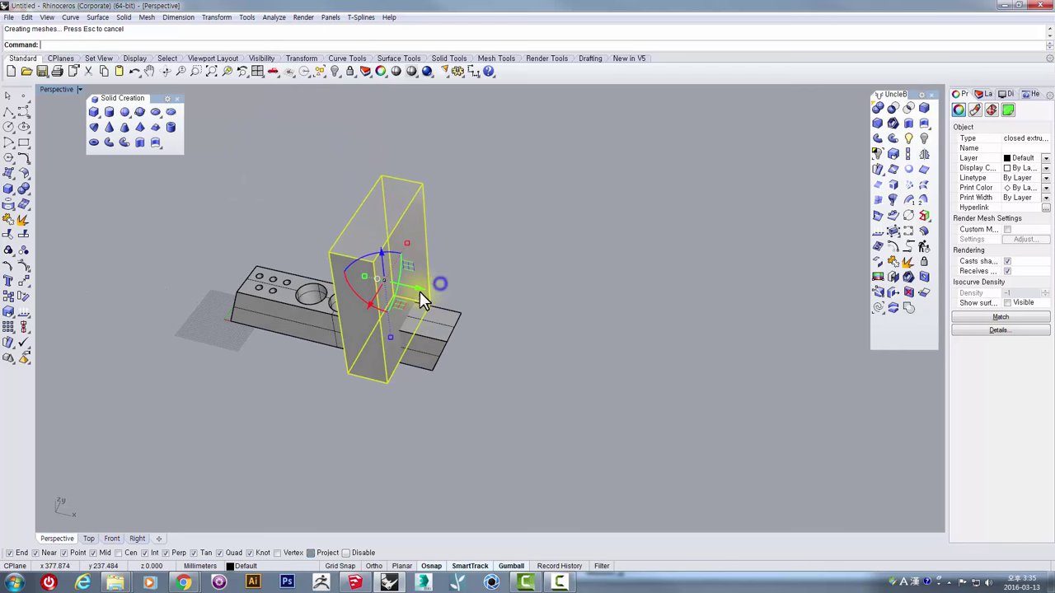
mouse_move(392, 281)
mouse_down()
mouse_move(464, 313)
mouse_move(804, 409)
mouse_up()
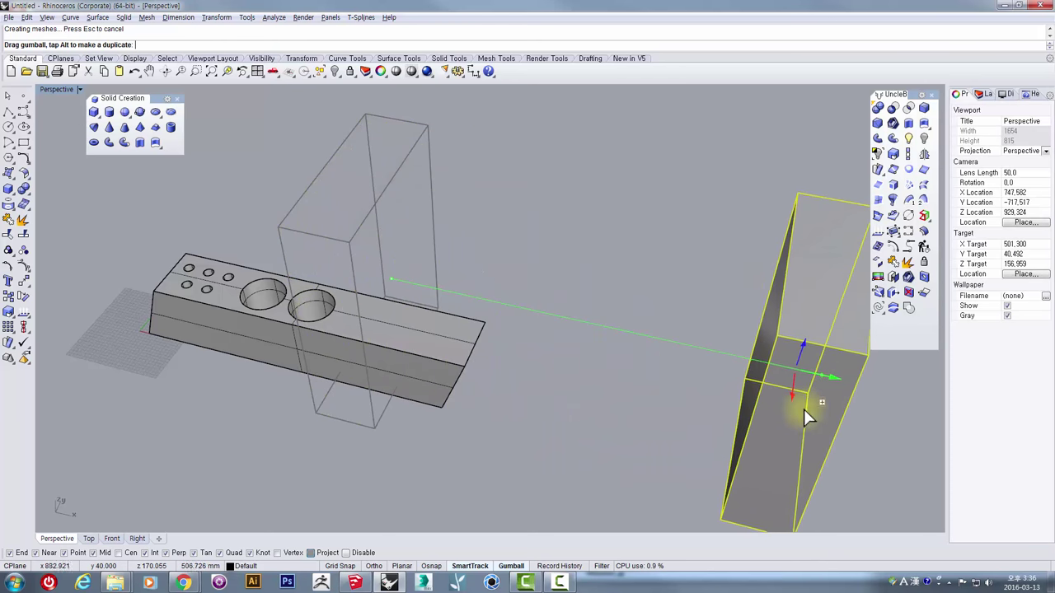
Step: Subtract the original box from the block with a Boolean Difference to cut the rectangular notch, leaving the copy untouched
right_drag(784, 413, 850, 309)
click(530, 400)
right_drag(508, 439, 495, 367)
click(494, 350)
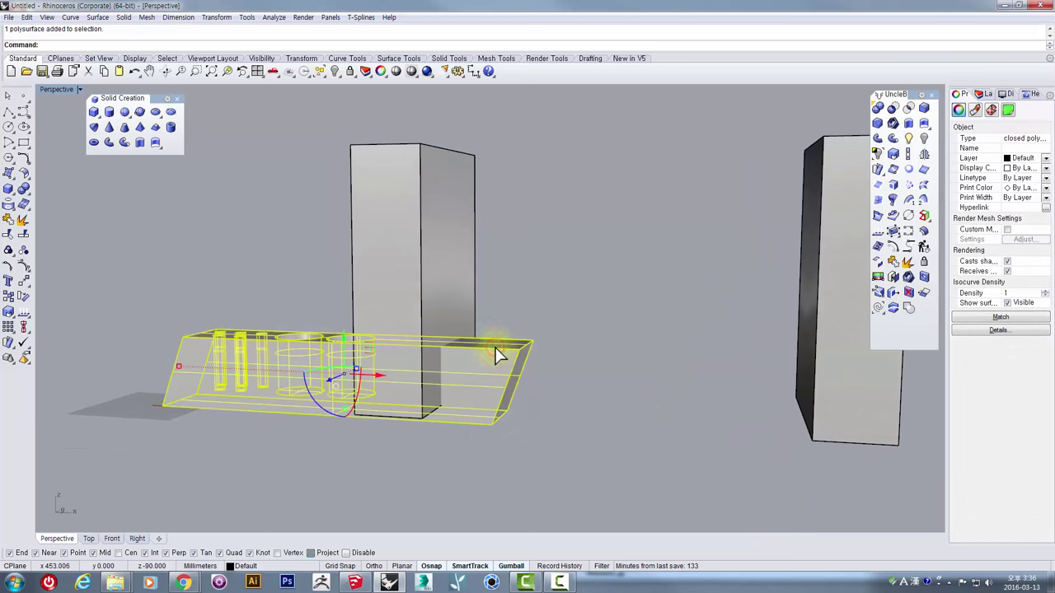
click(893, 113)
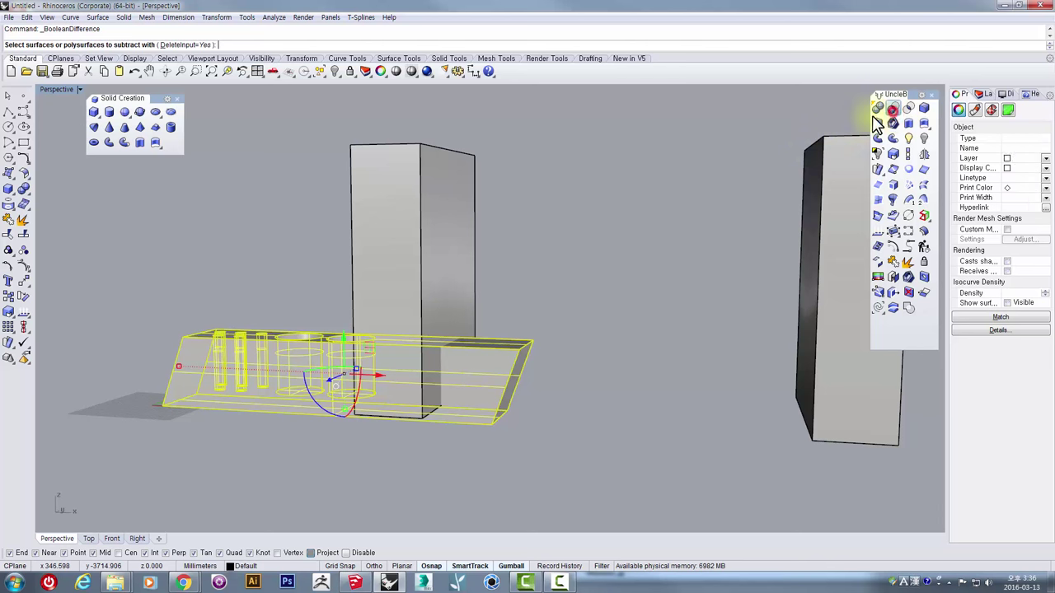
click(428, 190)
right_click(429, 189)
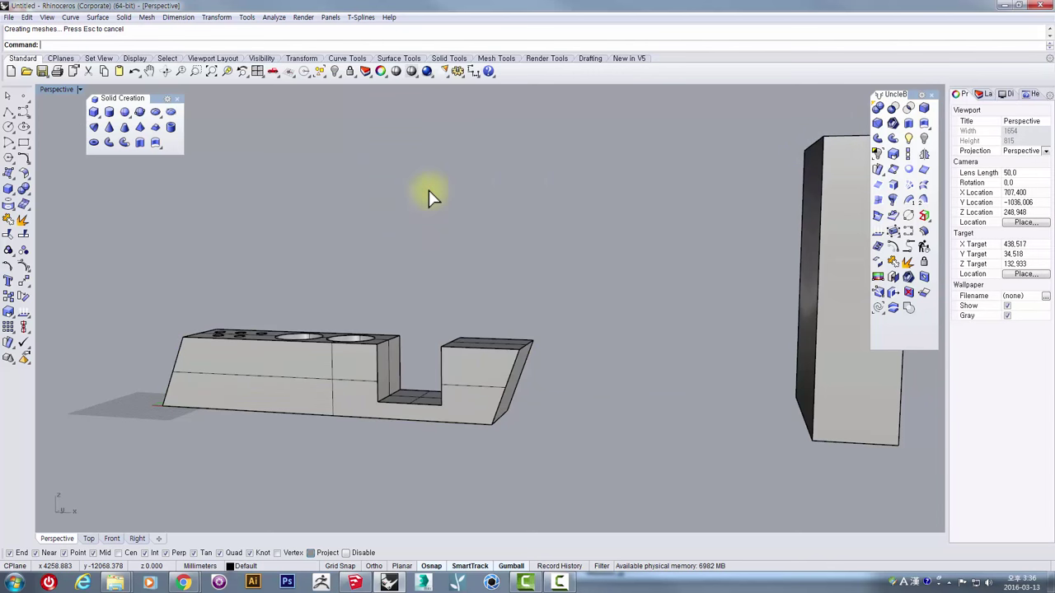
Step: In the Perspective view, move the box copy about 178 mm back toward the notched block
right_drag(429, 189, 460, 305)
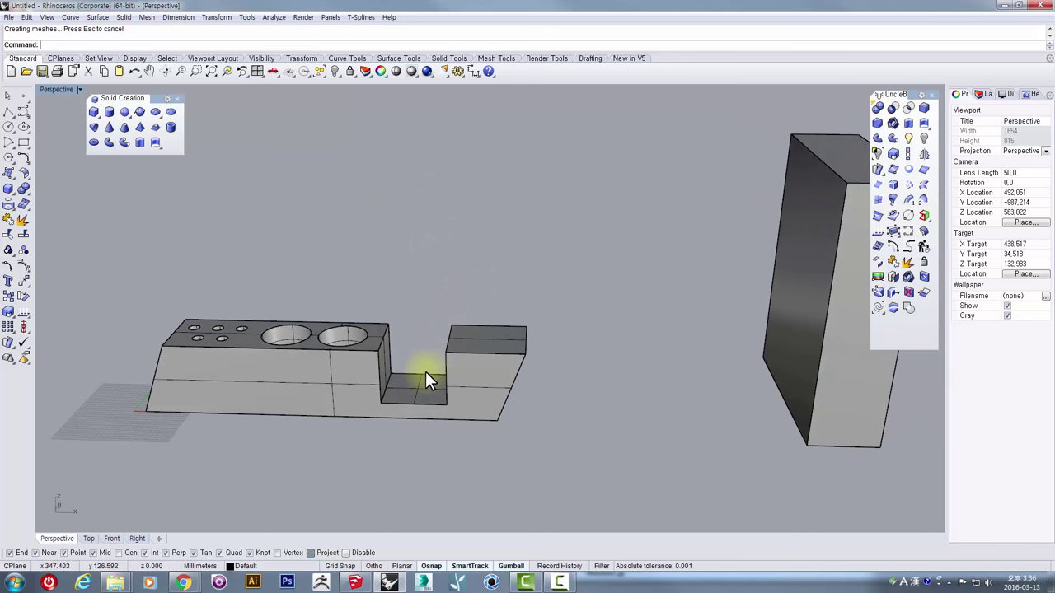
right_drag(425, 372, 454, 412)
scroll(419, 361, up, 4)
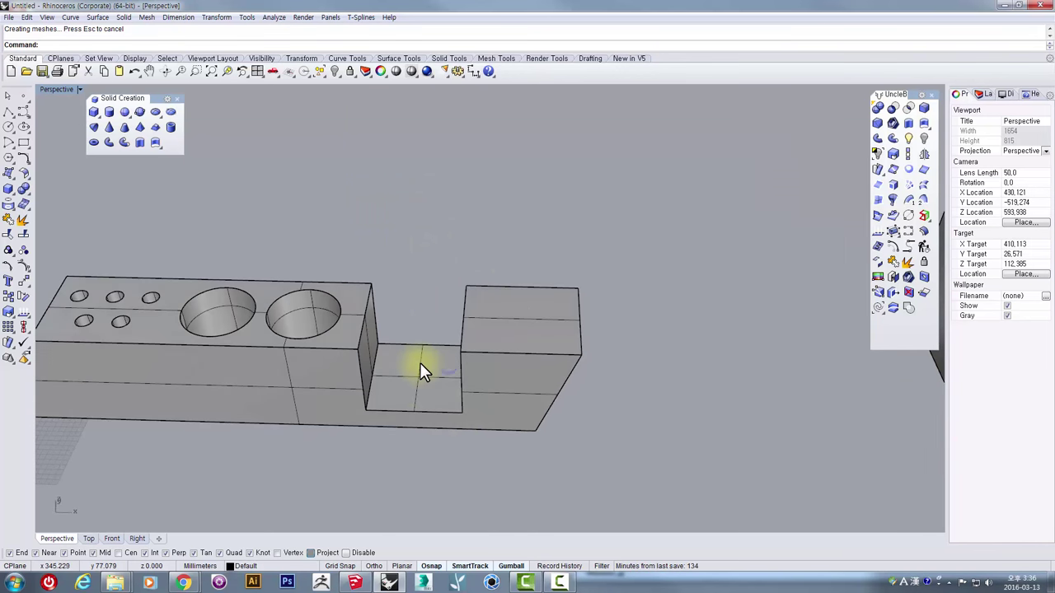
right_drag(421, 361, 445, 343)
scroll(511, 350, down, 5)
shift+right_drag(575, 357, 516, 360)
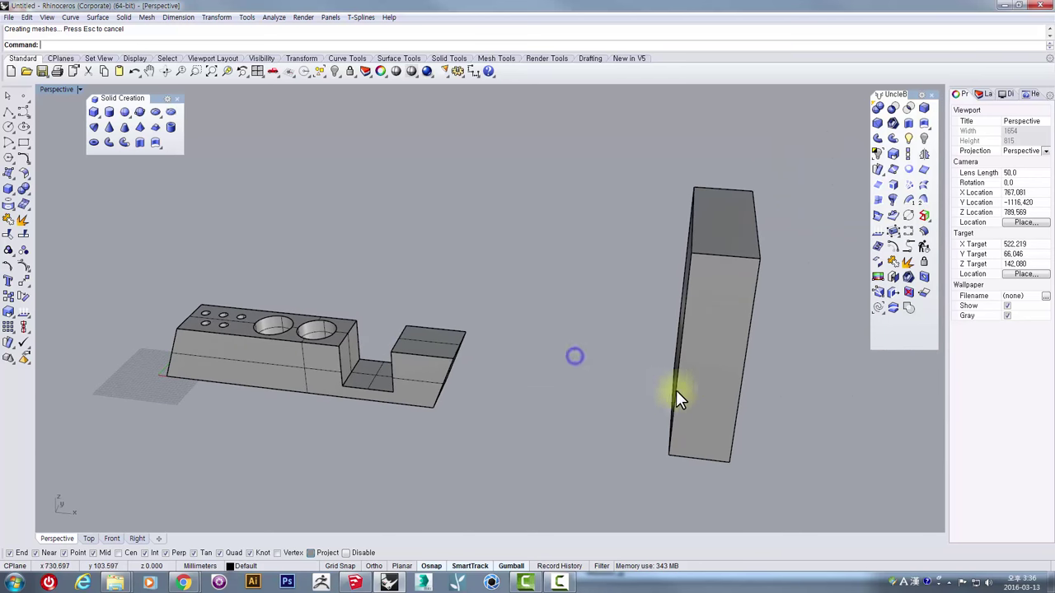
click(676, 392)
mouse_move(676, 393)
right_down()
mouse_move(624, 349)
mouse_move(684, 401)
mouse_move(664, 388)
right_up()
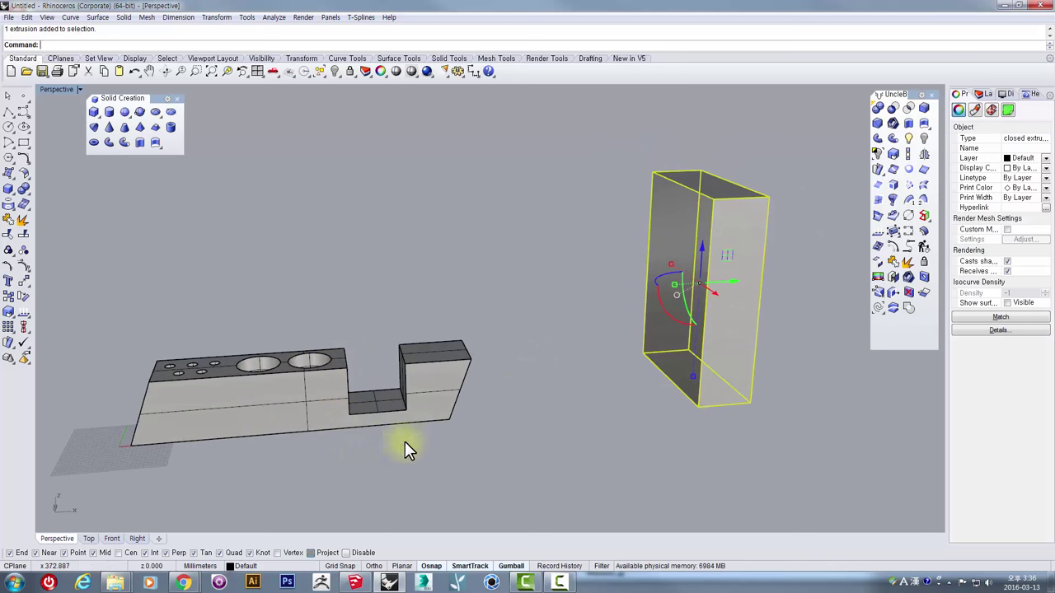
right_drag(354, 336, 728, 316)
drag(736, 296, 619, 300)
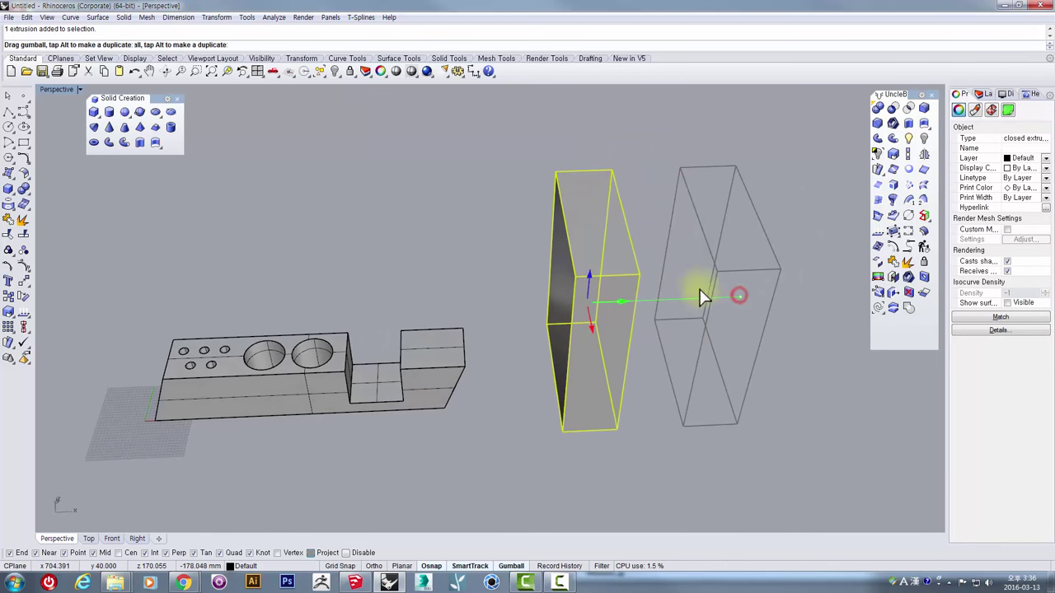
Step: Compare the notched block and the spare box with the Pinterest photo of the wooden desk organizer
drag(1054, 37, 528, 48)
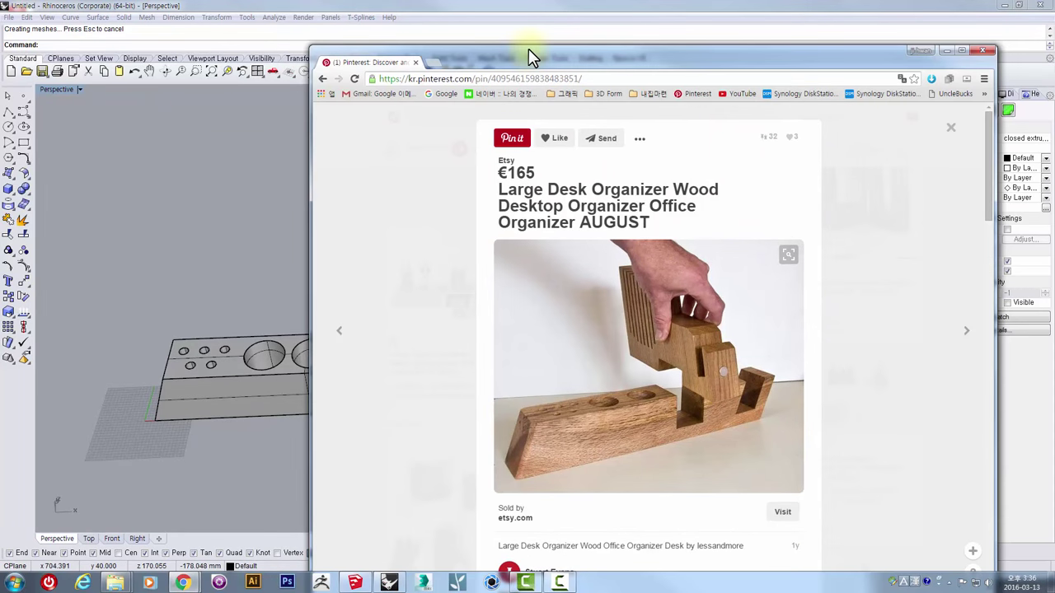
key(alt+Tab)
right_drag(522, 332, 537, 276)
scroll(536, 308, up, 4)
shift+right_drag(533, 319, 577, 282)
scroll(577, 281, down, 6)
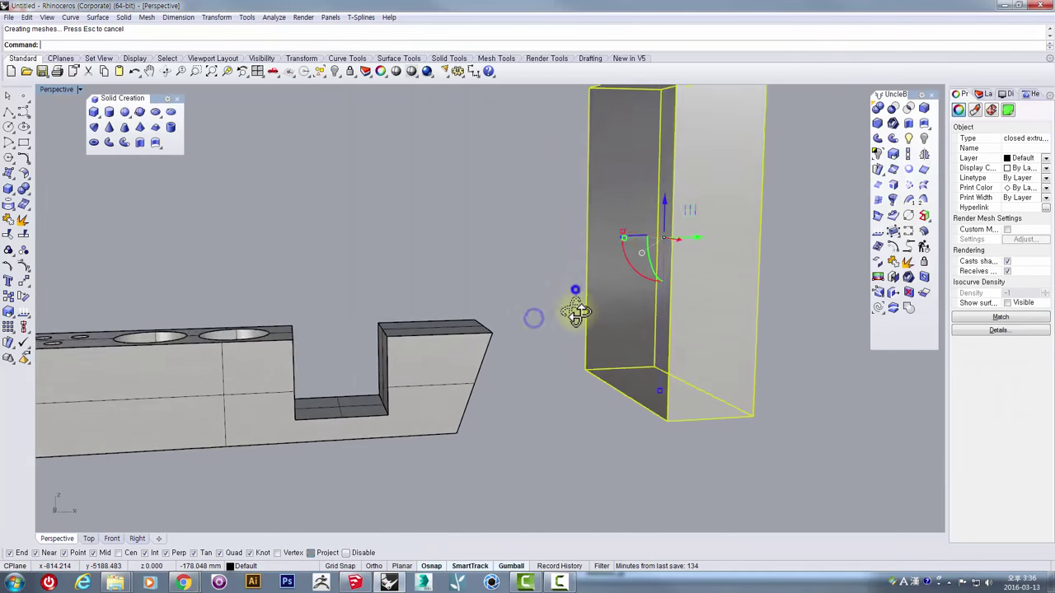
Step: Move the spare box farther away from the notched block along +X to make room beside it
click(501, 357)
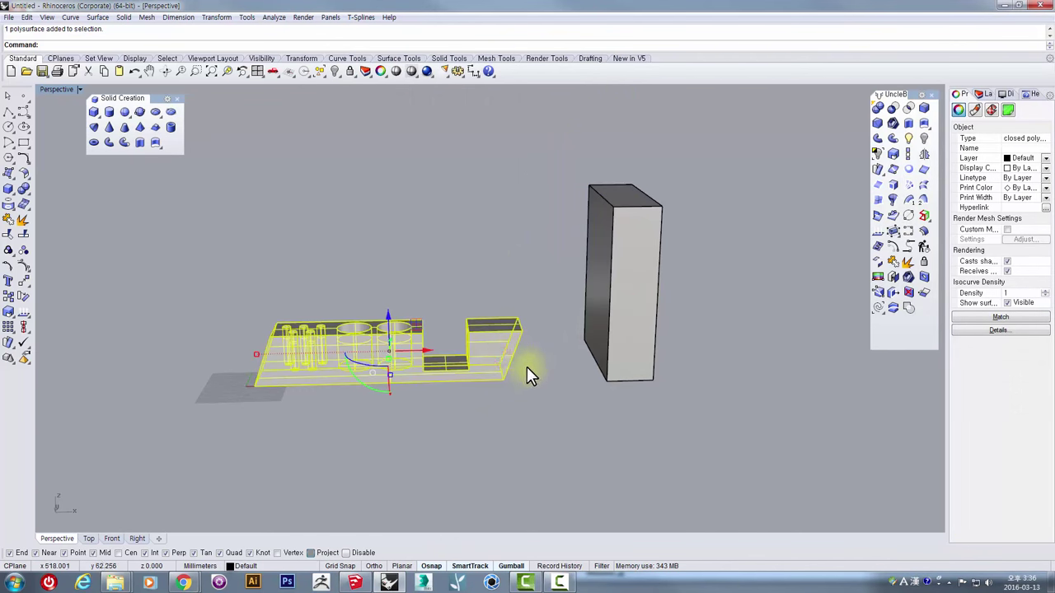
shift+right_drag(512, 363, 367, 356)
shift+click(462, 367)
scroll(461, 367, down, 3)
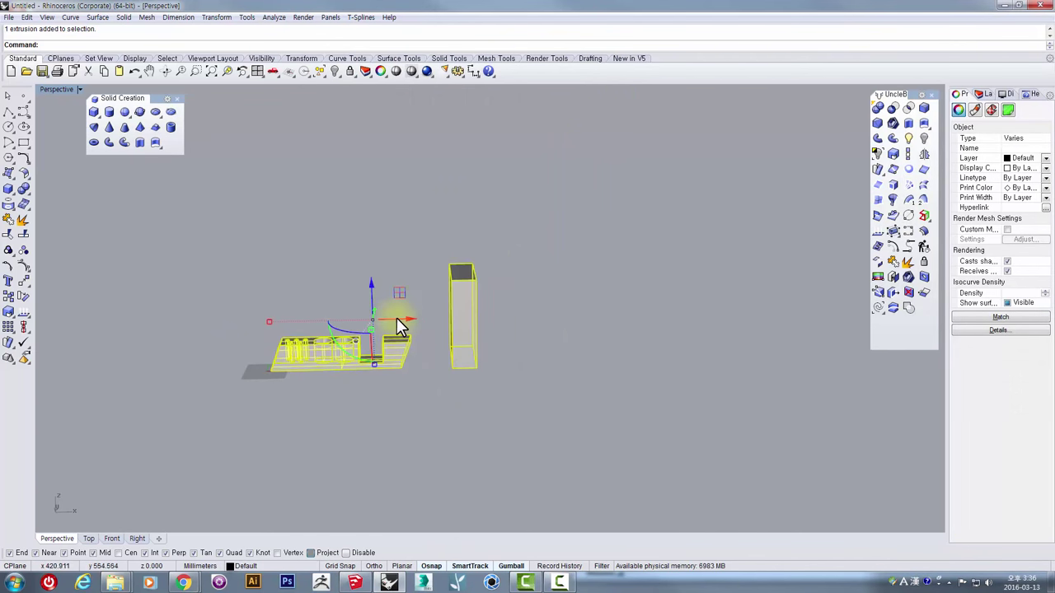
click(506, 385)
click(476, 326)
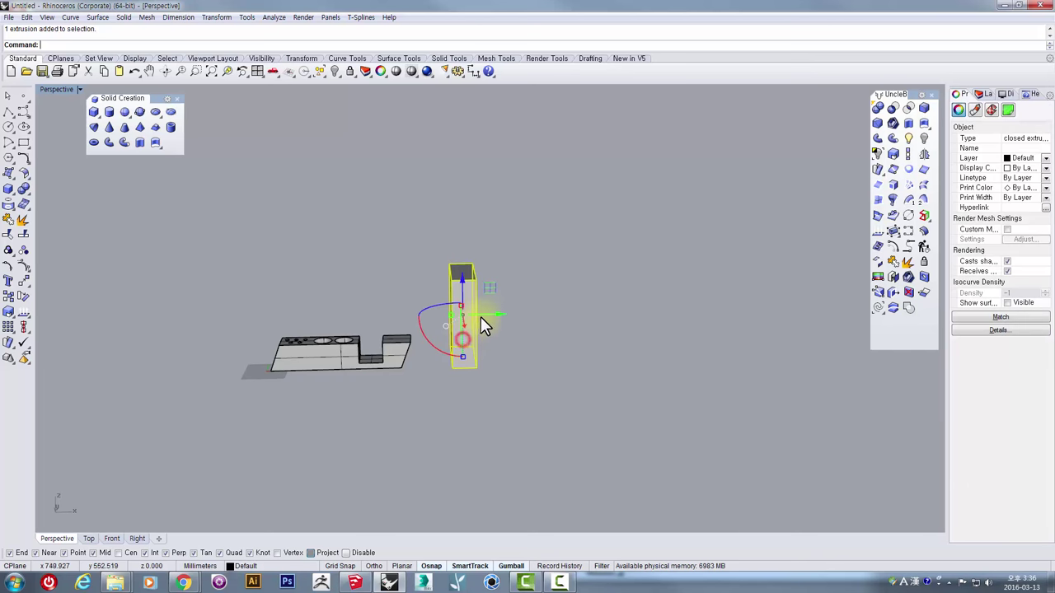
drag(483, 315, 605, 322)
Step: Place a copy of the notched block about 683 mm away in +X, next to the spare box
click(373, 356)
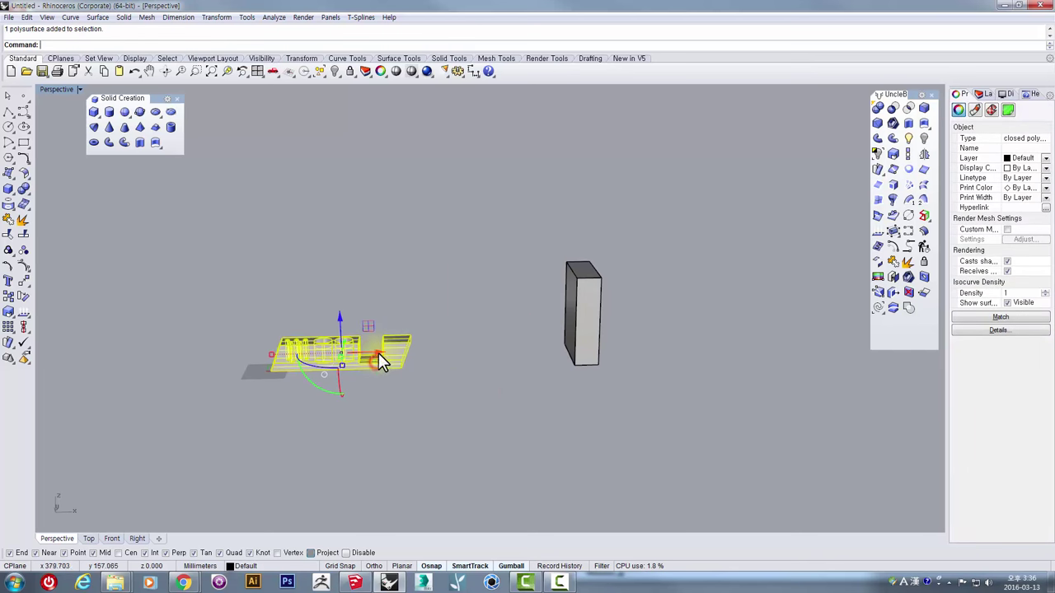
key(alt)
drag(378, 353, 572, 383)
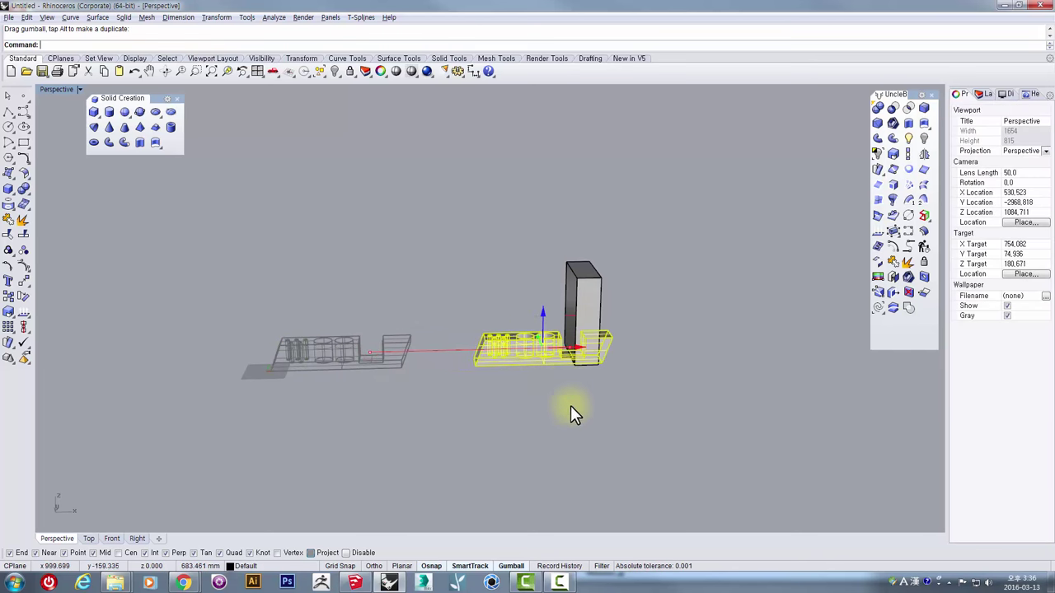
click(574, 422)
right_drag(586, 422, 629, 354)
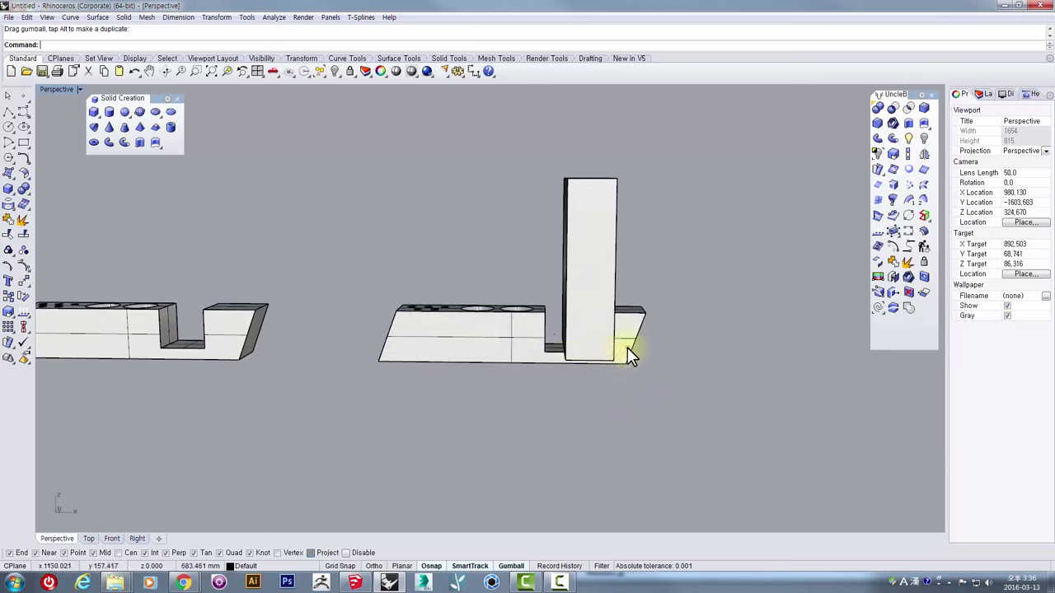
Step: In the Front view, move the block copy about 34 mm in +X so its notch lines up with the box's sides
click(573, 351)
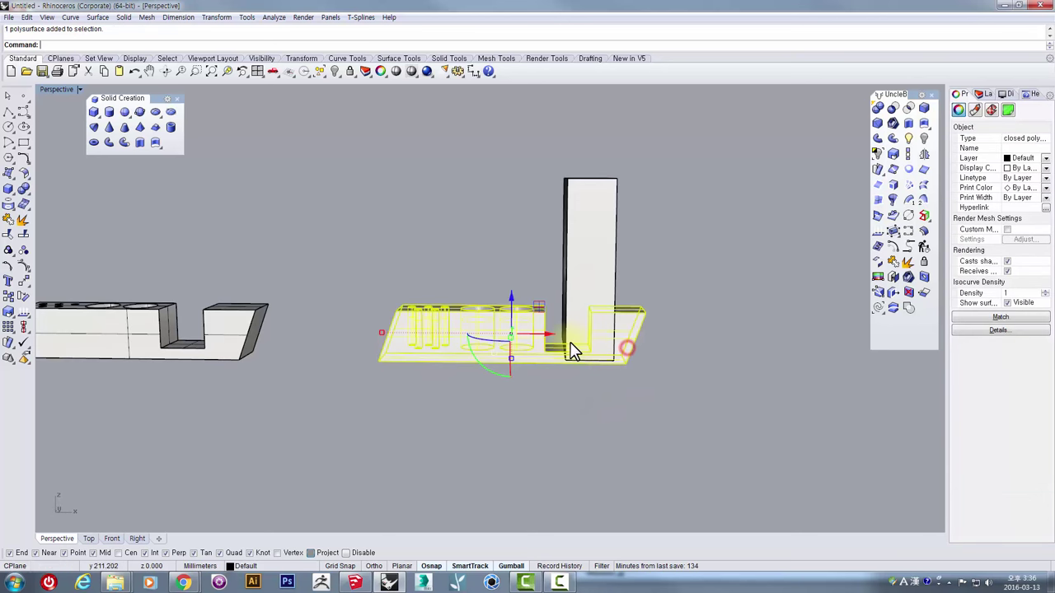
double_click(54, 90)
right_drag(399, 470, 313, 438)
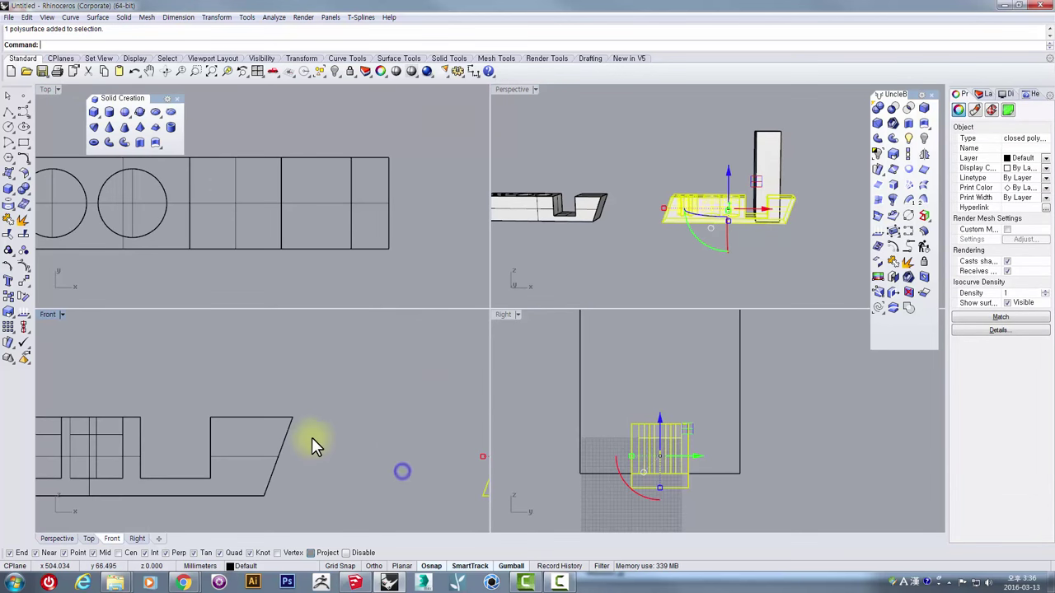
scroll(312, 438, down, 14)
scroll(412, 437, up, 20)
right_drag(416, 432, 282, 414)
text(m)
key(Return)
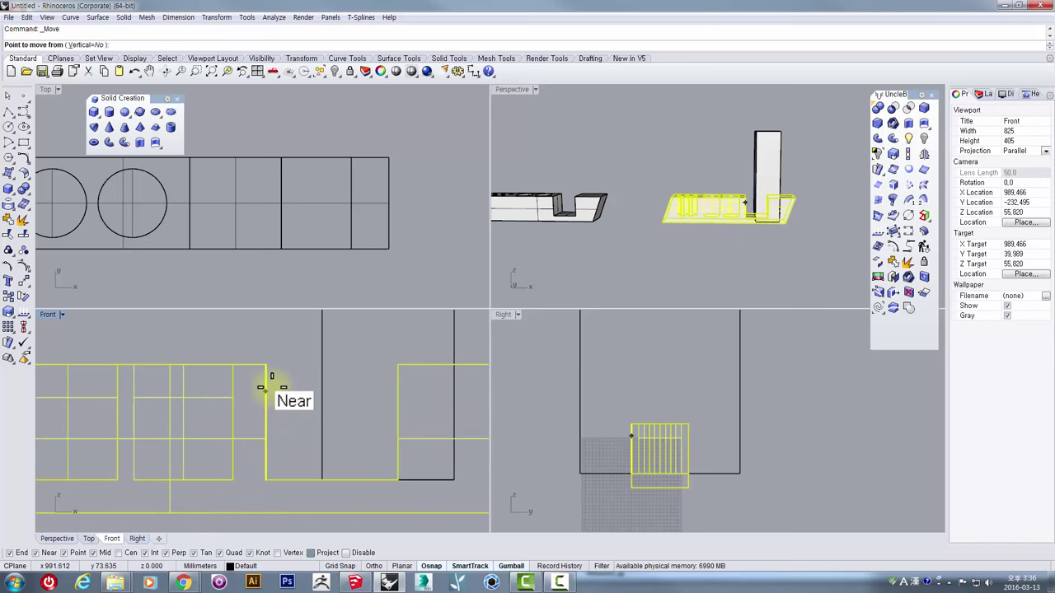
click(265, 392)
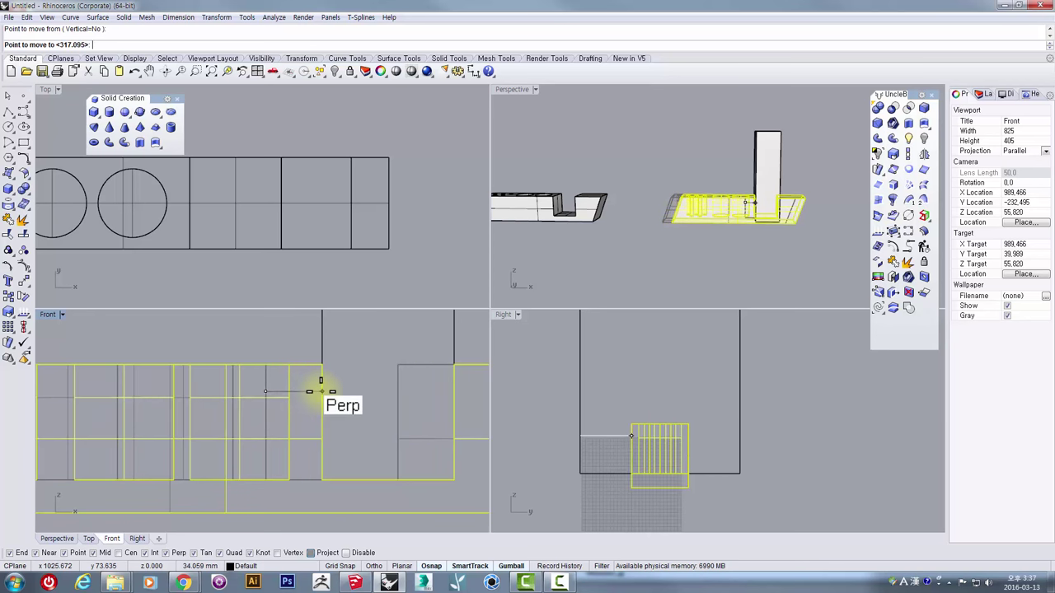
click(347, 385)
scroll(715, 230, up, 5)
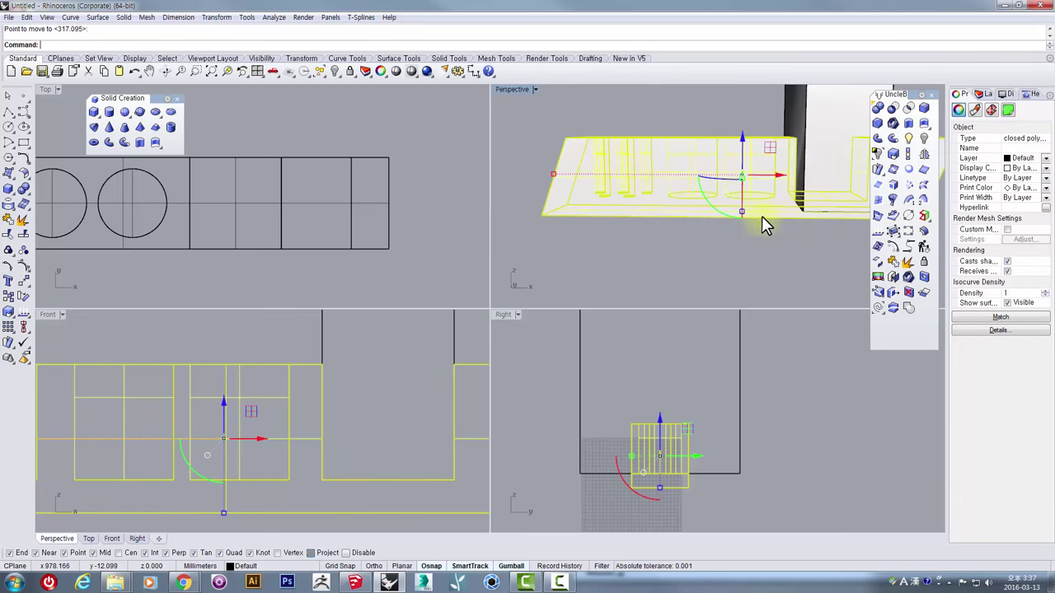
right_drag(674, 256, 709, 239)
click(592, 174)
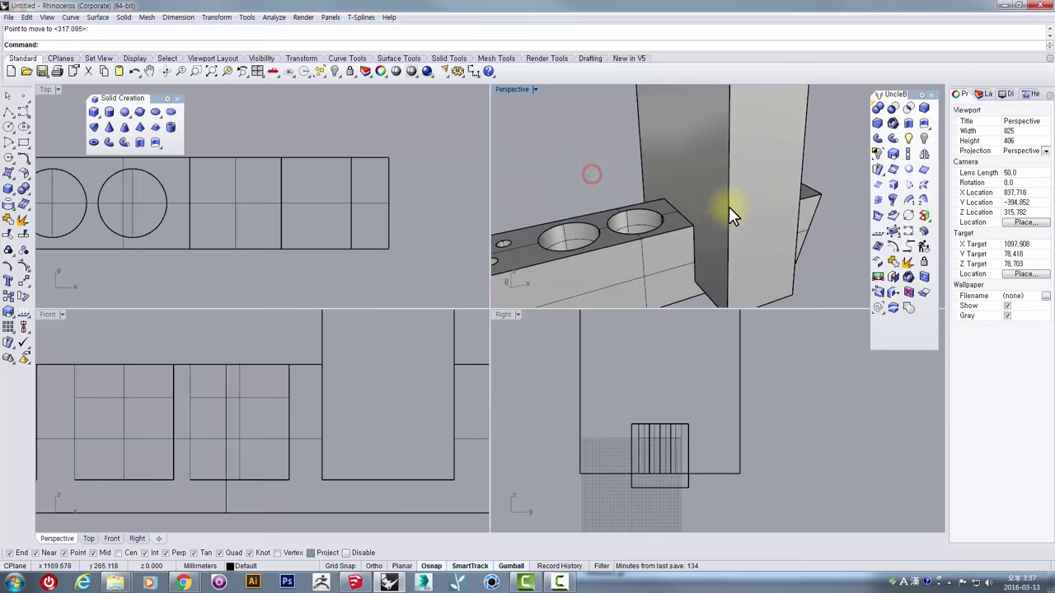
Step: In the Front view, move the box 20 mm down so its base aligns with the underside of the block
right_drag(415, 406, 354, 378)
click(368, 336)
scroll(367, 342, down, 4)
scroll(367, 421, up, 6)
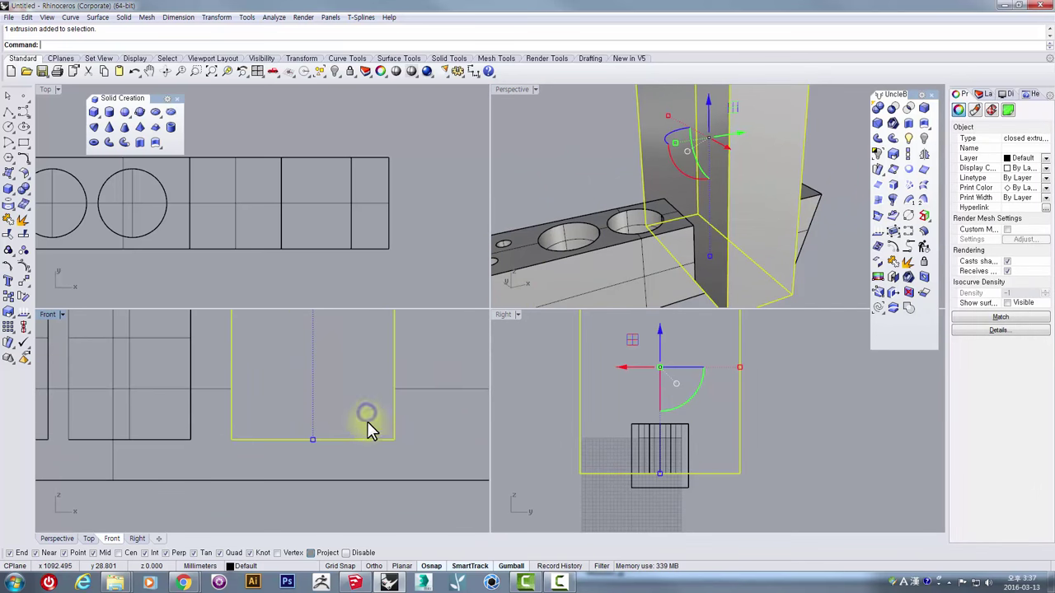
click(25, 285)
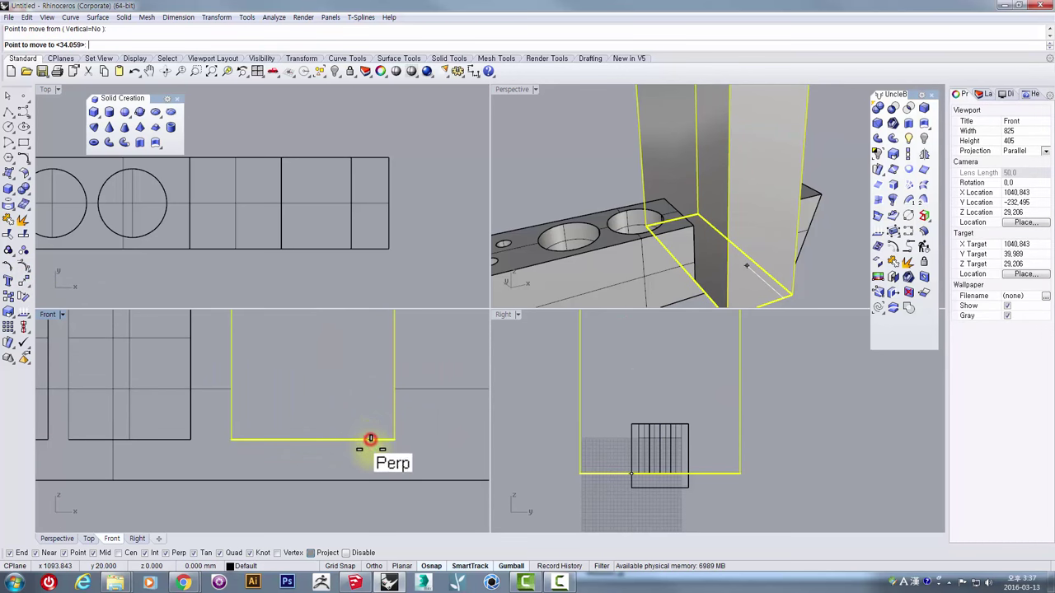
click(370, 439)
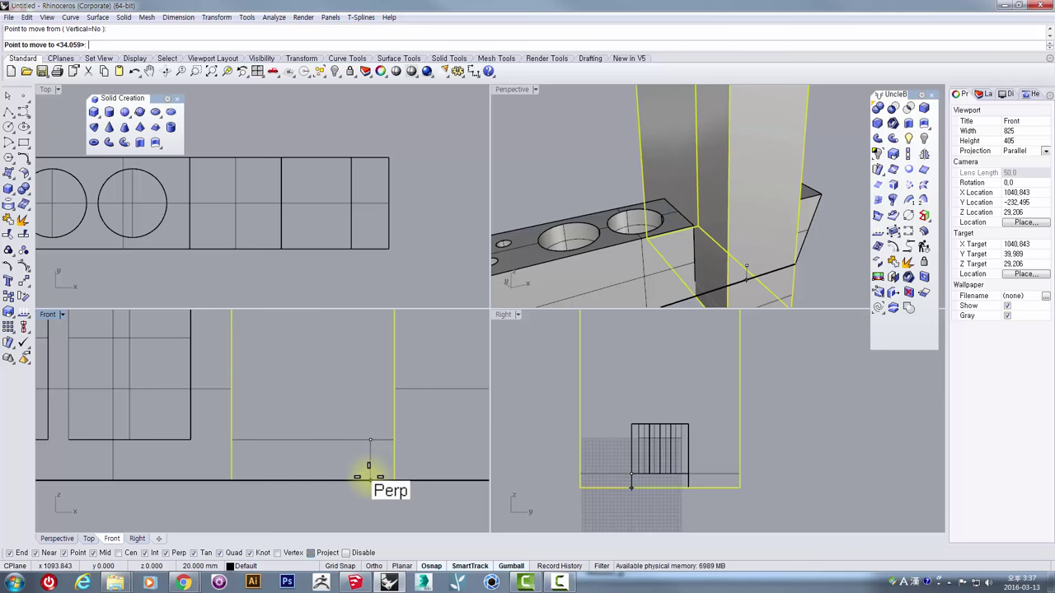
click(368, 478)
Step: In the Perspective view, place a copy of the box and its notched block together, clear of the originals in +X
right_drag(671, 283, 558, 155)
double_click(512, 89)
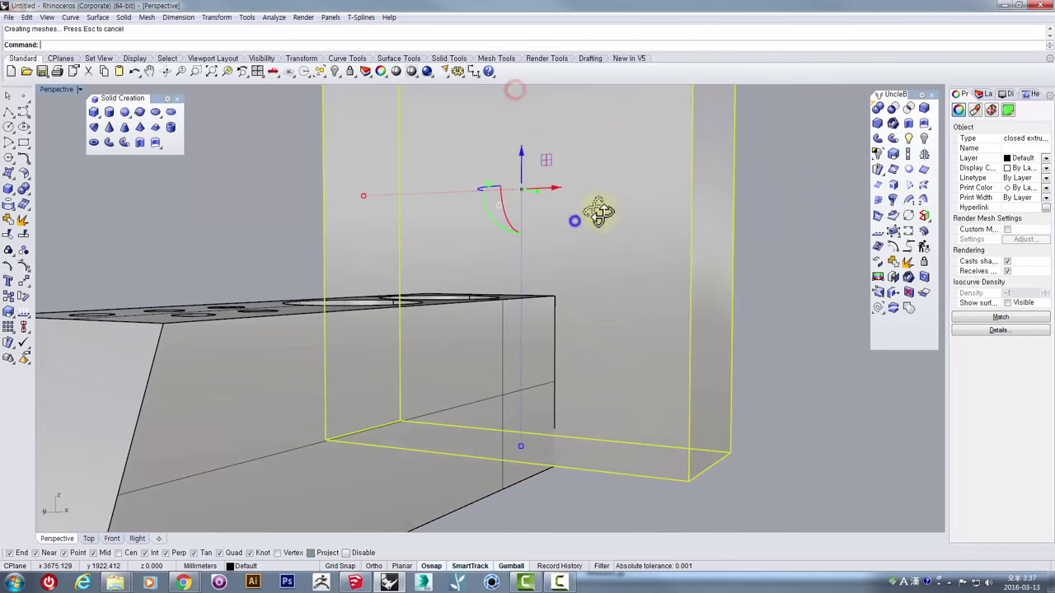
right_drag(601, 212, 575, 225)
scroll(492, 347, down, 7)
right_drag(538, 361, 538, 456)
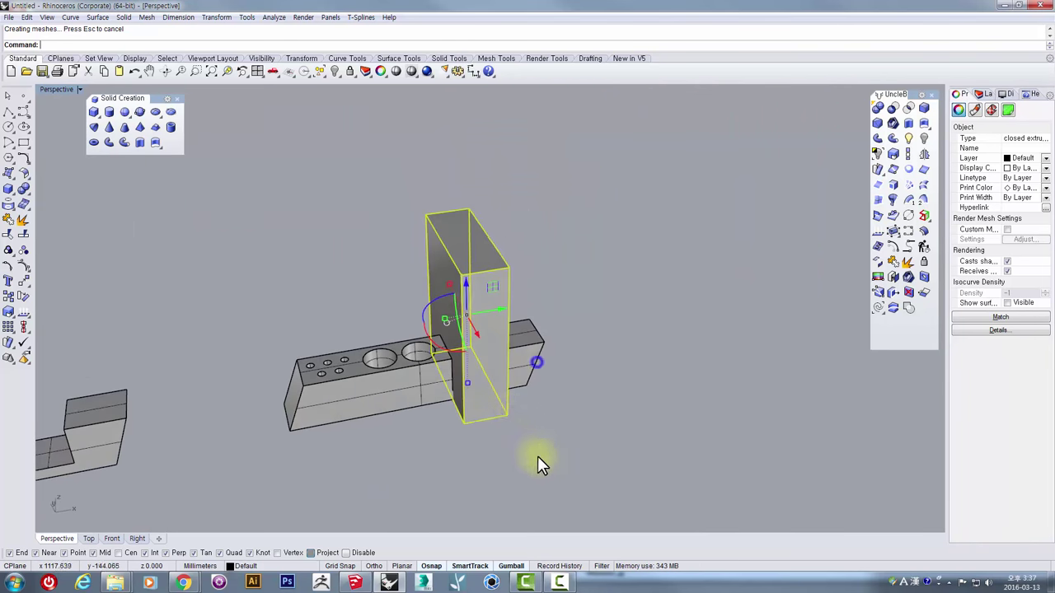
drag(533, 452, 438, 320)
scroll(478, 342, down, 4)
right_drag(512, 346, 438, 358)
drag(372, 336, 648, 310)
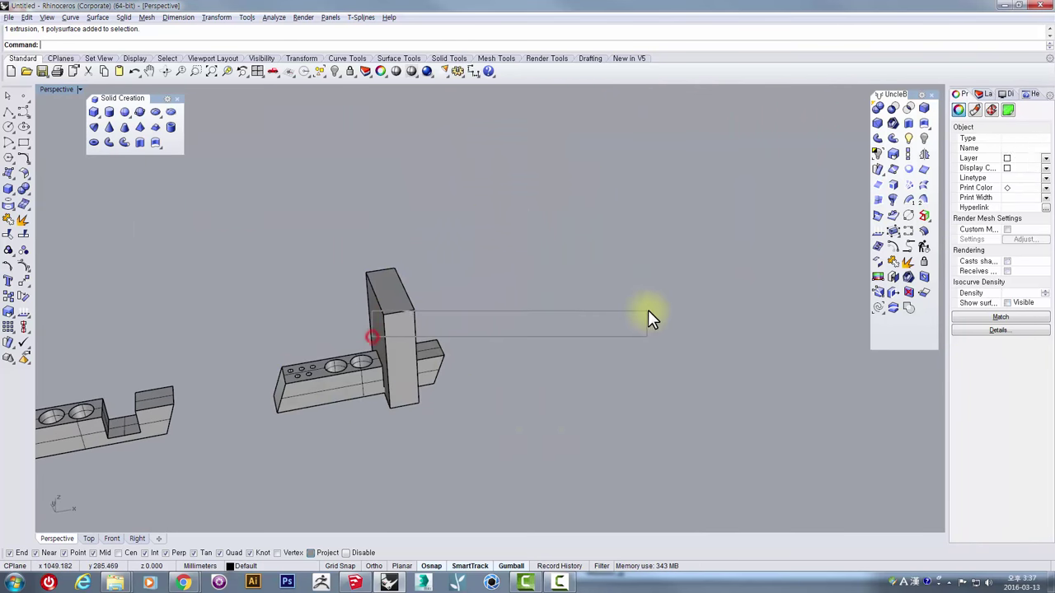
drag(541, 406, 515, 396)
click(487, 424)
Step: Try to subtract the notched block from the box with a Boolean Difference
scroll(431, 381, up, 6)
click(380, 278)
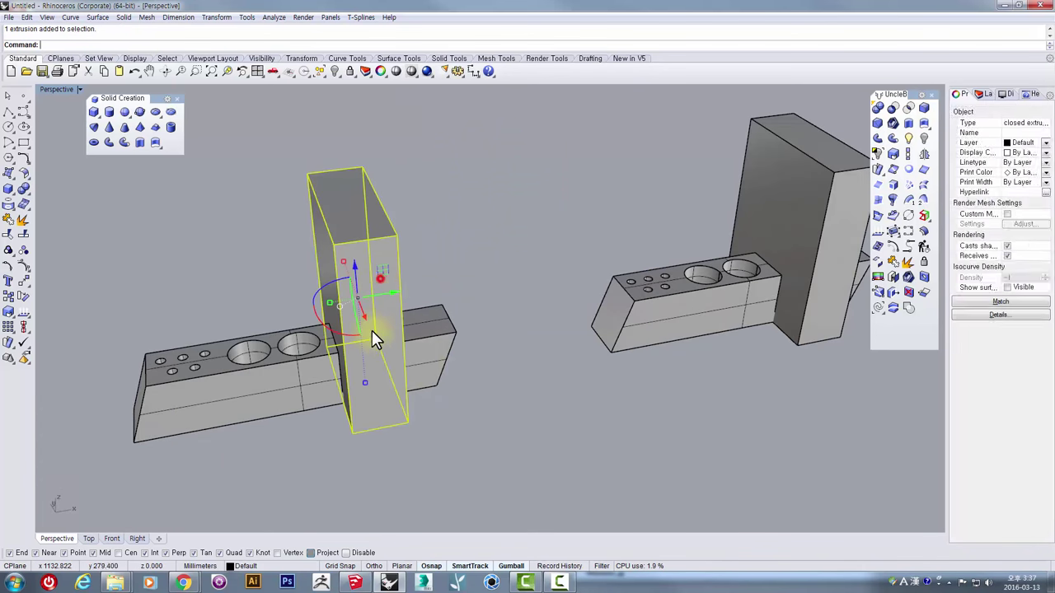
shift+right_drag(376, 334, 512, 364)
right_drag(511, 364, 536, 302)
click(893, 108)
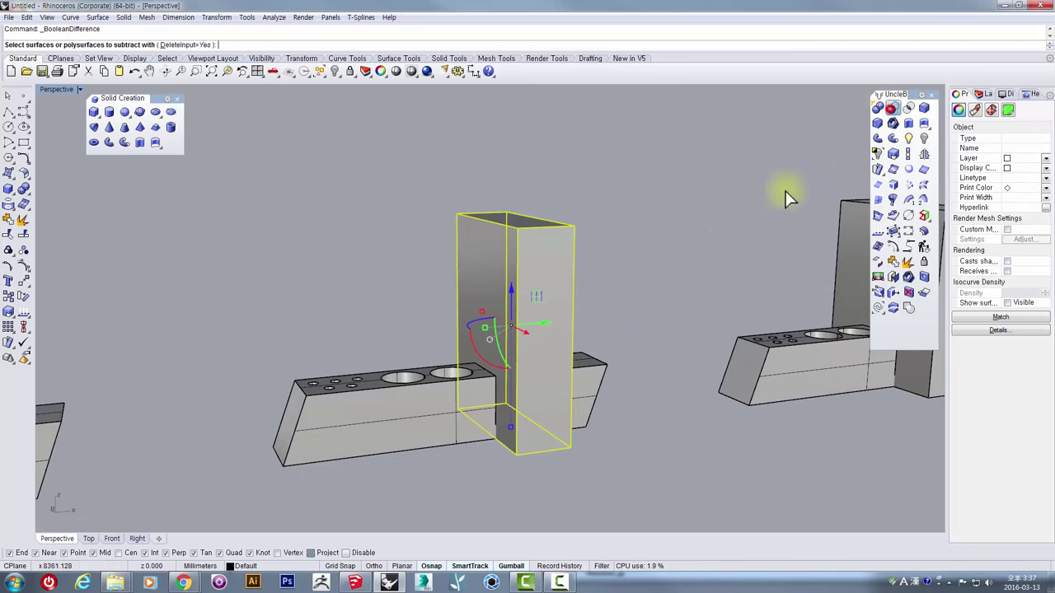
click(600, 371)
right_click(599, 371)
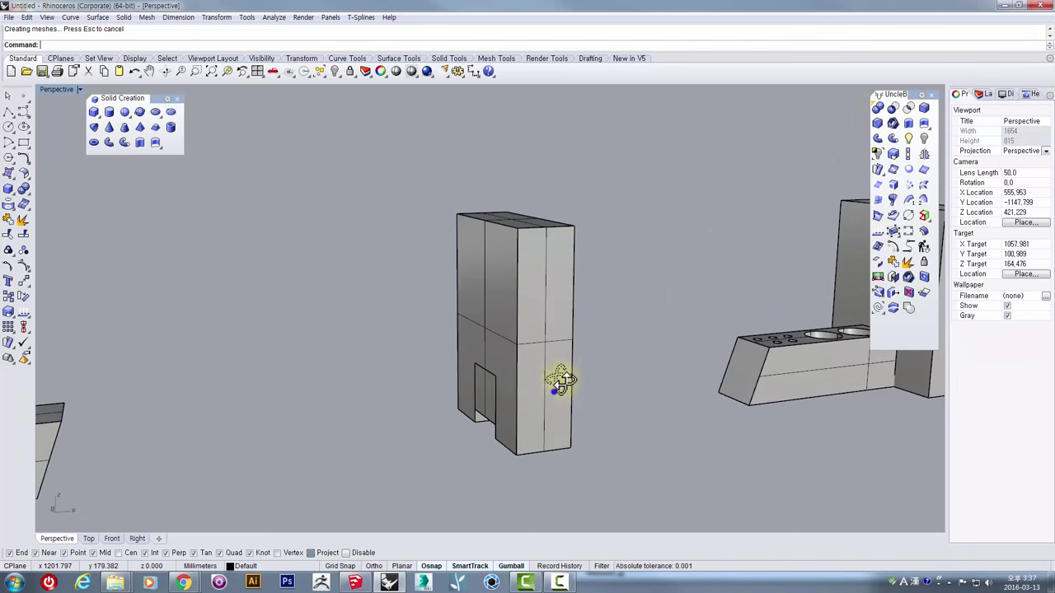
Step: Inspect the cut-out in the underside of the box, and undo the Boolean Difference
mouse_move(558, 377)
right_down()
mouse_move(596, 313)
mouse_move(519, 372)
mouse_move(525, 337)
mouse_move(544, 370)
mouse_move(535, 358)
right_up()
click(506, 363)
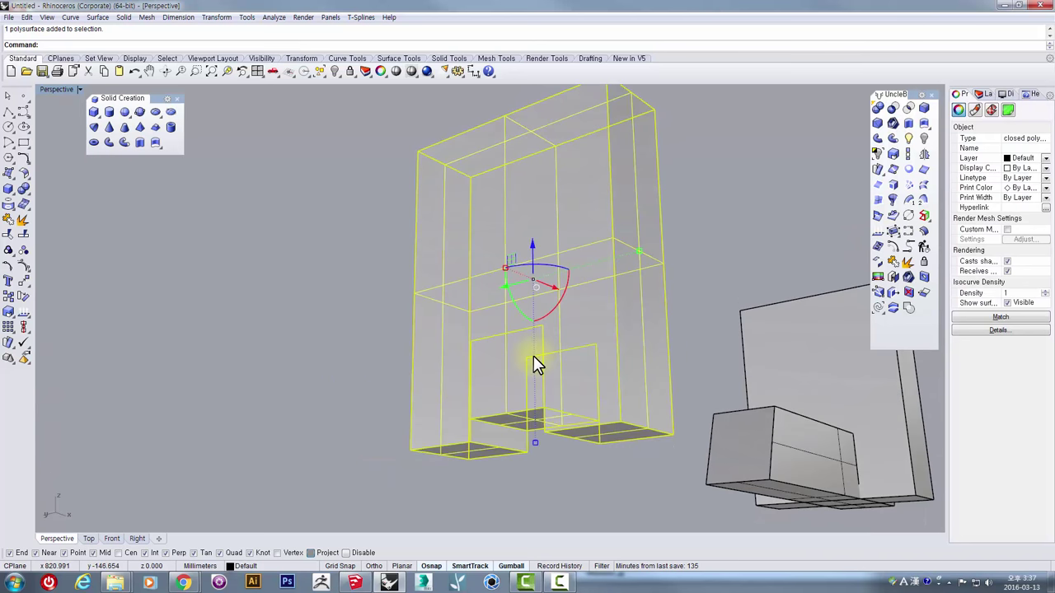
scroll(536, 357, down, 5)
mouse_move(599, 328)
right_down()
mouse_move(586, 276)
mouse_move(519, 389)
right_up()
click(623, 433)
key(ctrl+z)
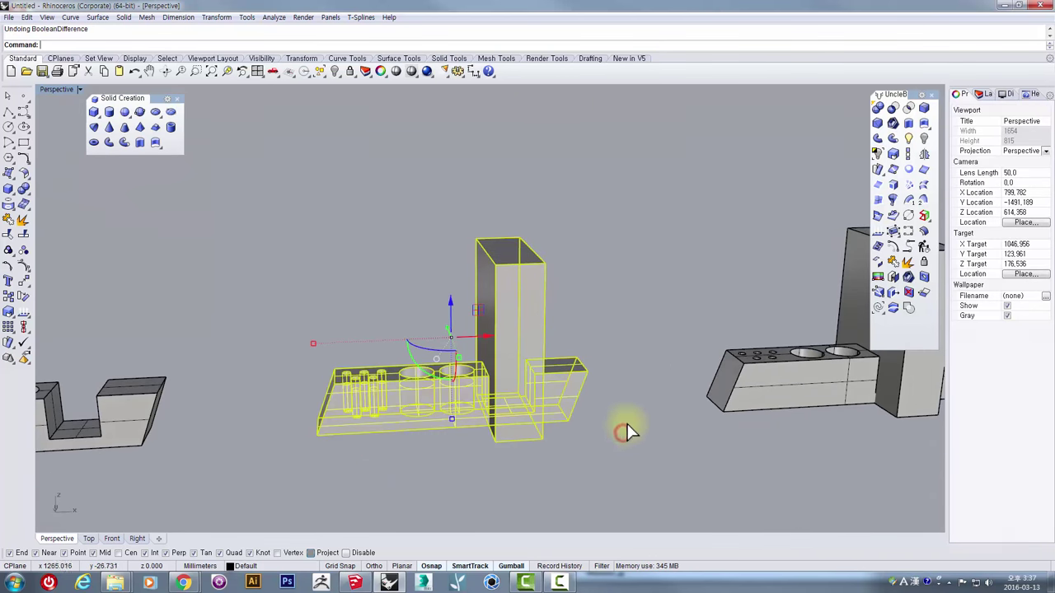
click(659, 410)
Step: Select the box in the middle block's notch and compare it with the upper piece in the Pinterest photo
right_drag(740, 402, 509, 425)
click(370, 322)
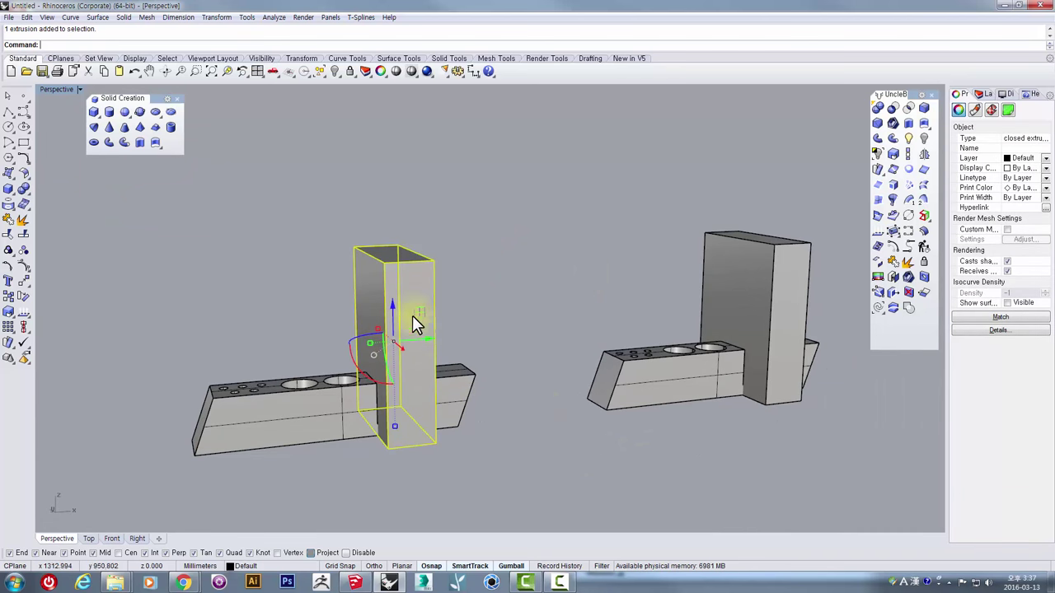
right_drag(420, 332, 477, 305)
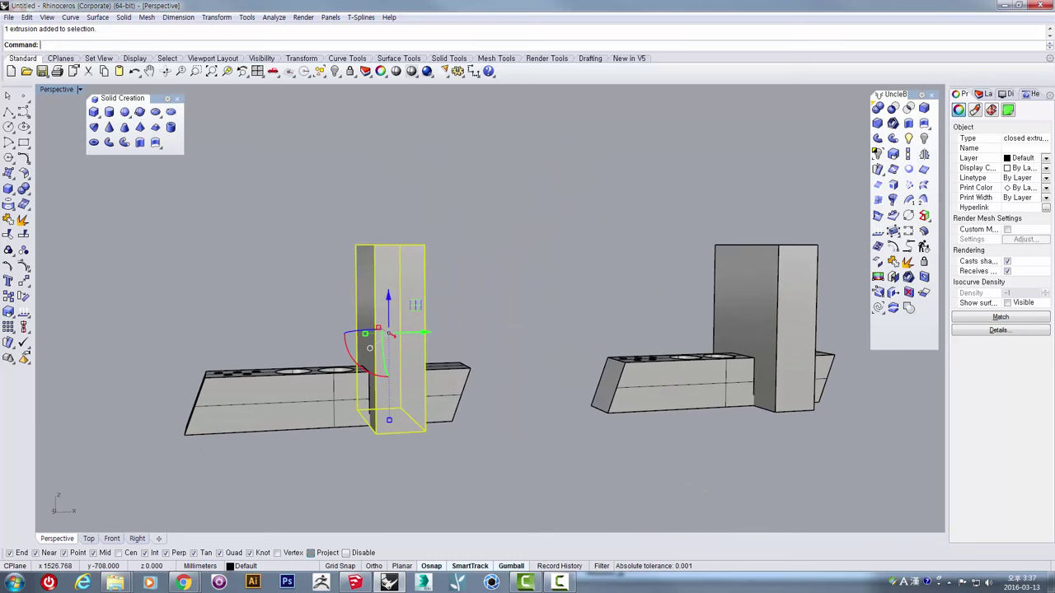
drag(1054, 66, 610, 66)
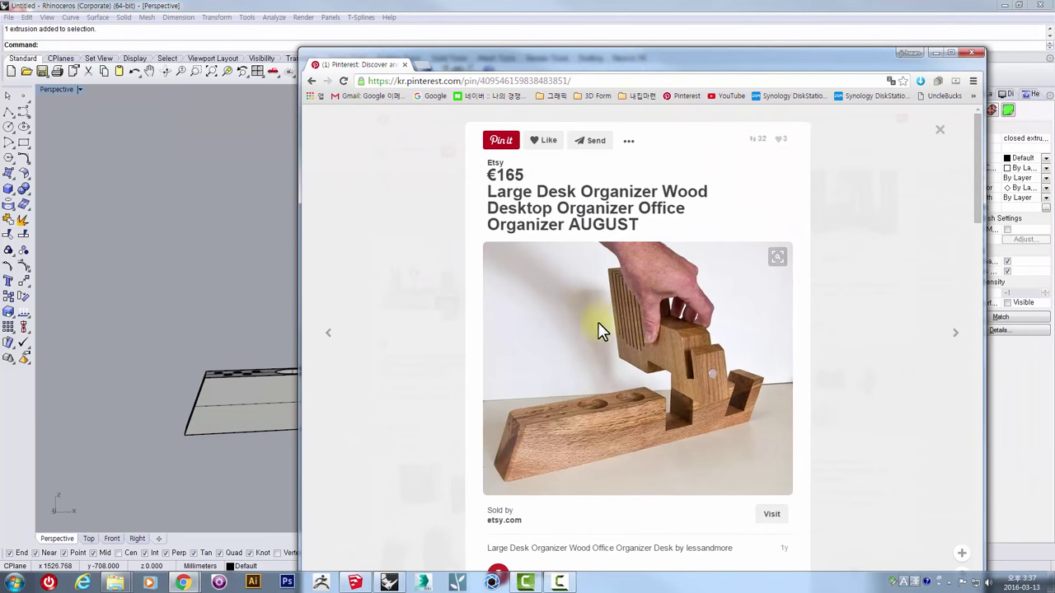
key(alt+Tab)
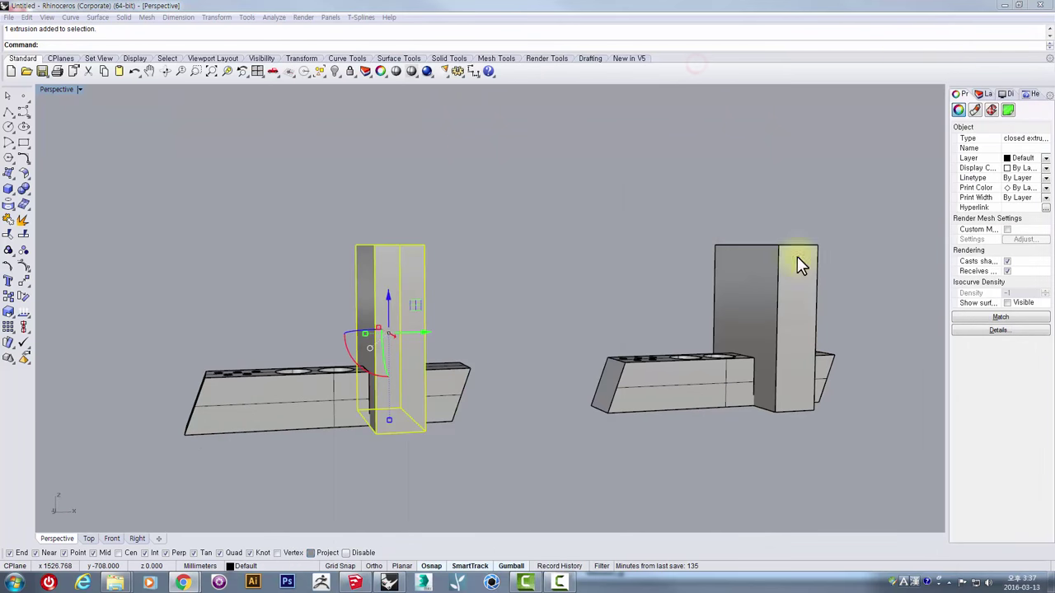
right_drag(501, 294, 390, 268)
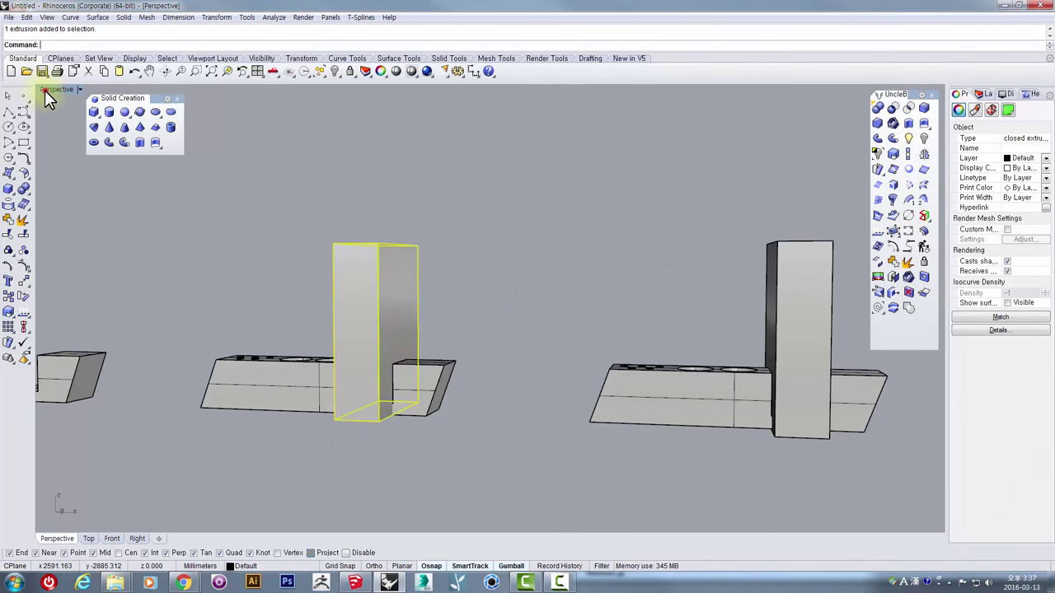
Step: In the Right view, start a one-dimensional scale of the selected box with its base corner on the +Y side as origin
double_click(46, 90)
right_drag(366, 406, 288, 440)
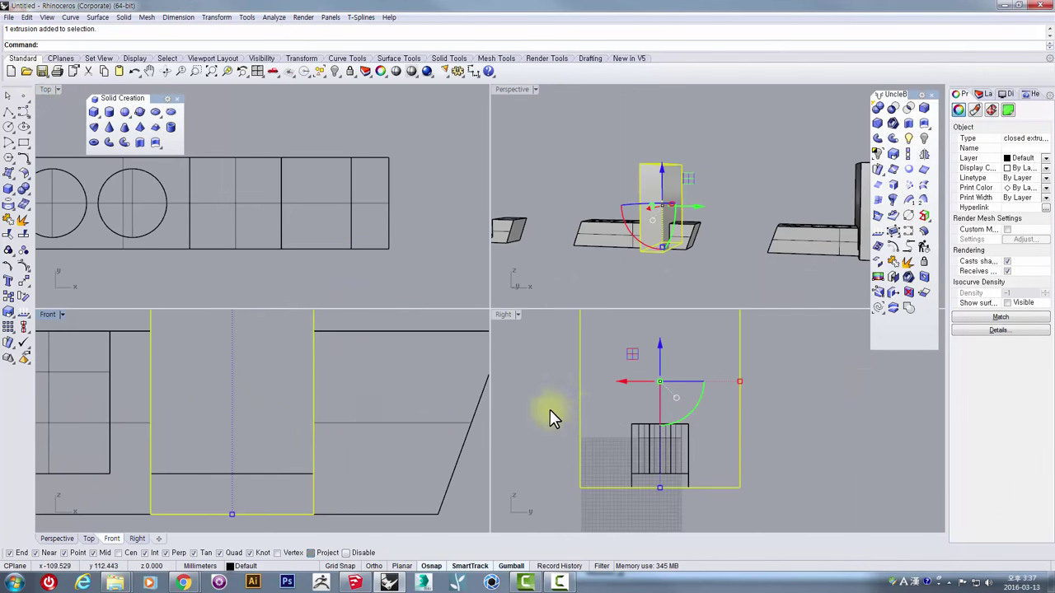
double_click(503, 315)
right_drag(558, 322, 501, 378)
scroll(504, 336, down, 6)
right_drag(483, 328, 457, 386)
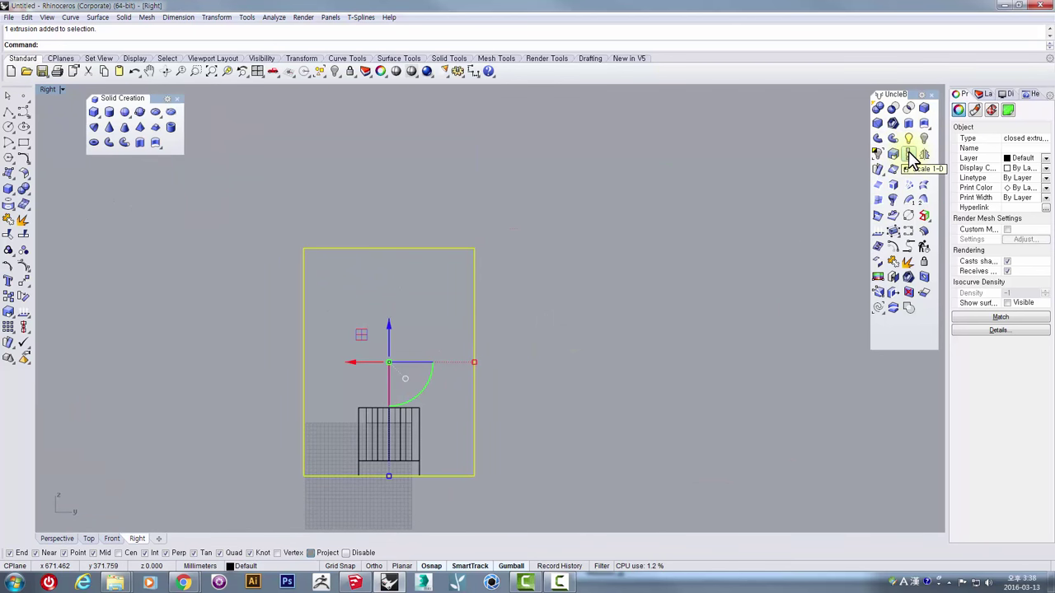
click(912, 157)
click(474, 475)
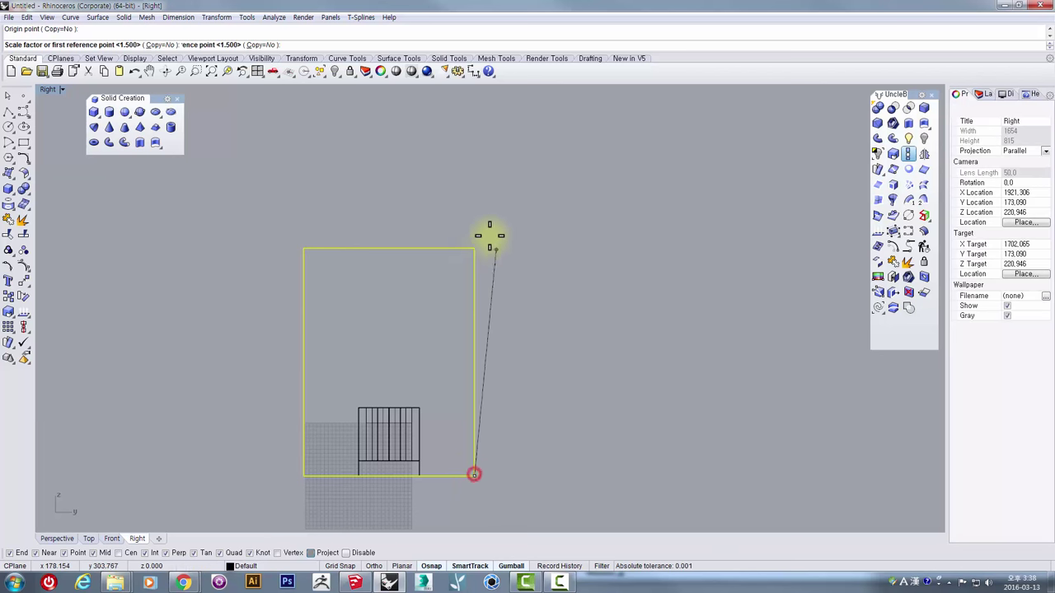
Step: Scale the selected block's height to 110 mm with Scale1D, using its lower and upper corners as references
click(474, 248)
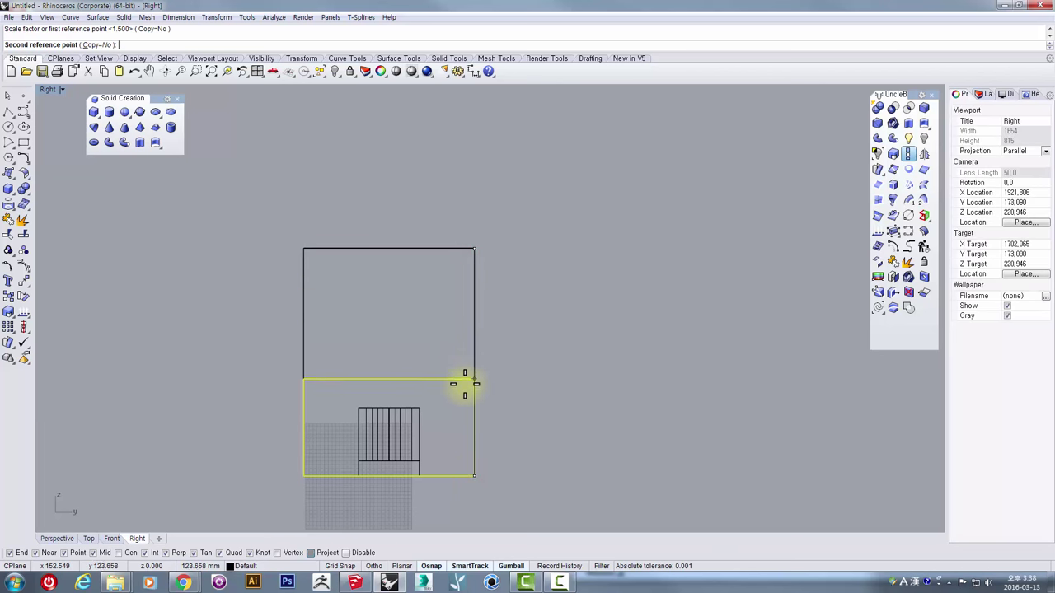
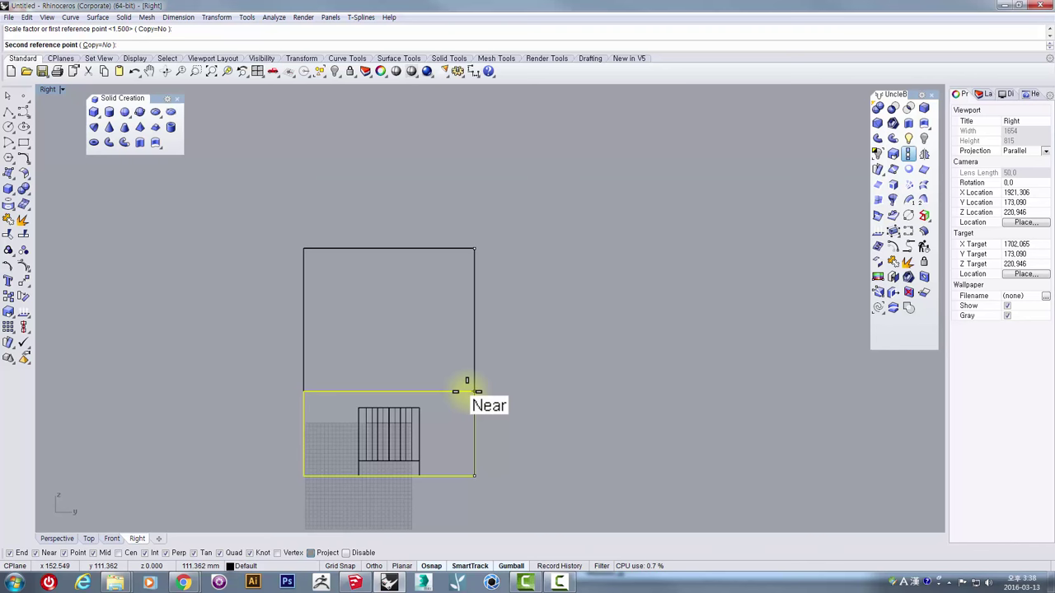
key(Return)
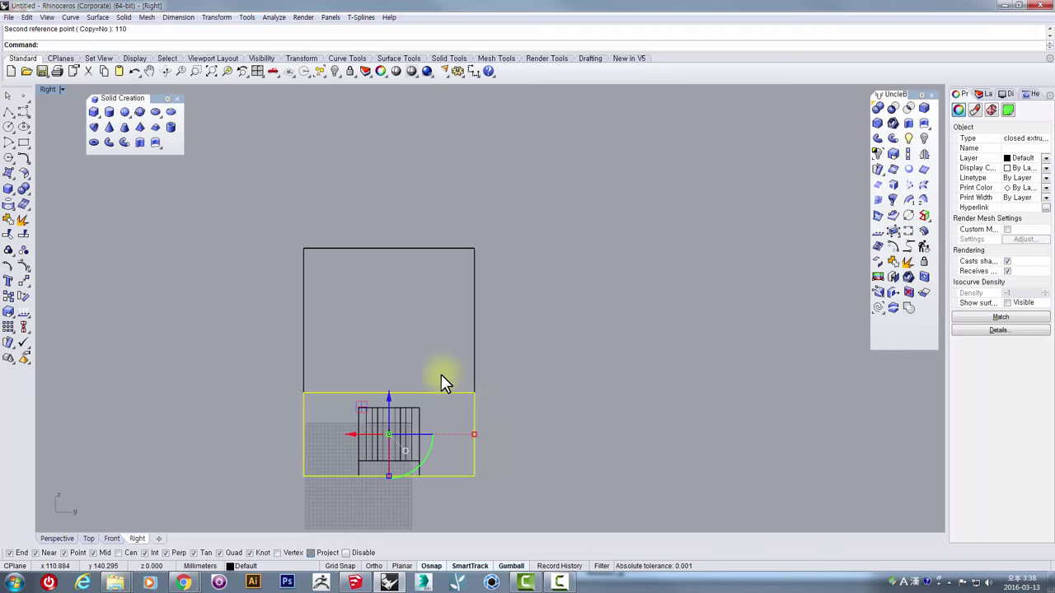
scroll(441, 375, up, 3)
scroll(497, 419, up, 4)
right_drag(513, 427, 523, 409)
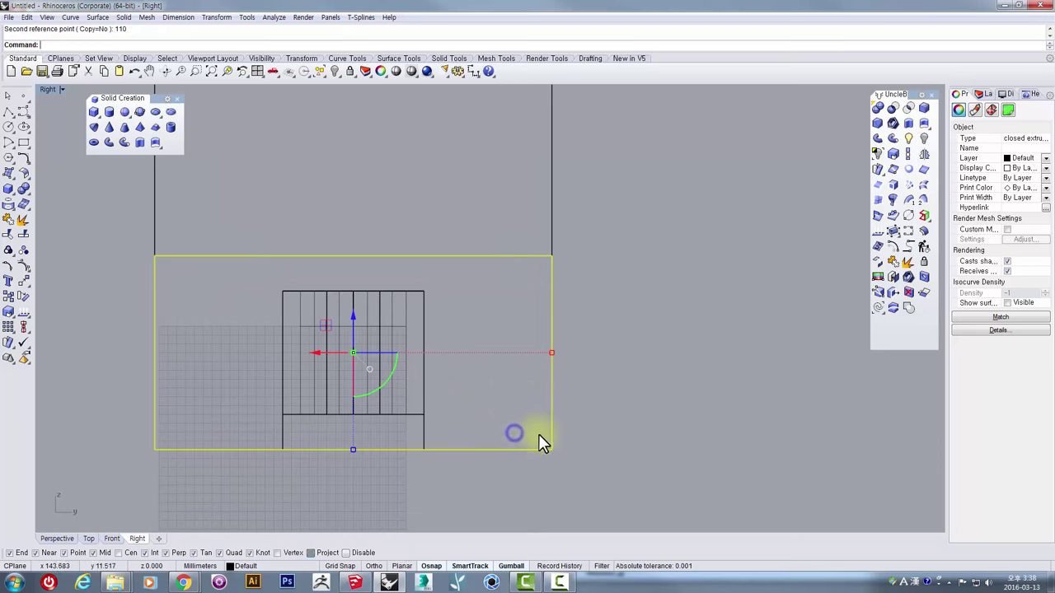
Step: Move the block so its lower corner meets the lower corner of the holder body
text(m)
key(space)
click(549, 451)
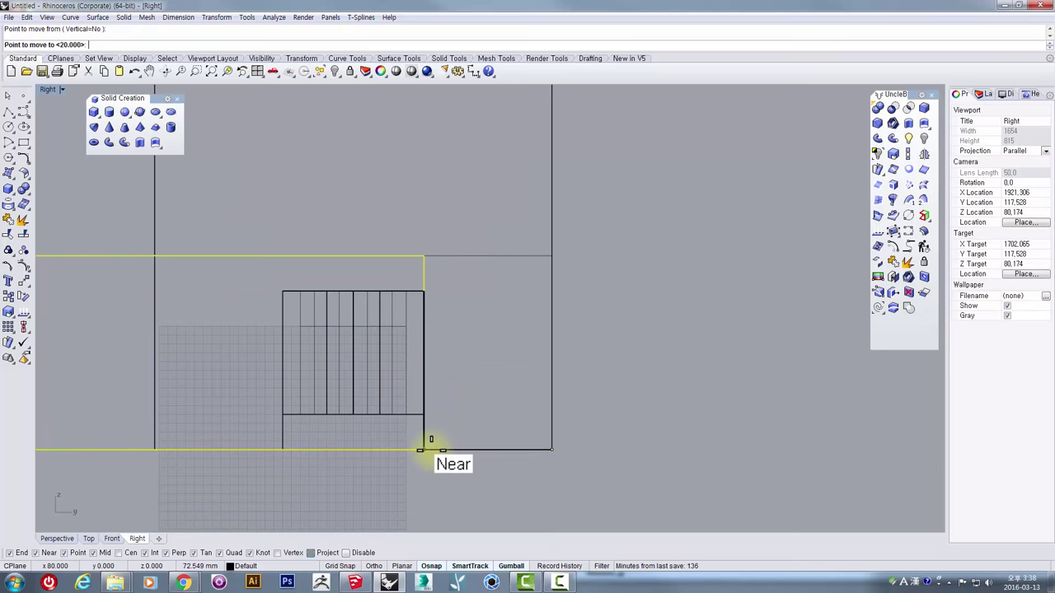
click(422, 447)
scroll(458, 432, down, 3)
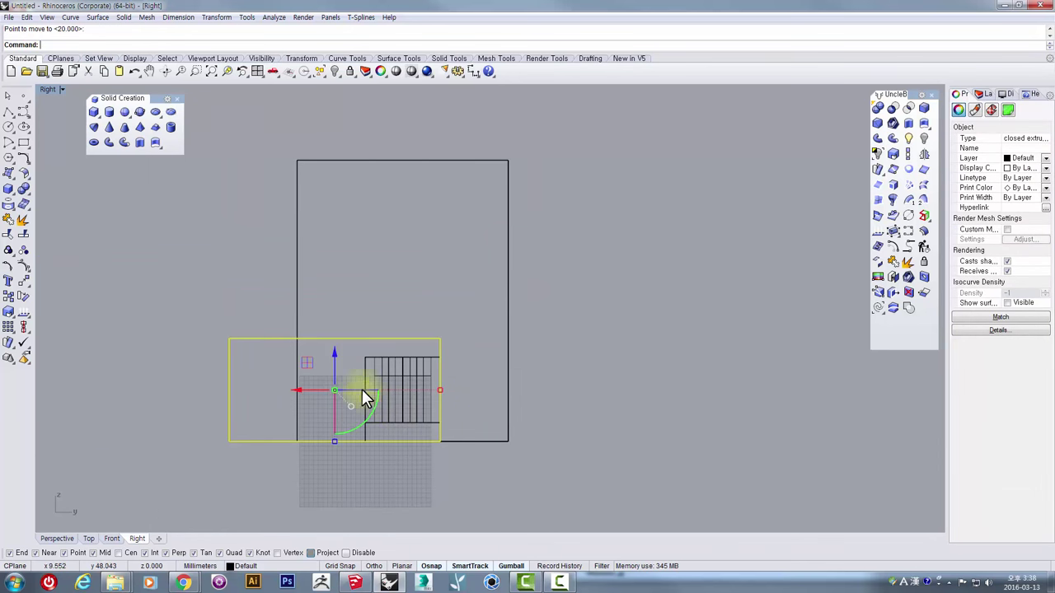
Step: Shift the block by -50 mm along the gumball's red axis
click(322, 390)
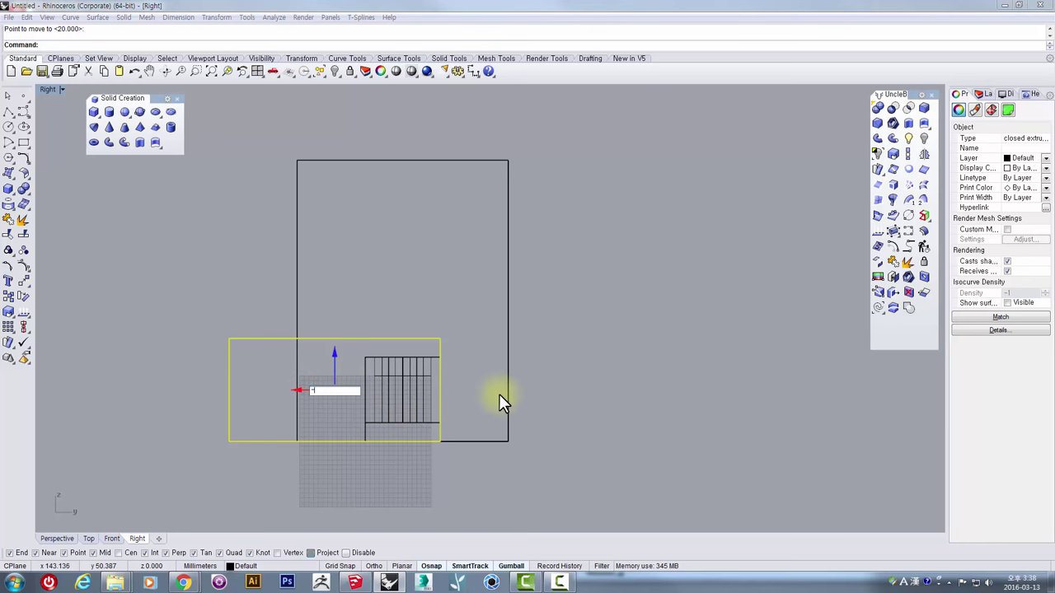
text(-50)
key(Return)
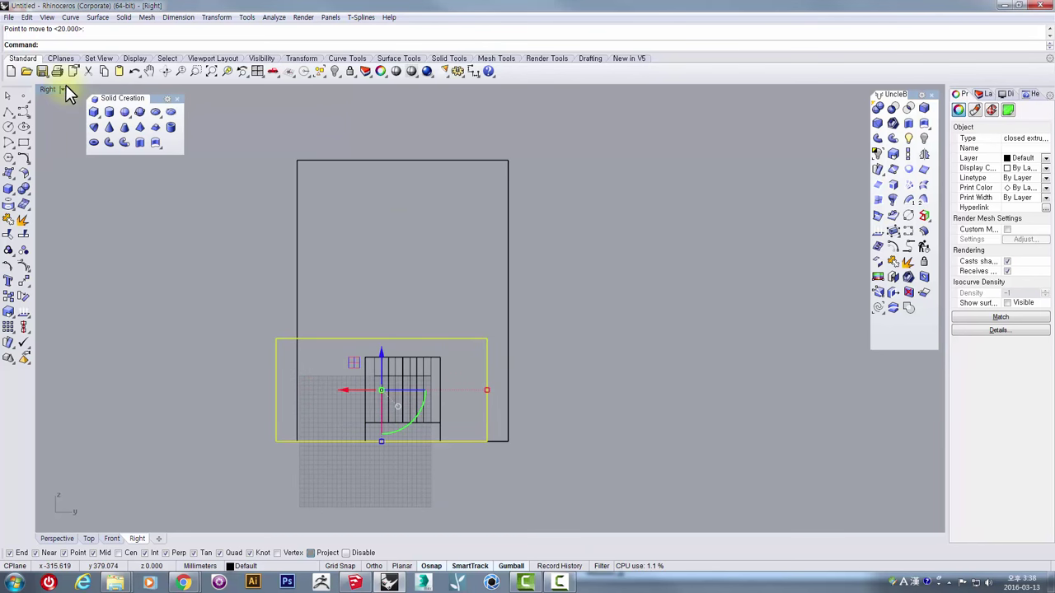
Step: Try shortening the block with Scale1D from its lower corner to the far side of the holder body, and undo it
scroll(427, 423, up, 3)
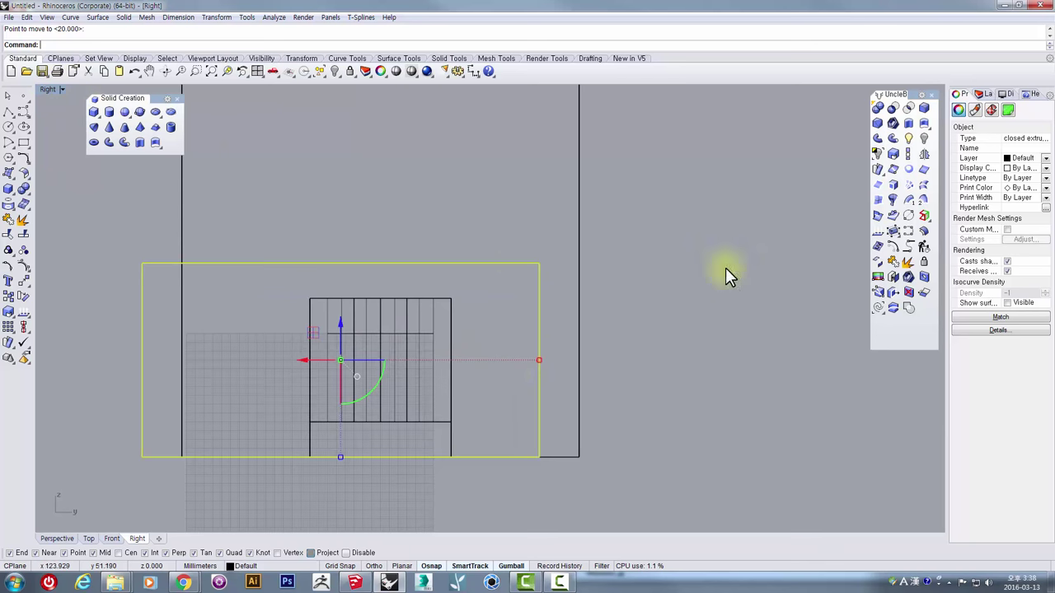
click(910, 155)
click(539, 456)
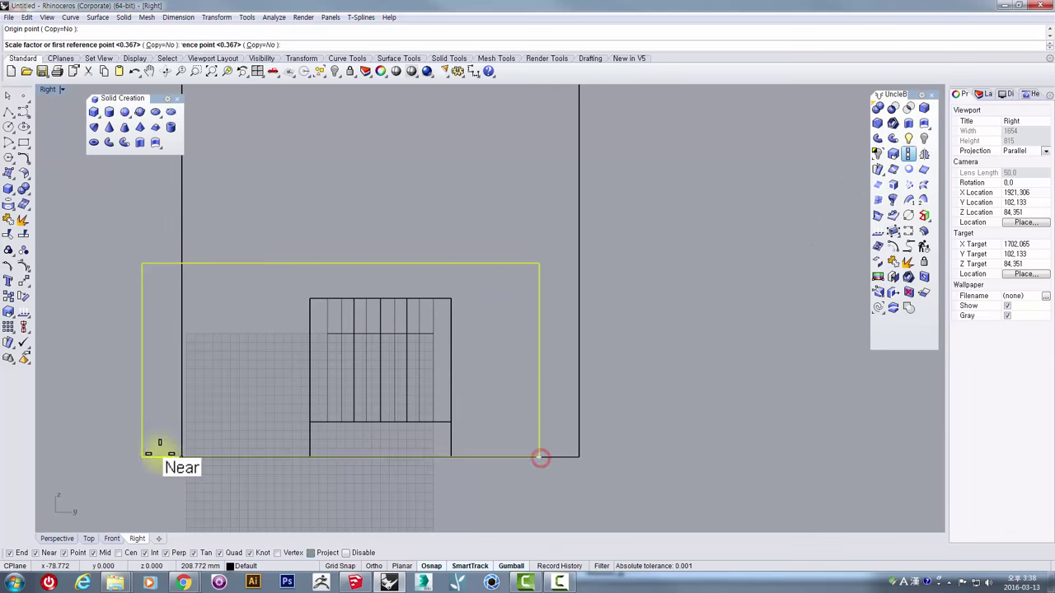
click(142, 456)
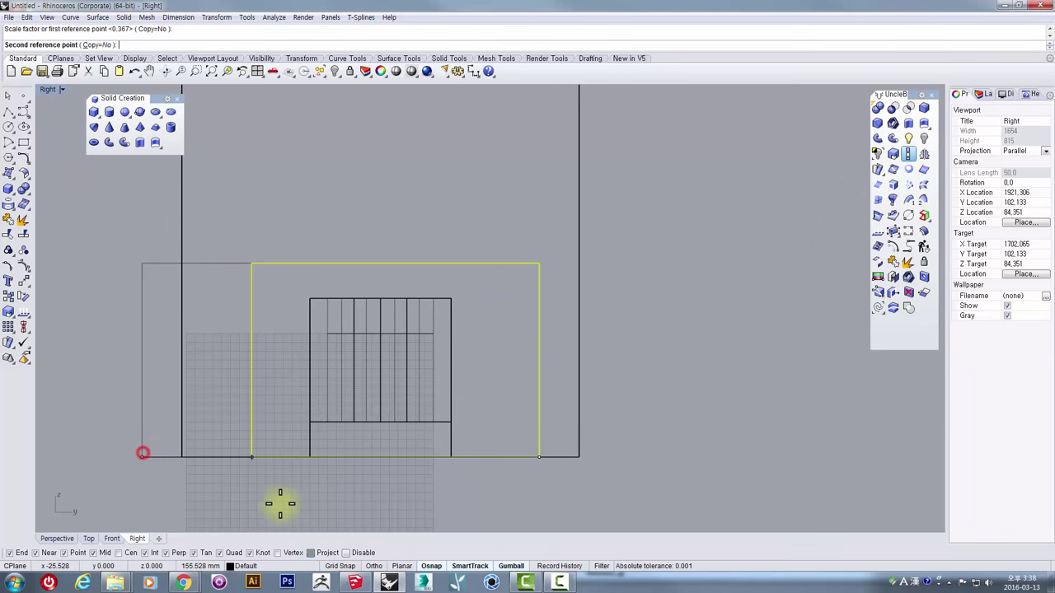
click(312, 452)
right_drag(348, 480, 373, 476)
key(ctrl+z)
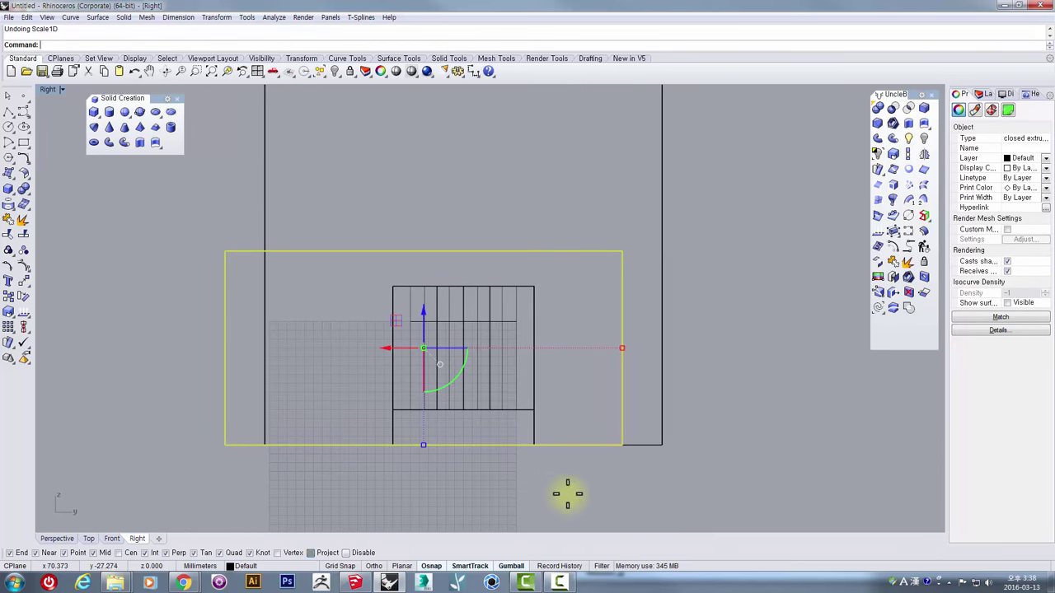
Step: Scale the block in one direction from its lower corner until its opposite end aligns with the holder body's far side
right_click(624, 439)
click(622, 445)
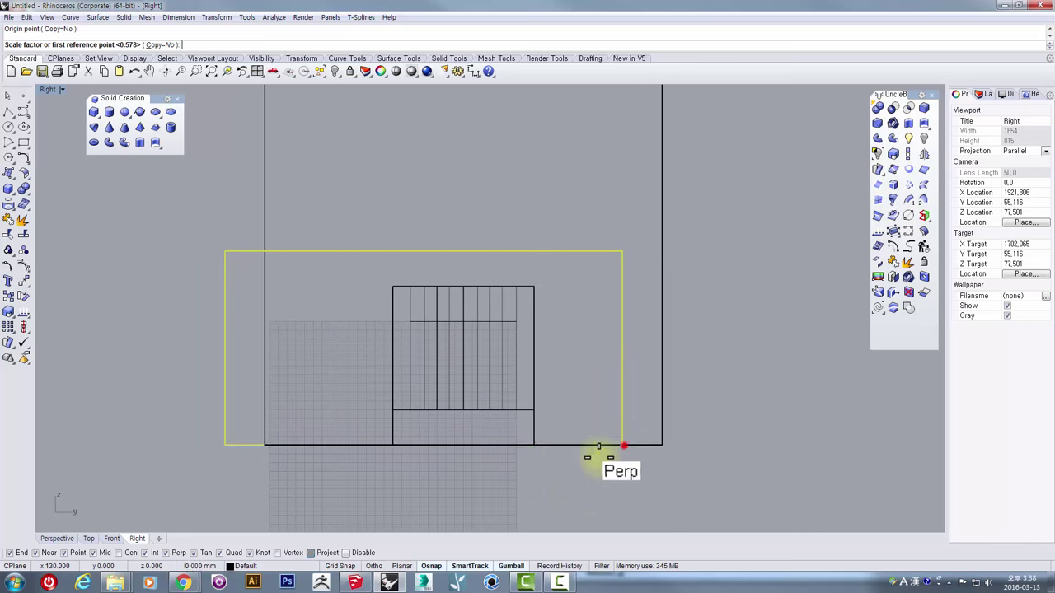
click(225, 445)
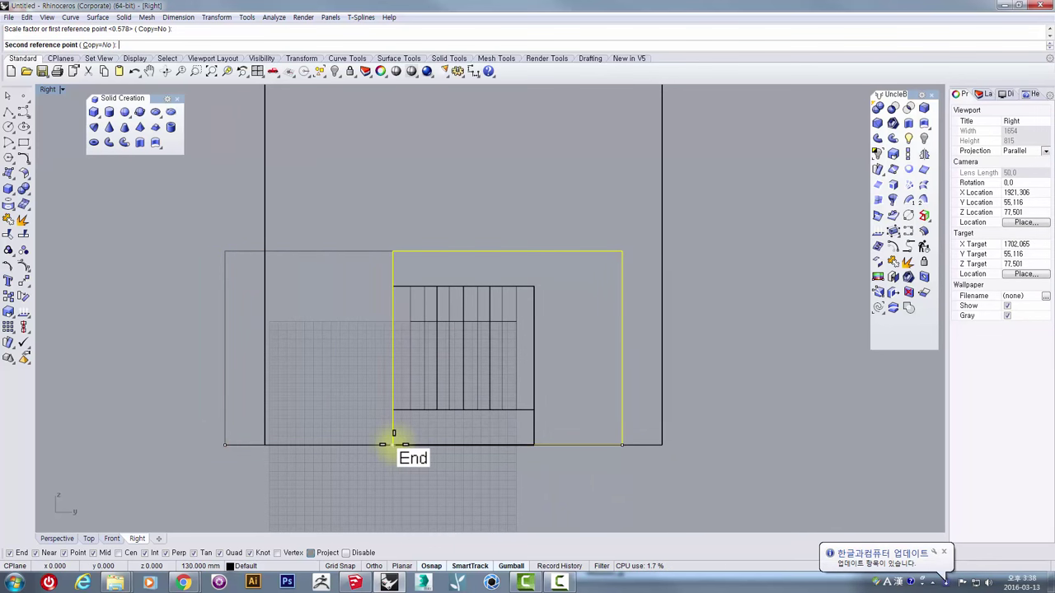
click(394, 446)
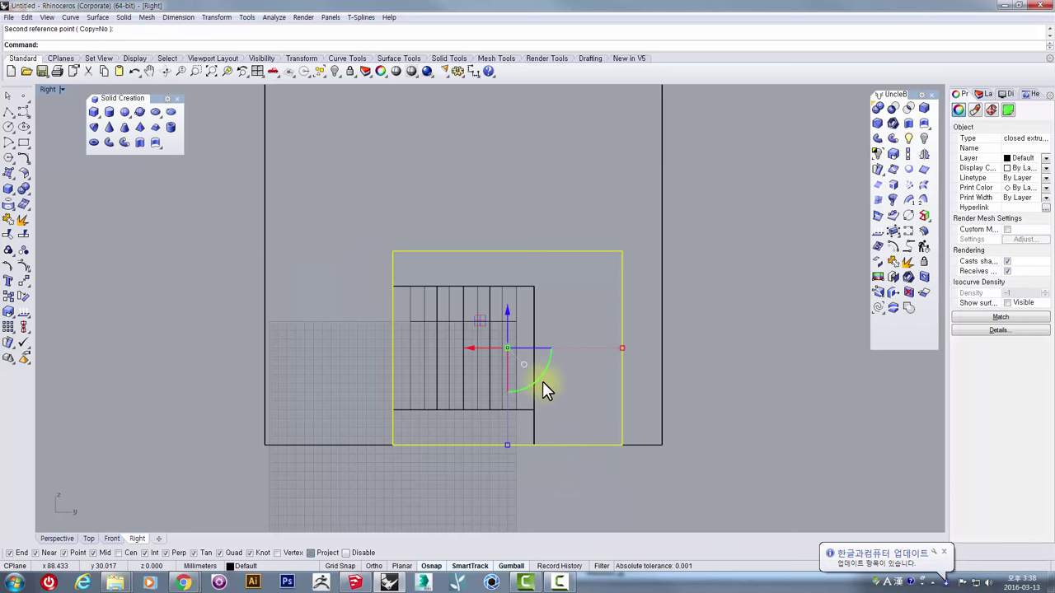
Step: Scale the block's length to 250 mm in one direction from its fixed lower corner
key(Return)
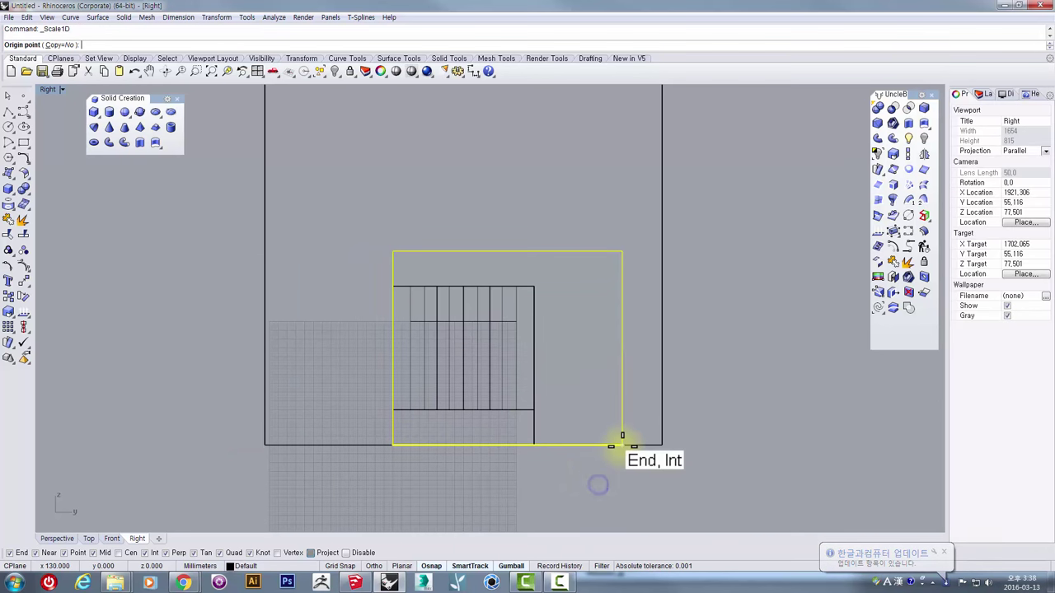
click(622, 445)
click(393, 445)
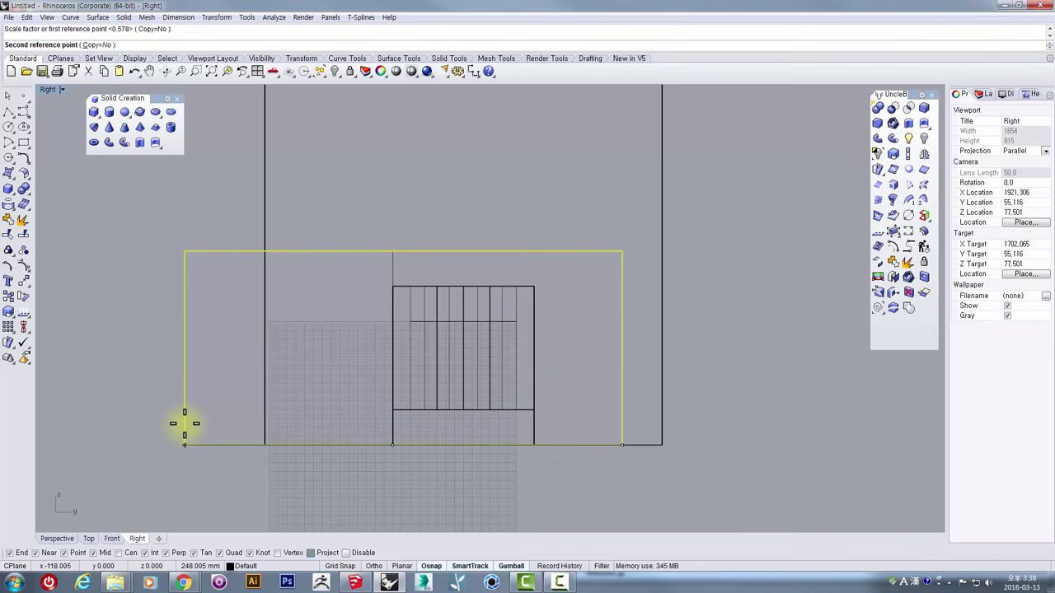
text(250)
key(Return)
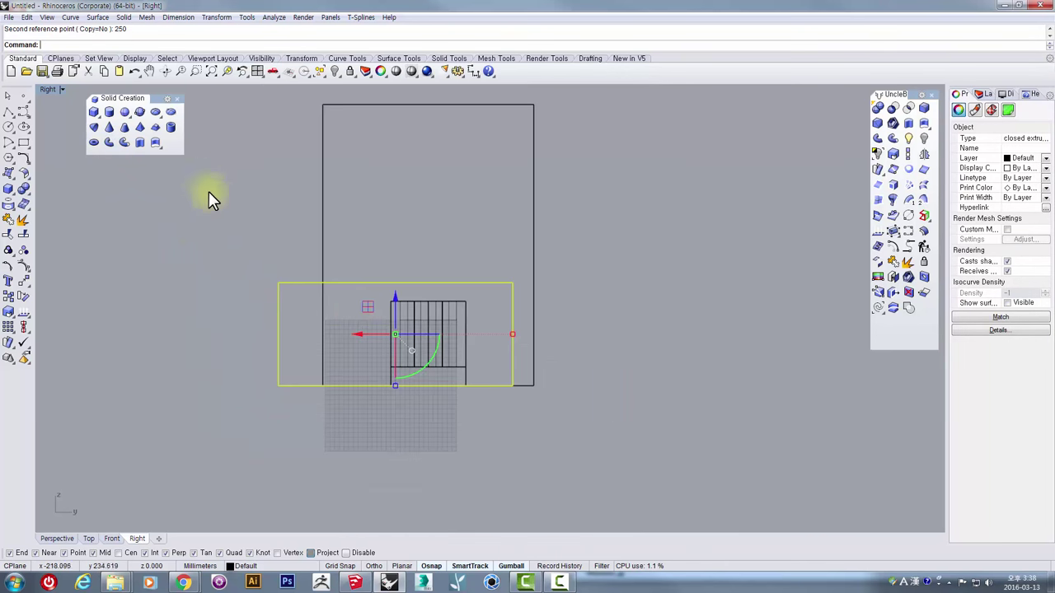
scroll(330, 318, up, 4)
Step: Delete the holder variant with the tall upright block in the Perspective view, keeping the low cross block variant
double_click(45, 90)
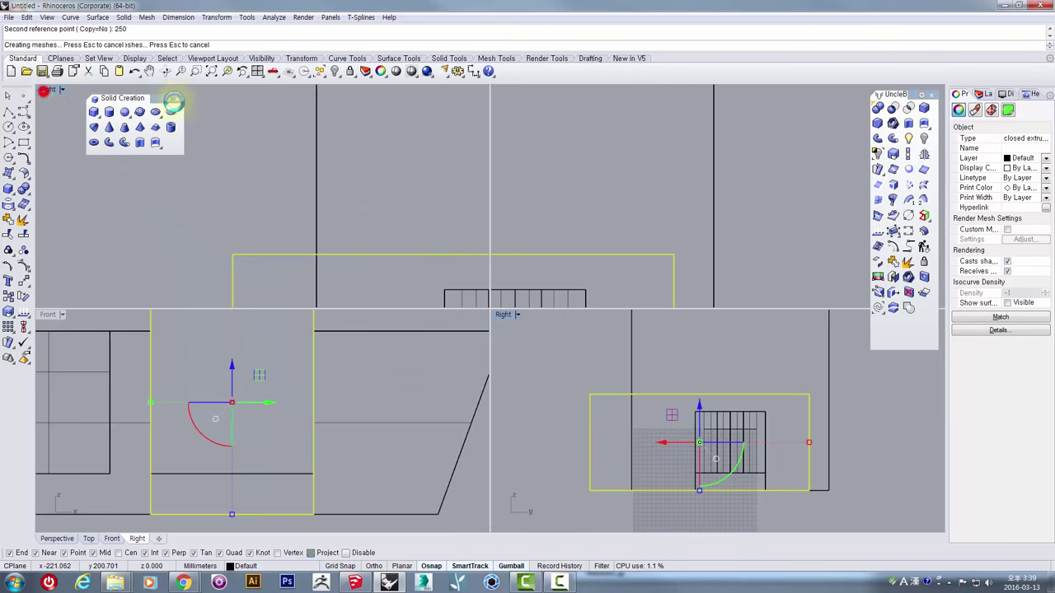
double_click(517, 90)
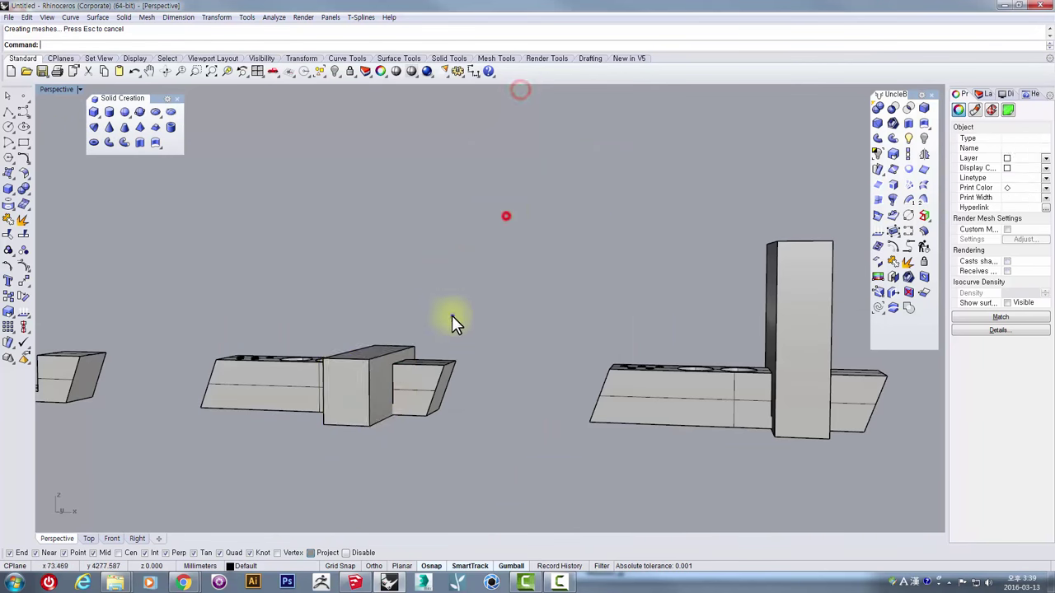
right_drag(452, 322, 640, 431)
click(545, 257)
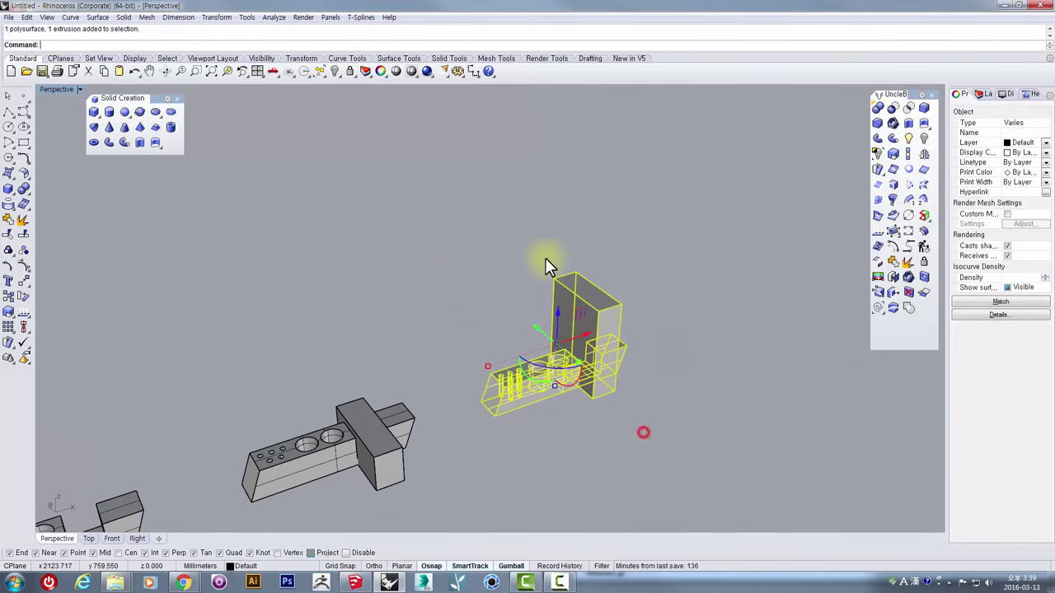
key(Delete)
scroll(379, 421, up, 3)
shift+right_drag(379, 425, 595, 301)
scroll(554, 311, up, 6)
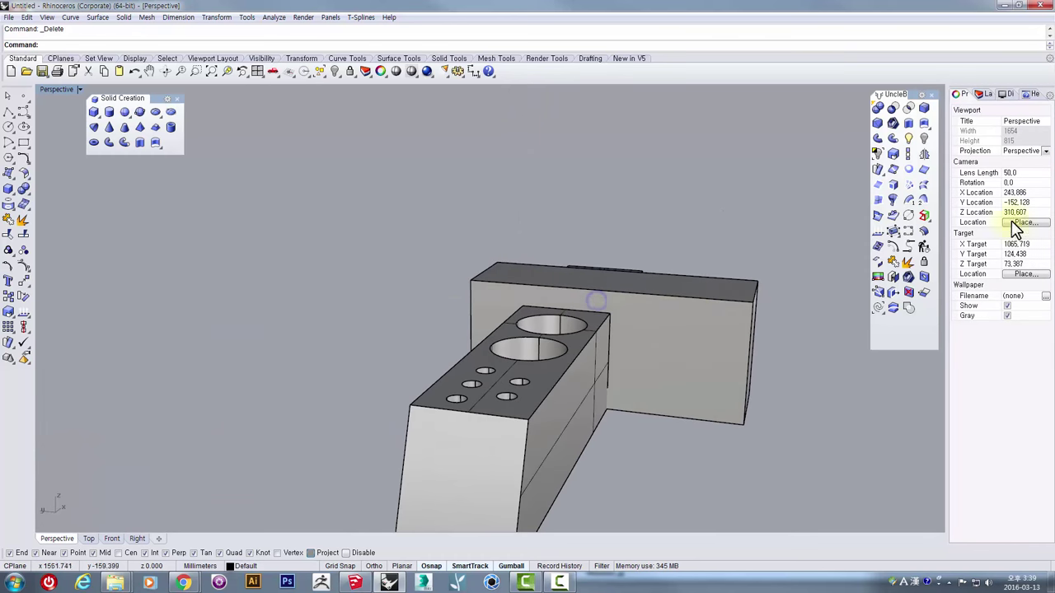
Step: Try sliding the cross block along its length, freehand by about 60 mm and by an entered offset, undoing both moves
drag(1054, 62, 544, 82)
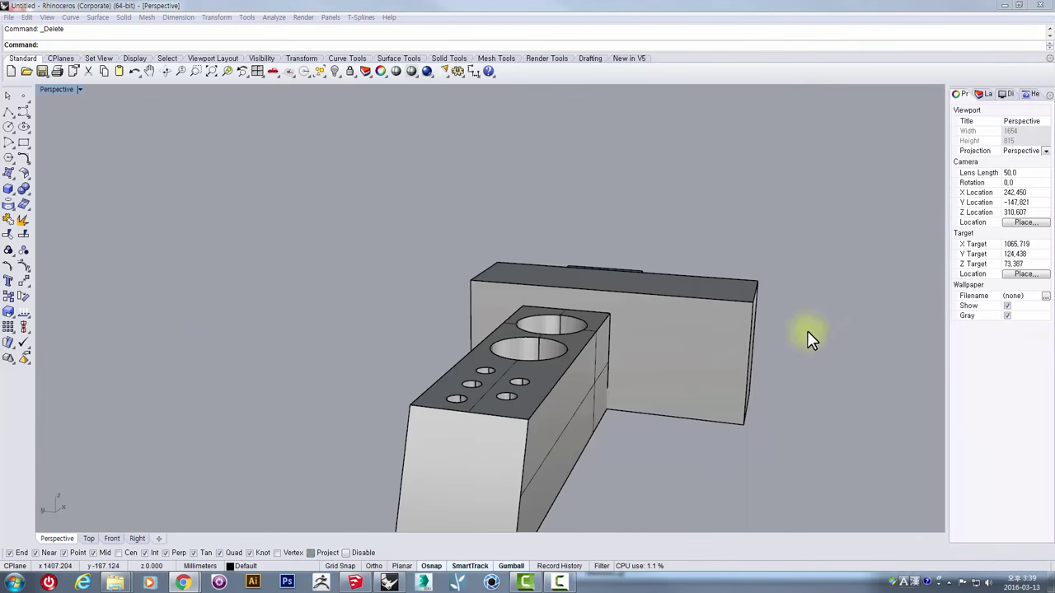
click(748, 348)
right_drag(748, 348, 552, 342)
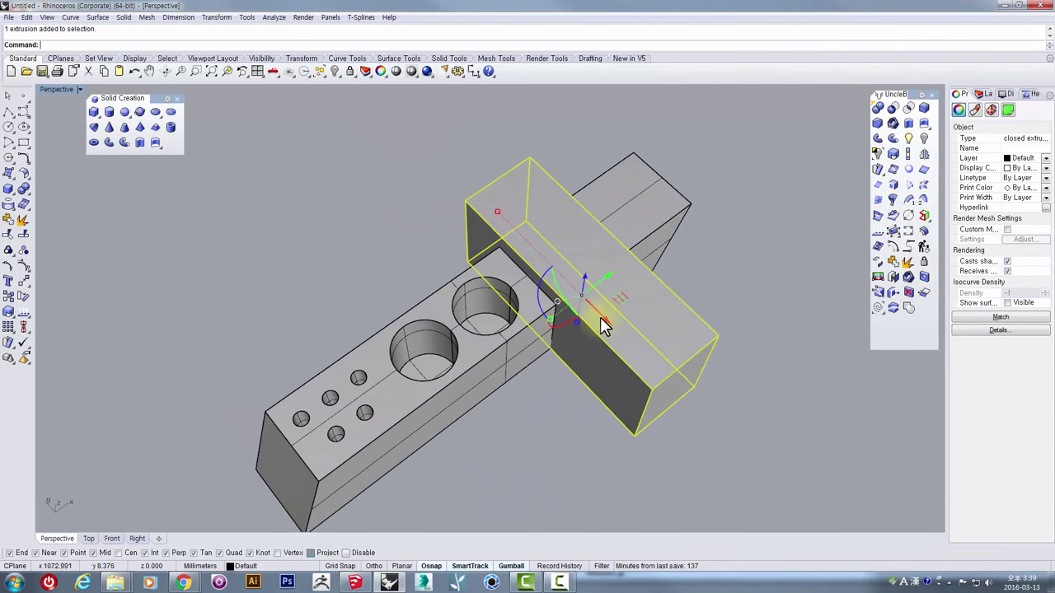
drag(601, 319, 561, 270)
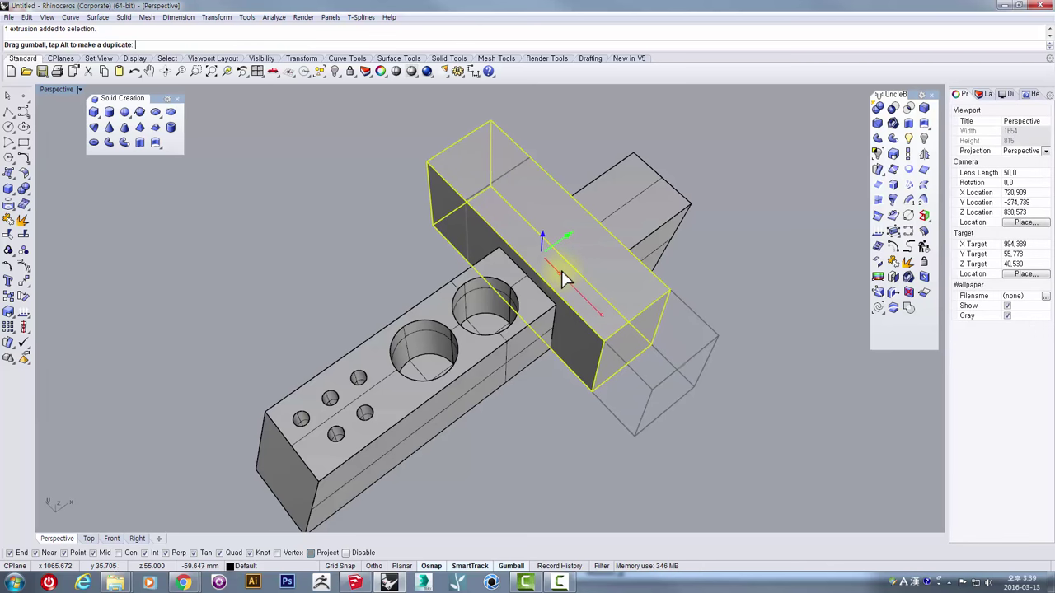
key(ctrl+z)
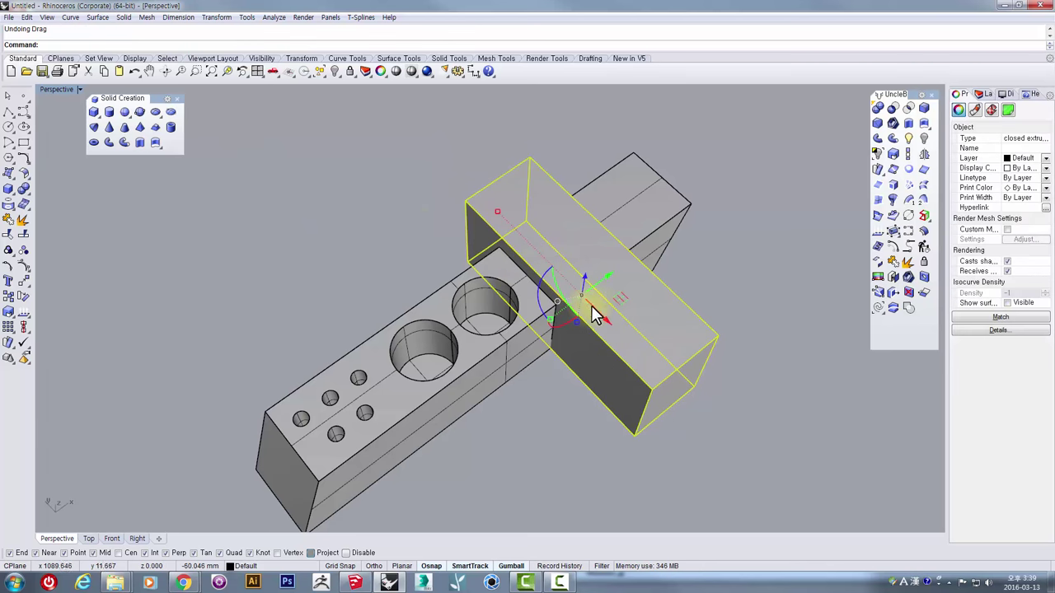
drag(596, 315, 599, 319)
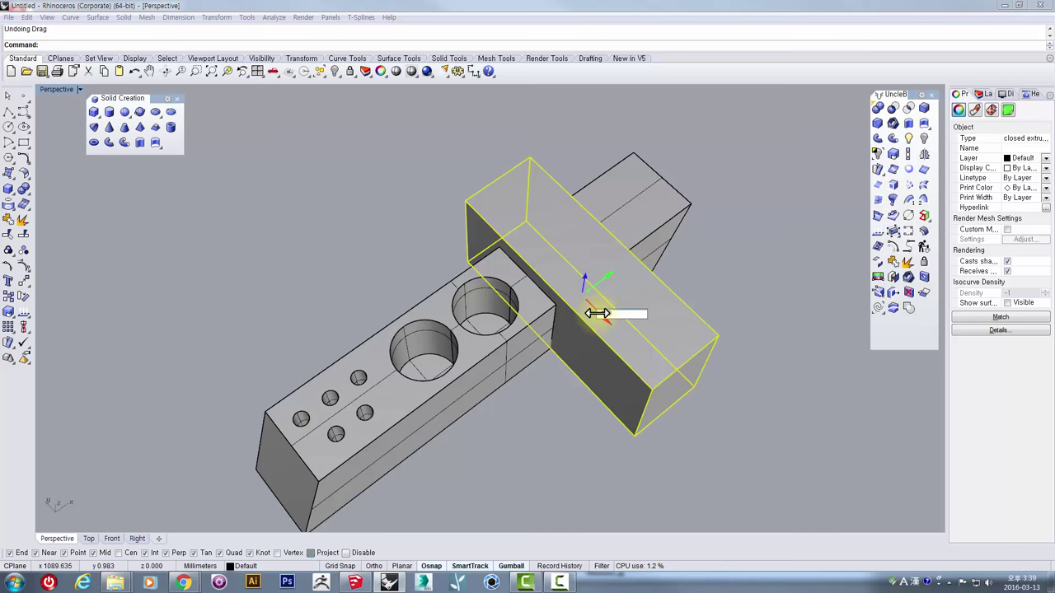
text(-10)
key(Return)
key(ctrl+z)
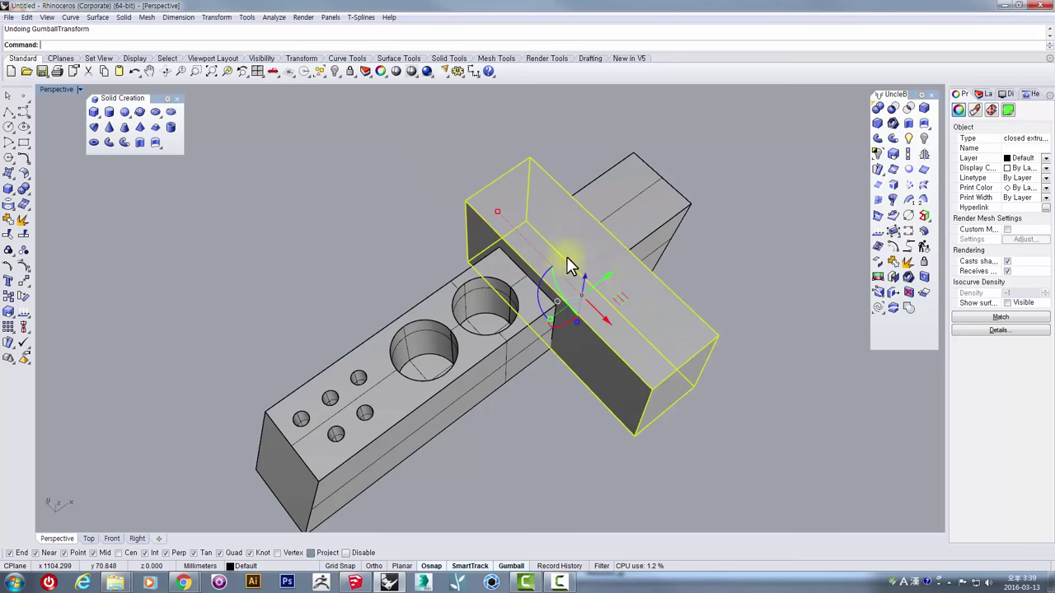
Step: Shift the cross block by -50 mm along the gumball's red axis and check its position on the holder from several angles
click(602, 315)
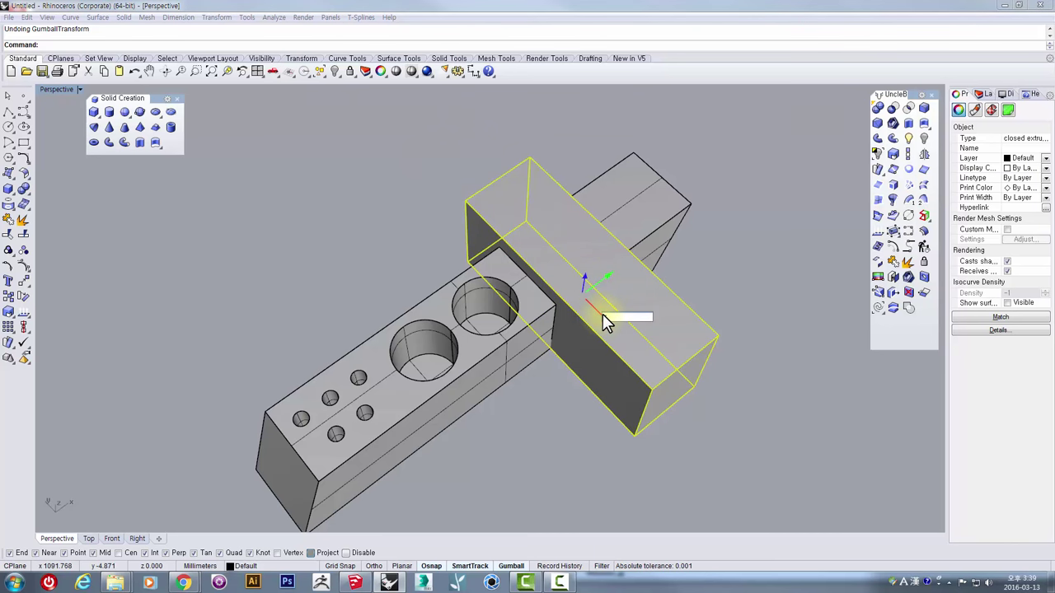
text(-10)
key(Return)
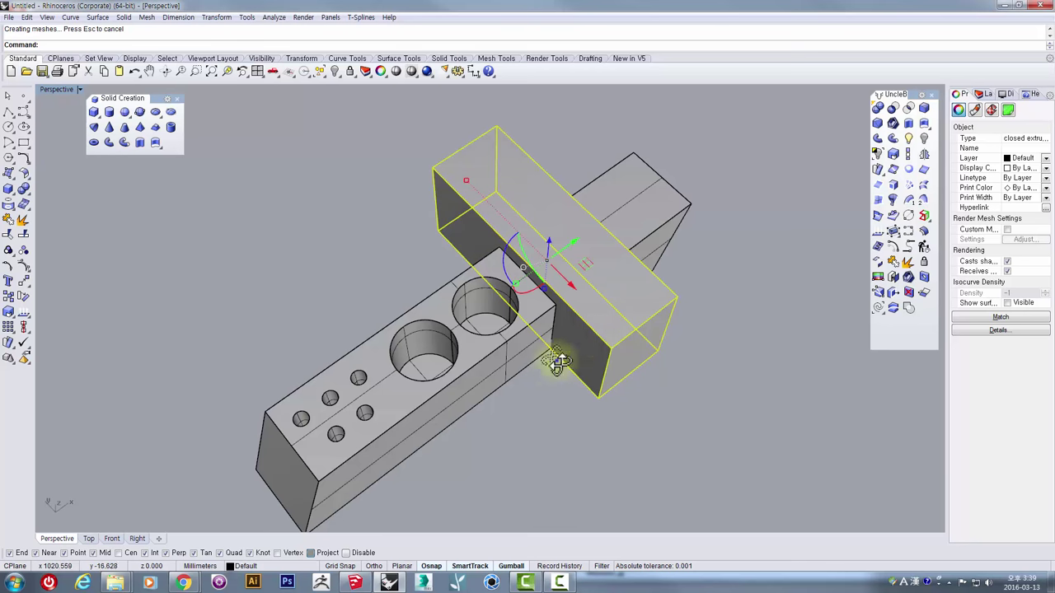
right_drag(558, 362, 646, 263)
scroll(494, 245, up, 6)
right_drag(502, 262, 409, 302)
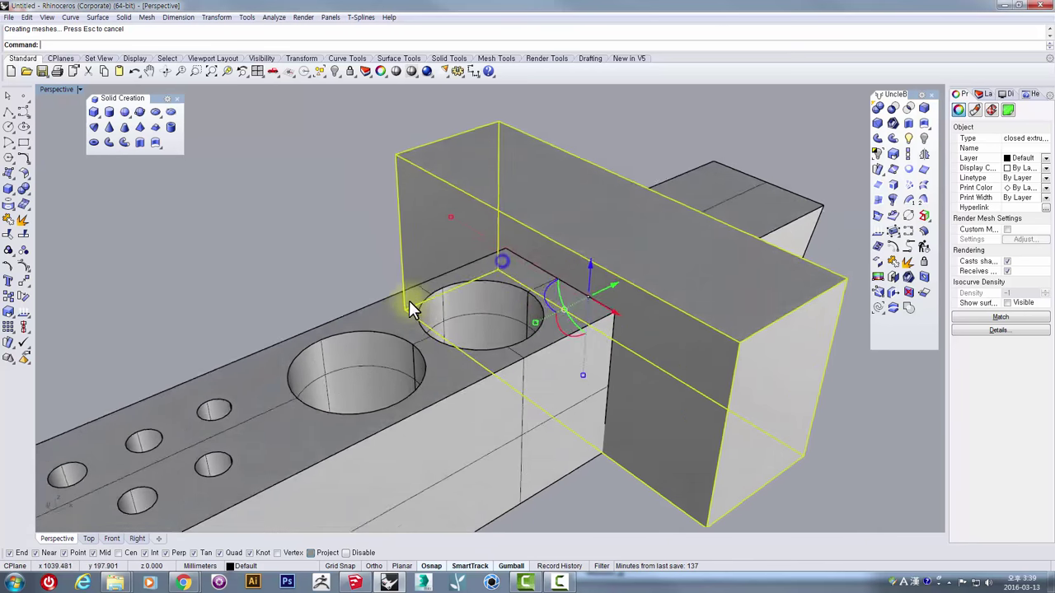
scroll(412, 298, down, 6)
shift+right_drag(485, 277, 486, 347)
right_drag(494, 329, 443, 291)
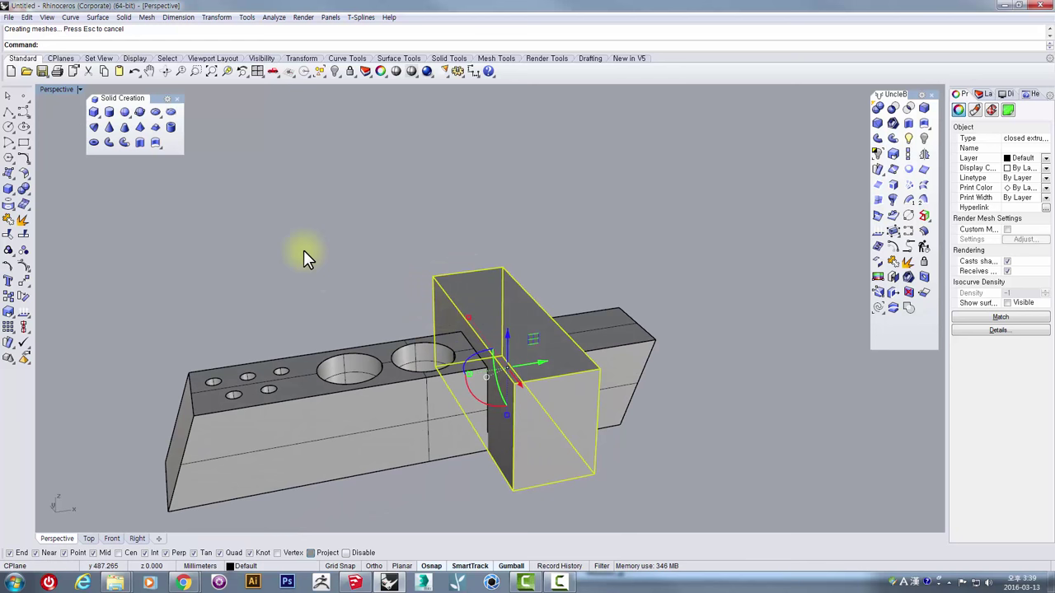
Step: Scale the cross block's height in the Right view from its lower corner by a factor of about 1.47
double_click(50, 87)
scroll(664, 436, down, 2)
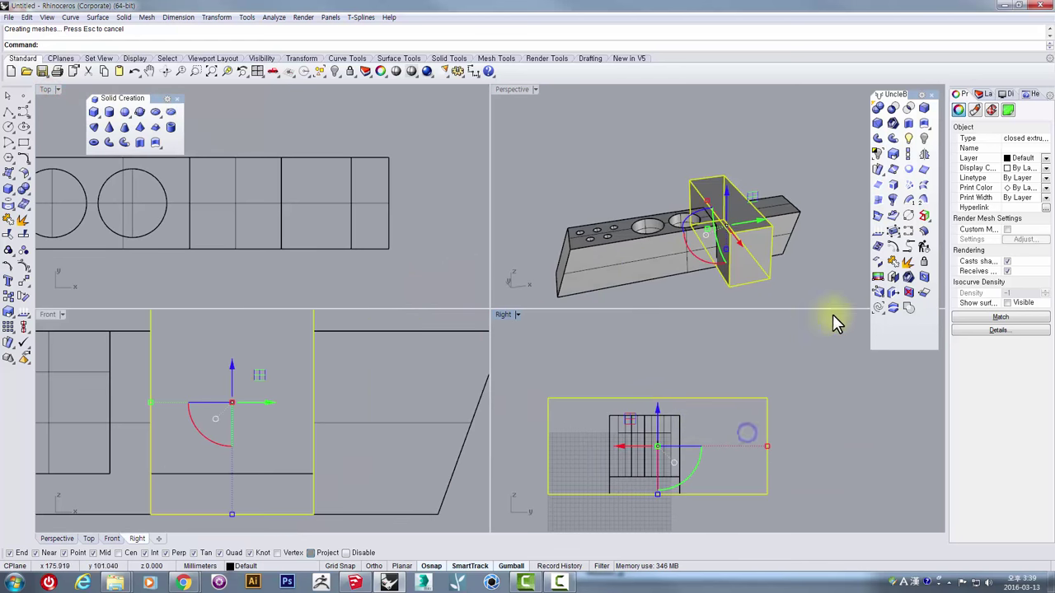
click(907, 154)
click(767, 495)
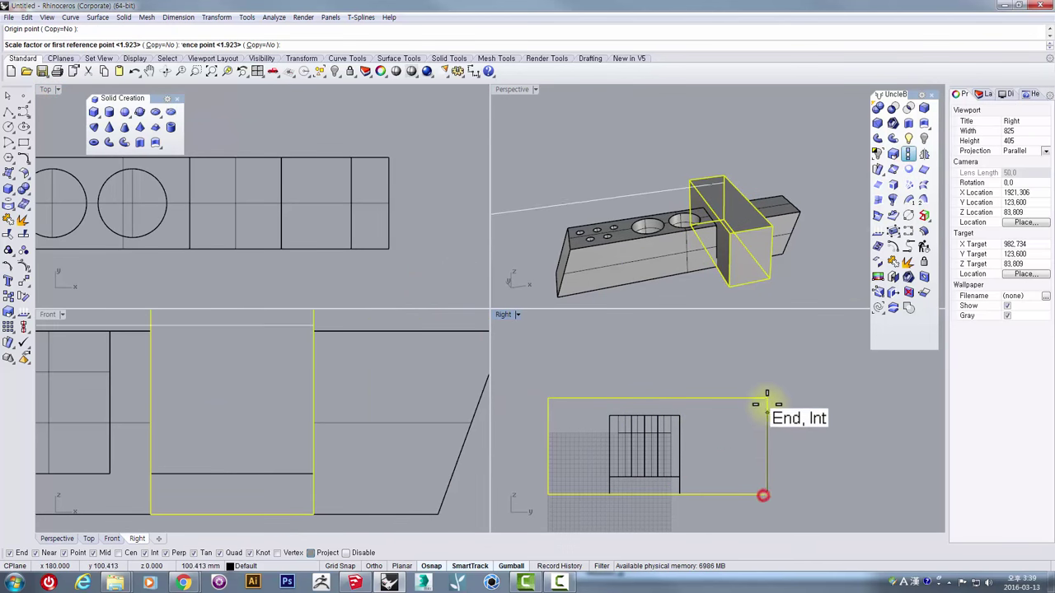
click(766, 400)
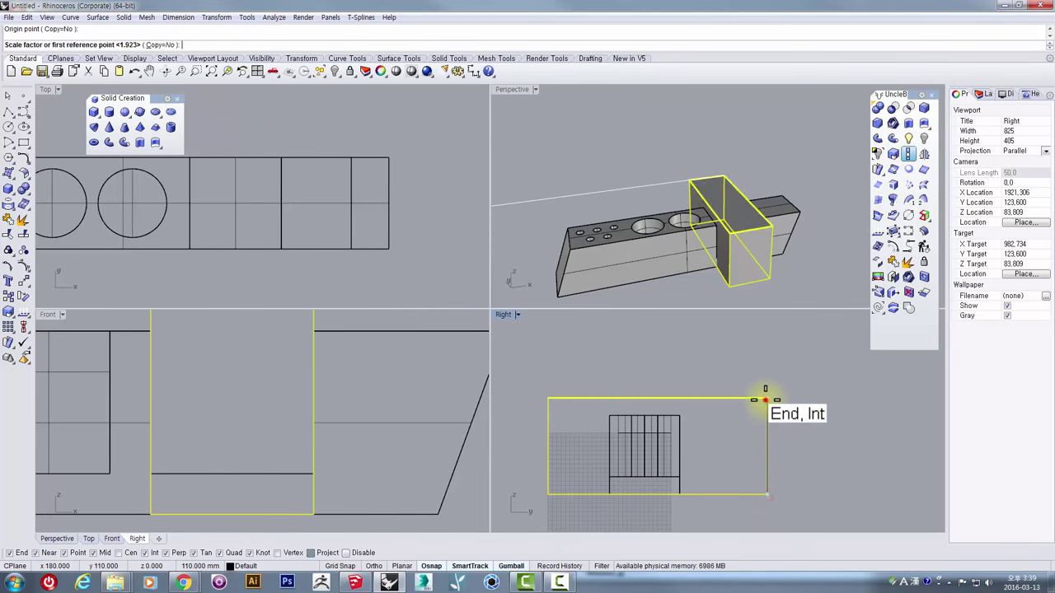
click(775, 352)
Step: Lengthen the cross block freehand in the Right view, scaling in one direction from its lower corner at the origin and pulling the opposite end outward
right_drag(766, 401, 627, 458)
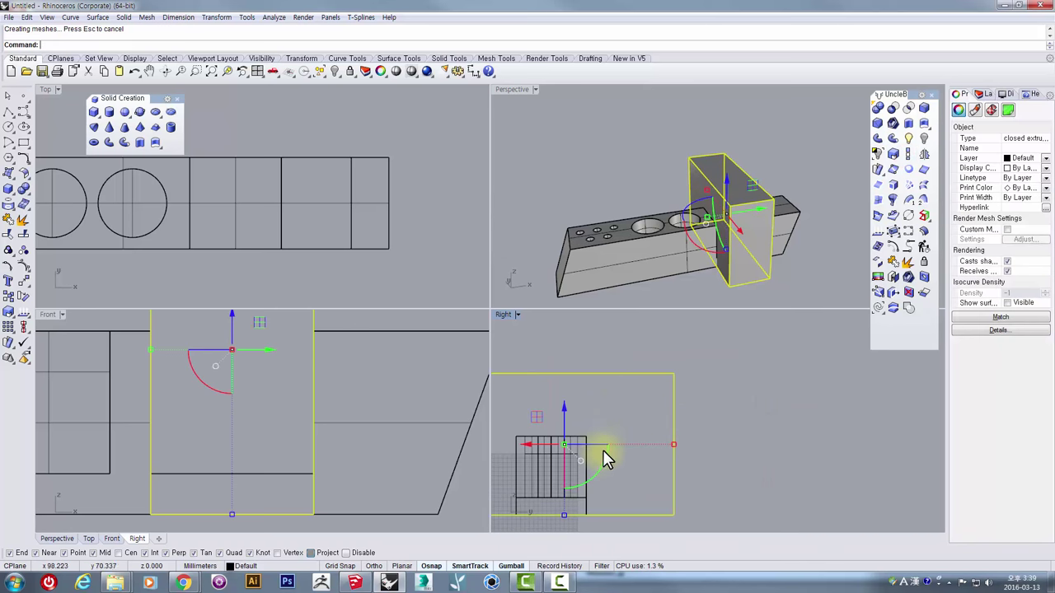
scroll(689, 450, down, 3)
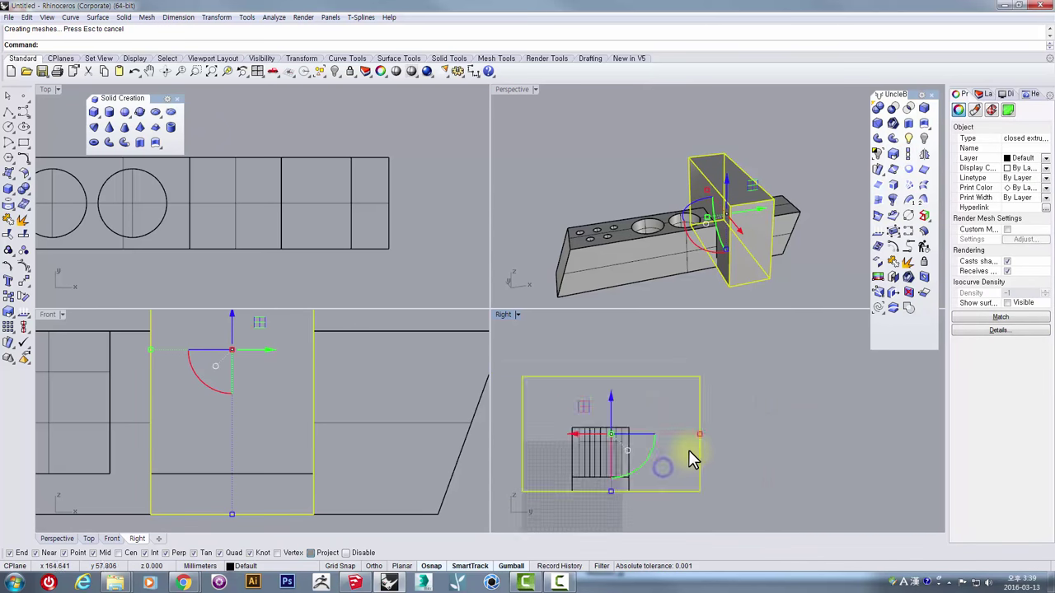
right_click(672, 408)
click(554, 483)
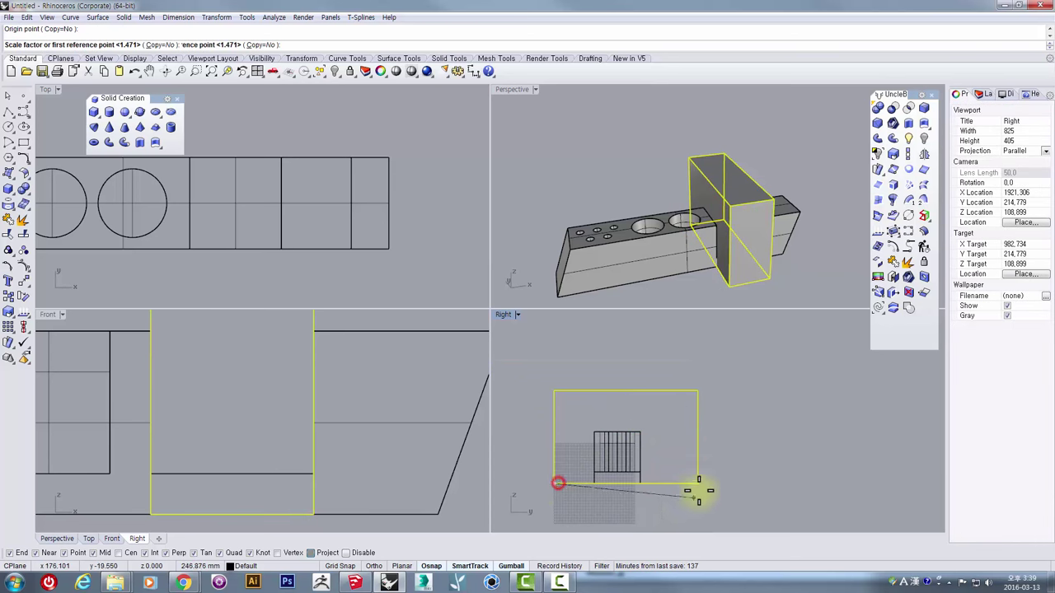
click(697, 484)
click(727, 484)
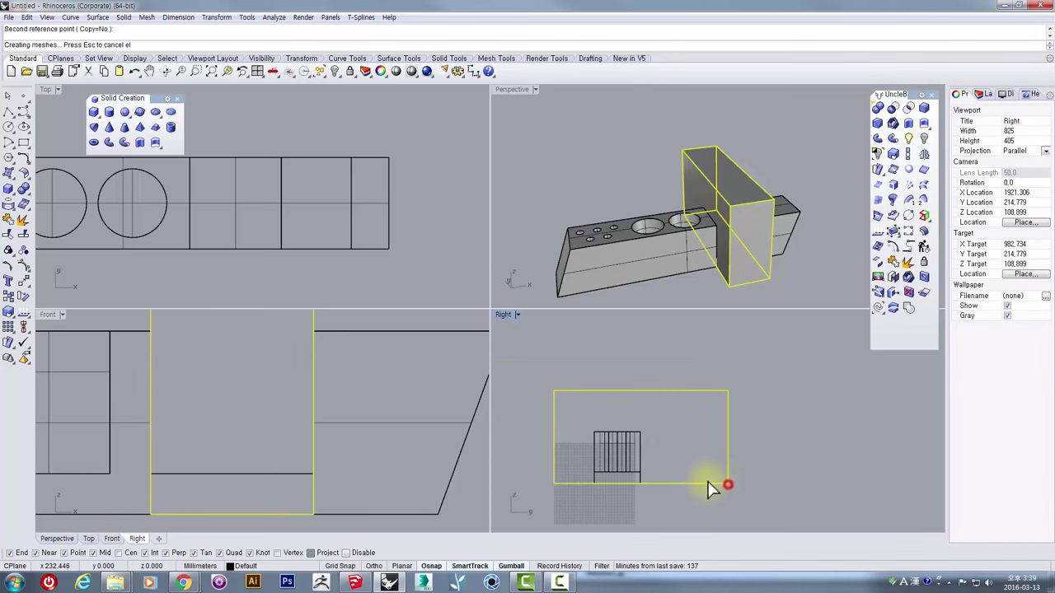
scroll(708, 486, up, 2)
Step: Maximize the Right view around the cross block and start a polyline
double_click(505, 315)
right_drag(501, 319, 620, 349)
scroll(581, 391, down, 3)
scroll(577, 305, up, 2)
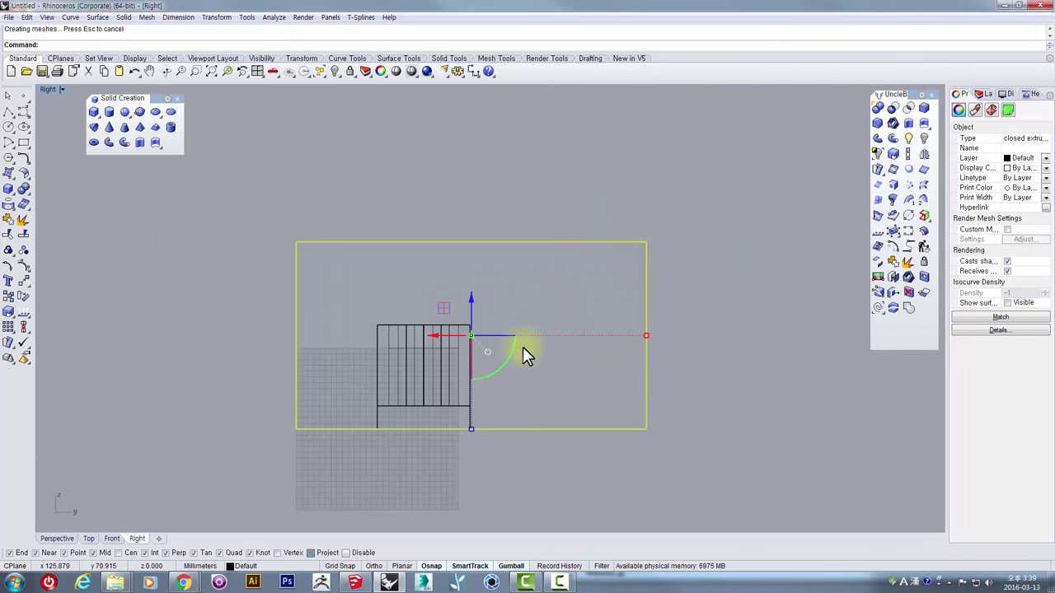
right_drag(547, 275, 525, 325)
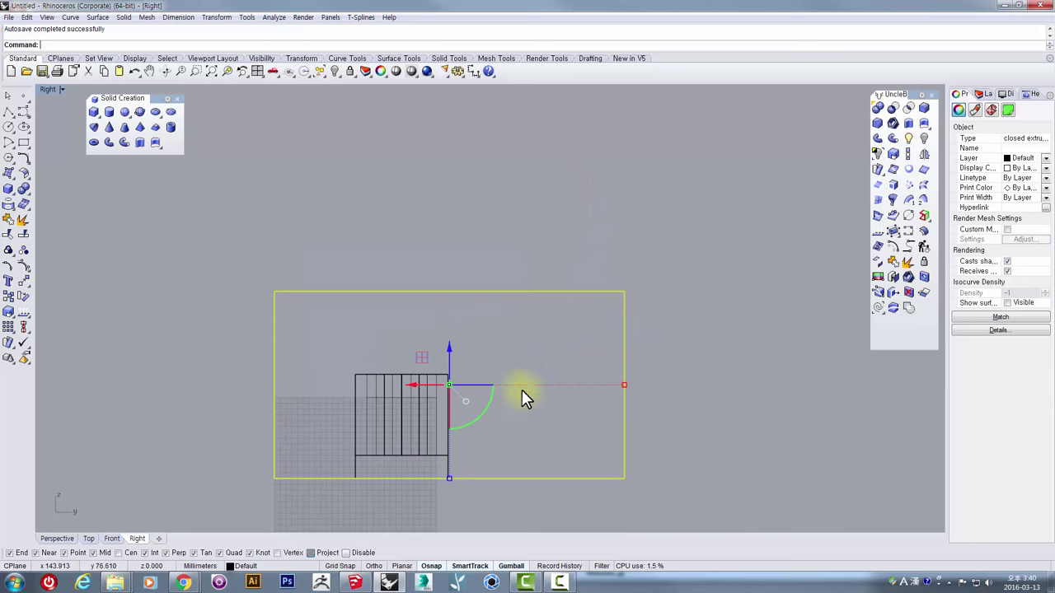
click(9, 117)
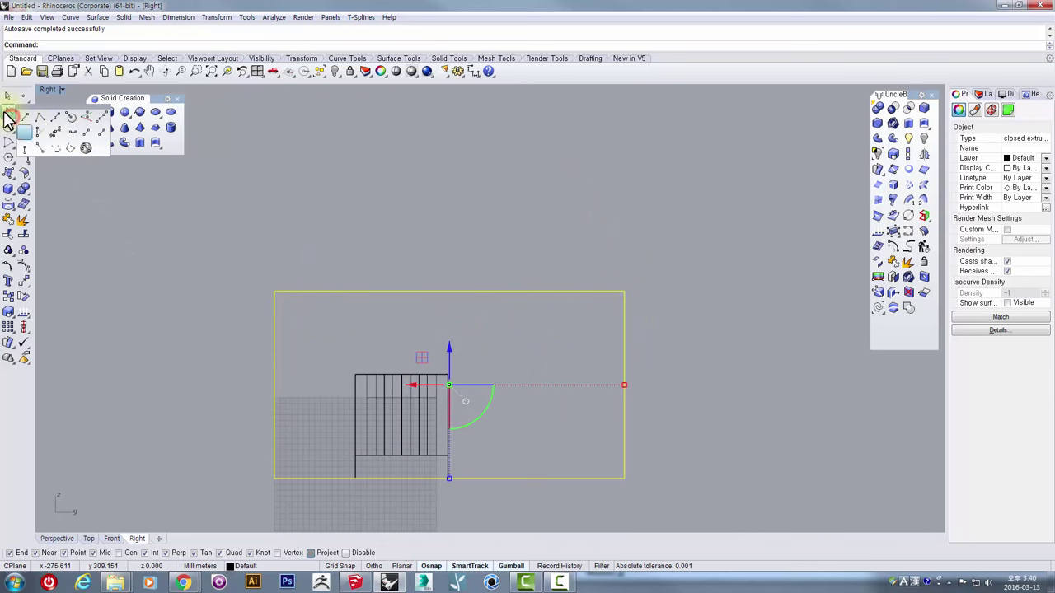
click(11, 120)
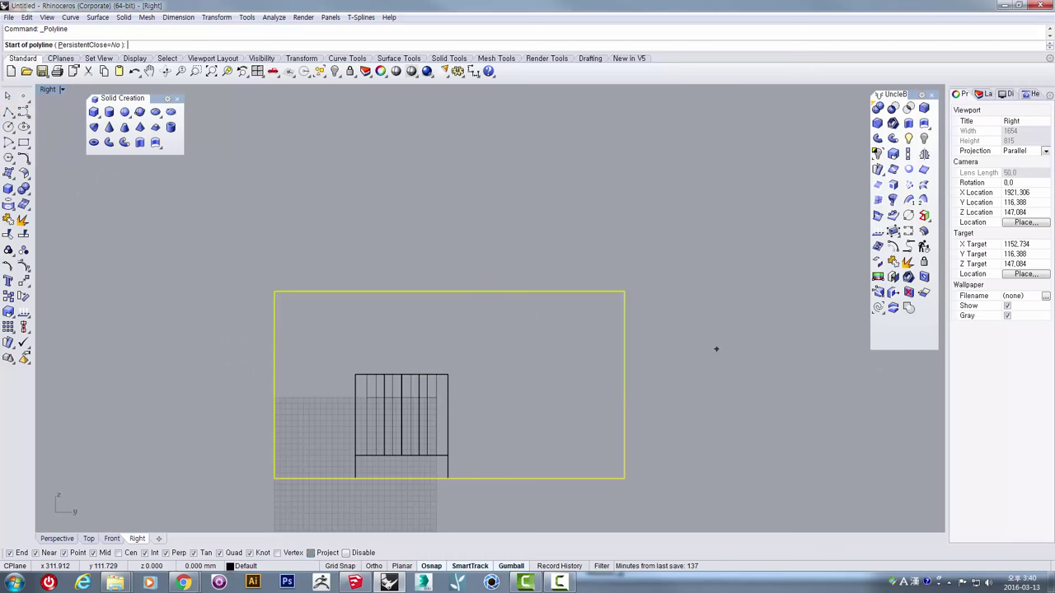
Step: Switch to the browser to examine the wooden desk organizer photo on Pinterest, move its window aside, and return to Rhino
key(alt+Tab)
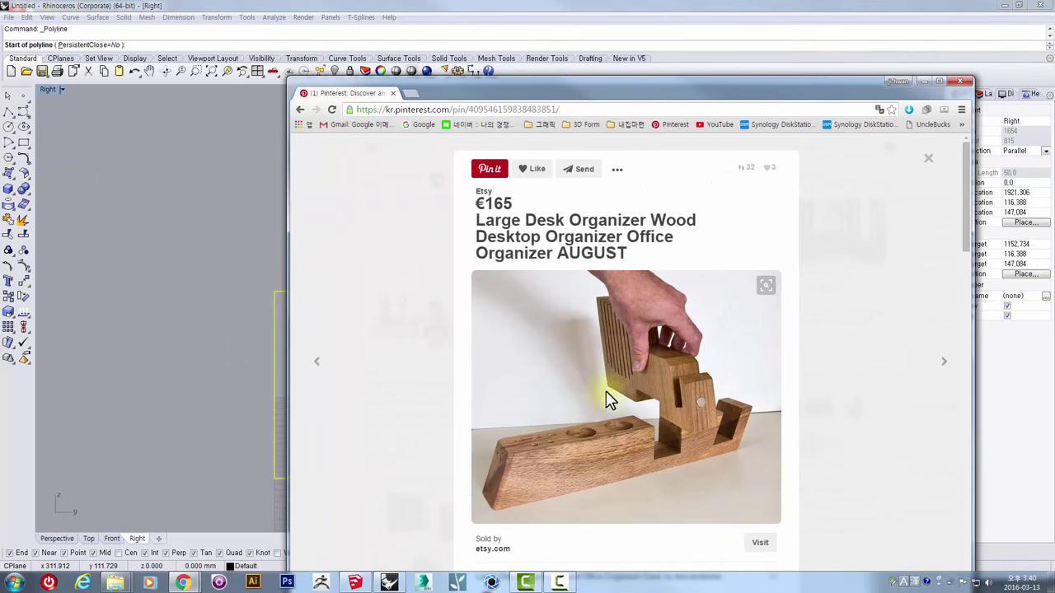
drag(740, 95, 1054, 91)
click(652, 366)
Step: Draw a single steep slanted line beside the cross block's long end in the Right view, extending above and below the block
right_drag(368, 409, 293, 360)
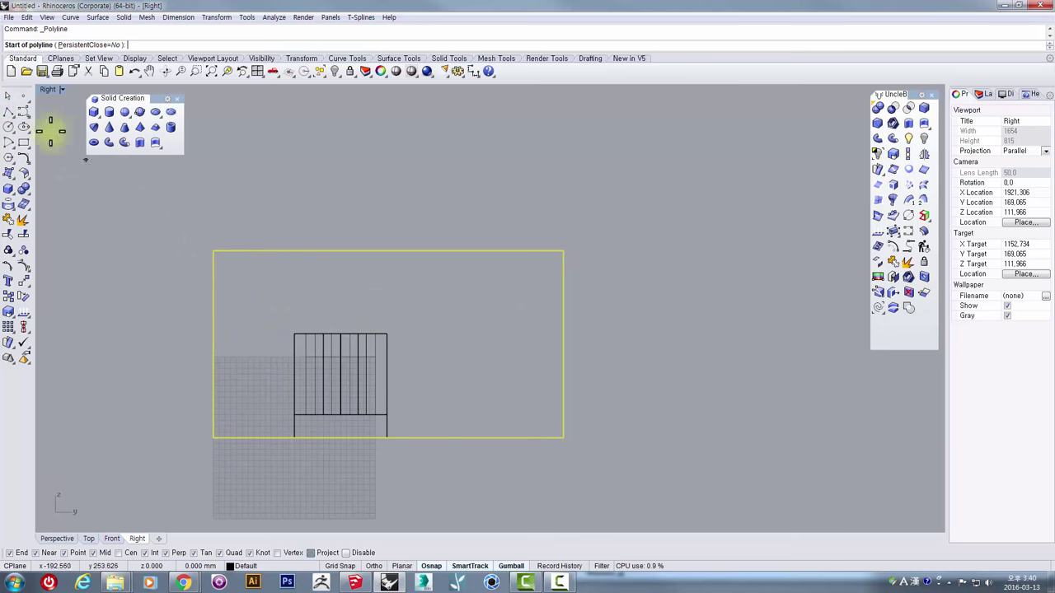
right_drag(525, 374, 477, 340)
scroll(463, 401, down, 4)
click(606, 165)
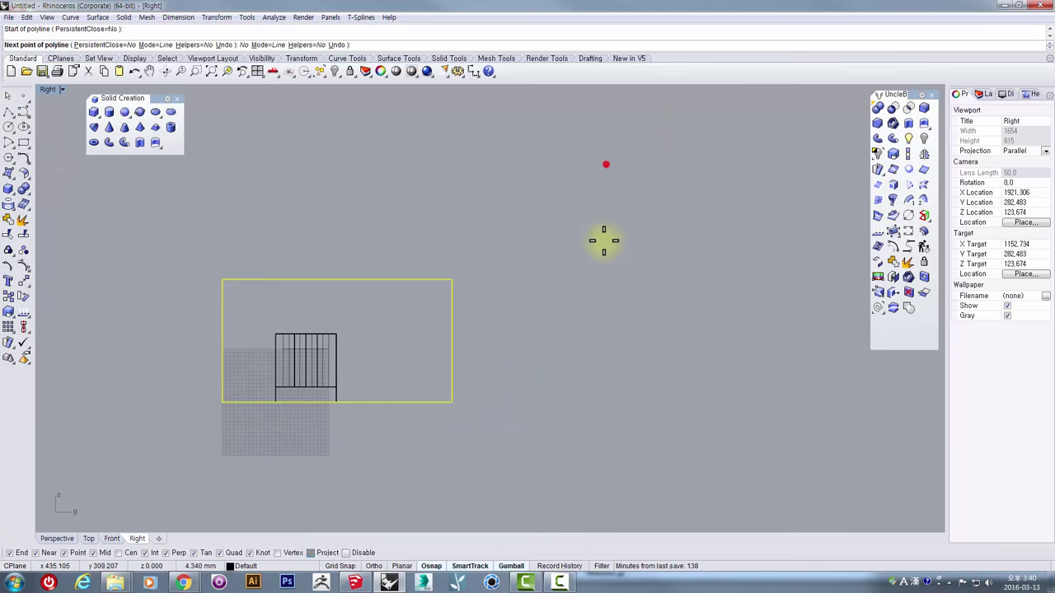
click(478, 495)
key(Return)
Step: Move the slanted line about 149 mm onto the cross block so it crosses near the upper corner of its long end
click(544, 290)
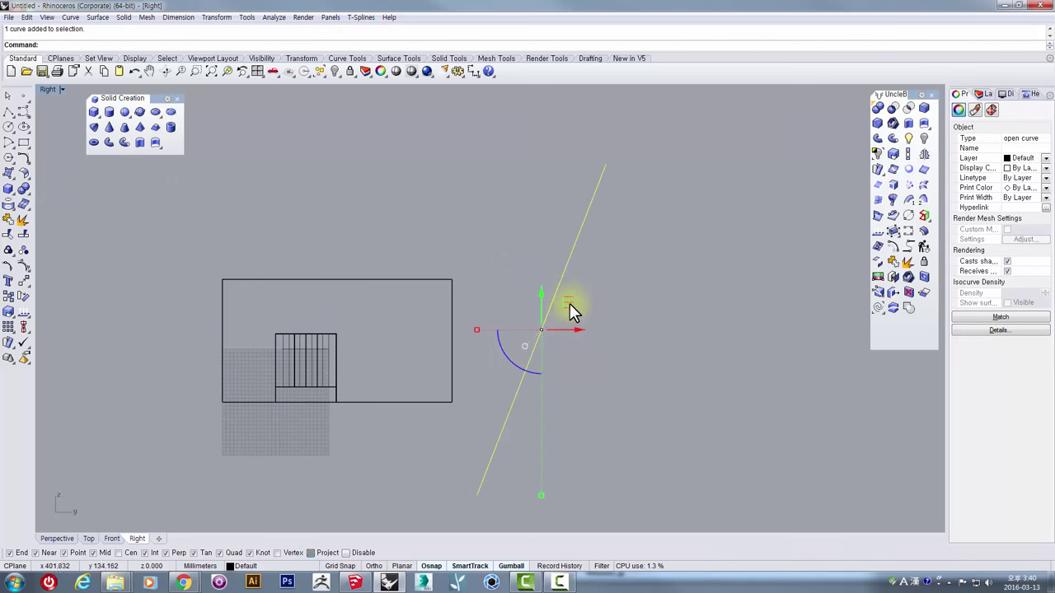
drag(569, 304, 457, 309)
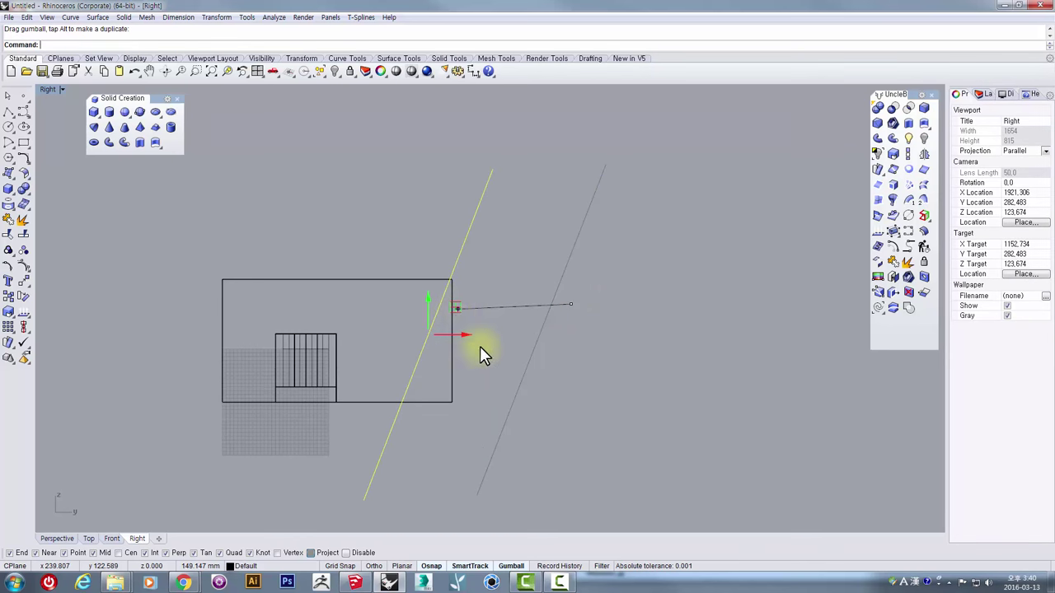
scroll(493, 394, up, 1)
right_drag(469, 394, 480, 402)
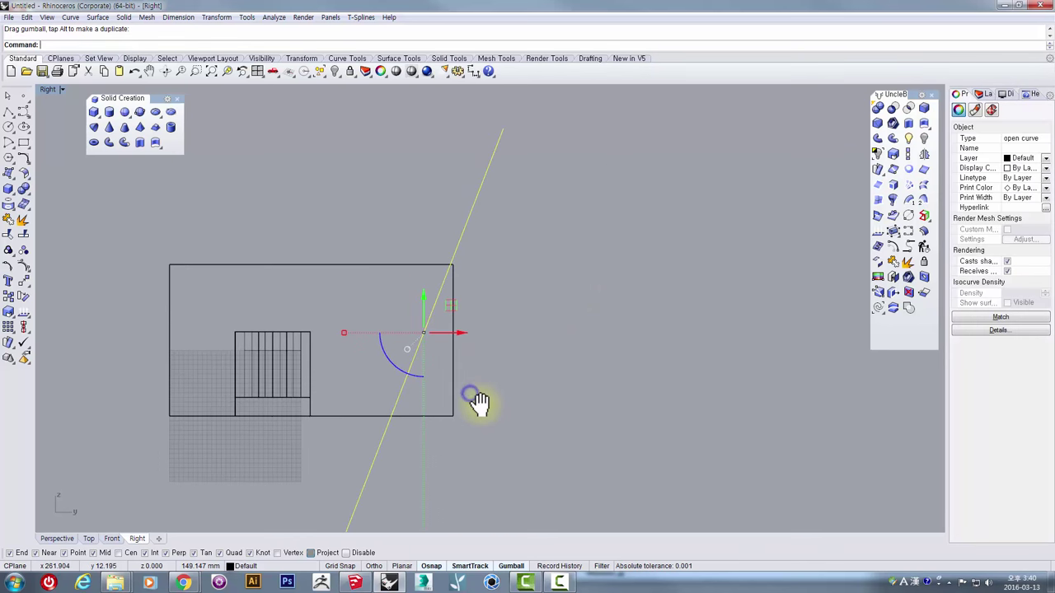
scroll(453, 289, up, 3)
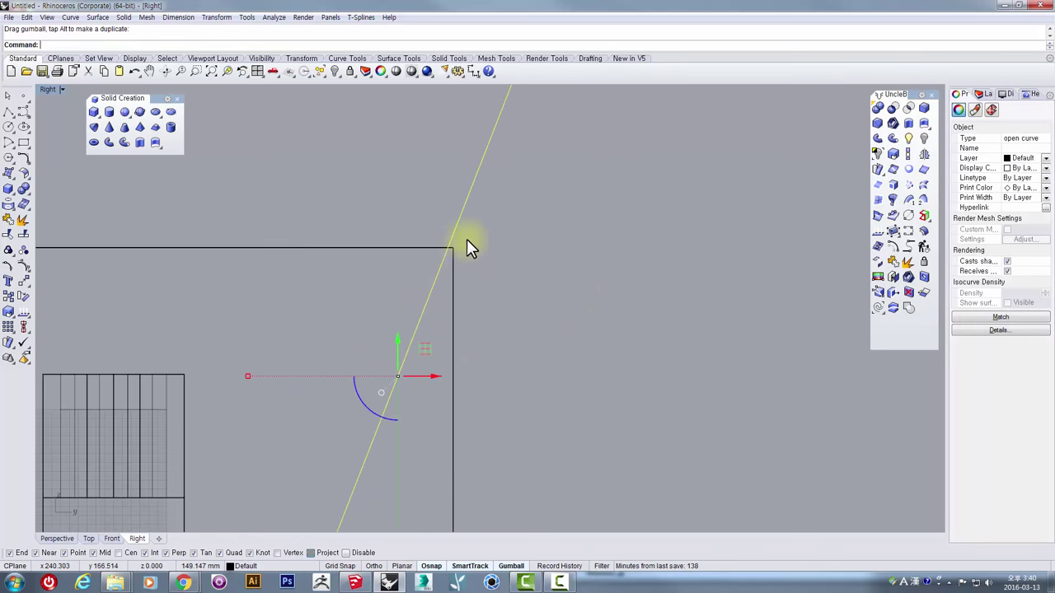
scroll(454, 247, down, 3)
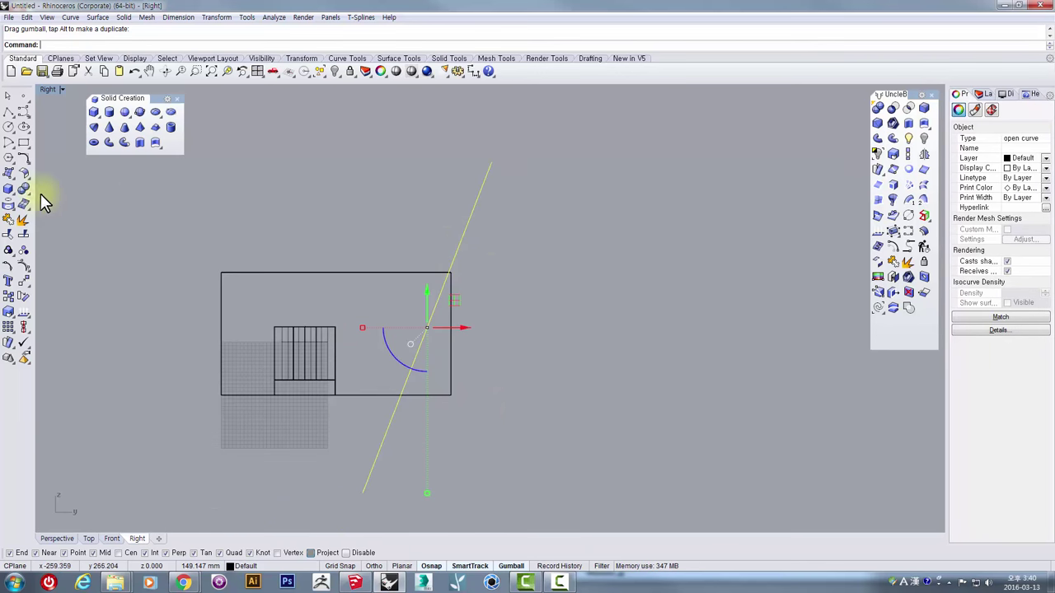
Step: Draw a closed four-sided polyline around the cross block's long end, with one edge along the slanted line and horizontal top and bottom edges
click(7, 112)
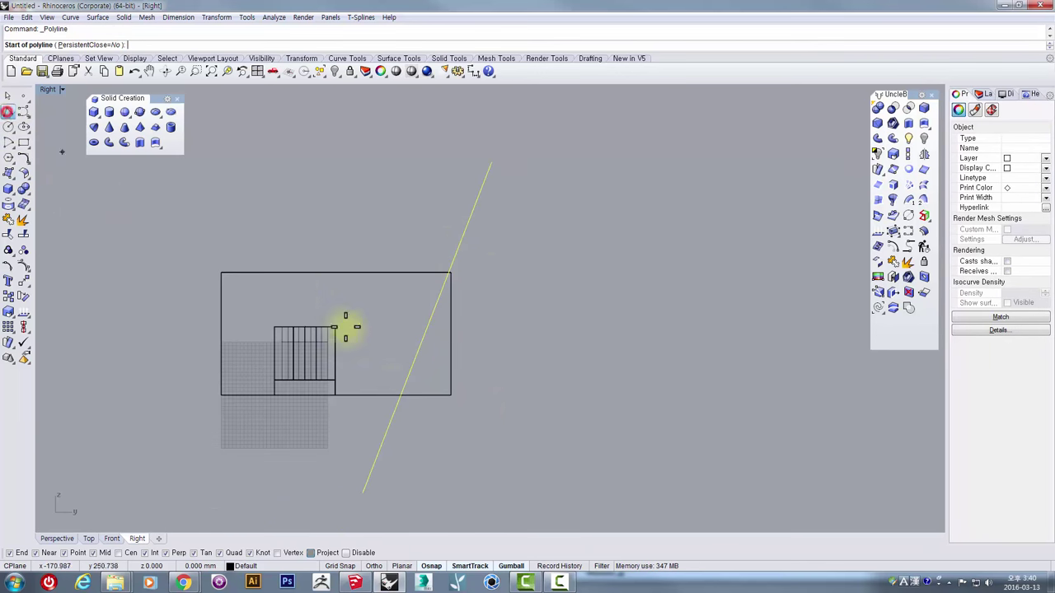
scroll(404, 407, up, 2)
right_drag(448, 419, 355, 436)
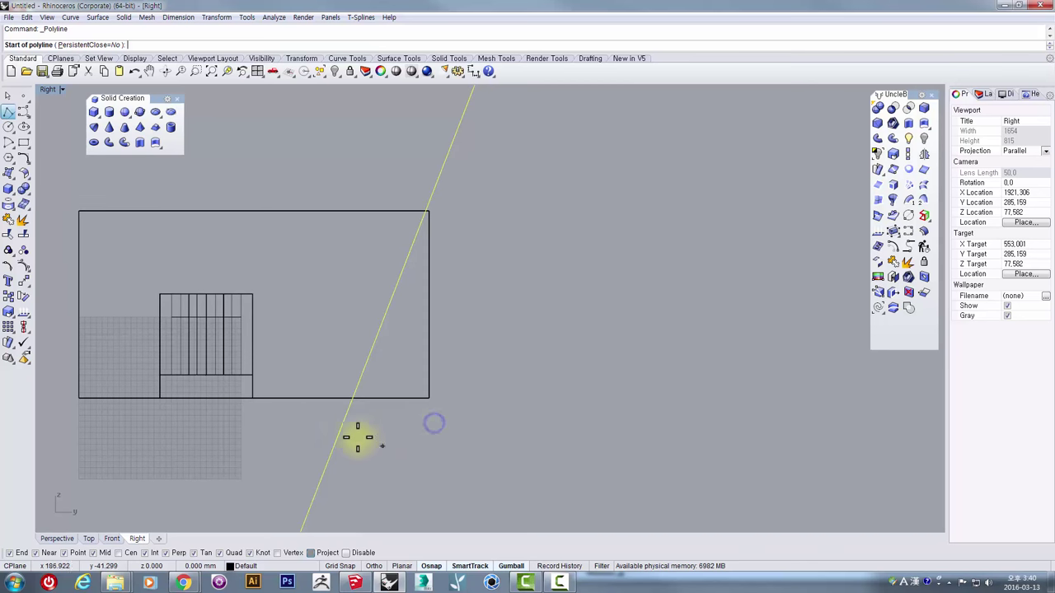
click(613, 443)
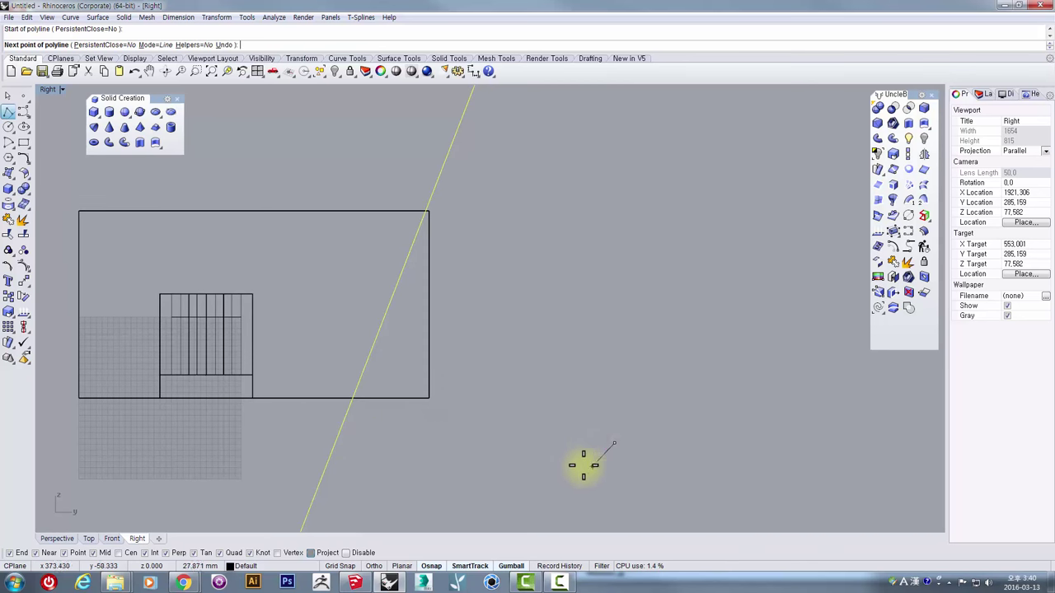
key(shift)
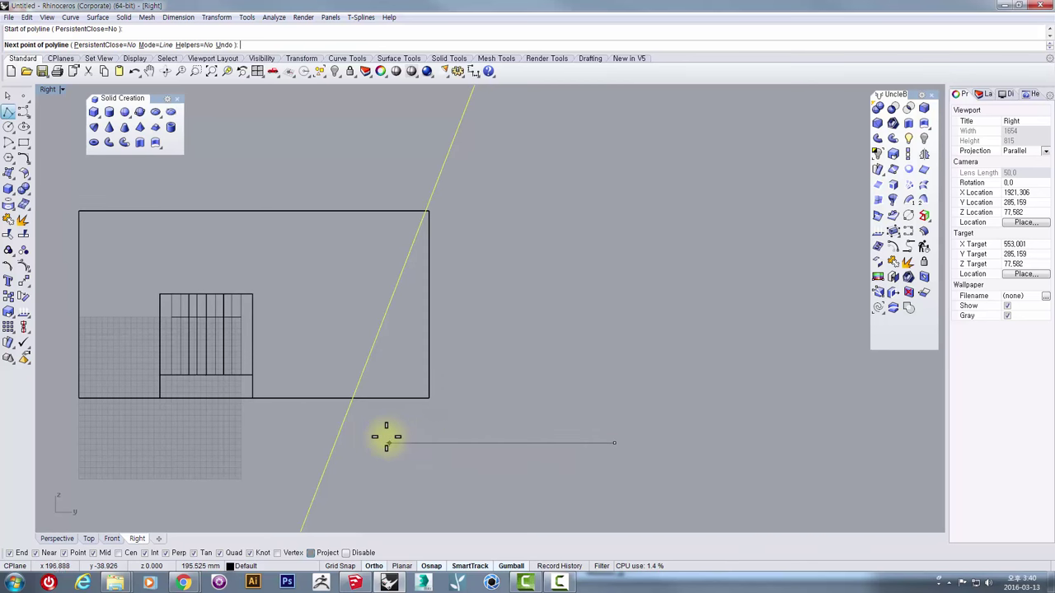
key(F8)
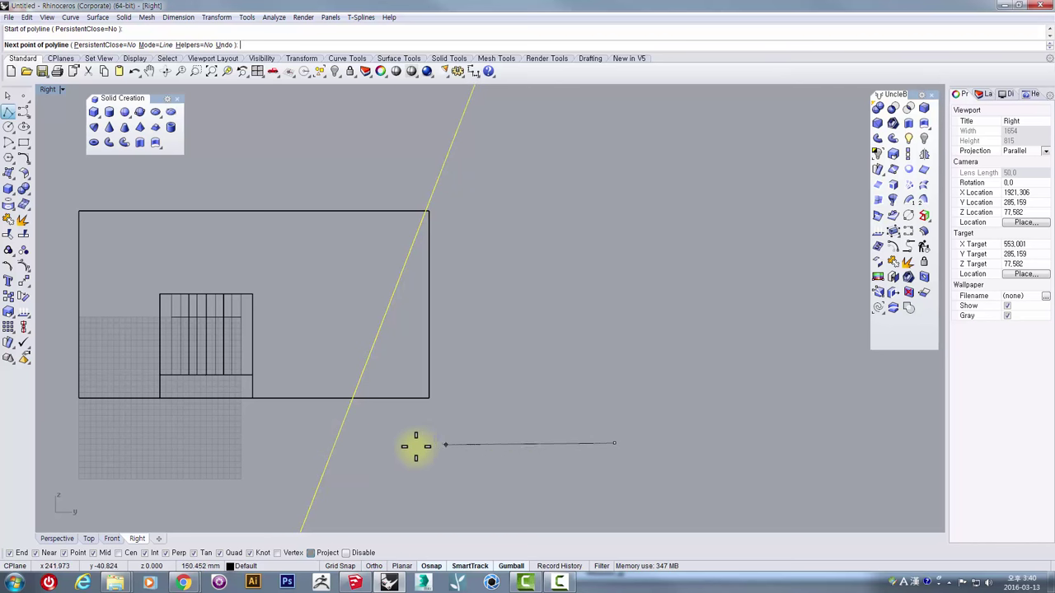
click(335, 443)
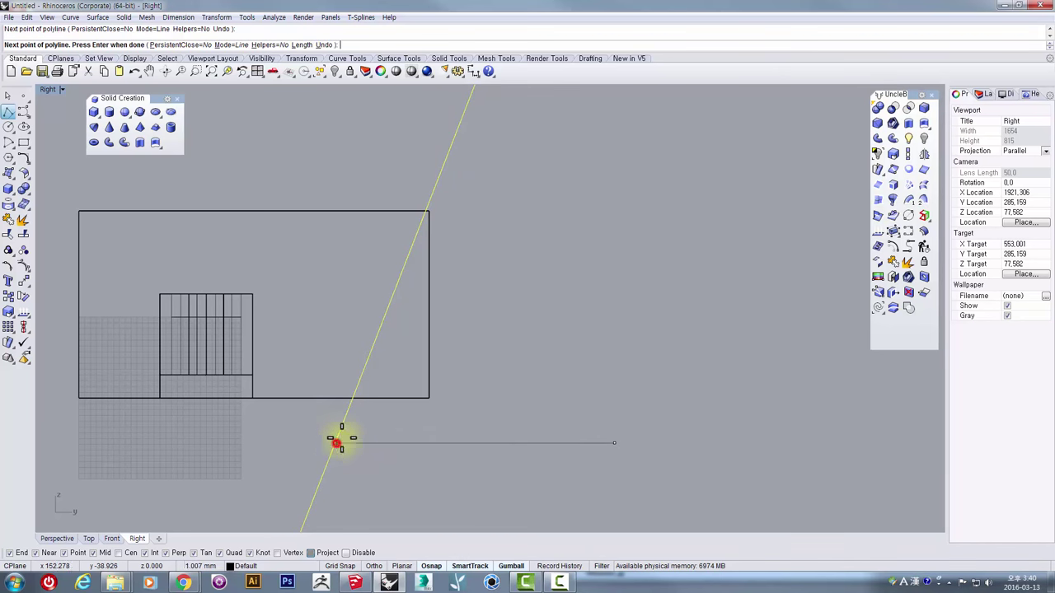
click(450, 143)
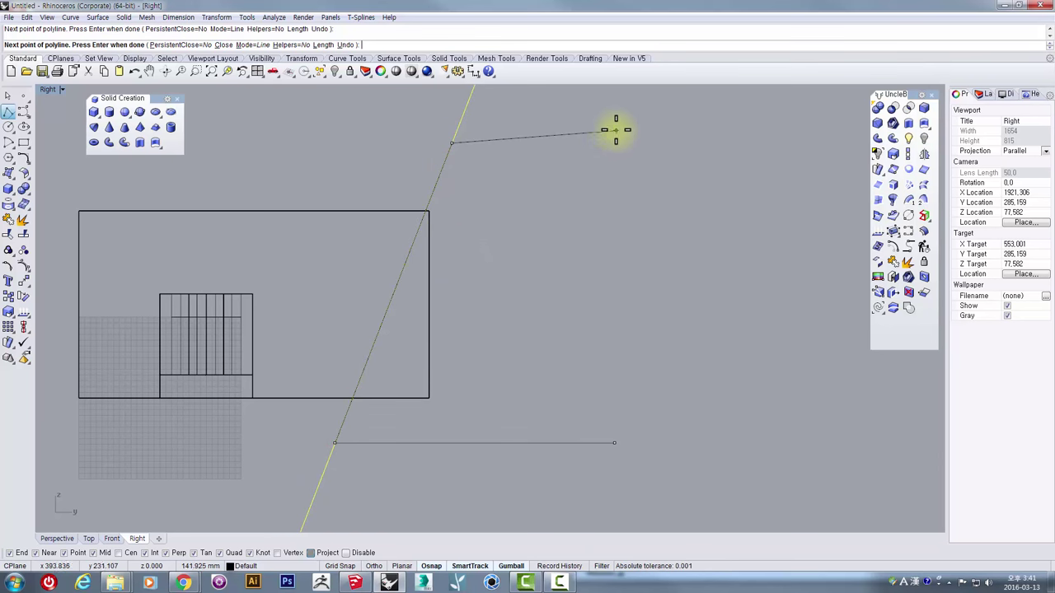
click(608, 144)
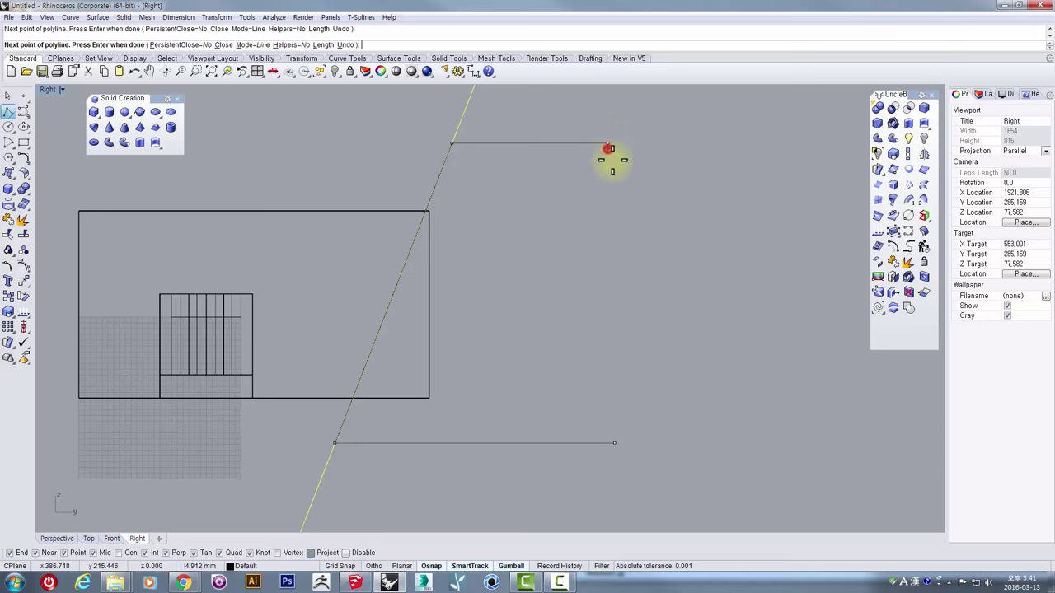
click(617, 443)
Step: Move the closed four-sided curve about 890 mm along the holder's length in the Perspective view, stopping just before the cross block
click(614, 384)
scroll(578, 282, down, 3)
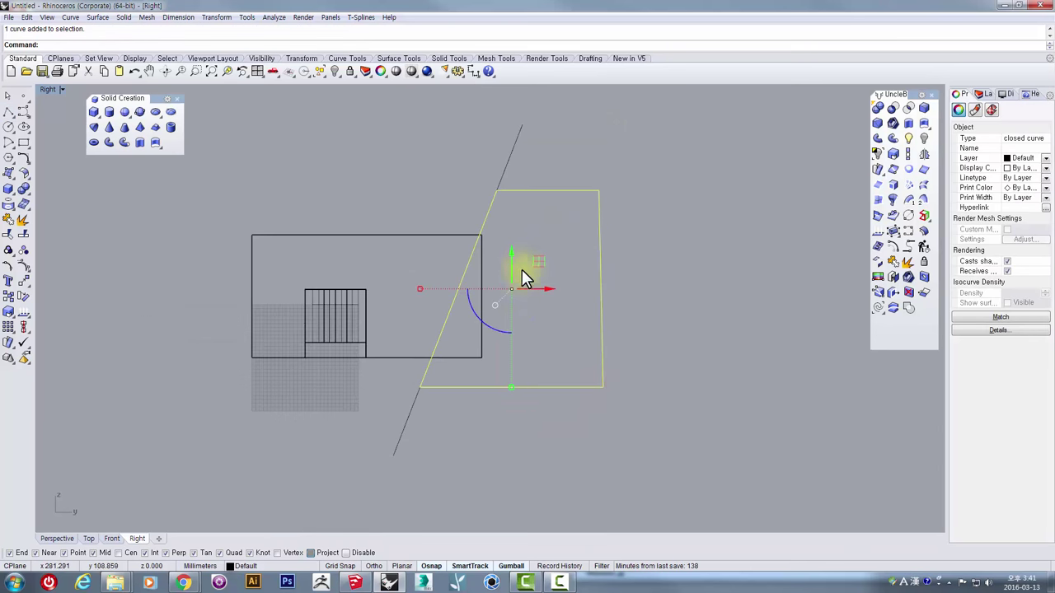
double_click(45, 89)
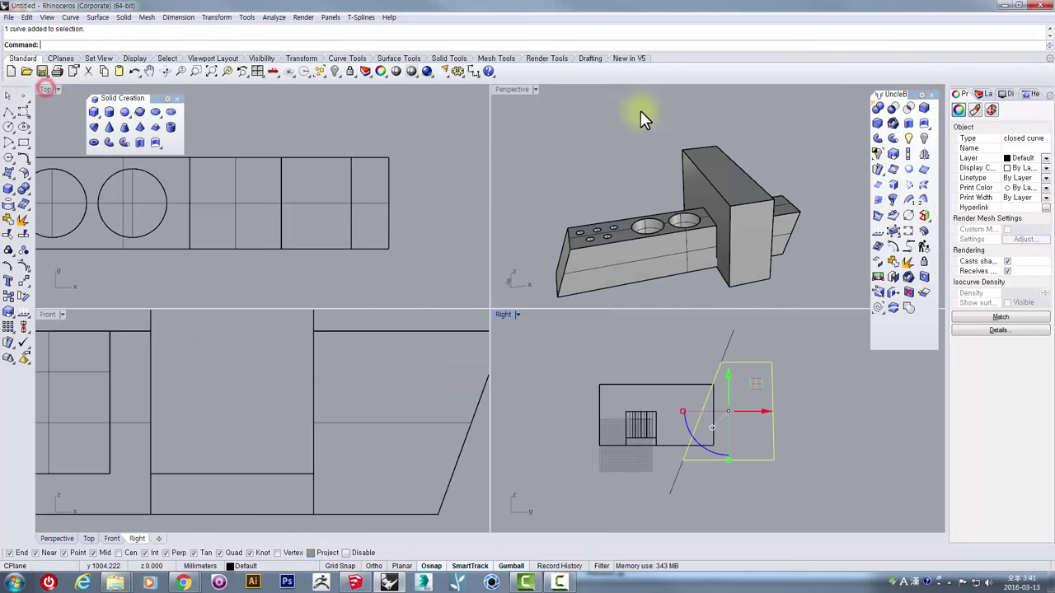
double_click(513, 89)
right_drag(514, 146, 498, 296)
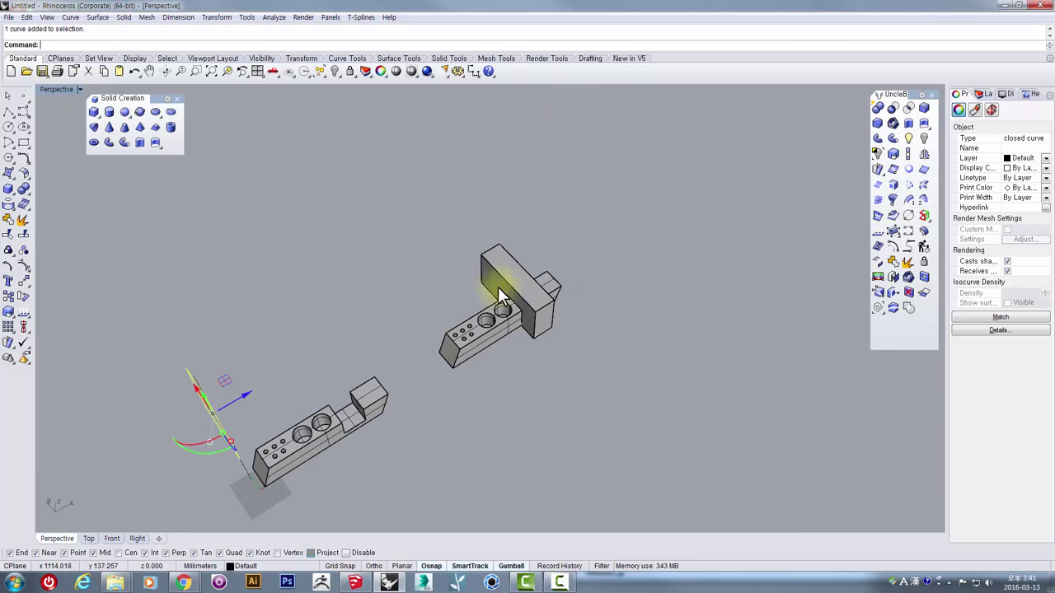
right_drag(401, 329, 248, 295)
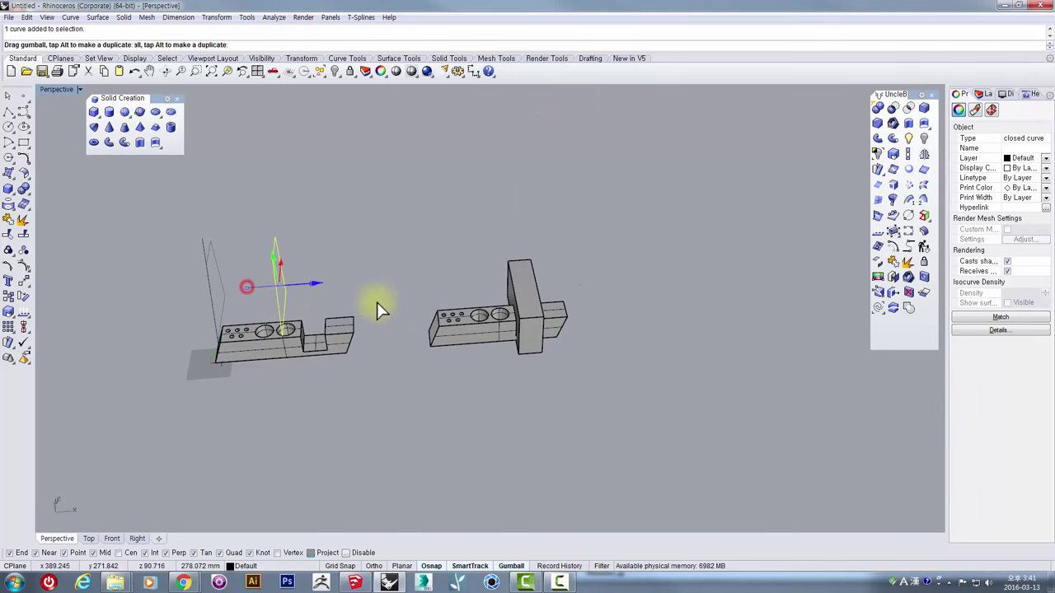
right_drag(477, 313, 666, 247)
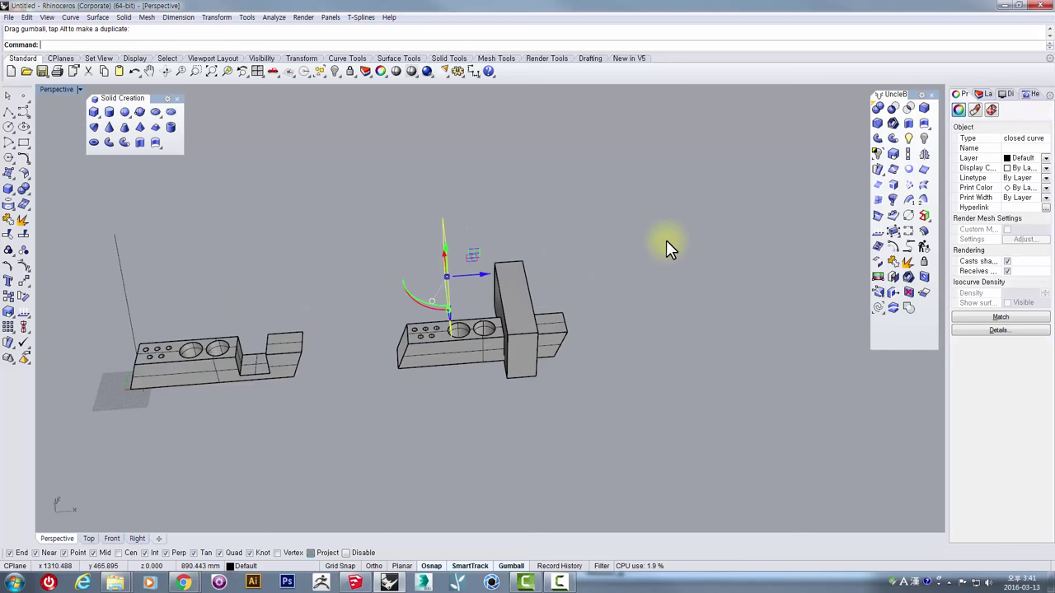
Step: Extrude the closed curve into a solid running past the cross block's full width
click(910, 123)
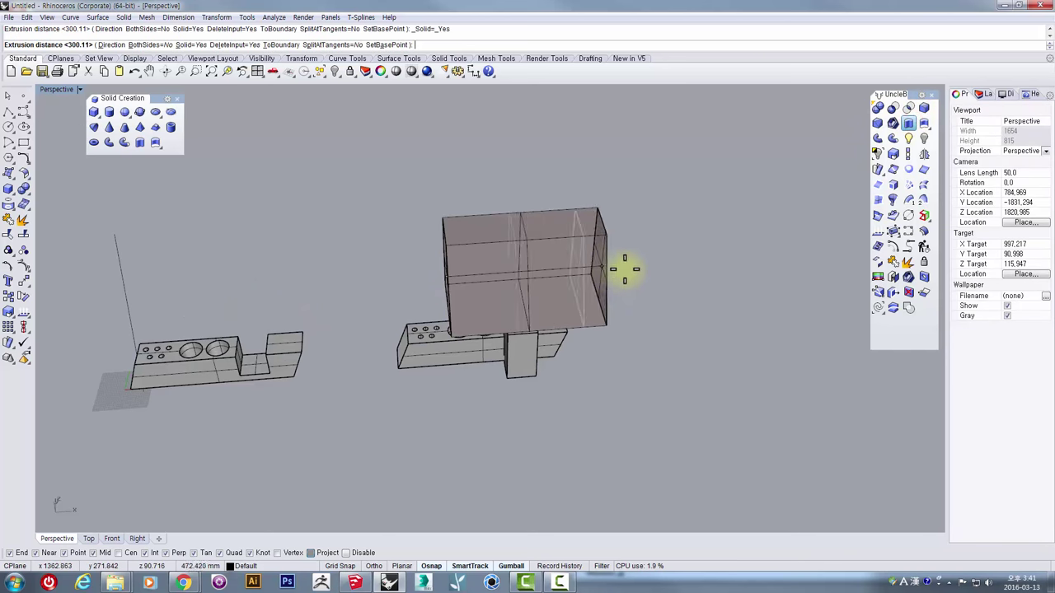
right_drag(532, 328, 412, 337)
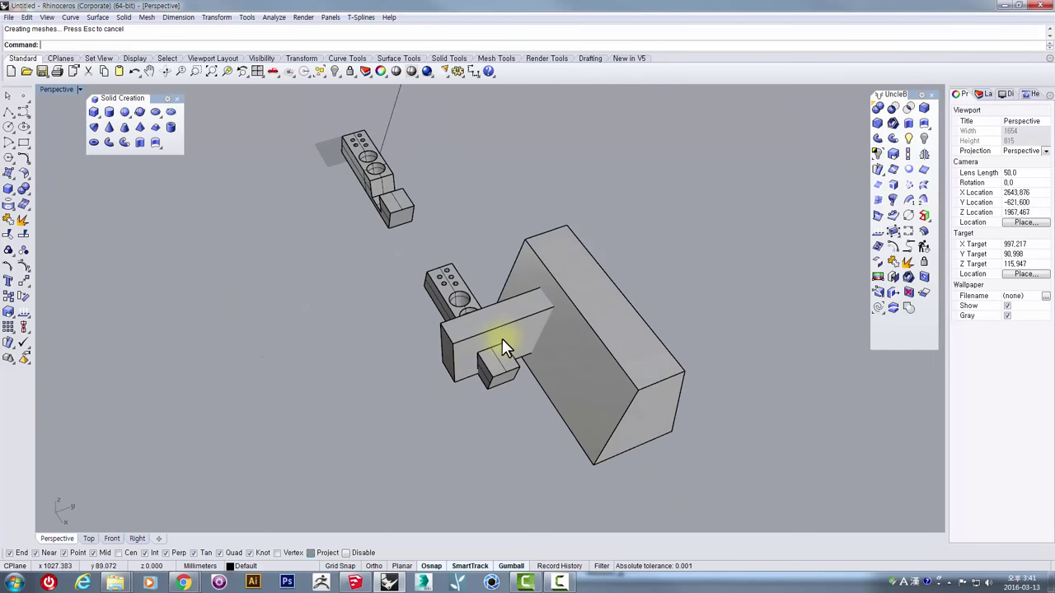
Step: Try to subtract the large slanted cutting solid from the cross block with a Boolean difference
scroll(529, 310, up, 6)
click(528, 316)
right_drag(507, 299, 569, 280)
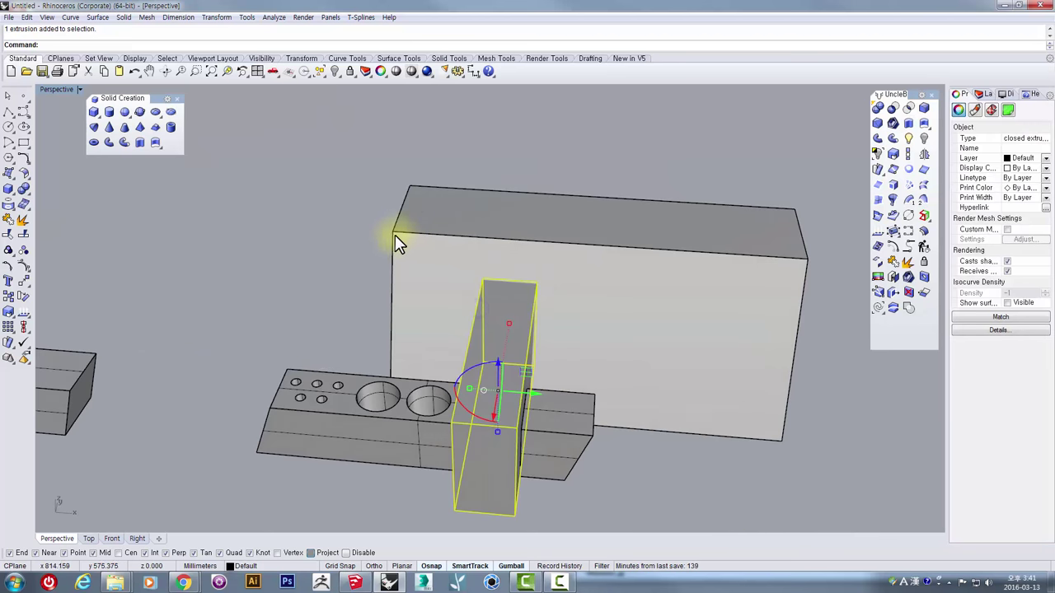
click(394, 238)
click(324, 293)
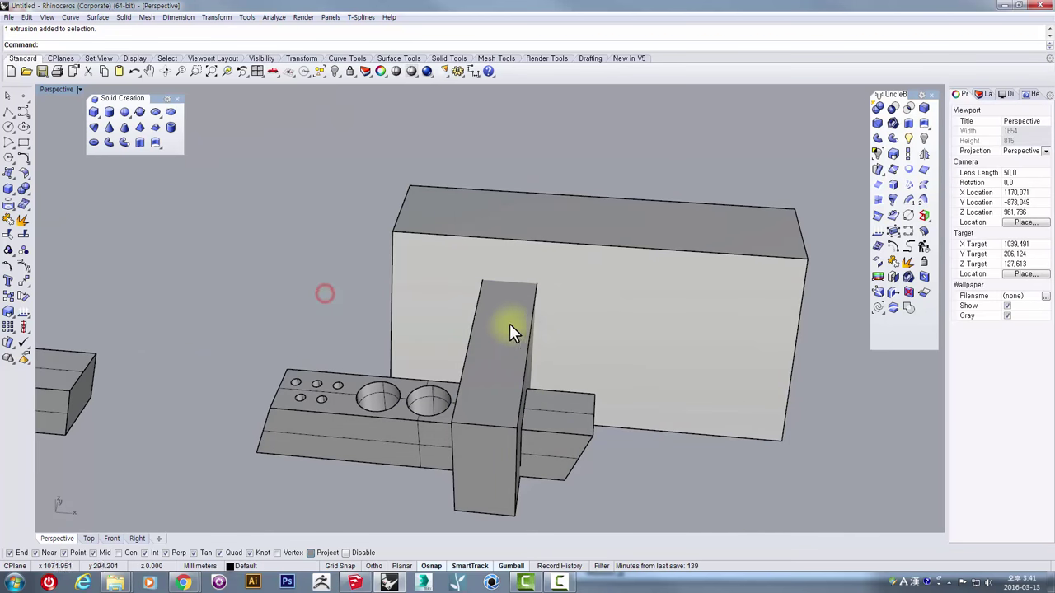
right_drag(572, 356, 580, 368)
click(479, 313)
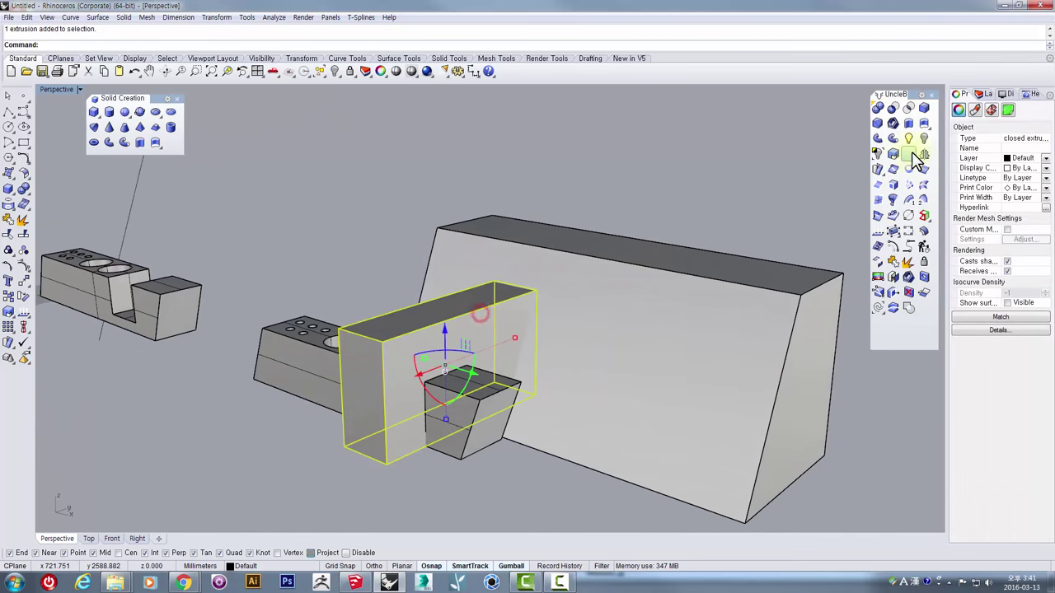
click(899, 108)
click(681, 280)
key(Return)
Step: Cut the cross block's long end at a slant by subtracting the large cutting solid from the block
right_drag(638, 346, 577, 299)
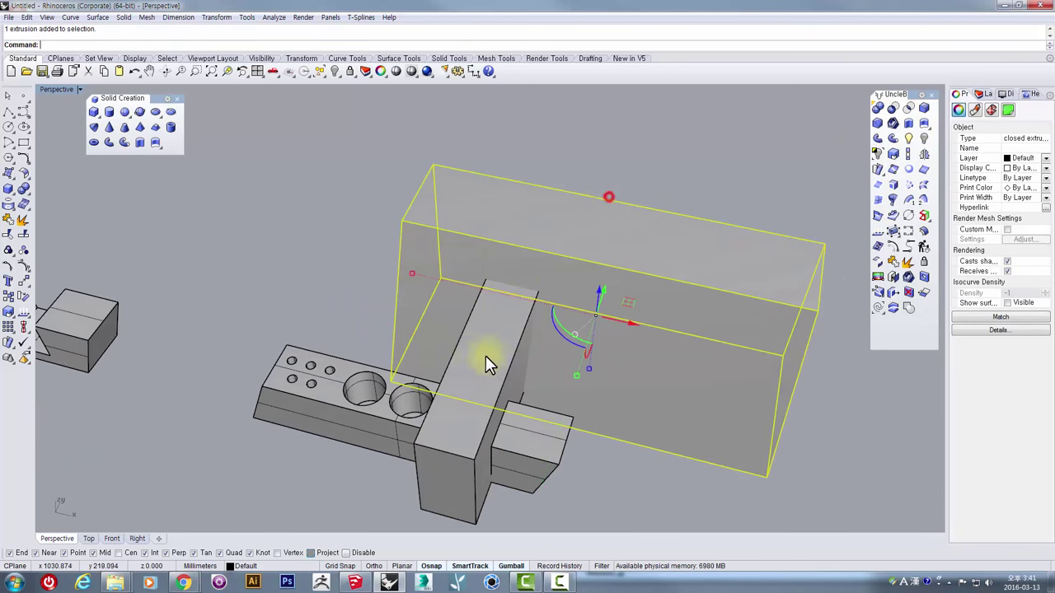
click(476, 359)
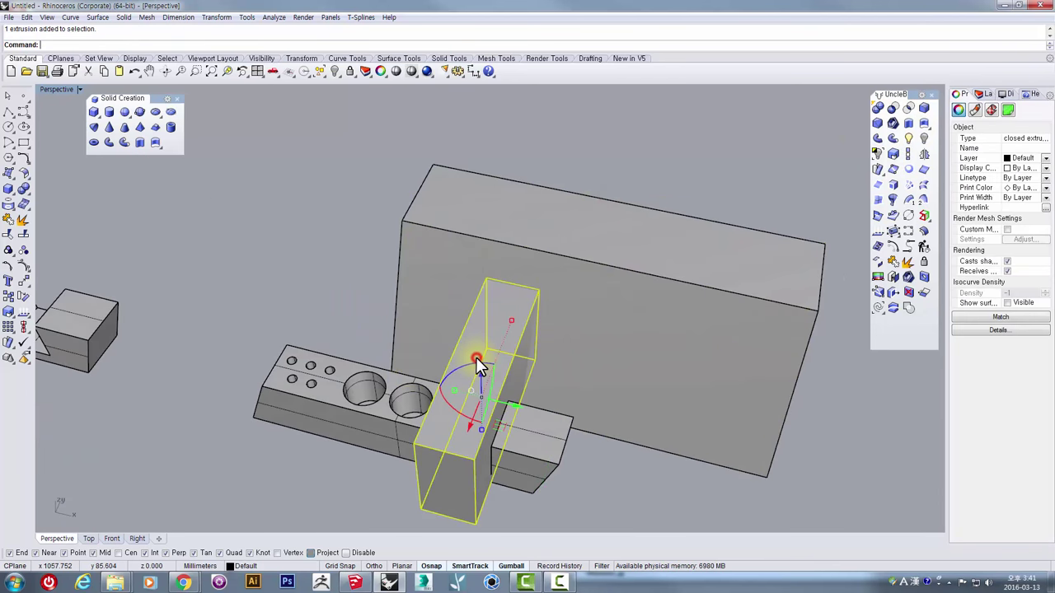
click(894, 109)
click(461, 194)
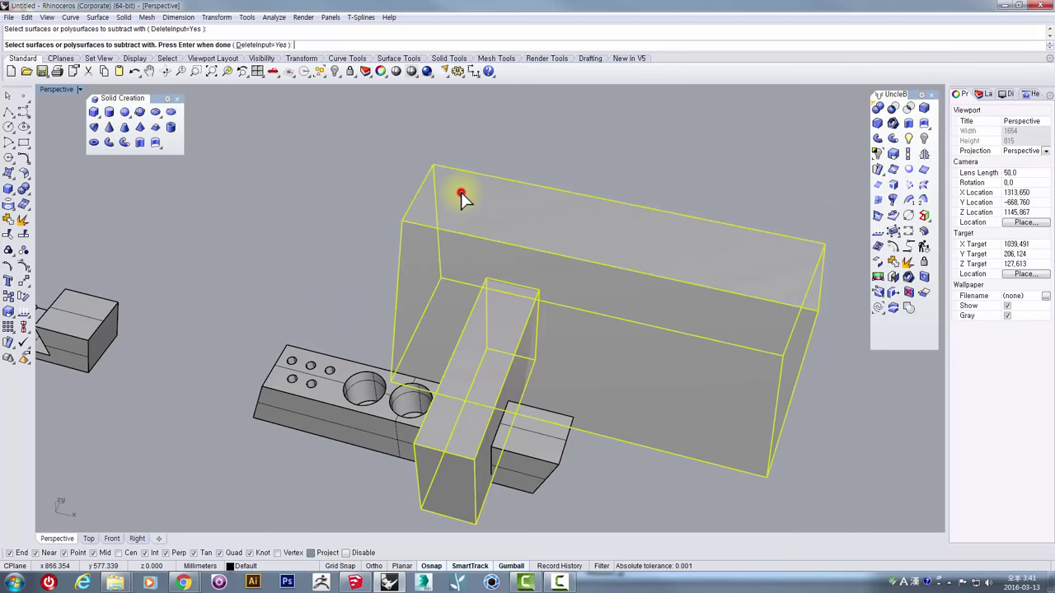
key(Return)
right_drag(628, 315, 476, 334)
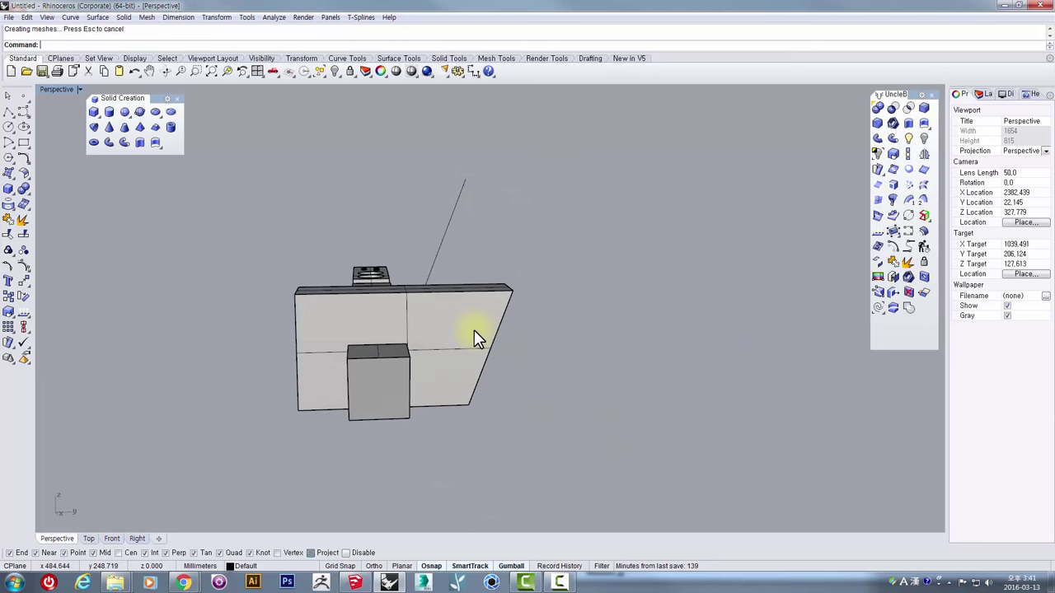
Step: Select the slant-cut cross block and show it in a maximized Right view
click(474, 329)
double_click(51, 89)
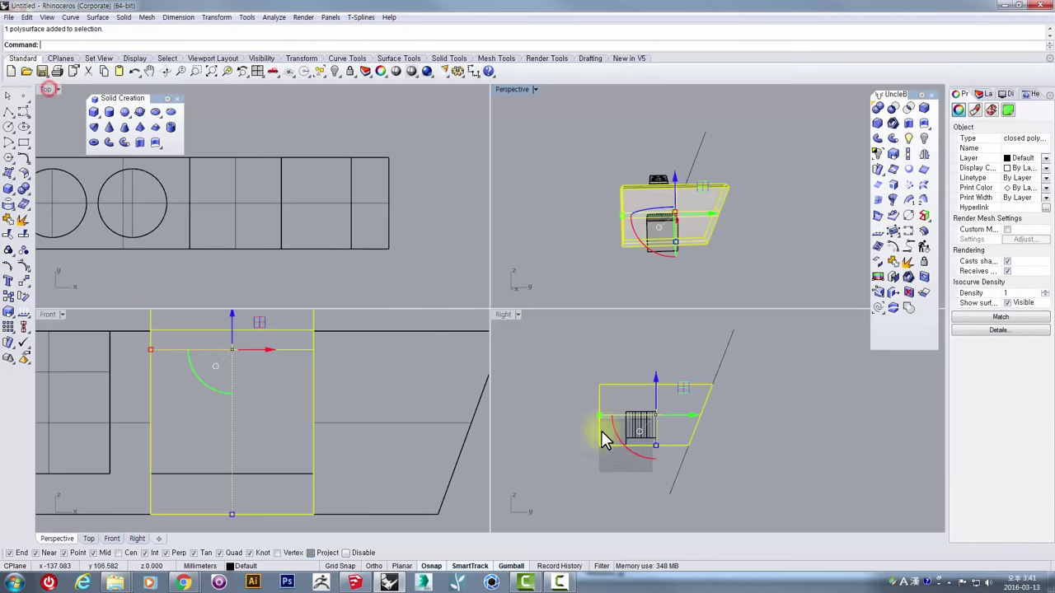
scroll(675, 409, up, 2)
double_click(504, 314)
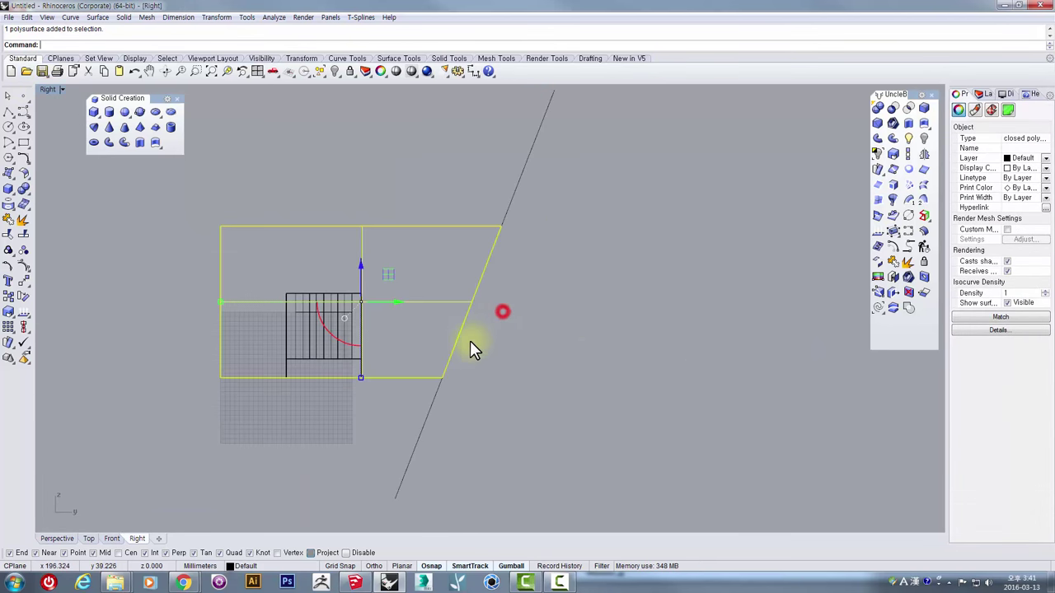
right_drag(474, 341, 542, 388)
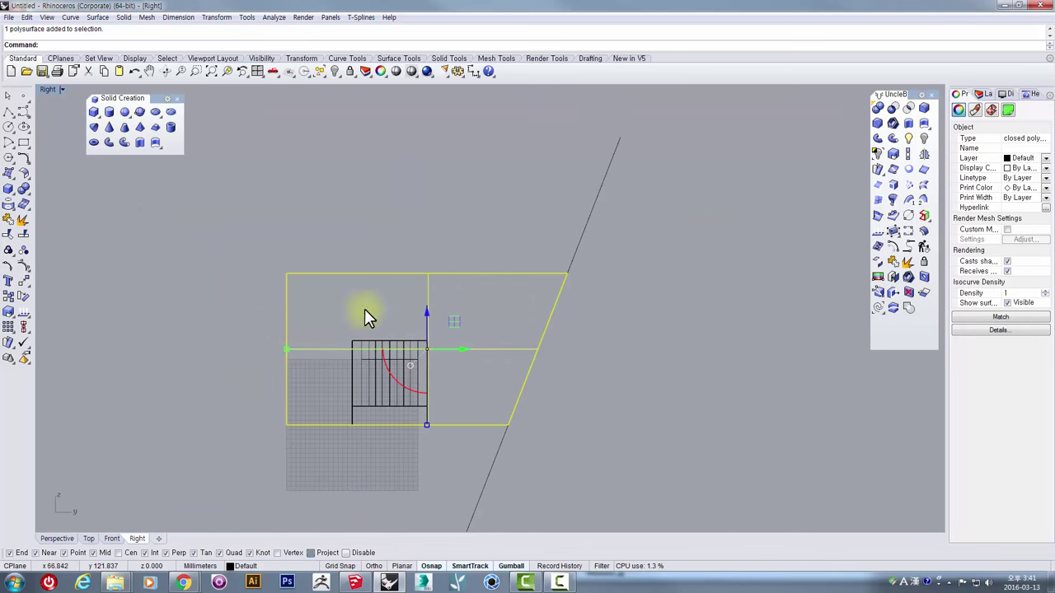
click(8, 116)
click(149, 310)
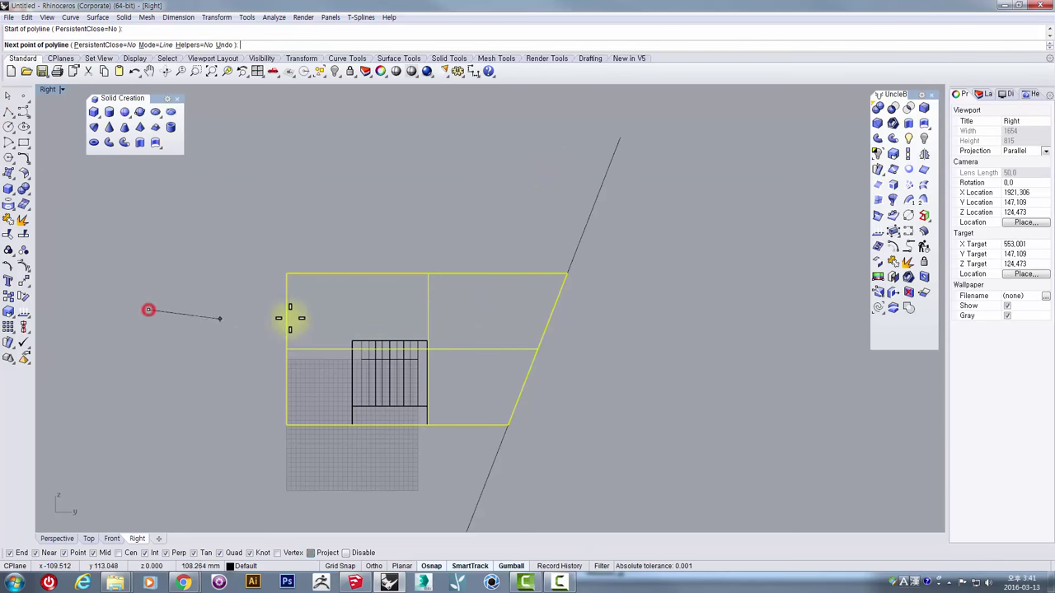
key(Escape)
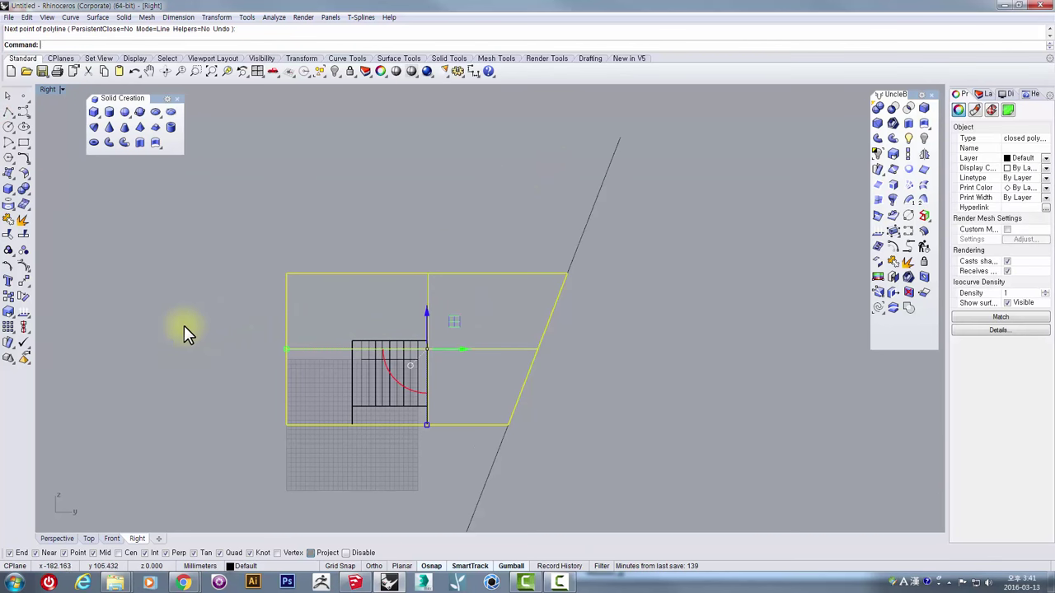
Step: Draw a closed four-sided polyline from inside the cross block's upper part to above it, with horizontal top and bottom edges and one edge along the slanted line
key(Return)
click(175, 324)
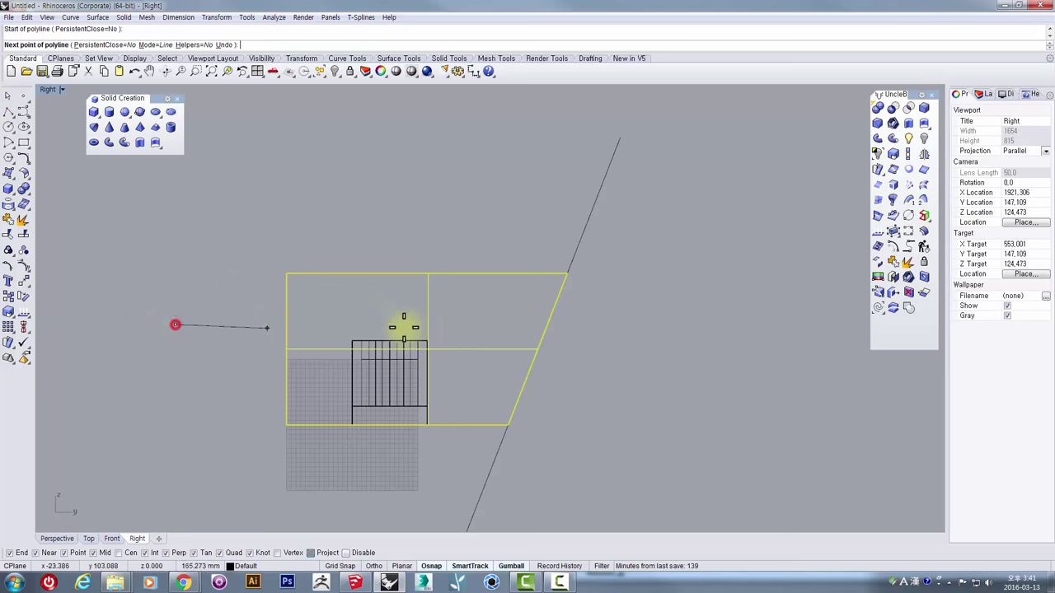
click(548, 325)
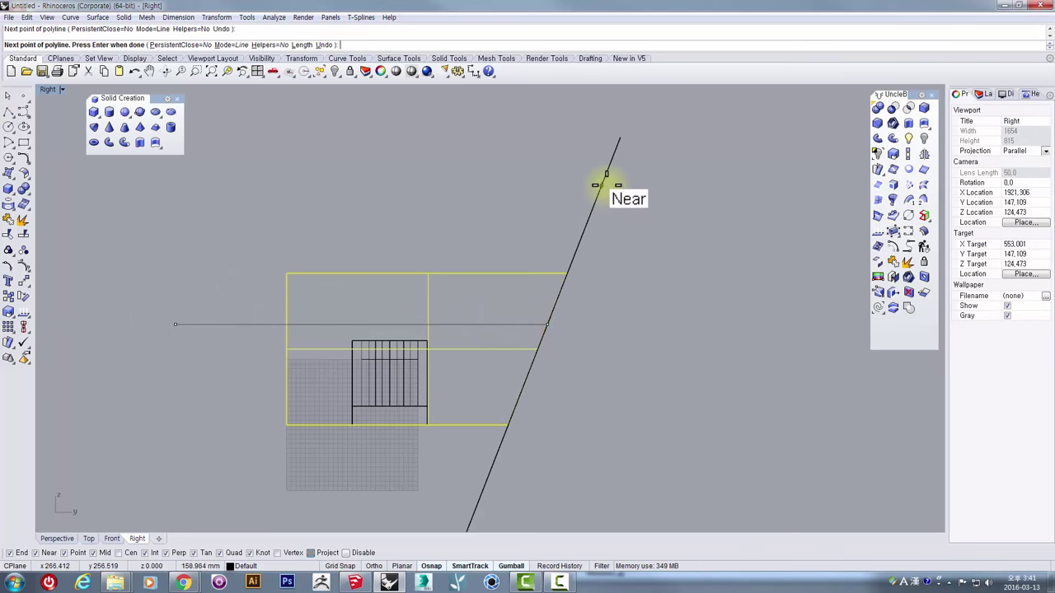
click(605, 185)
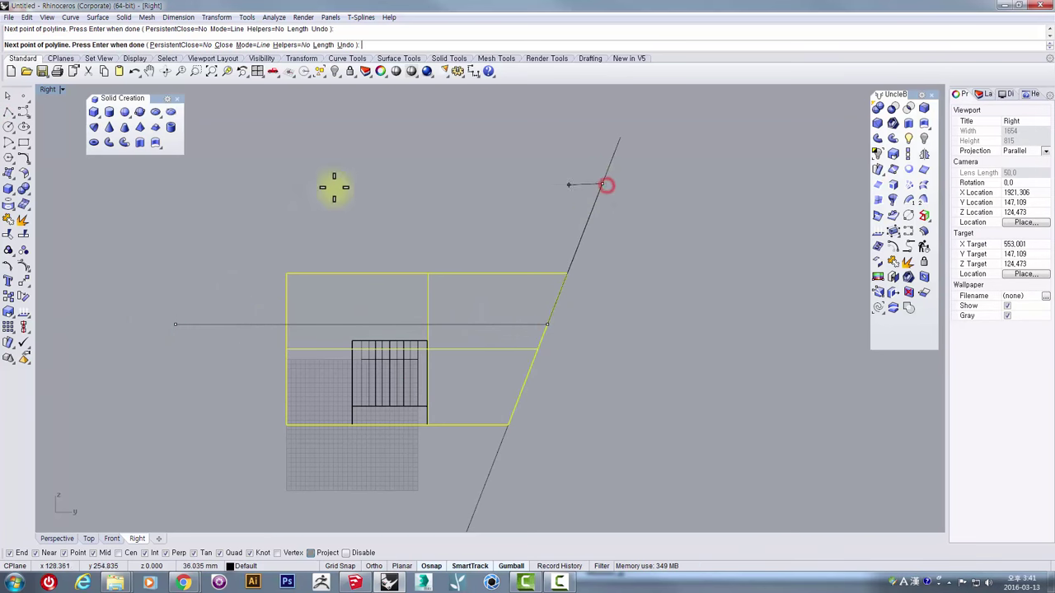
click(132, 185)
click(174, 327)
Step: Move the new closed curve about 114 mm horizontally away from the slanted line, over the cross block's vertical end
drag(212, 347, 197, 317)
right_drag(220, 324, 272, 354)
drag(452, 286, 346, 324)
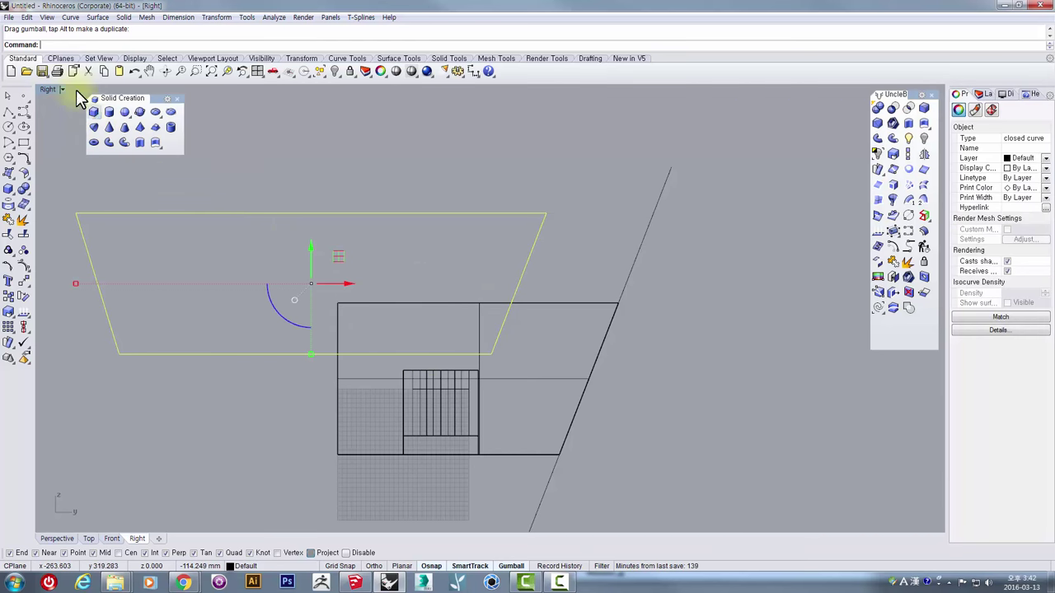
Step: Move the closed curve about 921 mm along the holder's length in the Perspective view, stopping just before the cross block
double_click(42, 91)
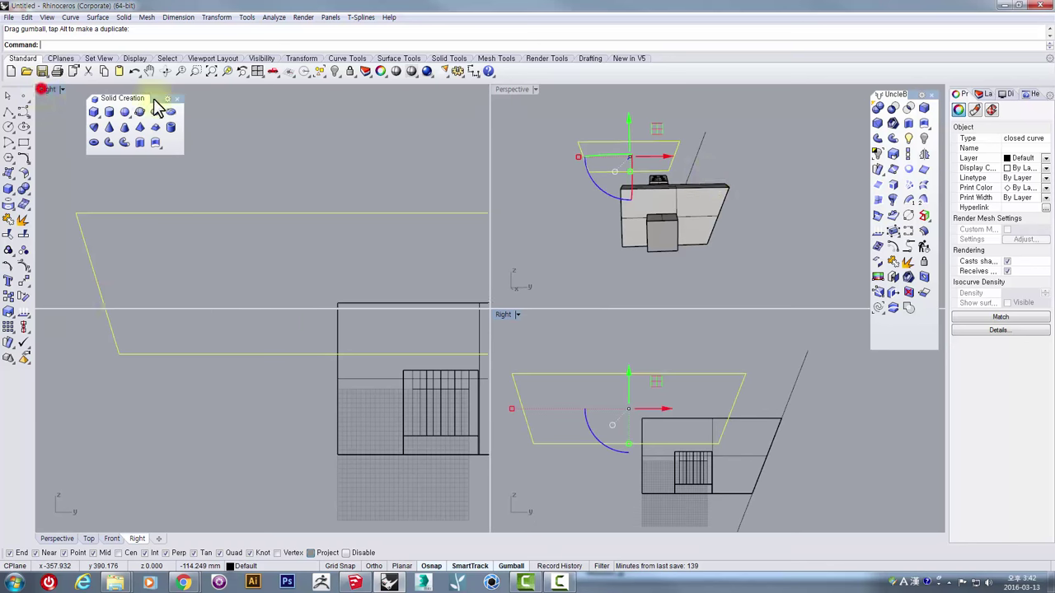
double_click(512, 90)
right_drag(391, 197, 227, 236)
drag(212, 215, 328, 377)
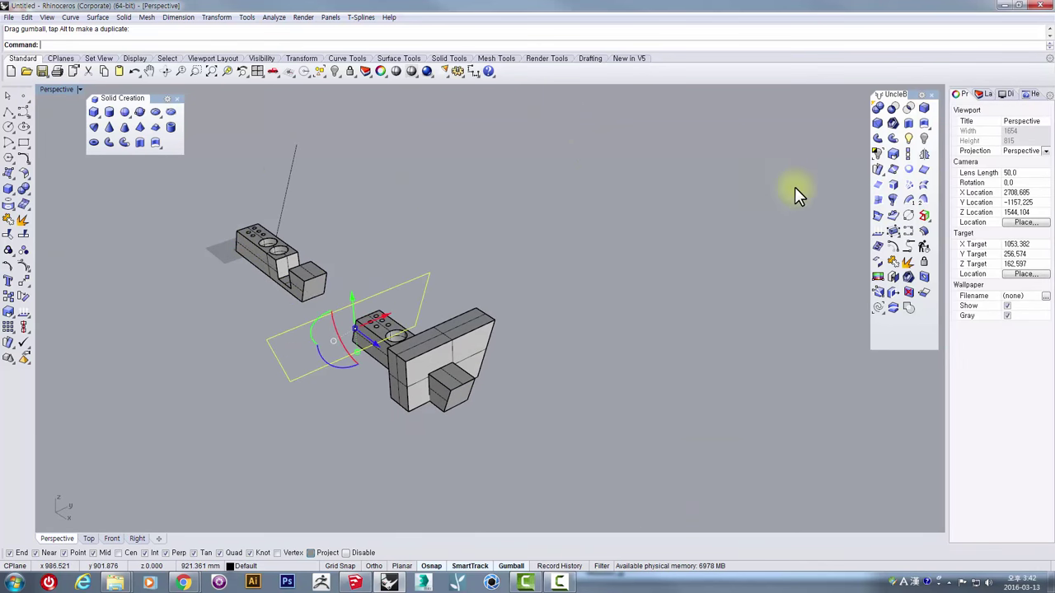
Step: Extrude the closed curve into a solid running past the cross block's full thickness
click(908, 125)
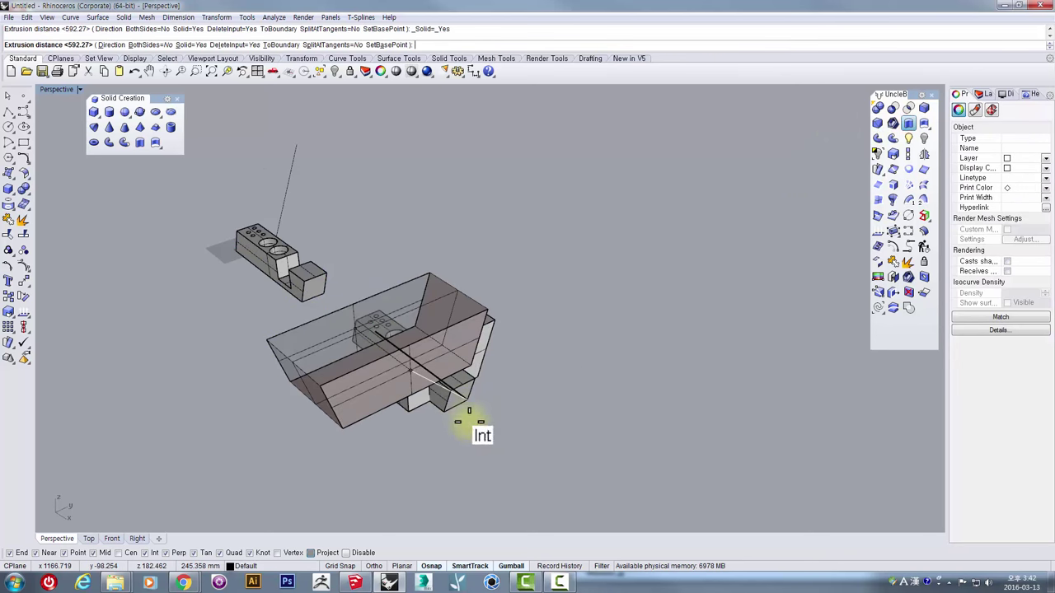
click(475, 434)
right_drag(552, 417, 452, 360)
Step: Subtract the new extruded solid from the cross block to cut a slanted step into its upper part
click(454, 359)
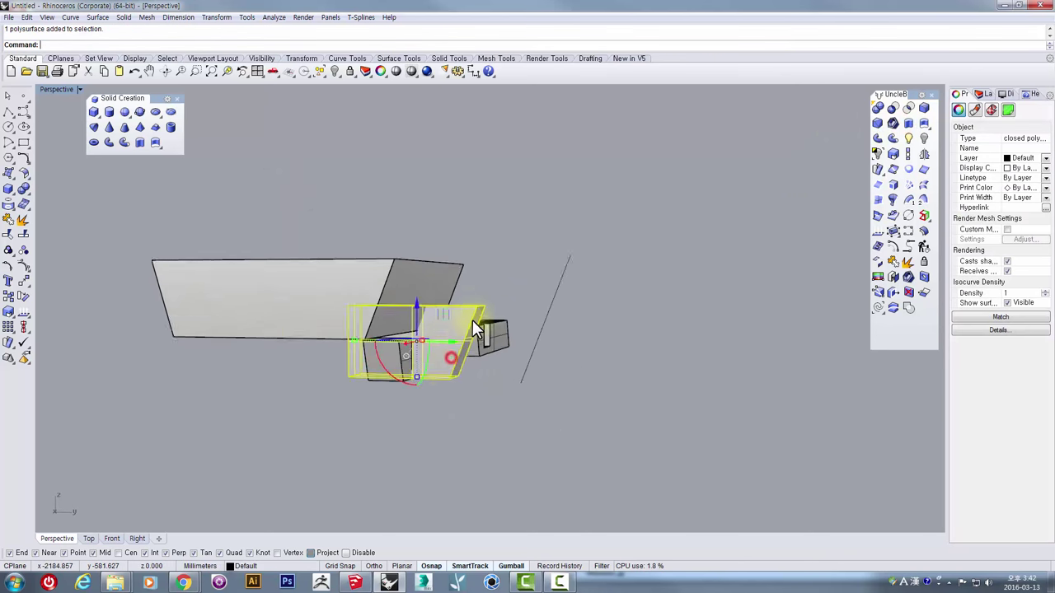
scroll(472, 320, up, 2)
click(893, 109)
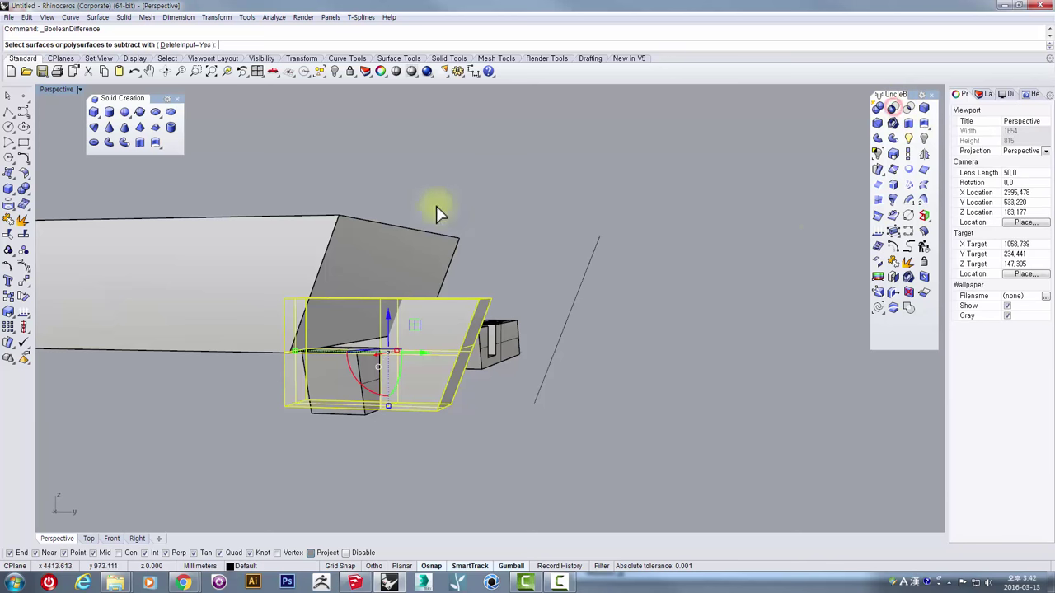
click(378, 221)
right_click(441, 188)
right_drag(381, 257, 396, 325)
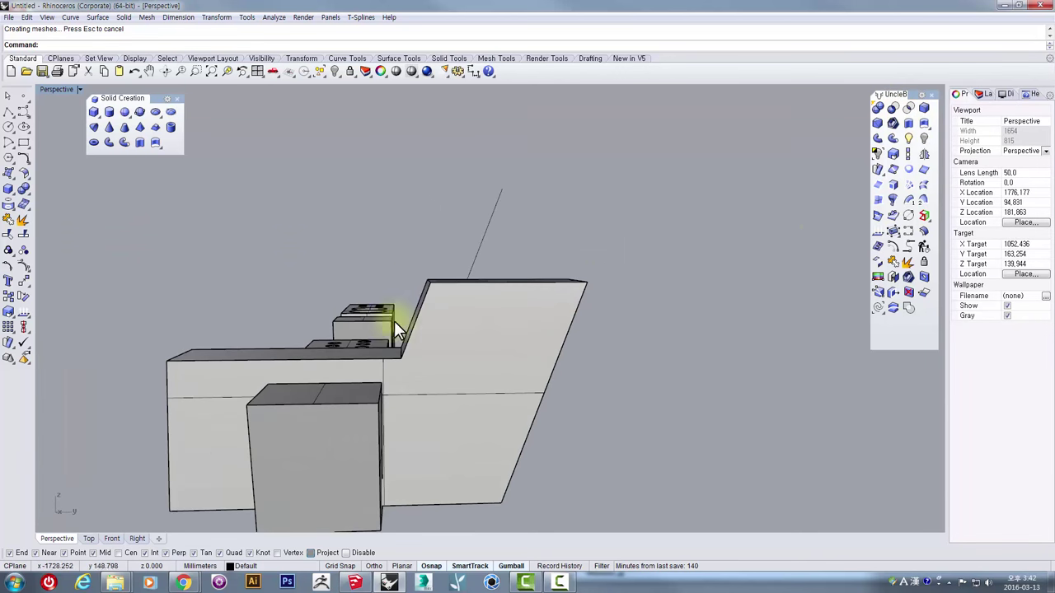
Step: Maximize the Right view around the cross block's stepped profile
double_click(49, 89)
double_click(502, 314)
scroll(505, 329, up, 4)
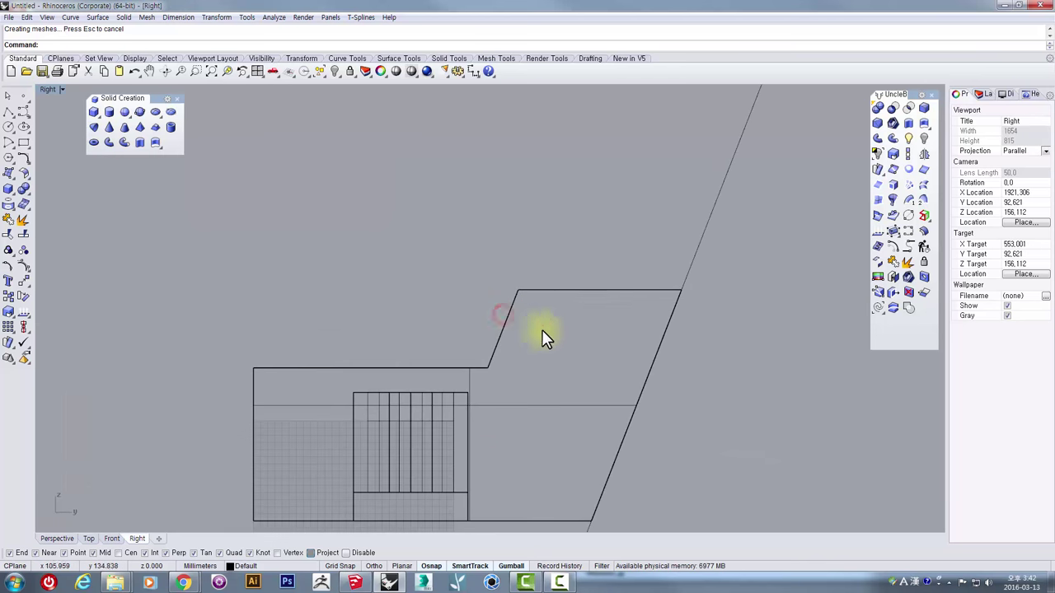
right_drag(614, 324, 523, 297)
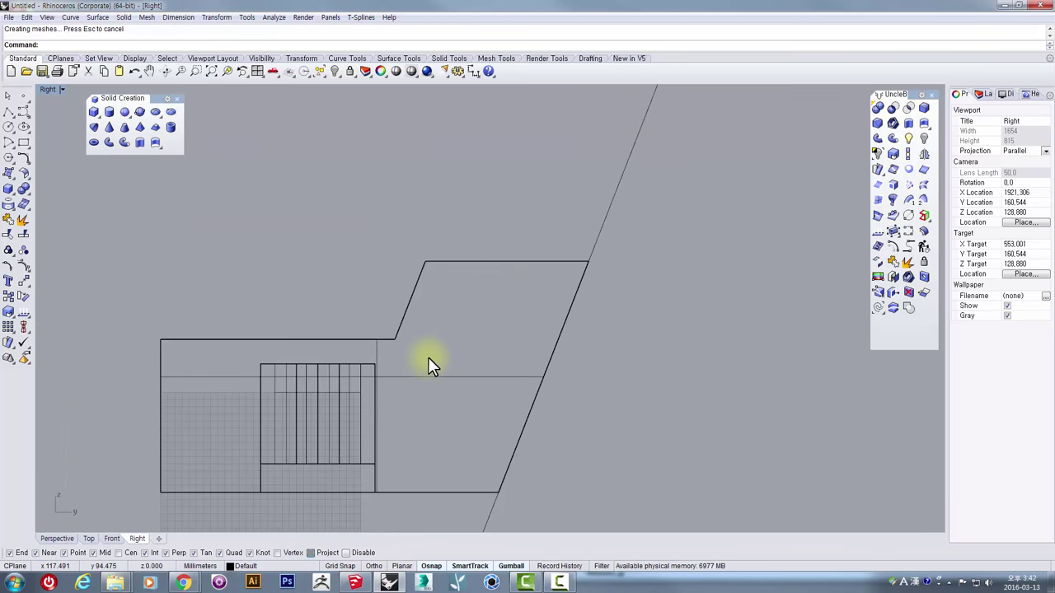
click(8, 112)
right_drag(626, 229, 592, 238)
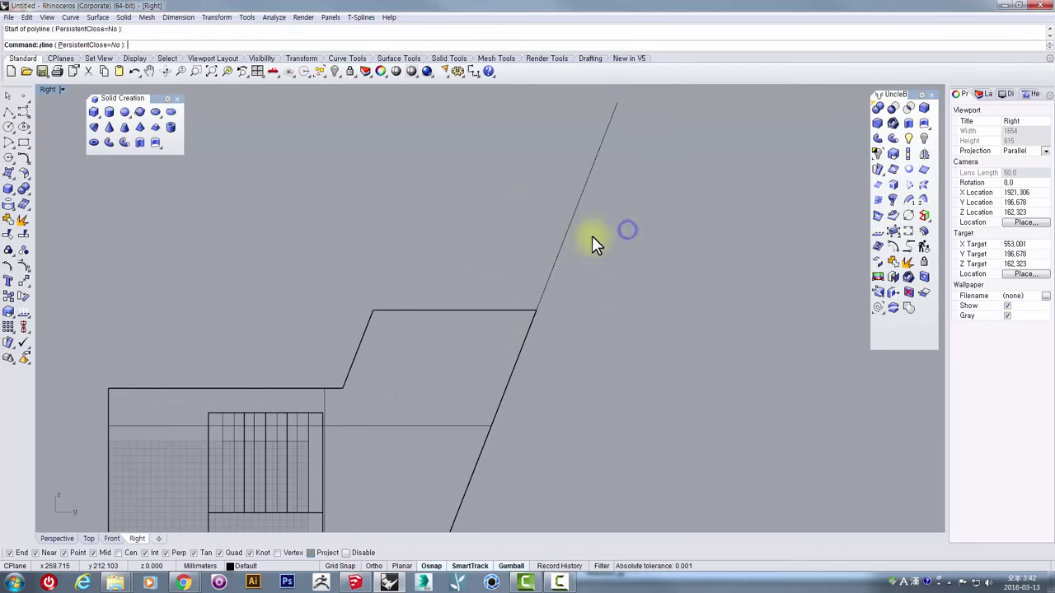
key(Escape)
Step: Duplicate the slanted line about 197 mm horizontally away from the cross block's slanted end
drag(582, 231, 554, 287)
scroll(553, 298, down, 4)
right_drag(553, 310, 469, 267)
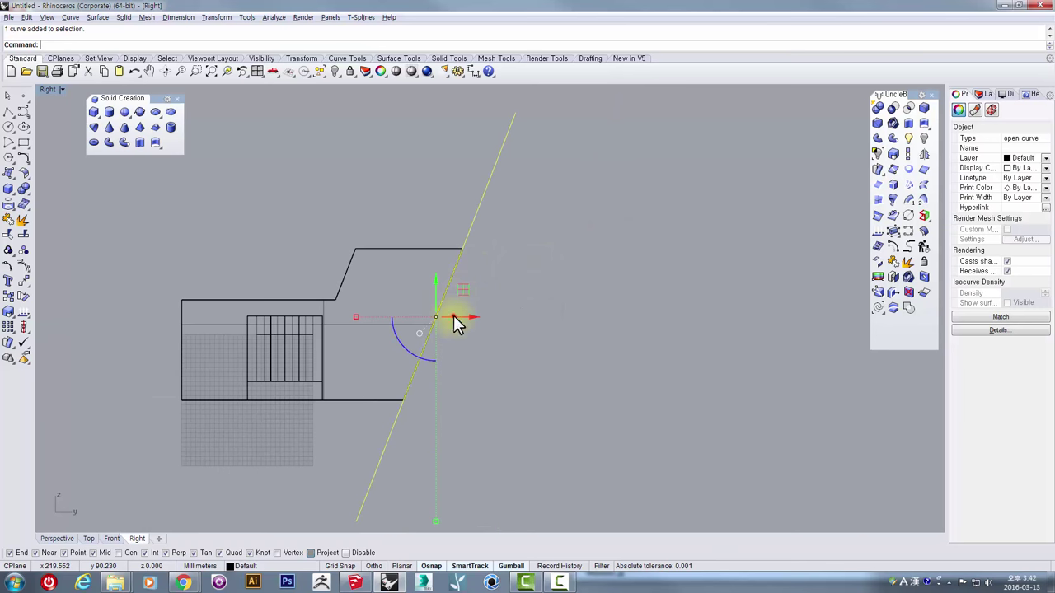
key(alt)
drag(454, 317, 638, 352)
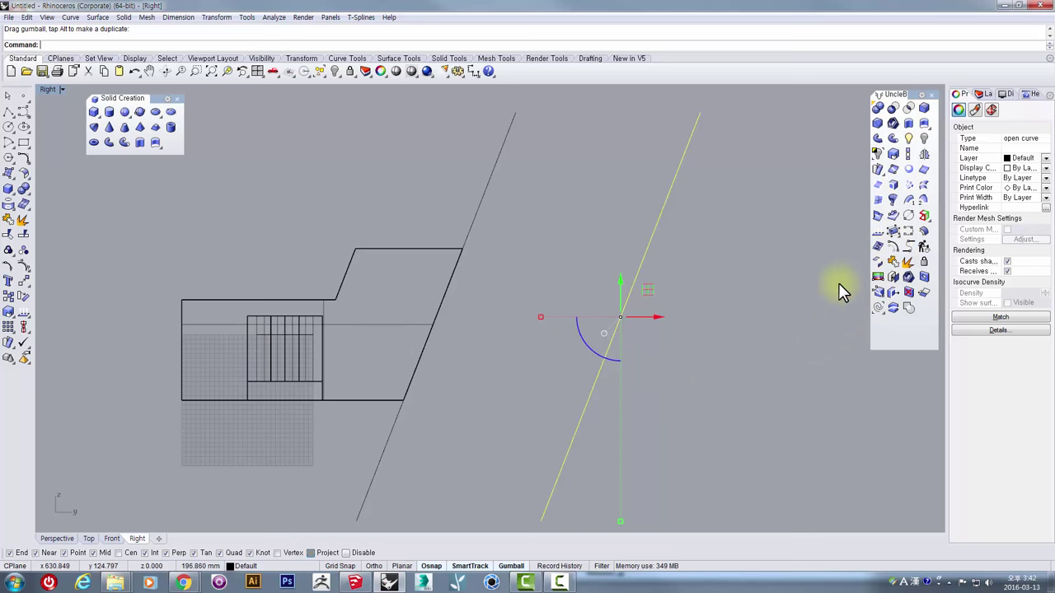
Step: Offset the duplicated slanted line 5 mm toward the cross block
click(894, 245)
scroll(577, 351, up, 5)
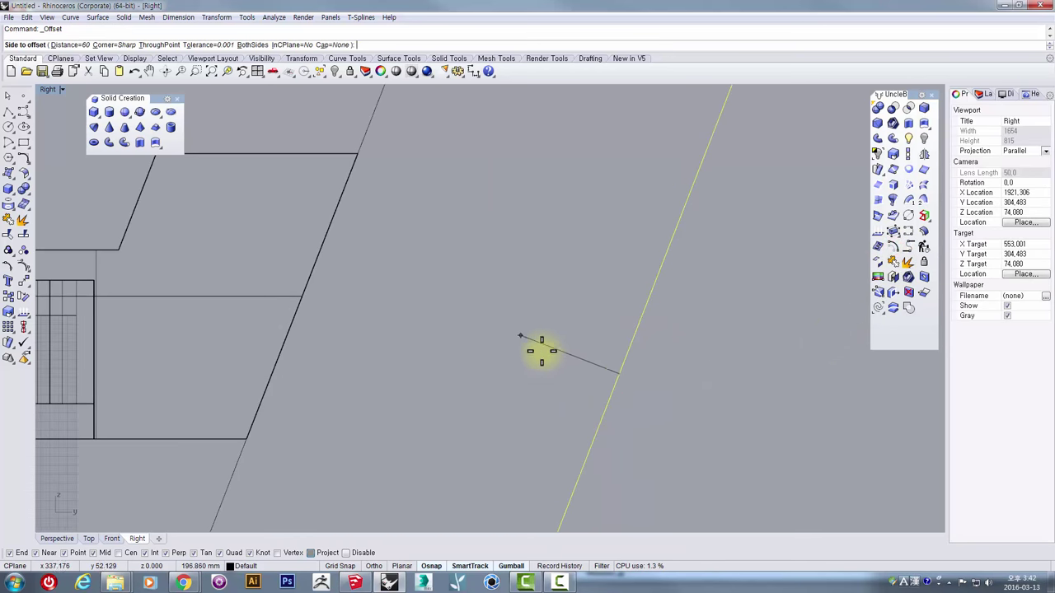
key(Return)
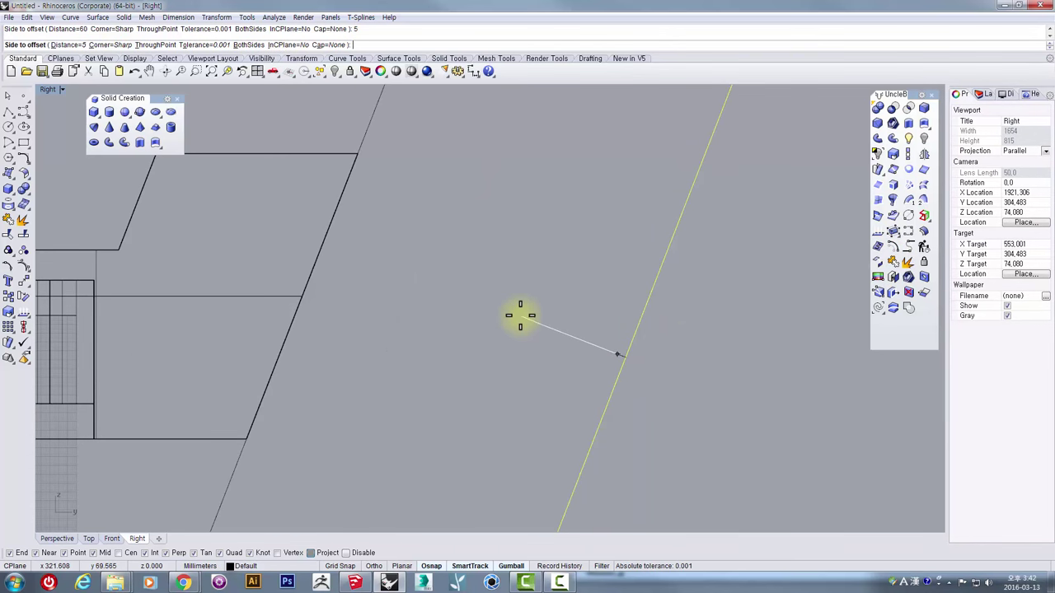
click(480, 326)
scroll(643, 324, down, 4)
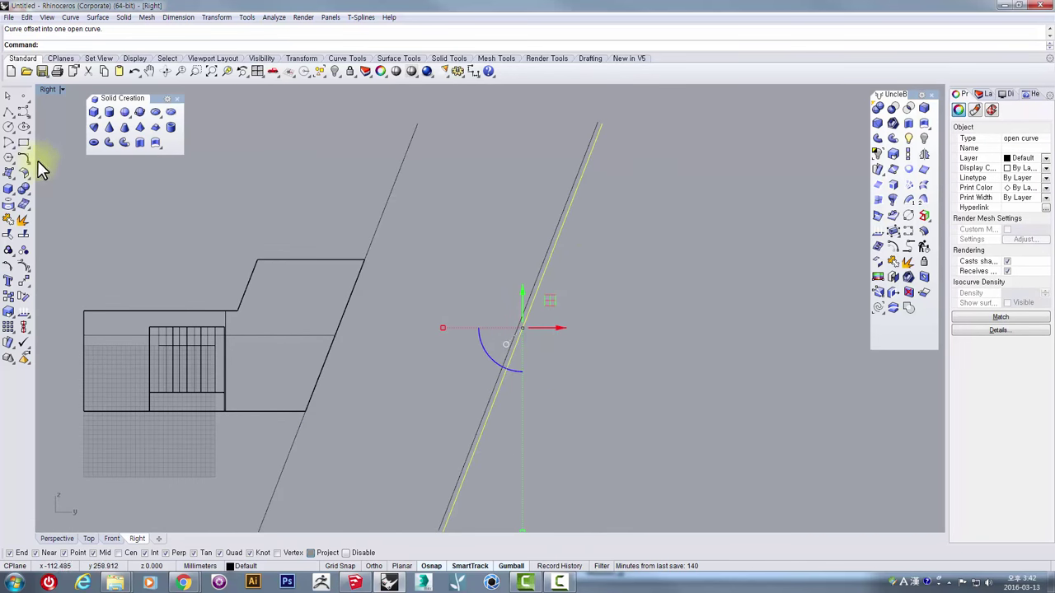
Step: Outline a closed thin plate between the two parallel slanted lines with a polyline and delete both guide lines
click(9, 114)
scroll(519, 330, up, 5)
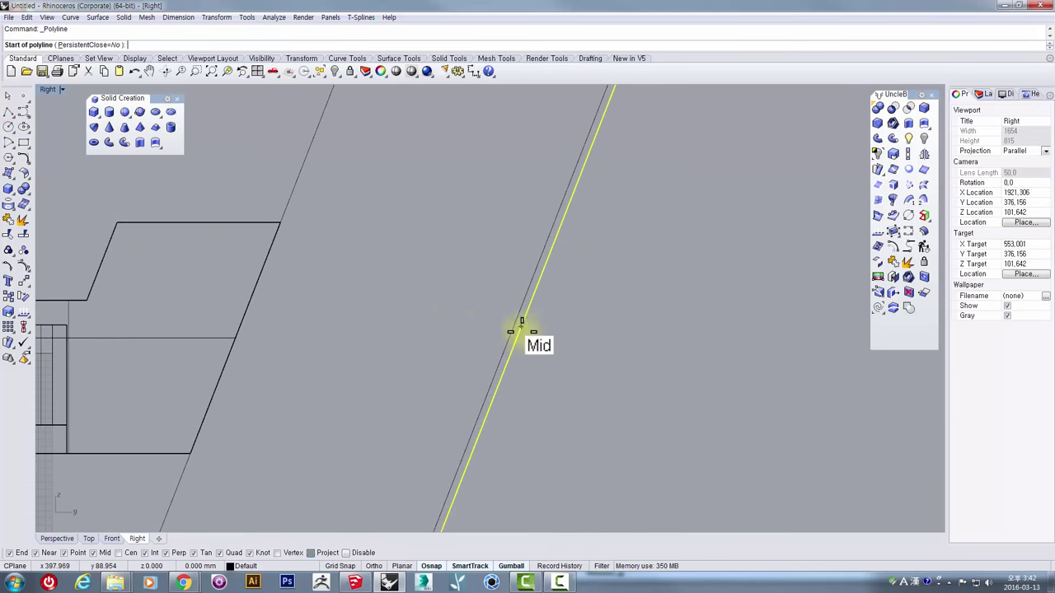
scroll(493, 388, down, 8)
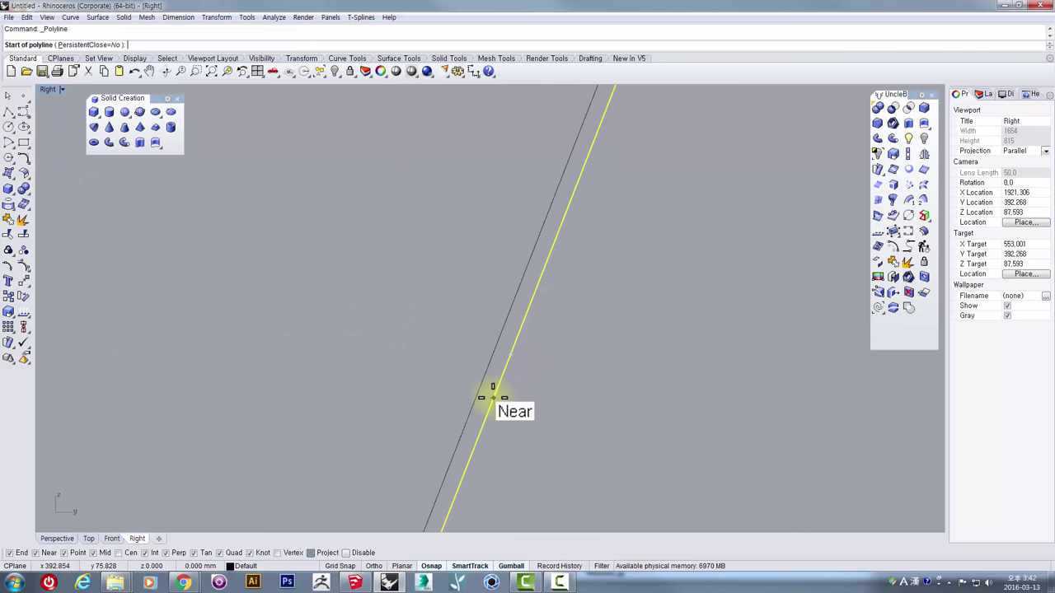
scroll(486, 396, down, 2)
click(483, 424)
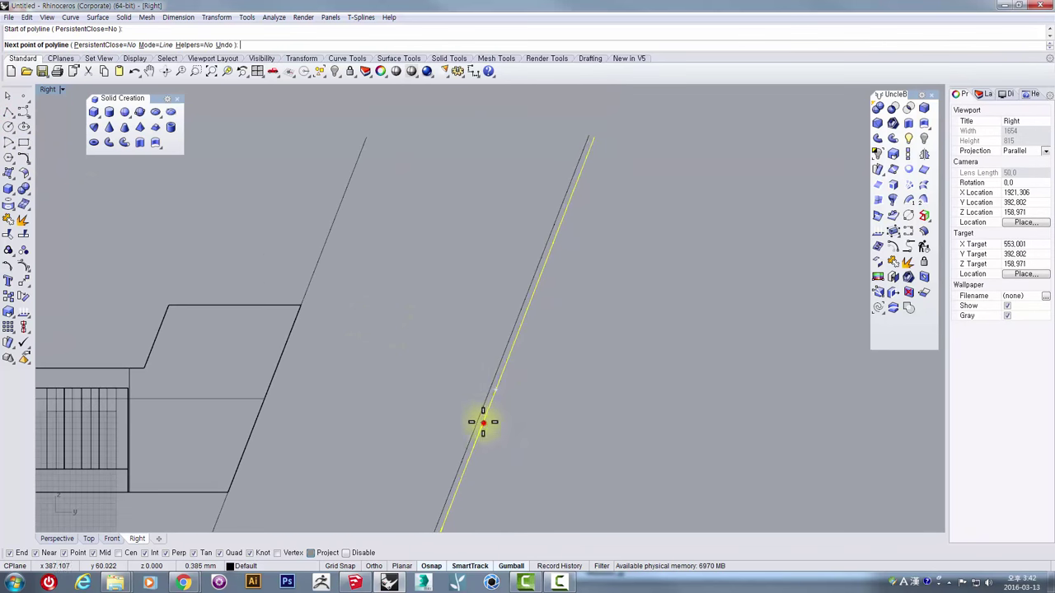
scroll(474, 424, up, 3)
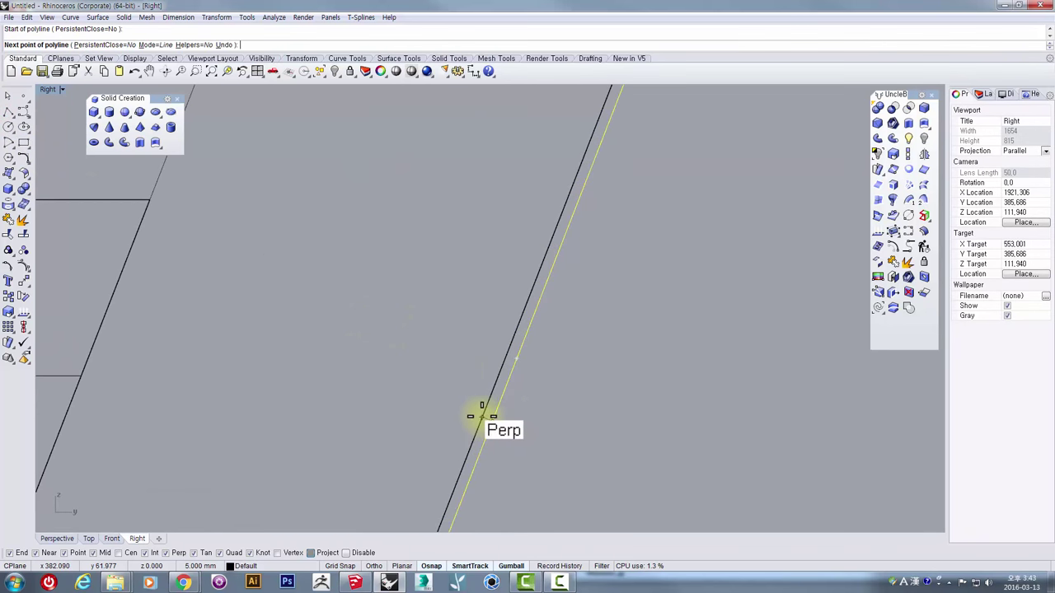
click(482, 416)
scroll(495, 371, down, 2)
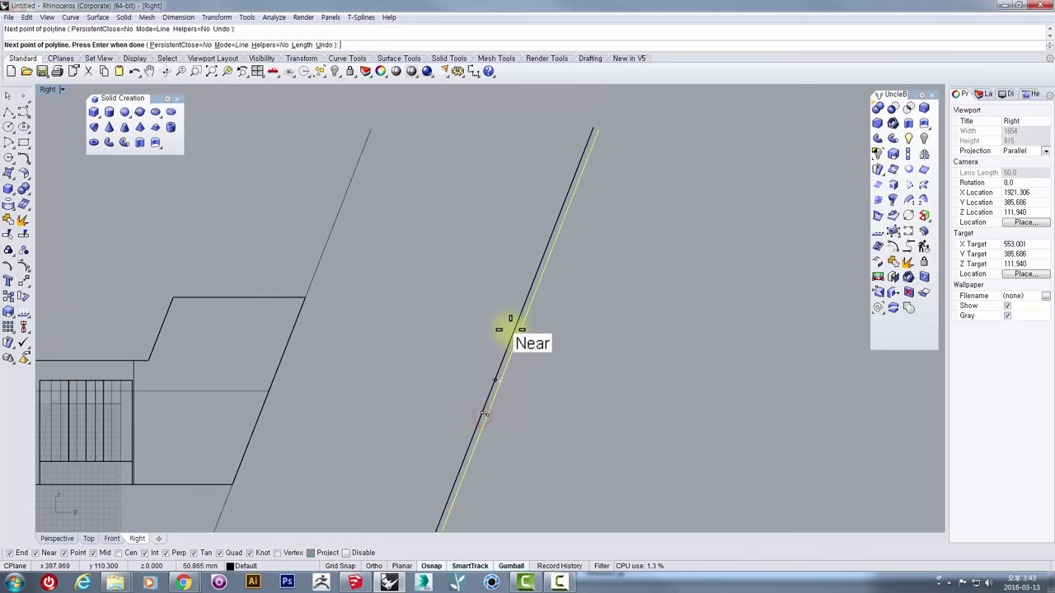
click(546, 245)
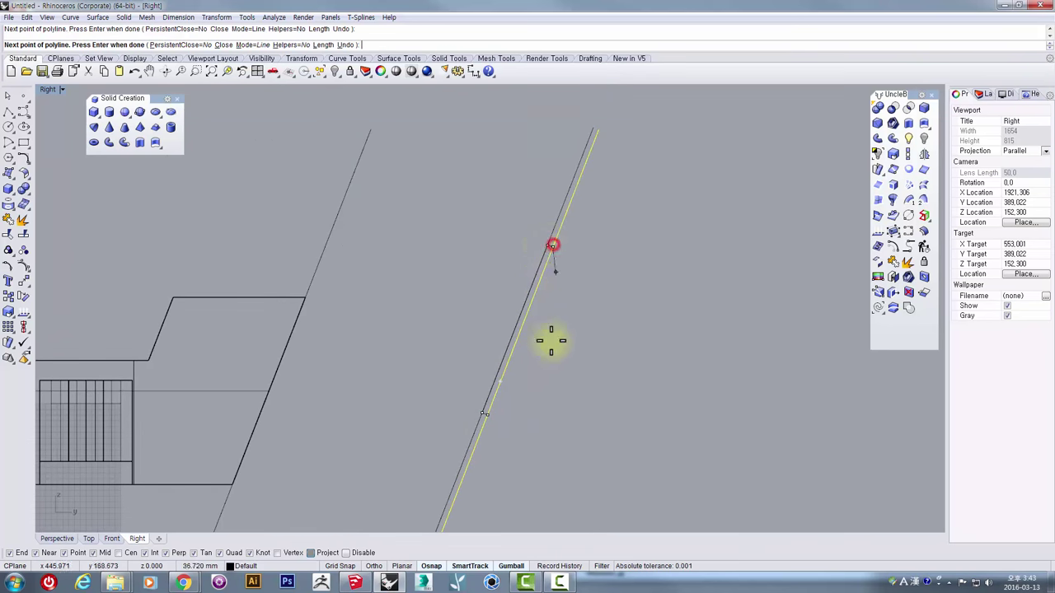
click(490, 418)
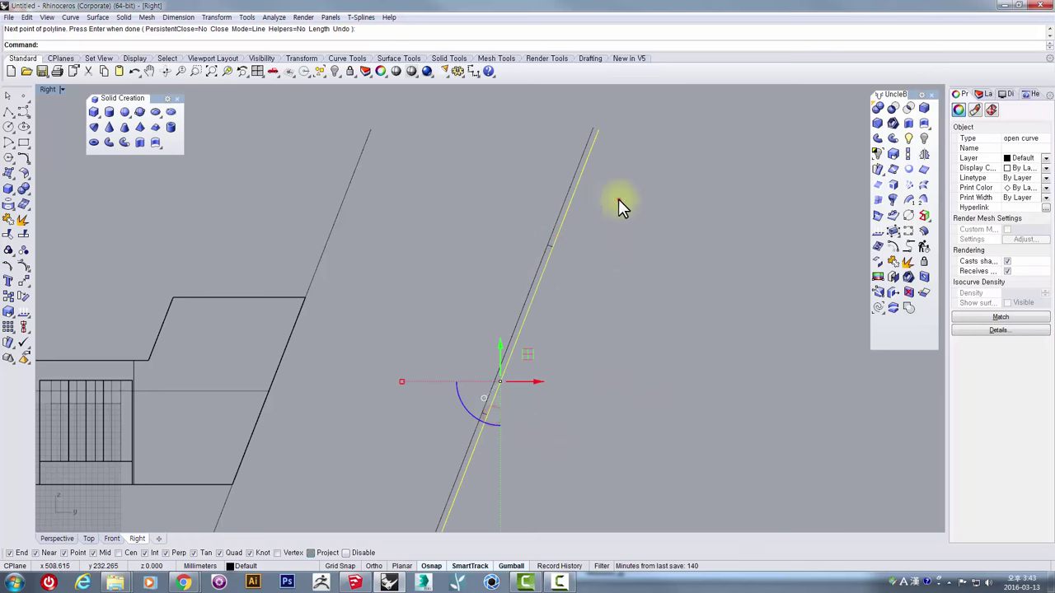
drag(618, 198, 545, 146)
key(Delete)
Step: Move the plate outline onto the cross block's slanted end and shift it about 15 mm horizontally into the block
drag(417, 220, 620, 488)
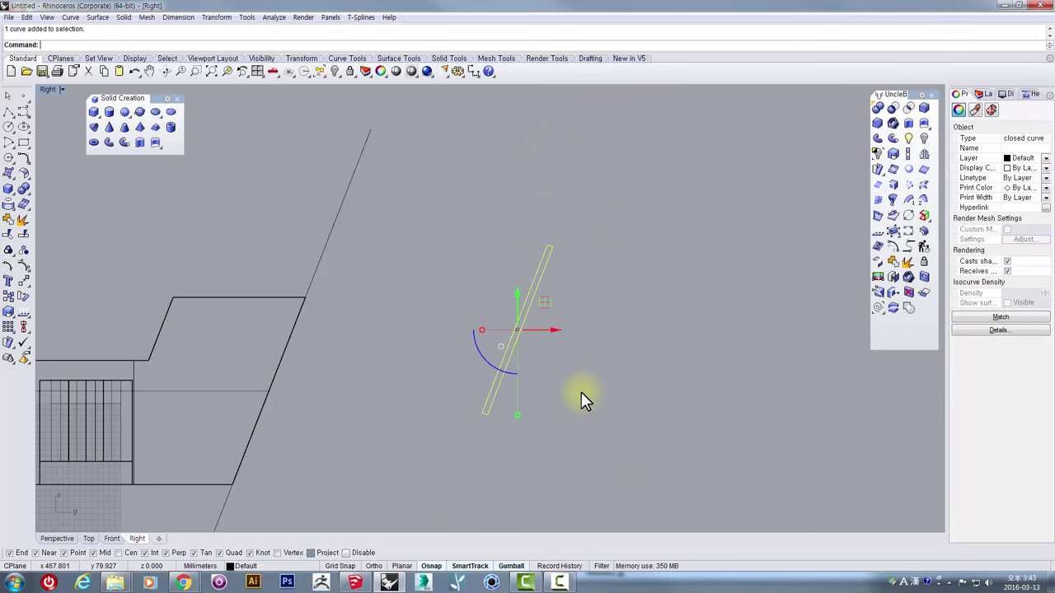
scroll(498, 434, up, 2)
text(M)
key(Return)
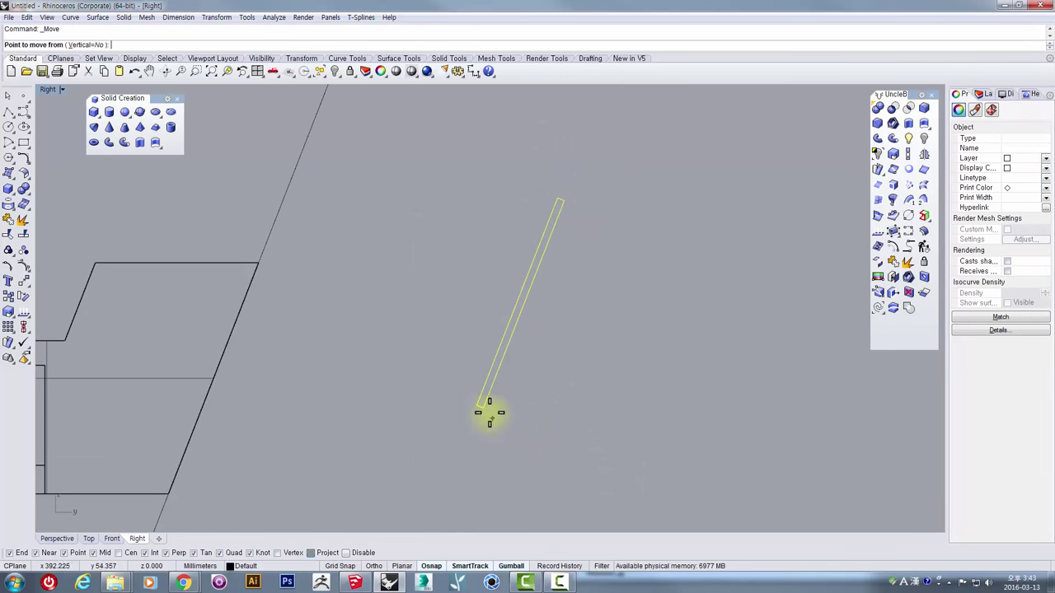
click(482, 406)
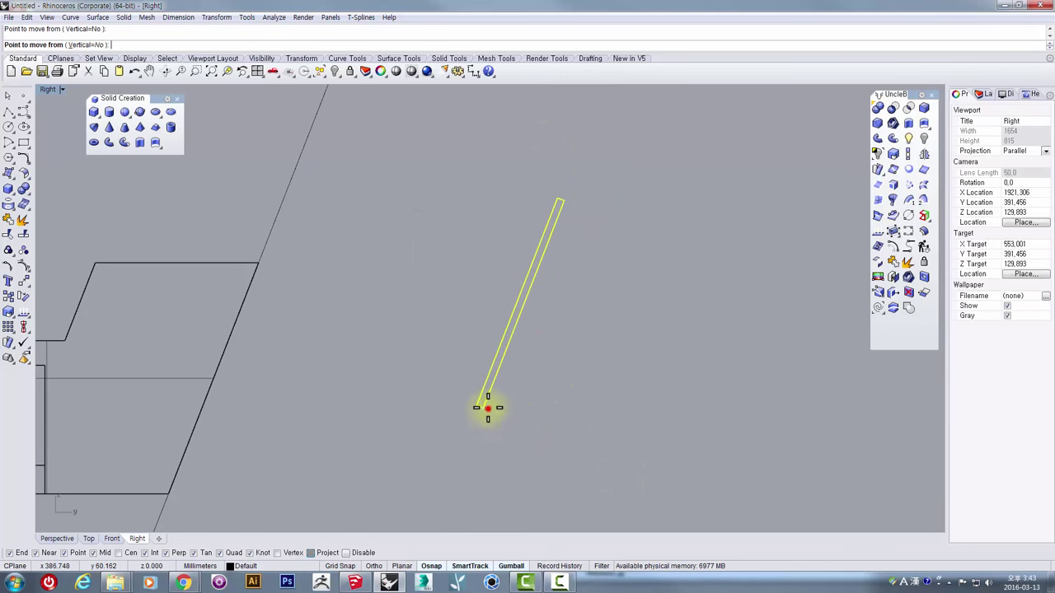
click(206, 402)
right_drag(219, 405, 441, 340)
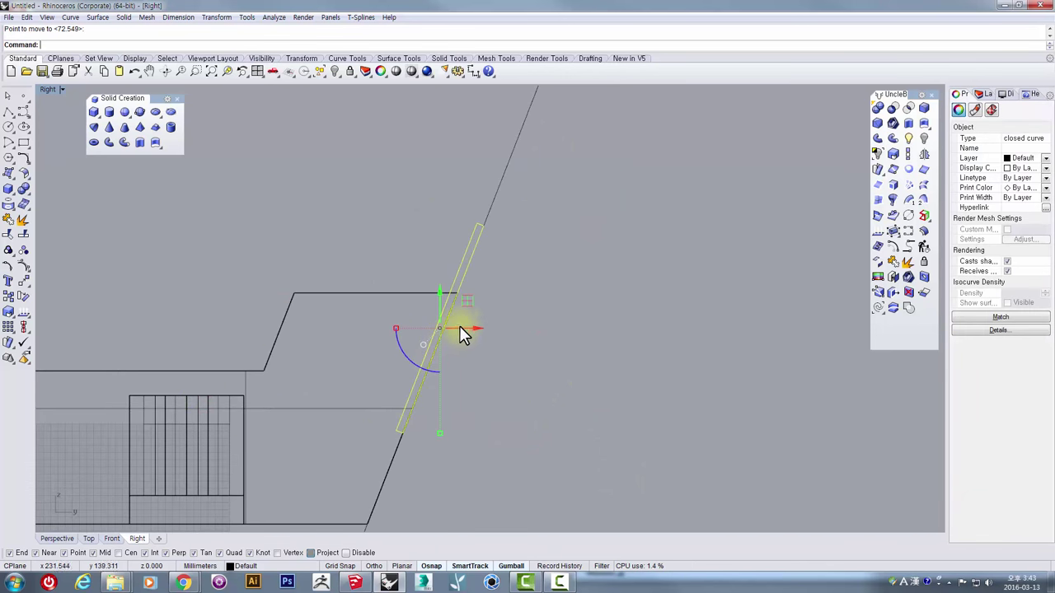
drag(462, 331, 422, 367)
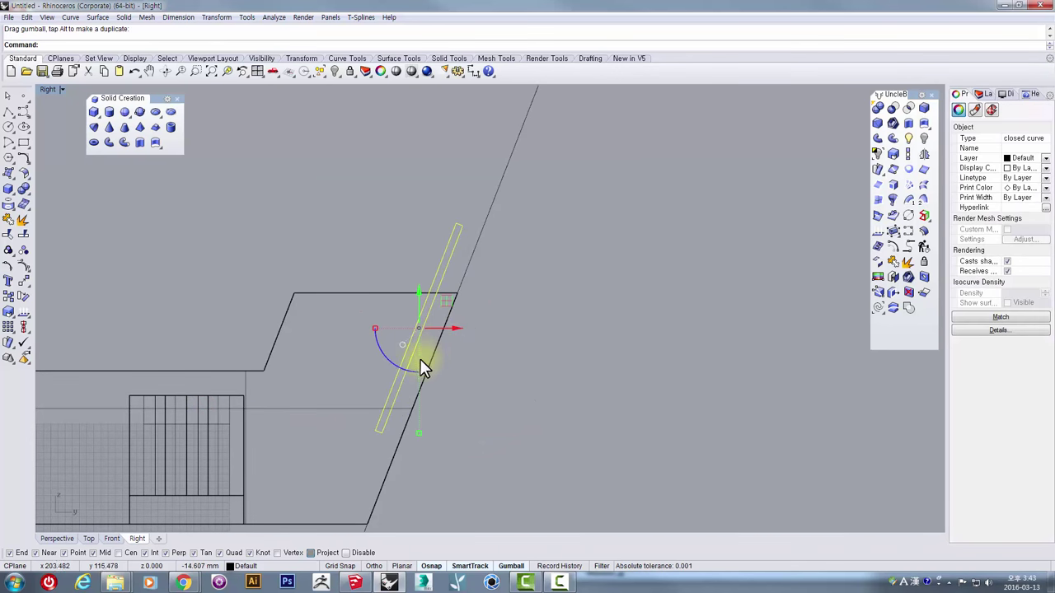
scroll(415, 349, up, 4)
right_drag(404, 323, 470, 306)
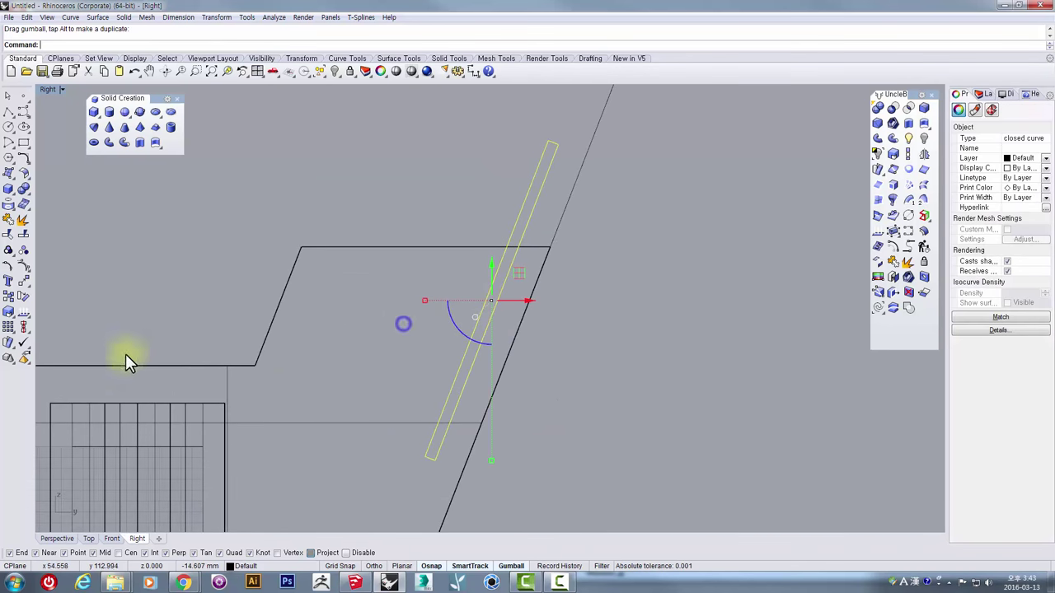
click(11, 331)
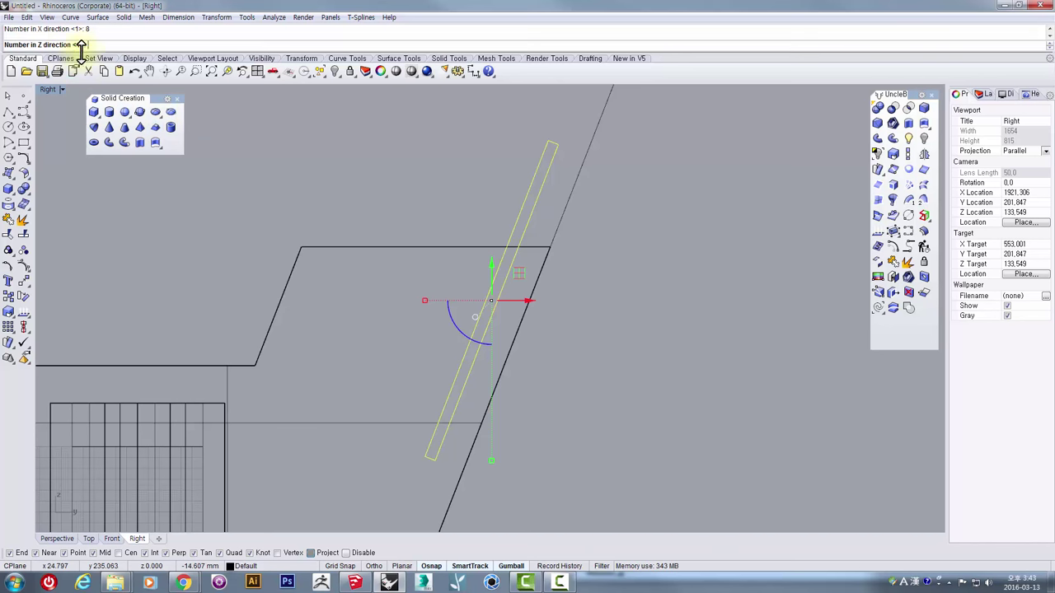
key(Return)
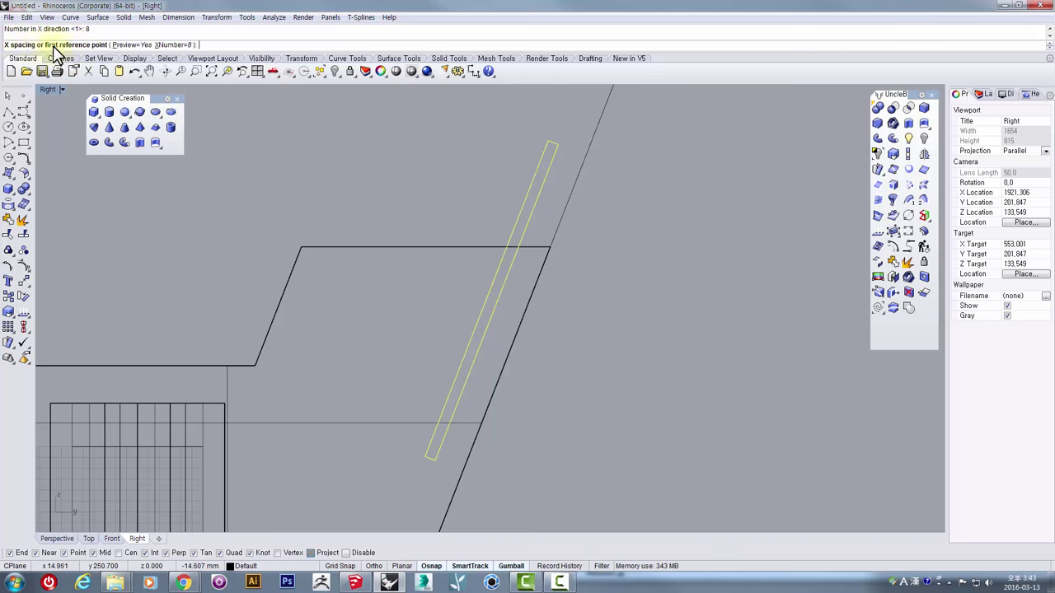
click(488, 221)
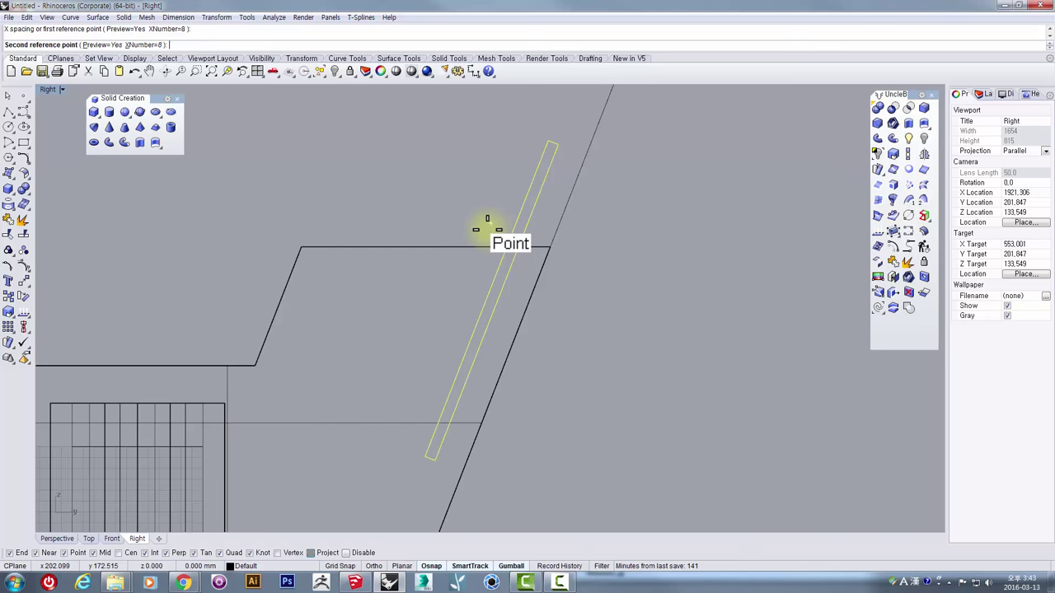
key(Escape)
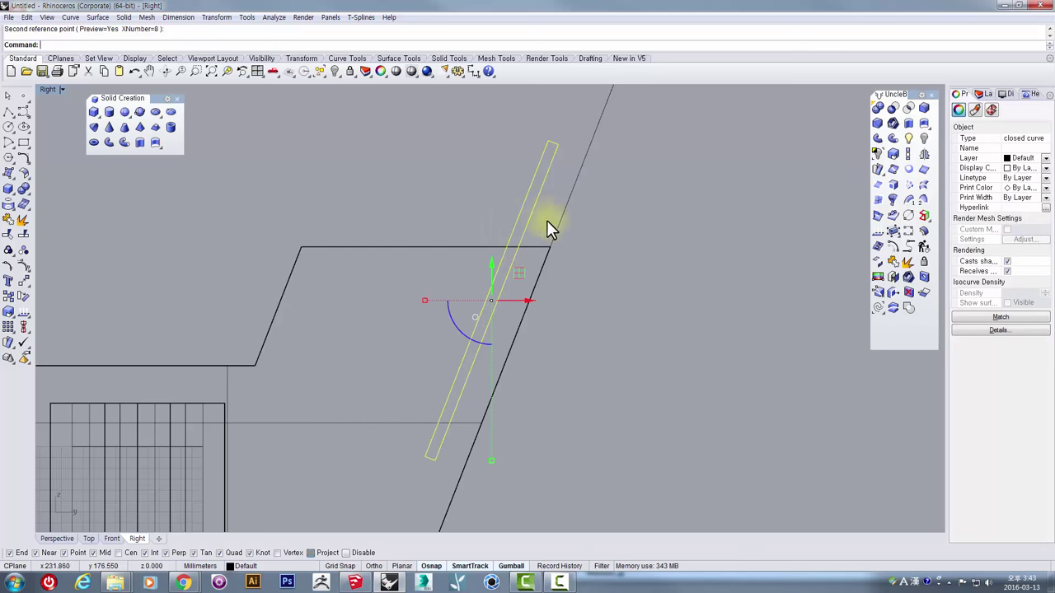
Step: Array the plate outline into 8 horizontal copies spaced about 11 mm apart, running from the slanted end toward the step
right_click(497, 179)
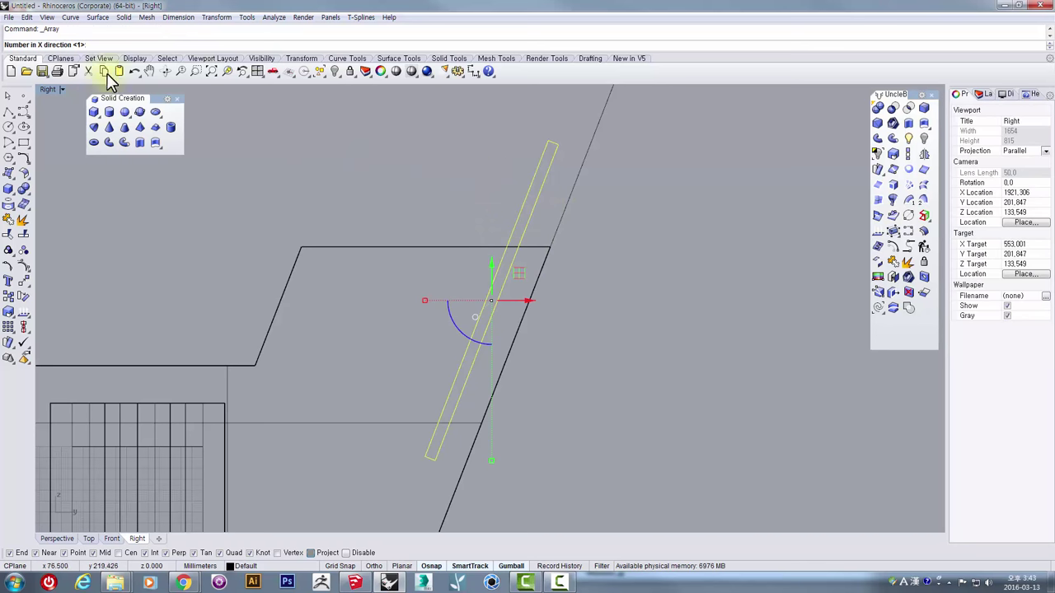
text(8)
key(Return)
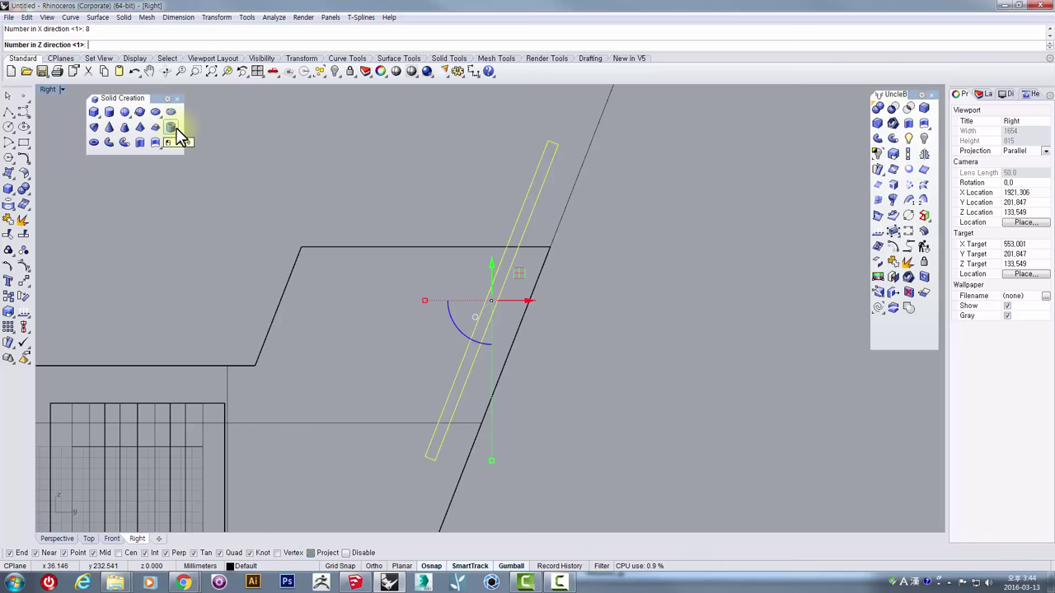
key(Return)
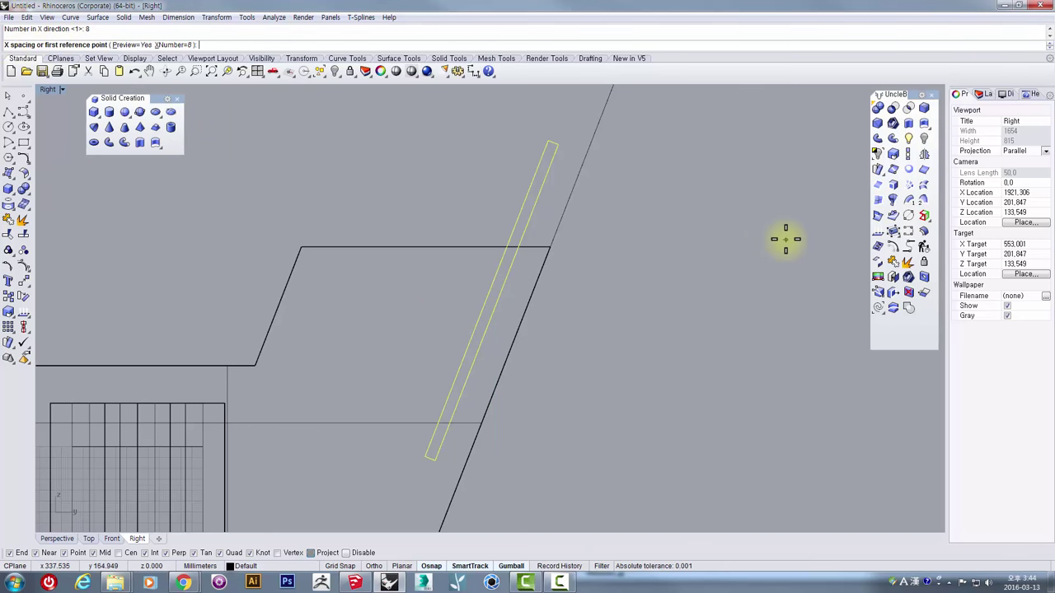
click(765, 258)
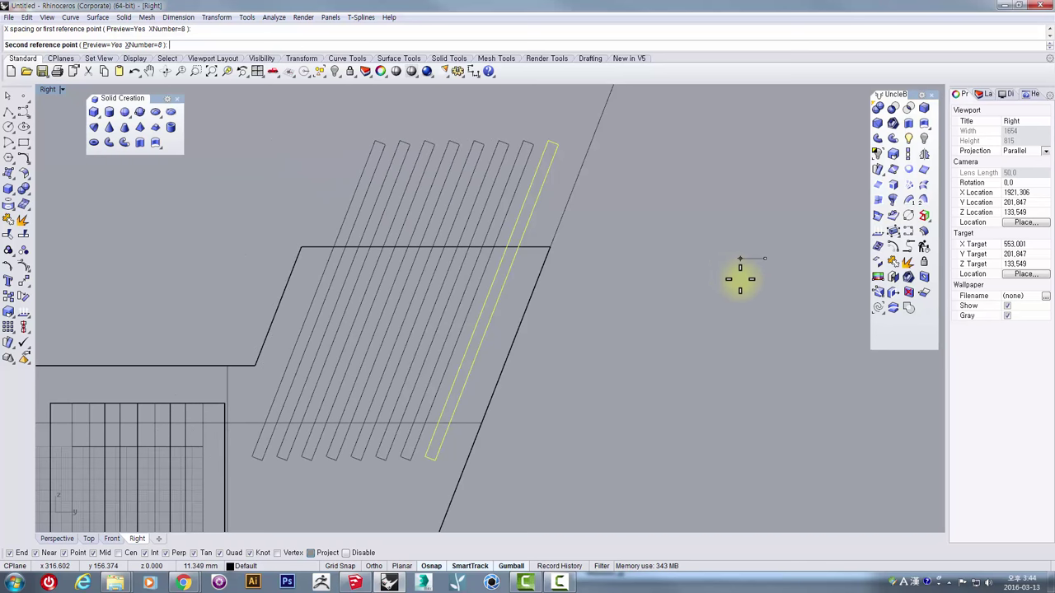
click(741, 282)
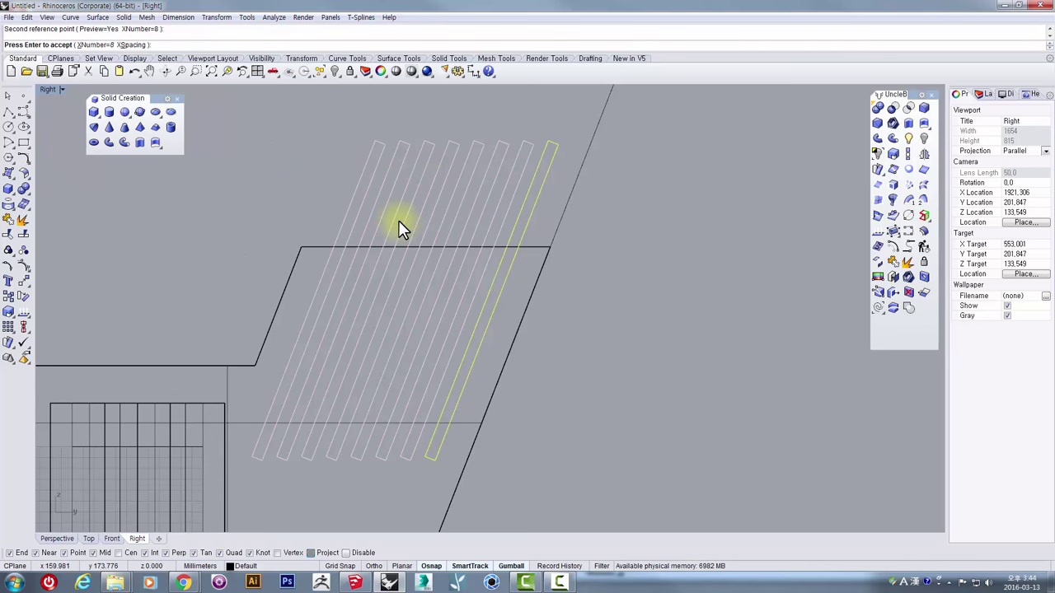
key(Return)
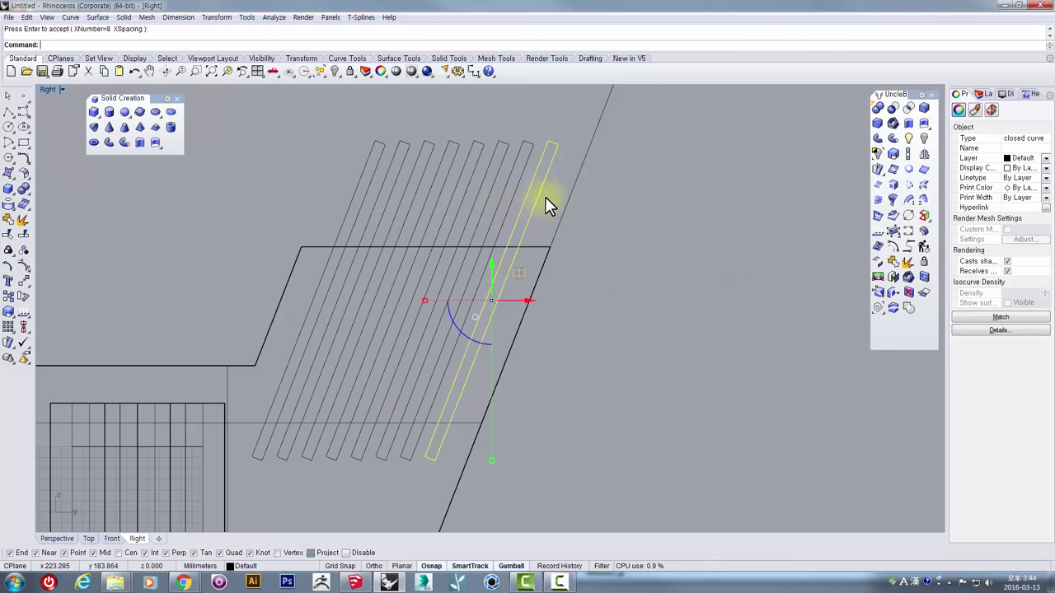
Step: Nudge all eight plate outlines about 0.25 mm toward the step and move them about 920 mm lengthwise to the cross block in Perspective
drag(551, 197, 350, 195)
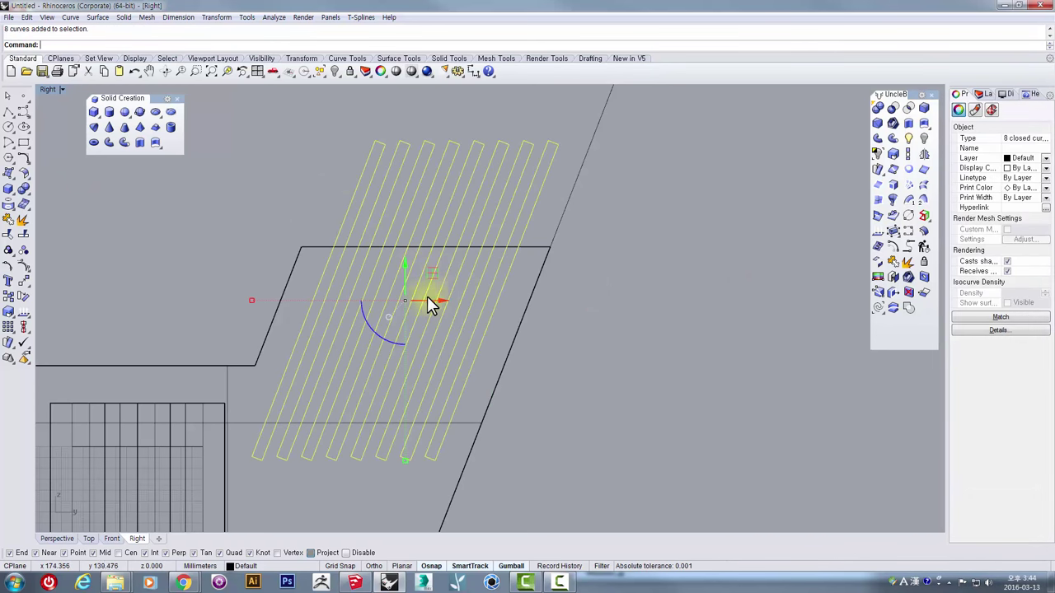
drag(421, 302, 414, 311)
double_click(48, 90)
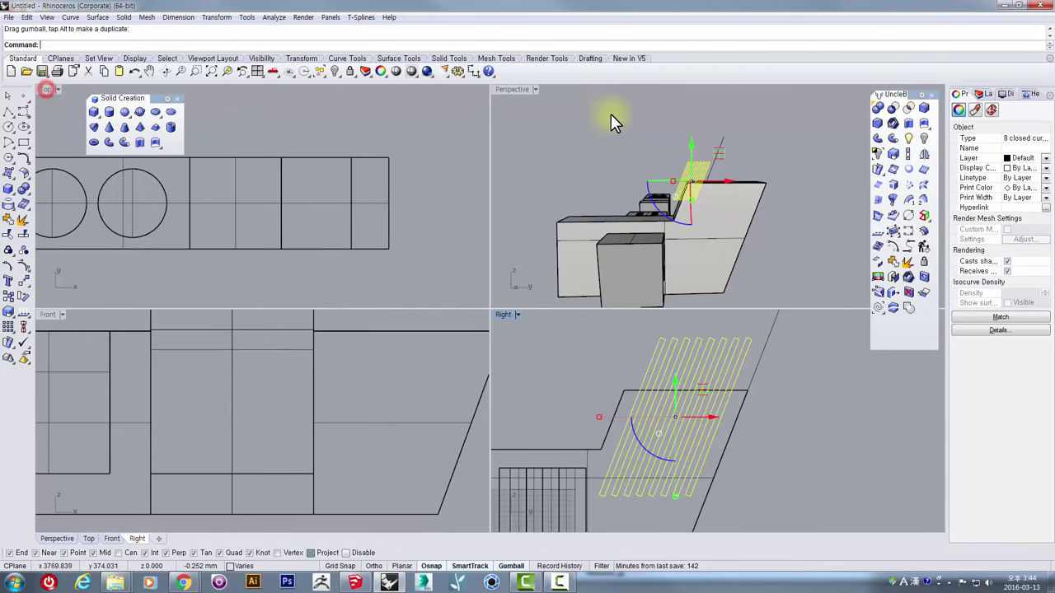
double_click(512, 88)
right_drag(391, 217, 470, 268)
scroll(307, 215, down, 8)
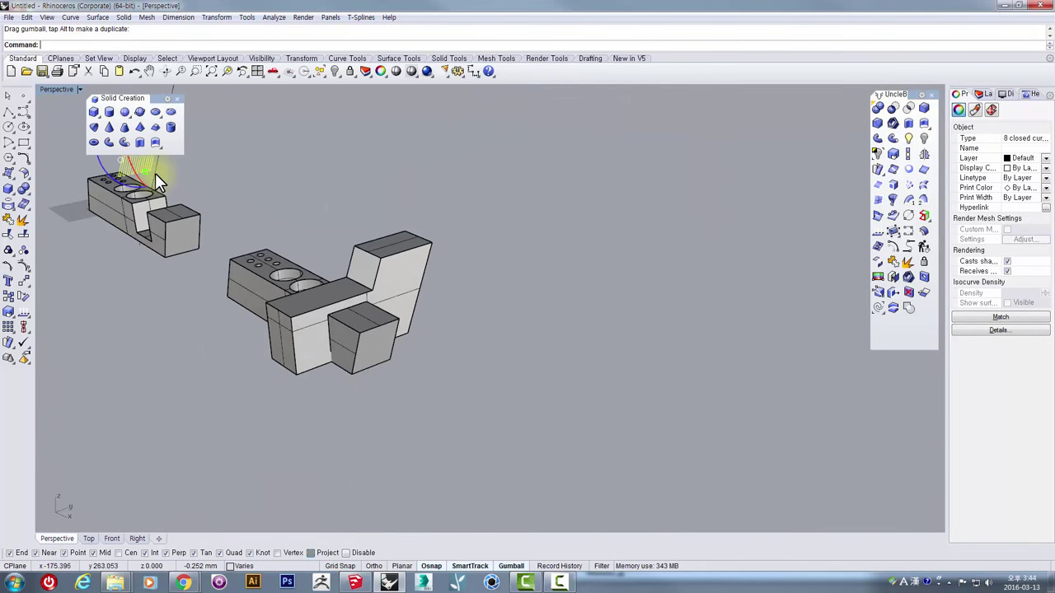
shift+right_drag(154, 175, 176, 232)
drag(162, 189, 362, 330)
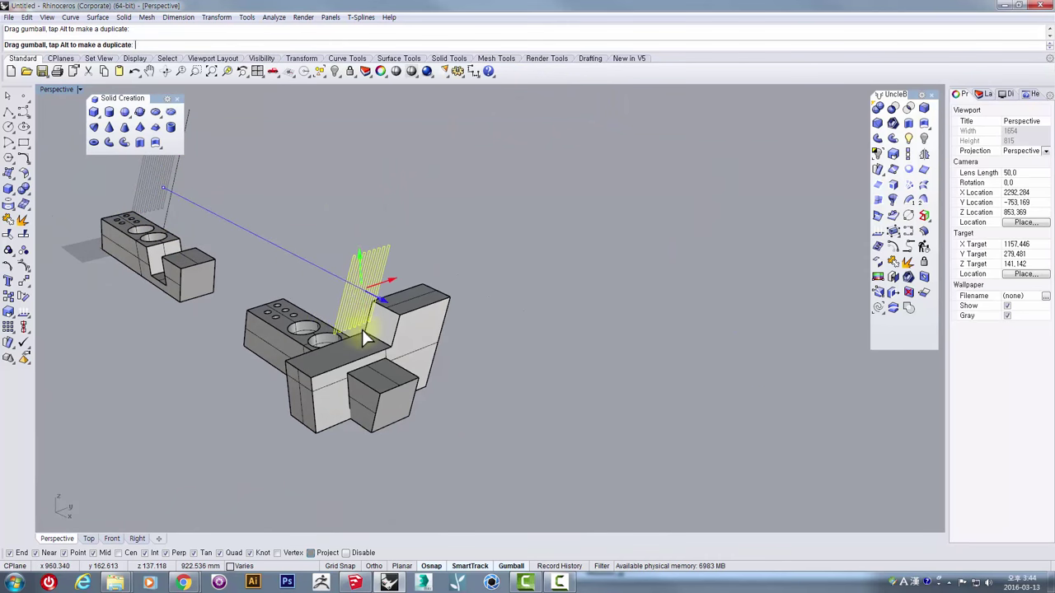
Step: Extrude the eight outlines into solid slanted plates that pass completely through the cross block's raised end
click(906, 125)
click(610, 241)
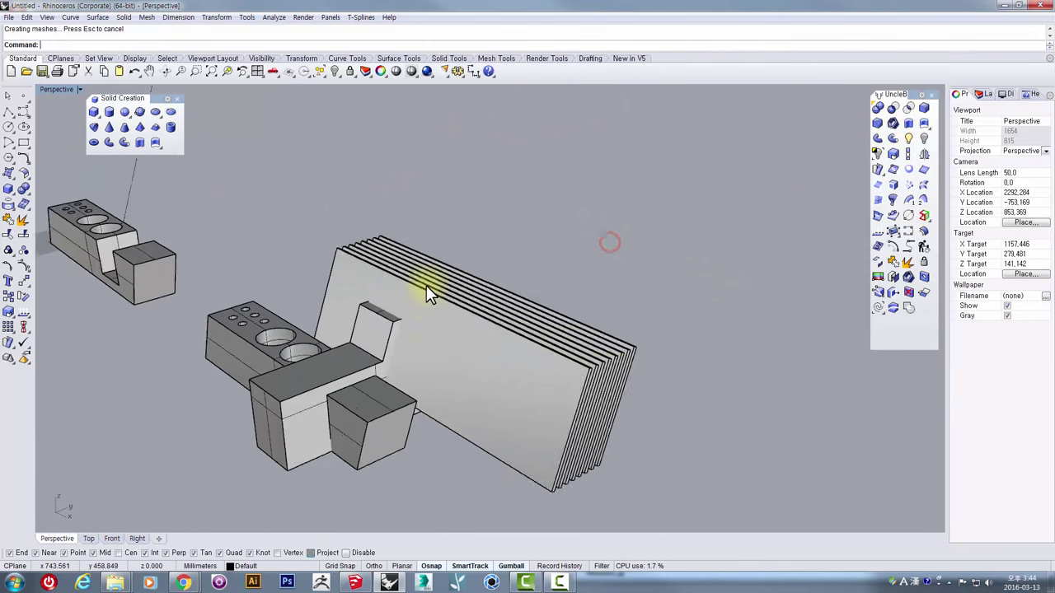
right_drag(426, 285, 412, 179)
Step: Subtract the eight extruded plates from the cross block with Boolean Difference to cut slanted slots into its raised end
click(389, 396)
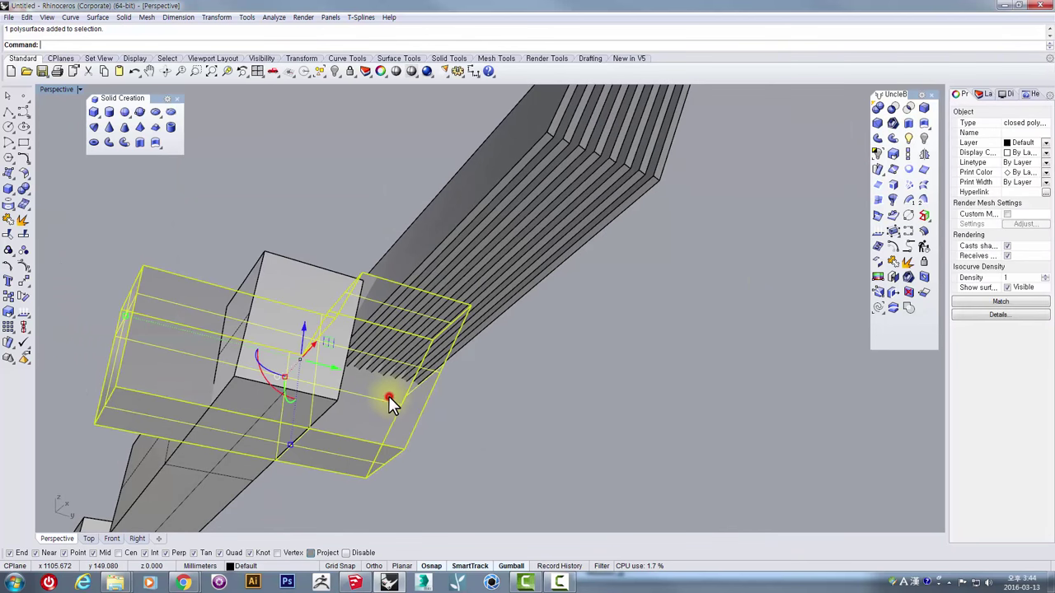
right_drag(542, 275, 752, 233)
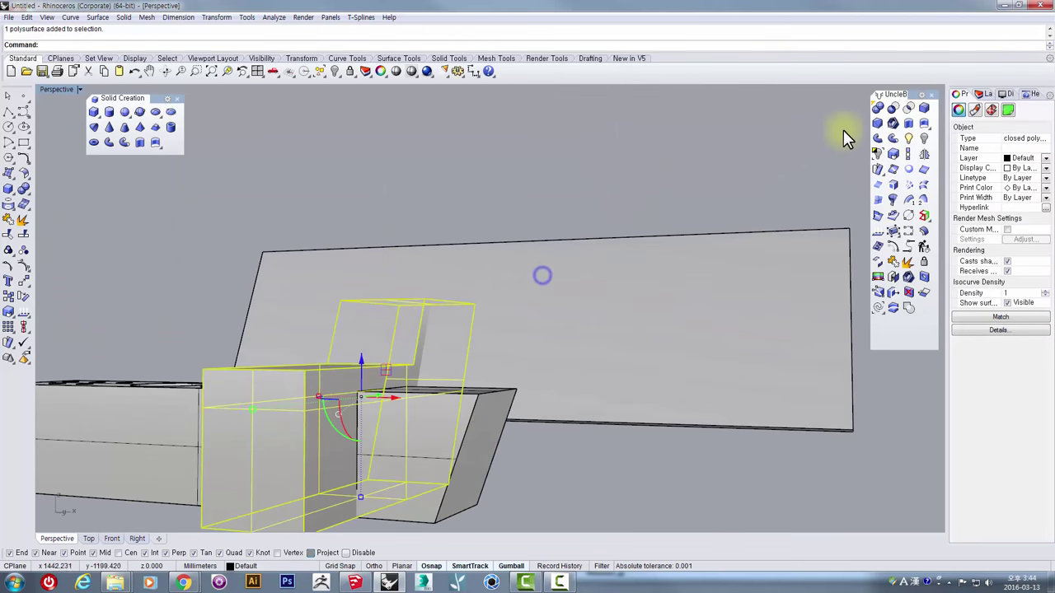
click(894, 108)
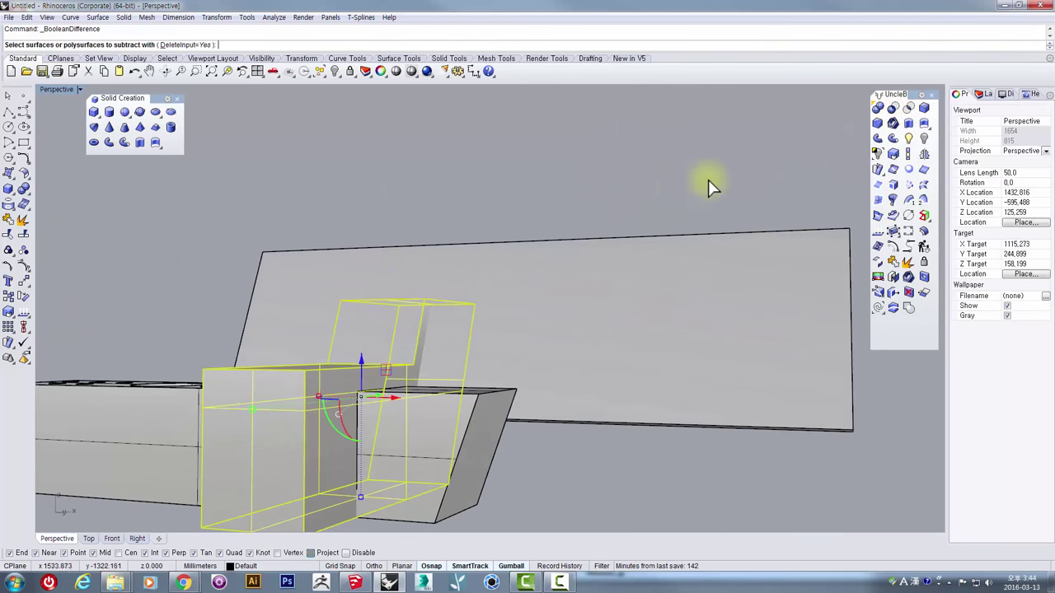
drag(602, 468, 599, 455)
right_click(599, 452)
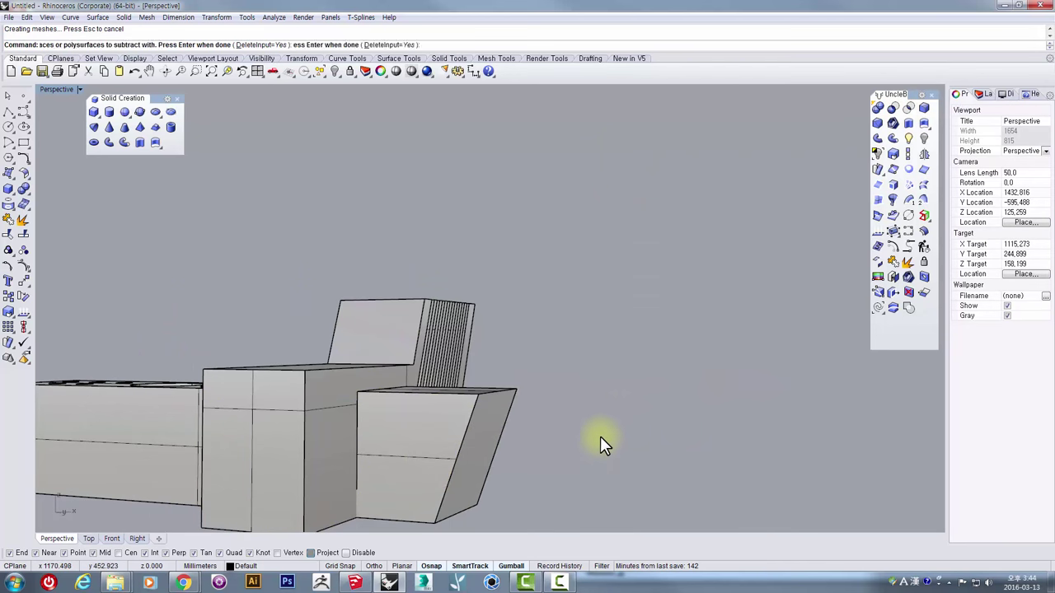
right_drag(583, 369, 392, 357)
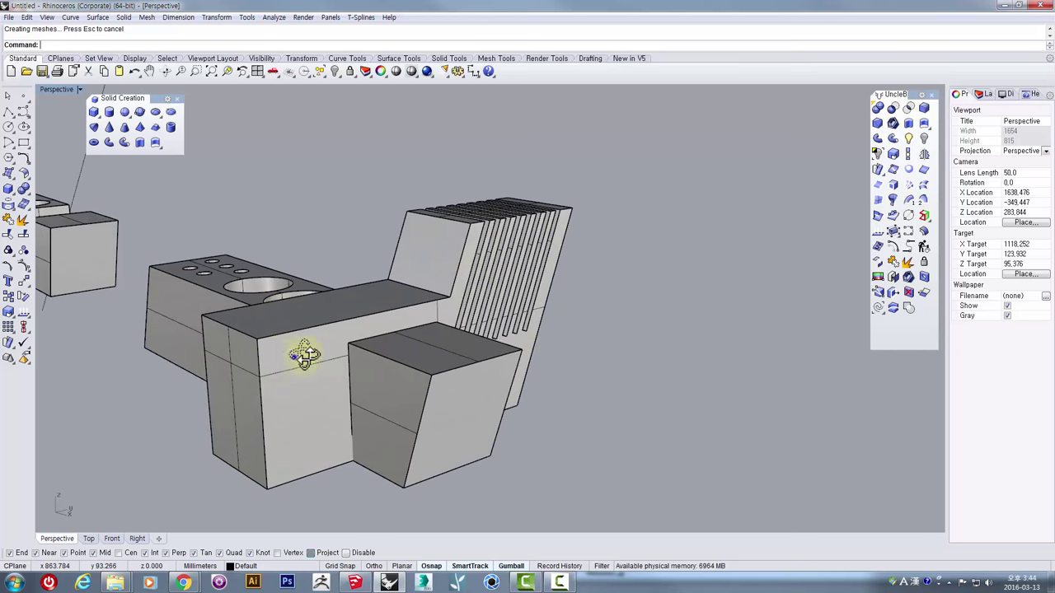
right_drag(304, 355, 241, 232)
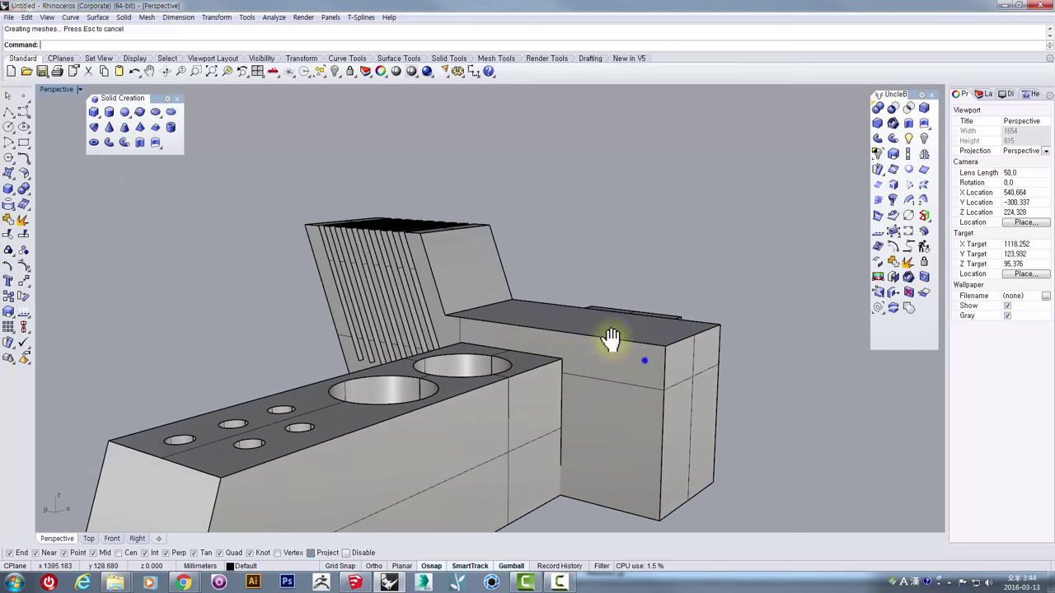
right_drag(610, 340, 203, 164)
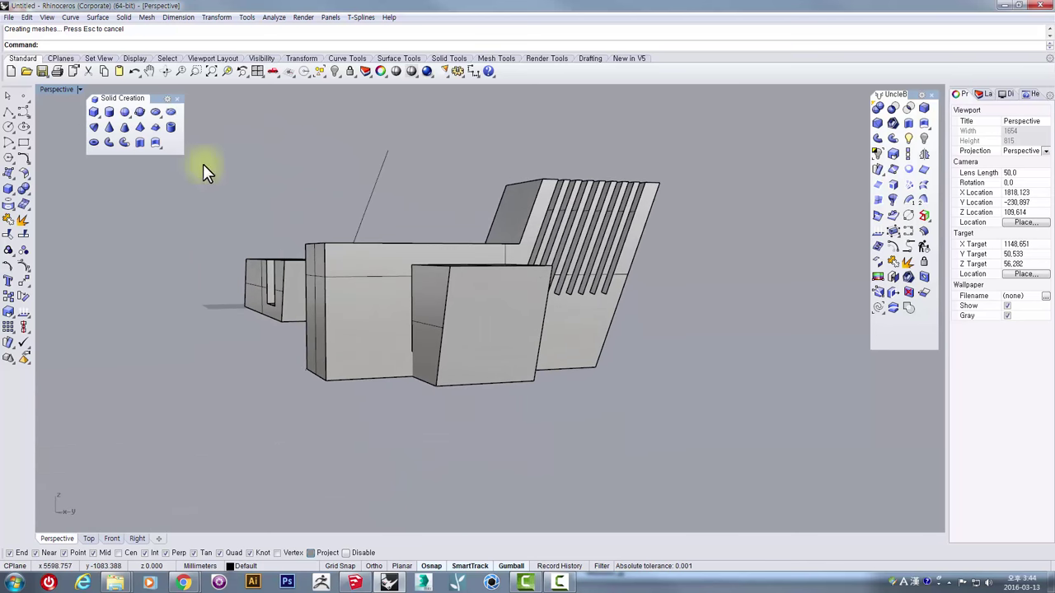
Step: In the Right view, copy the slanted guide line from the raised end to the lower outer corner of the cross block's low end
double_click(47, 91)
double_click(502, 314)
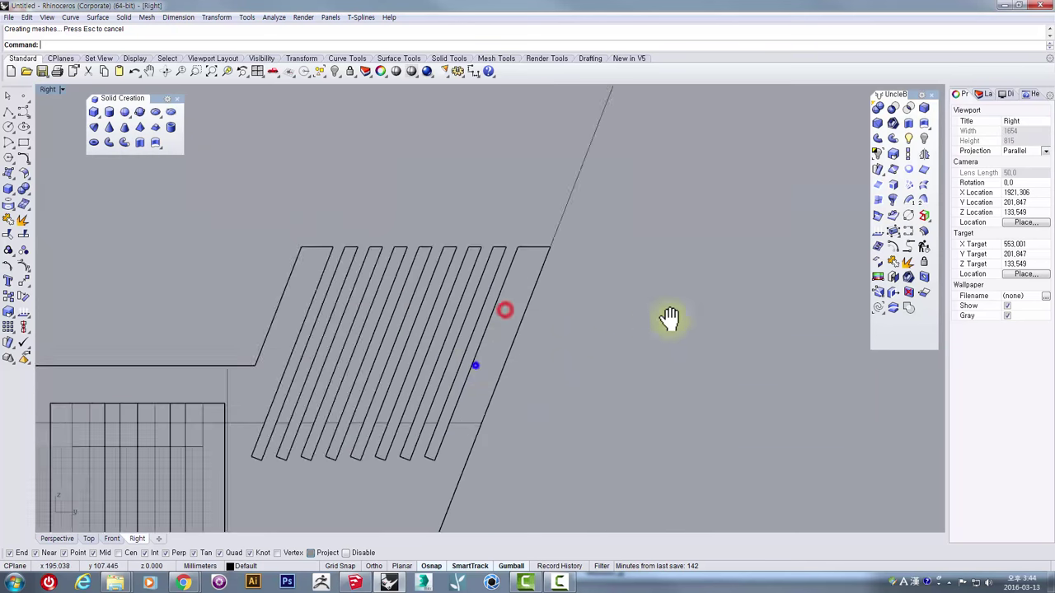
scroll(670, 322, down, 5)
click(686, 299)
scroll(689, 307, up, 2)
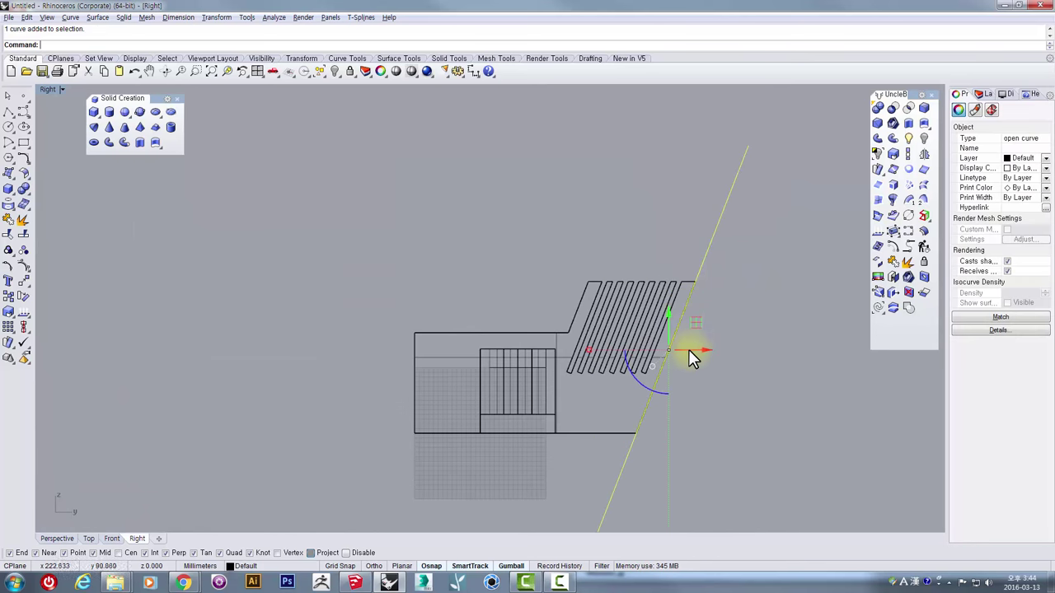
drag(690, 352, 458, 393)
scroll(457, 393, up, 3)
scroll(452, 382, up, 2)
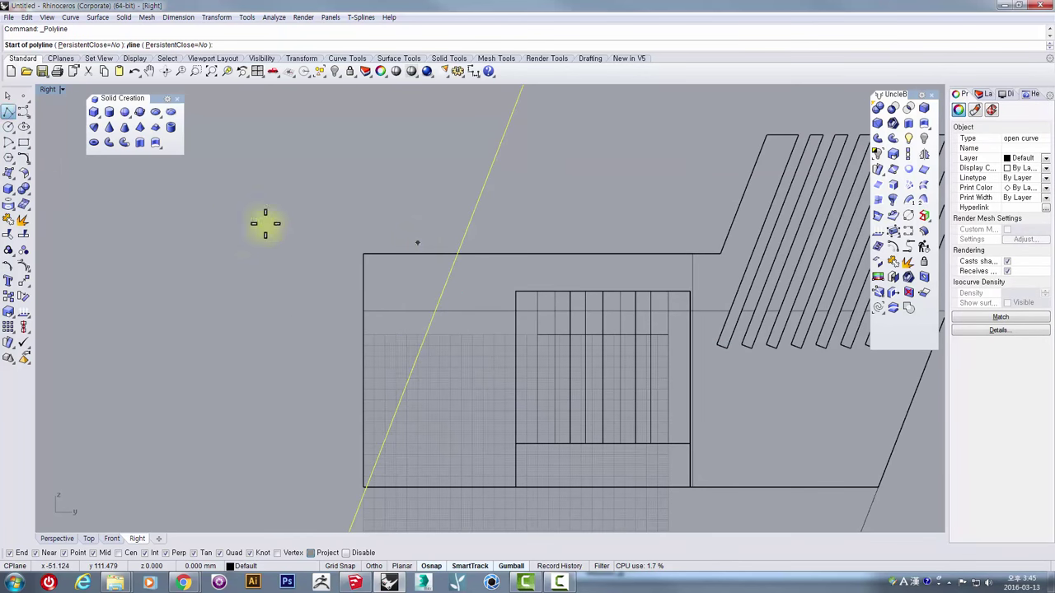
Step: Copy the guide line at the low end about 28 mm horizontally toward the raised end
click(25, 113)
right_click(519, 204)
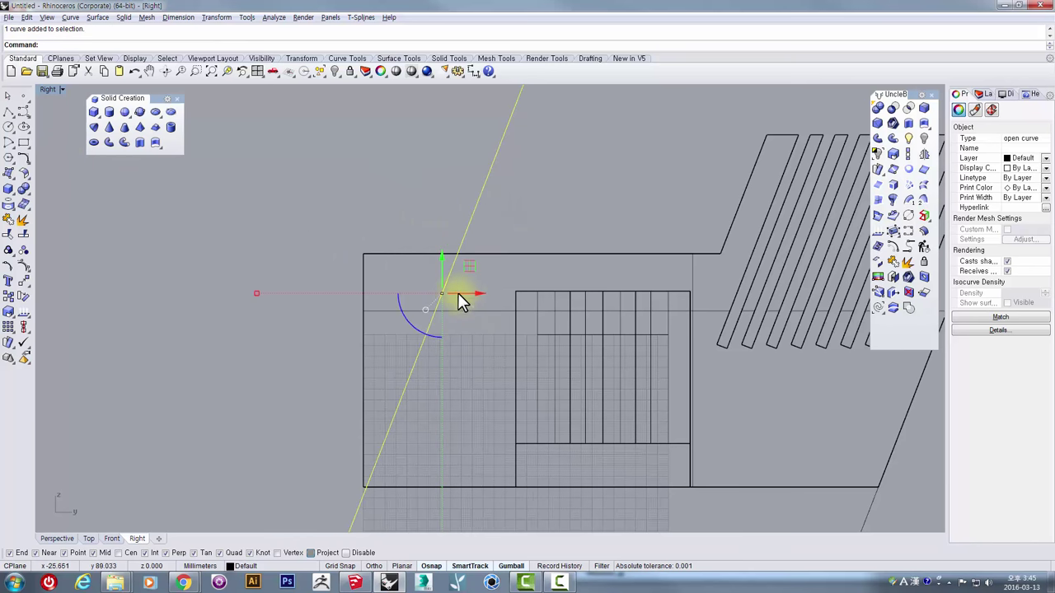
drag(458, 294, 524, 333)
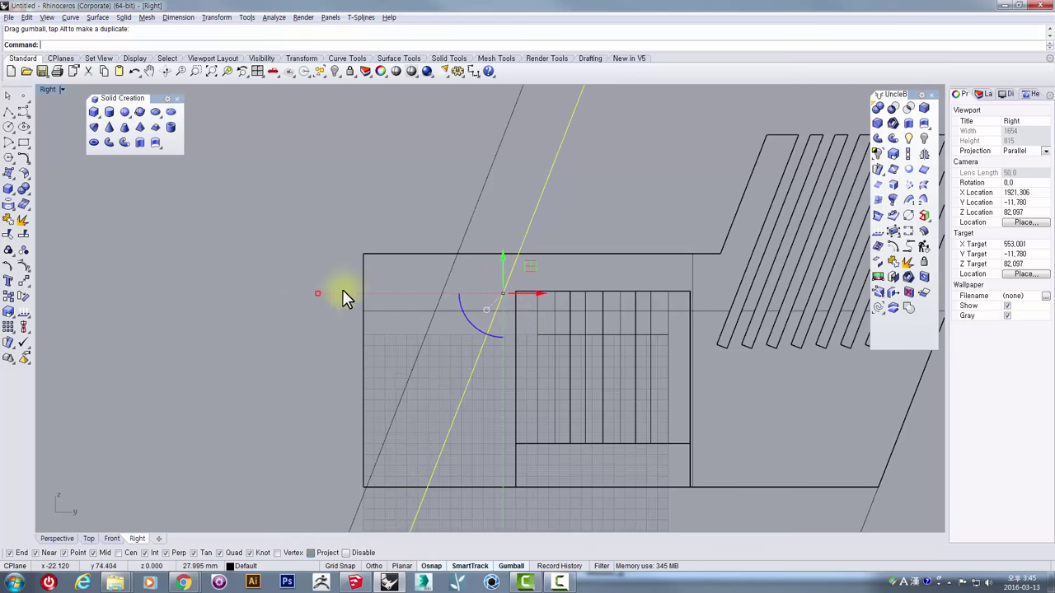
Step: Draw a closed slanted rectangular outline between the two guide lines, extending above the cross block's top edge, and delete both lines
click(10, 114)
click(446, 431)
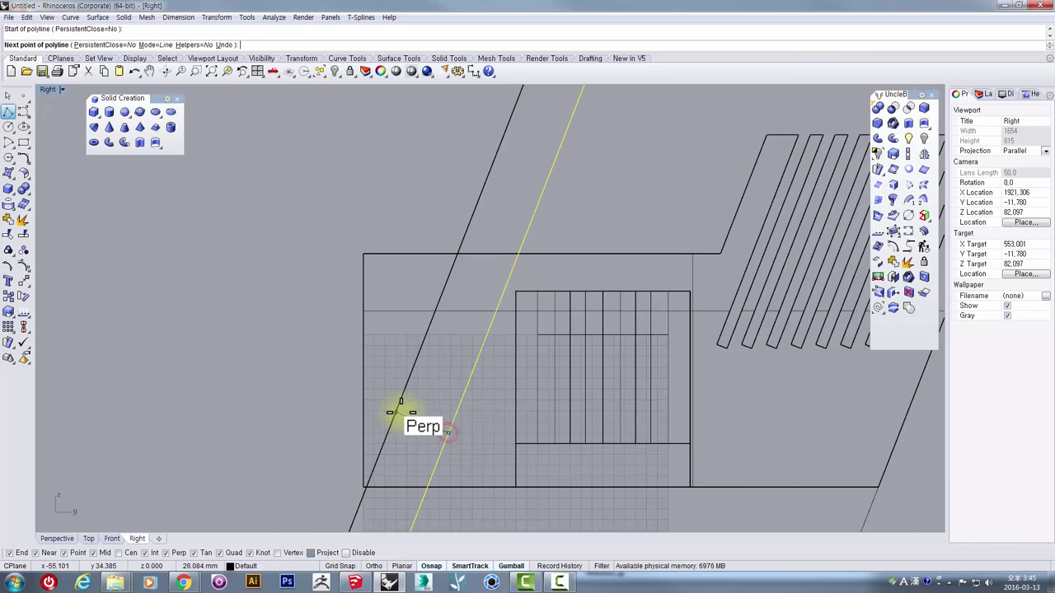
click(398, 411)
click(498, 155)
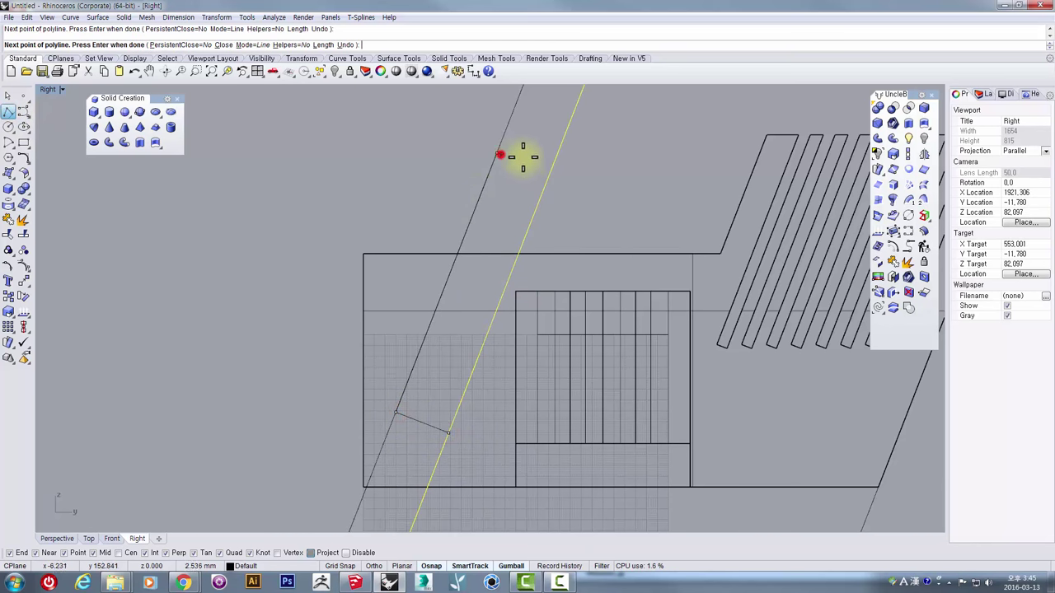
click(551, 169)
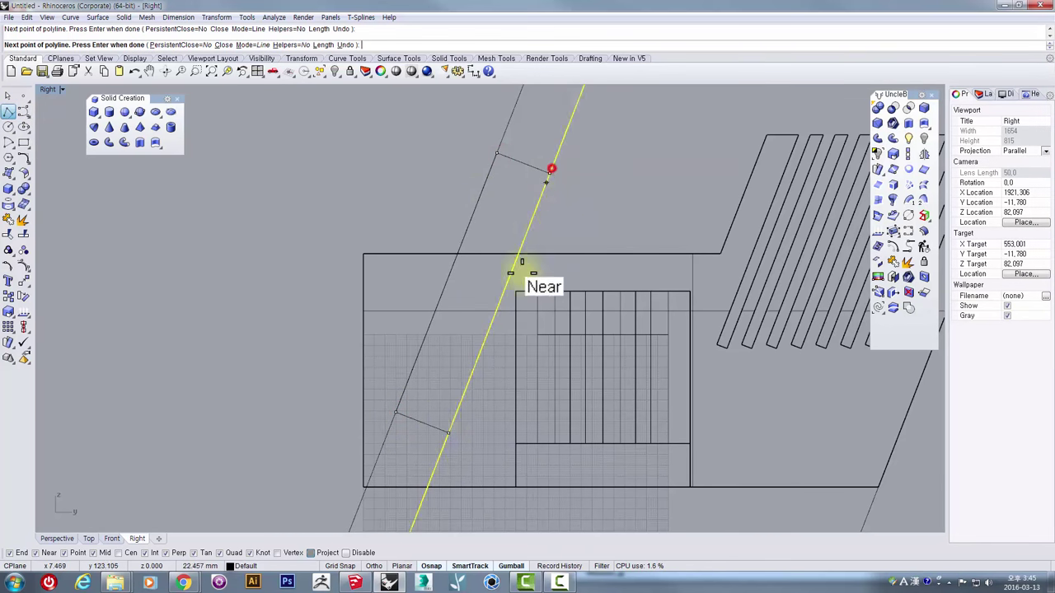
click(449, 430)
drag(616, 132, 467, 116)
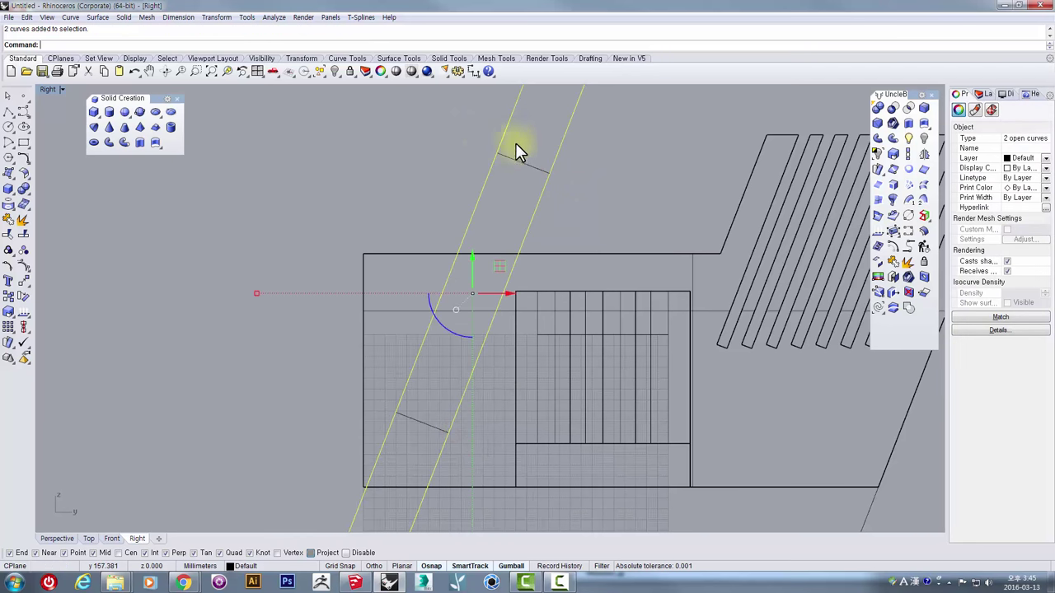
key(Delete)
Step: Move the slanted rectangular outline about 950 mm lengthwise to the cross block in Perspective
drag(581, 138, 496, 186)
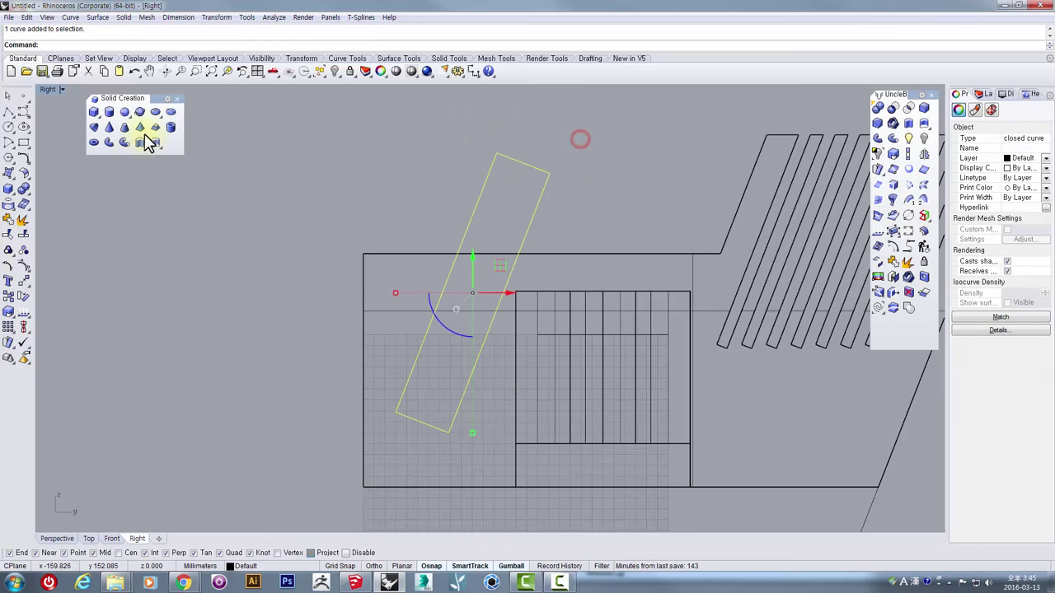
double_click(47, 90)
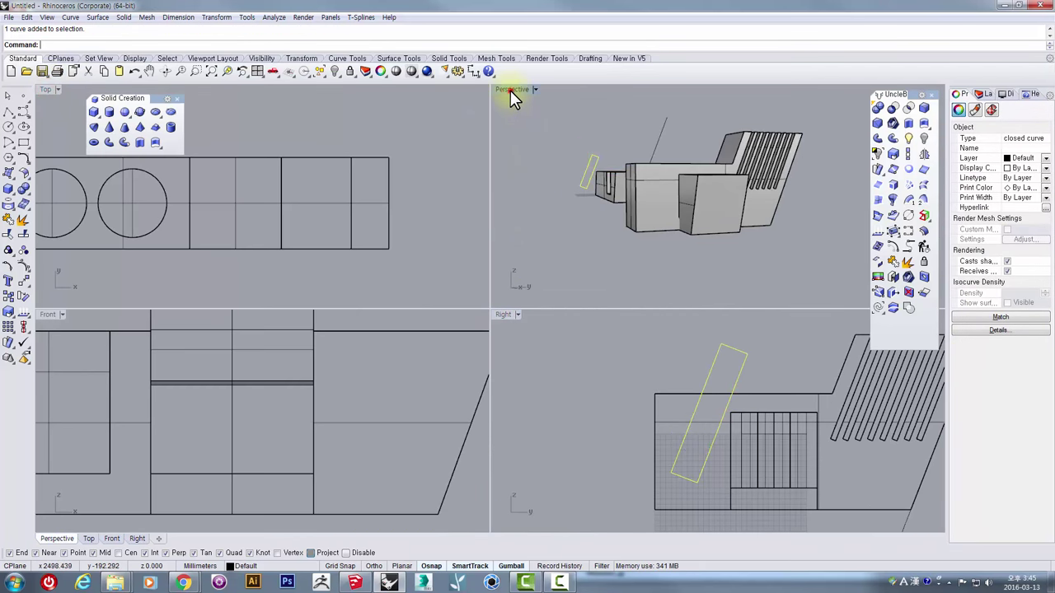
double_click(512, 90)
right_drag(448, 252, 528, 350)
scroll(524, 342, down, 6)
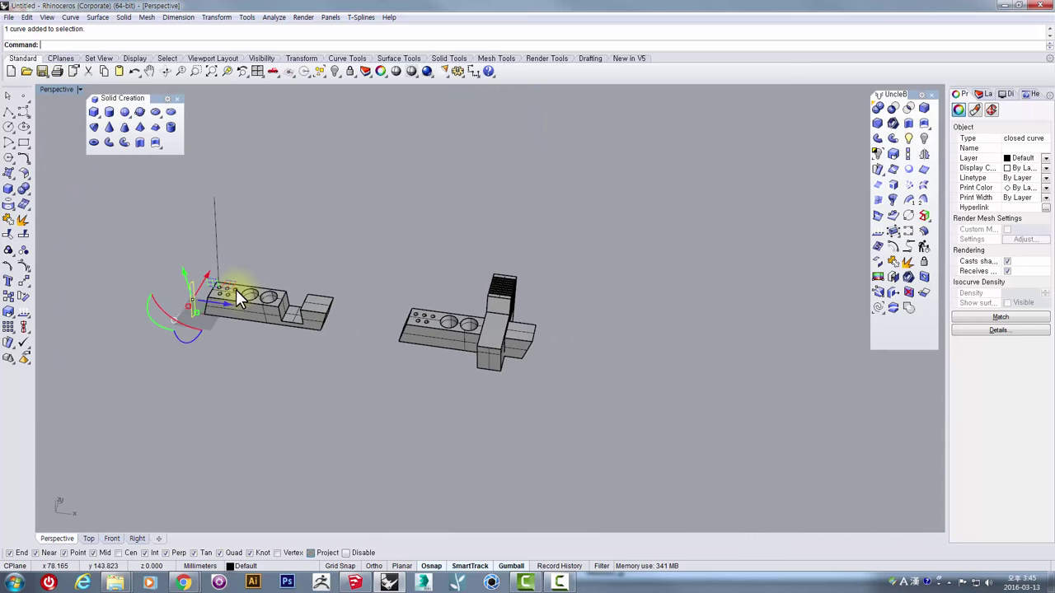
drag(218, 303, 335, 359)
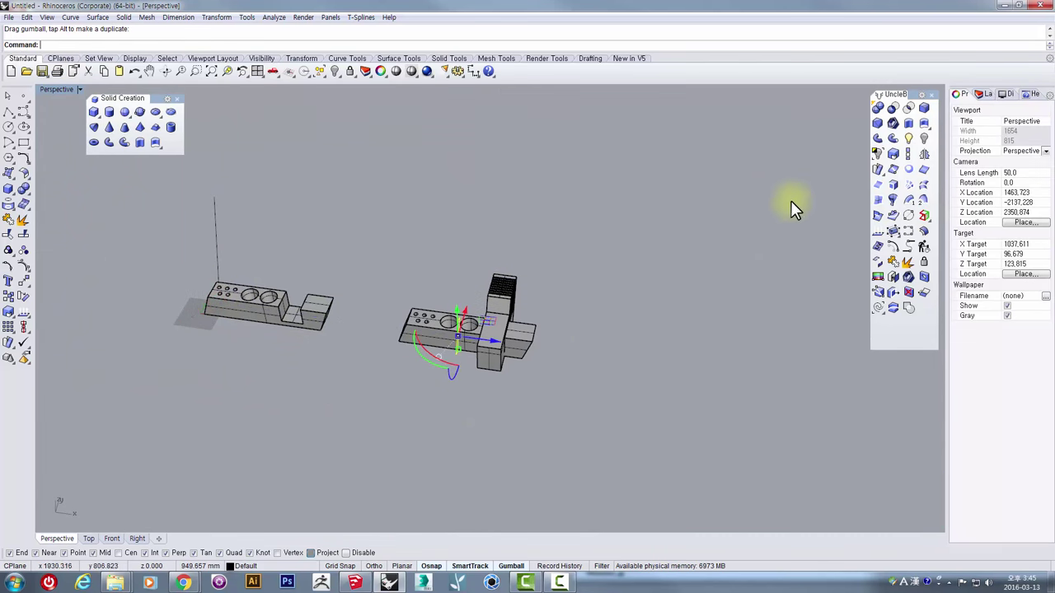
Step: Extrude the slanted rectangular outline into a solid that passes completely through the cross block's low end
click(908, 123)
scroll(552, 337, up, 5)
right_click(552, 336)
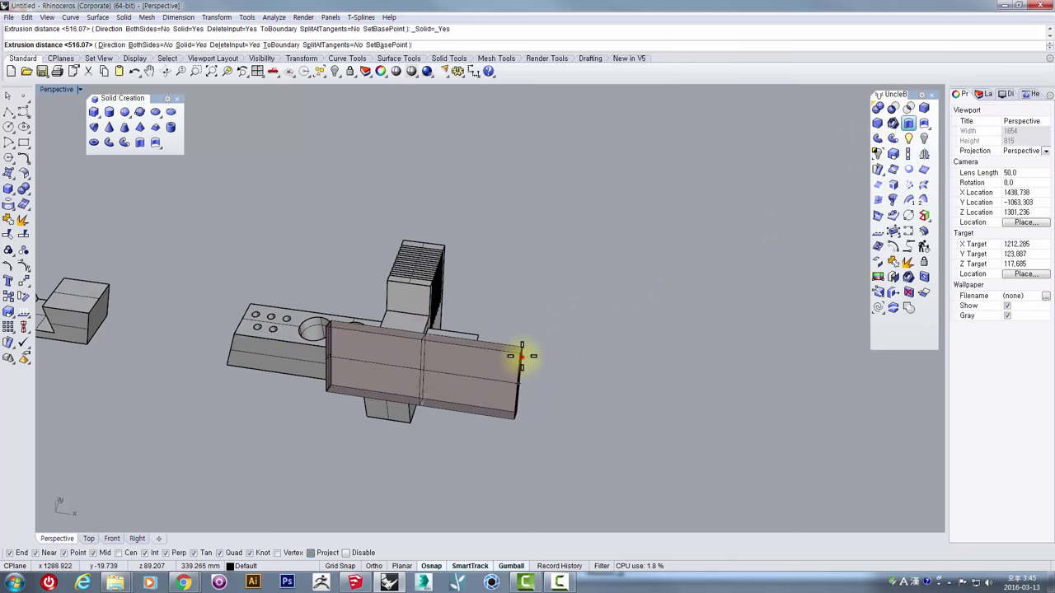
right_drag(518, 353, 562, 282)
Step: Subtract the slanted solid from the cross block with Boolean Difference to cut a wide slanted slot into its low end
click(562, 276)
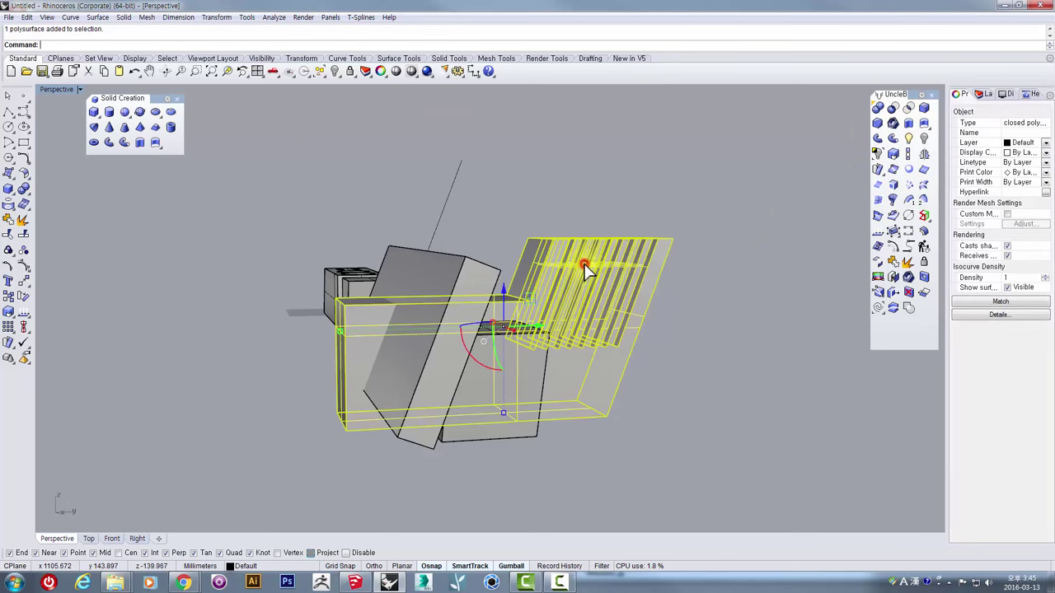
click(892, 109)
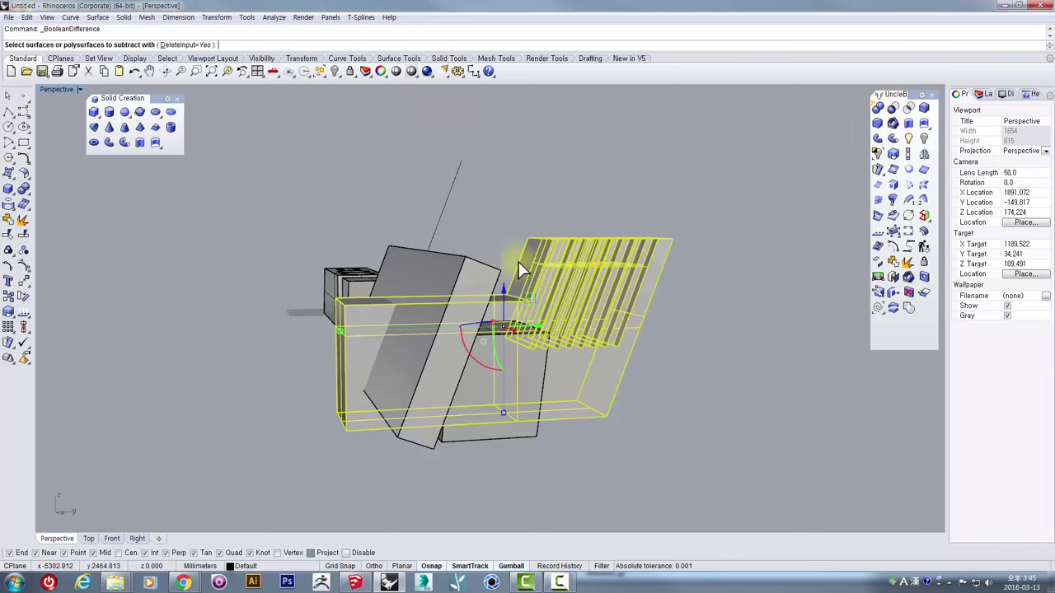
click(467, 256)
right_click(467, 257)
mouse_move(419, 318)
right_down()
mouse_move(436, 349)
mouse_move(407, 328)
right_up()
right_drag(390, 326, 392, 323)
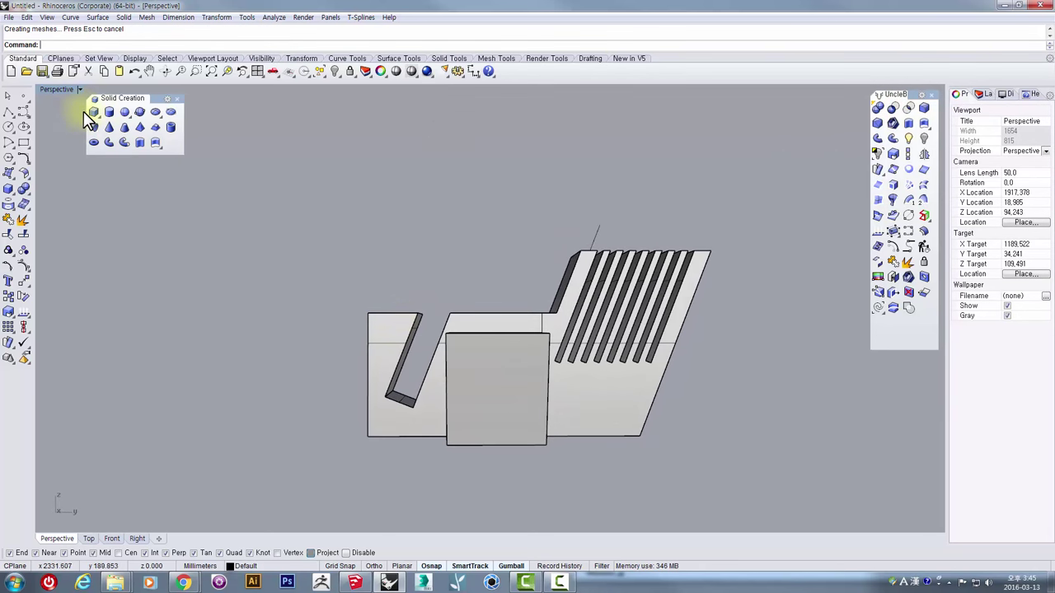
Step: In the Right view, draw a closed four-sided polyline whose lower edge slopes across the top of the cross block's low end
double_click(48, 86)
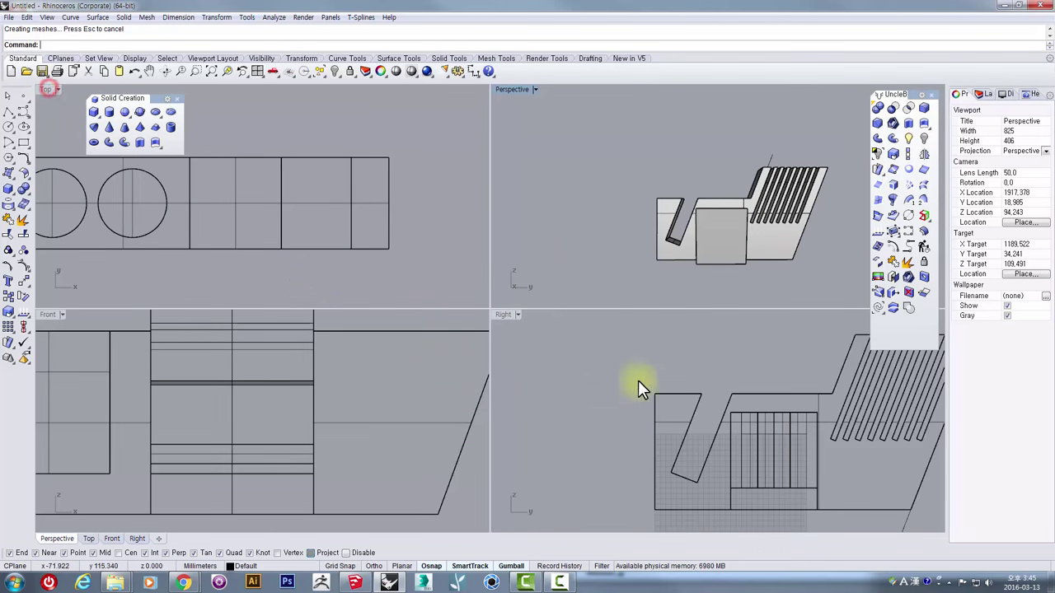
click(503, 314)
double_click(502, 314)
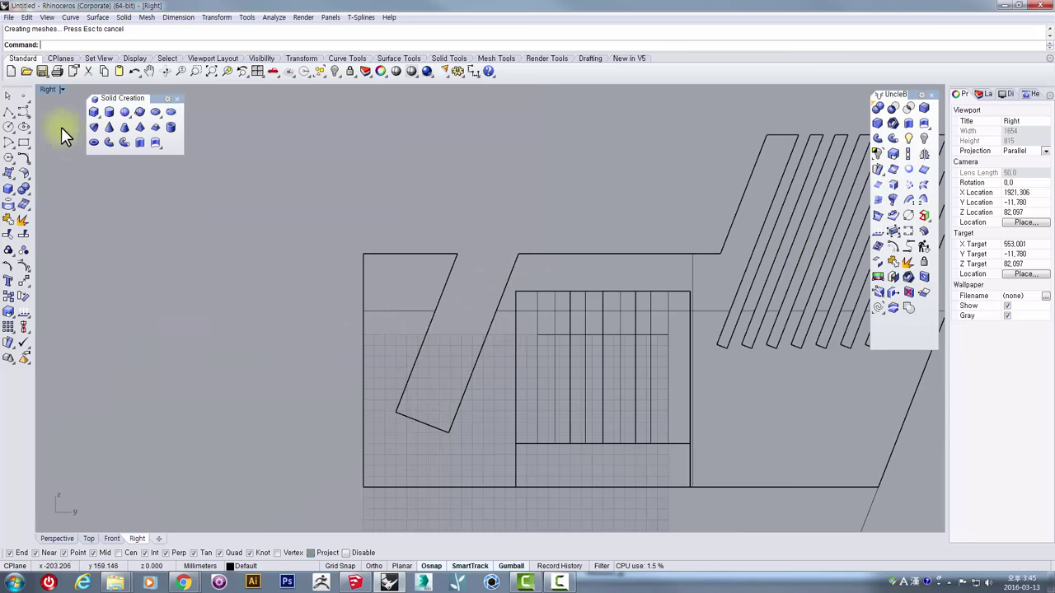
click(8, 112)
click(310, 380)
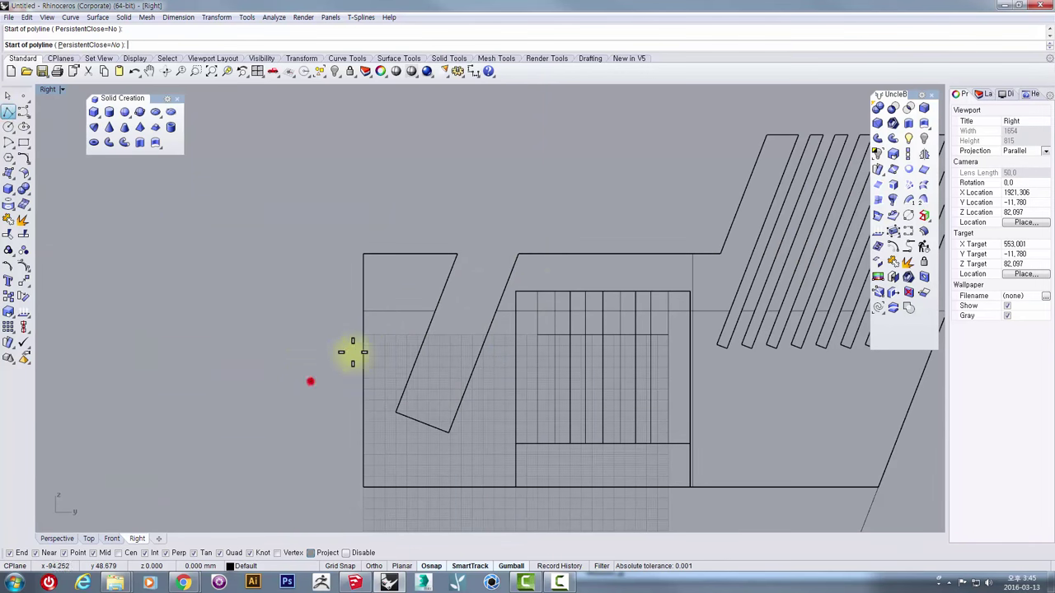
click(604, 236)
click(483, 95)
click(159, 205)
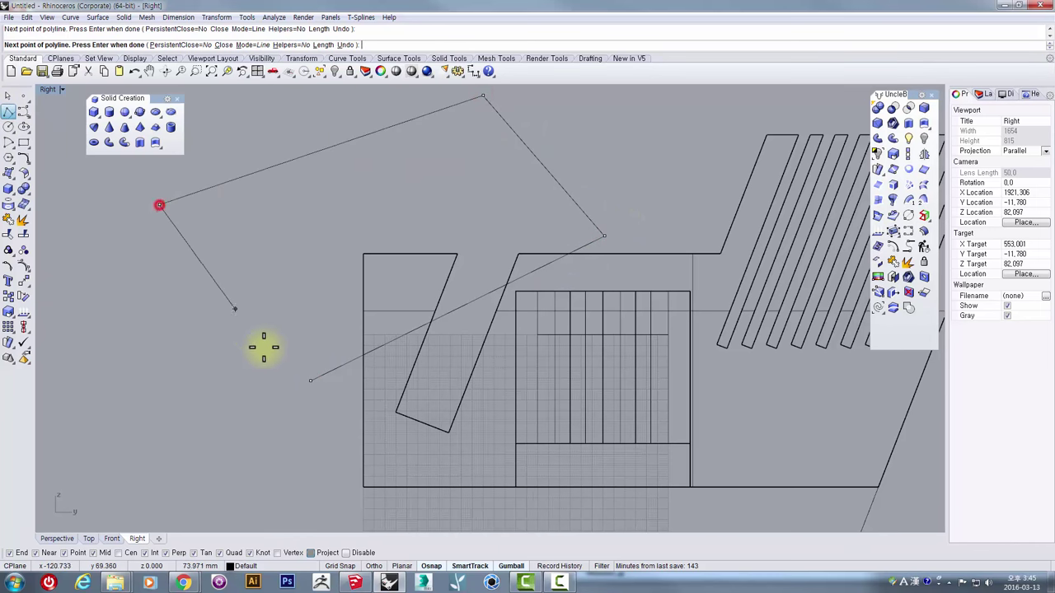
click(310, 380)
Step: Move the four-sided outline about 956 mm lengthwise to the cross block and extrude it into a solid passing completely through it
drag(585, 149, 395, 182)
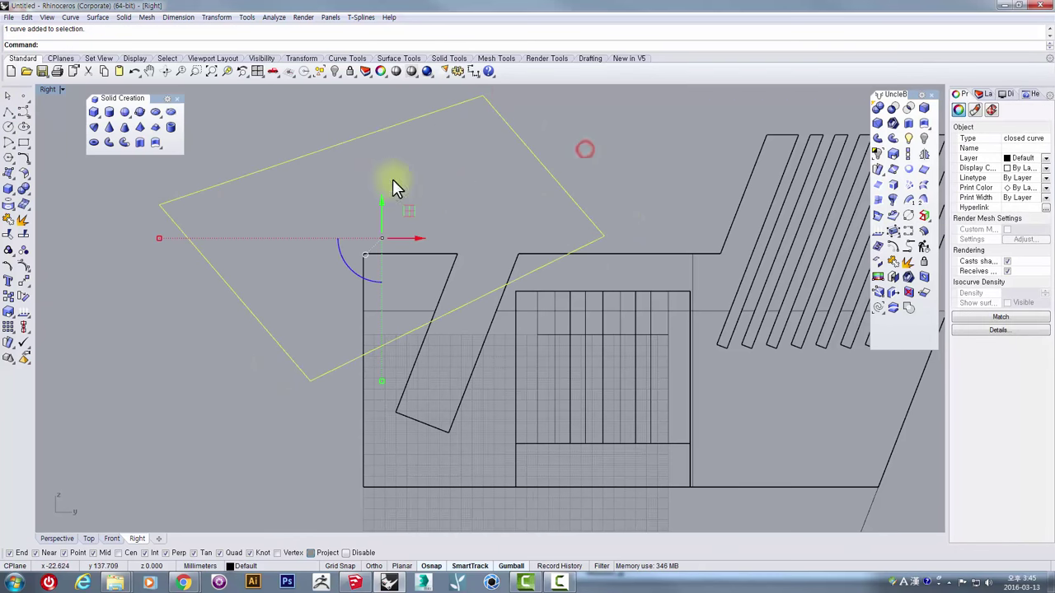
double_click(65, 88)
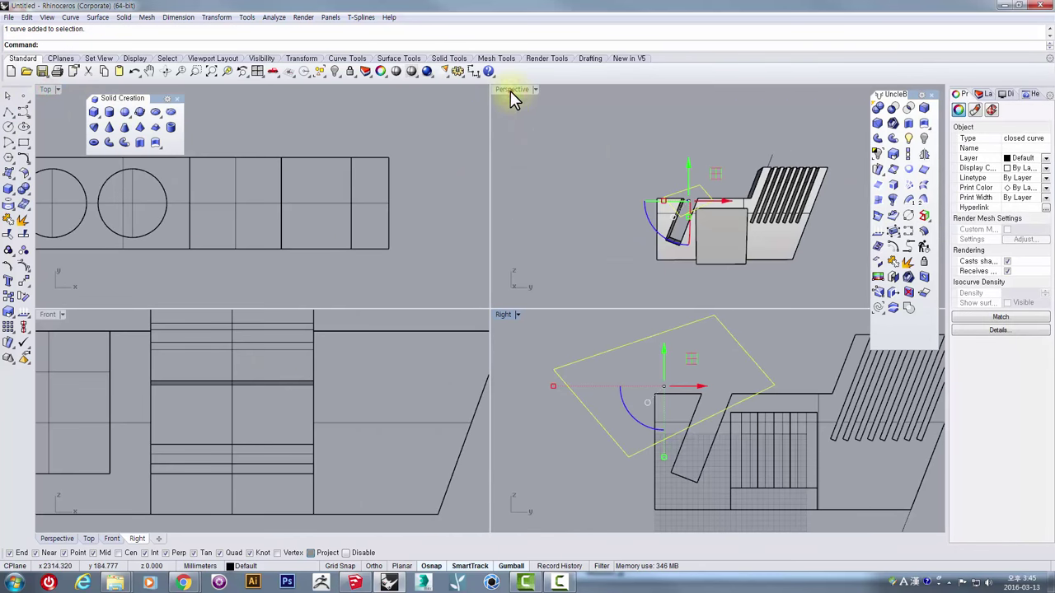
double_click(510, 90)
right_drag(339, 271, 169, 223)
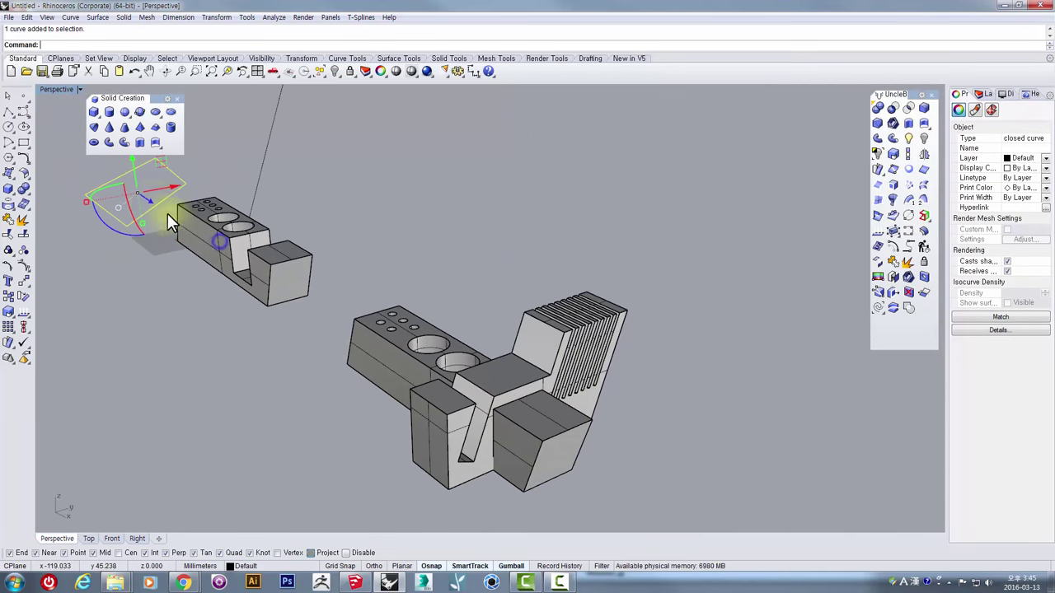
drag(153, 210, 400, 377)
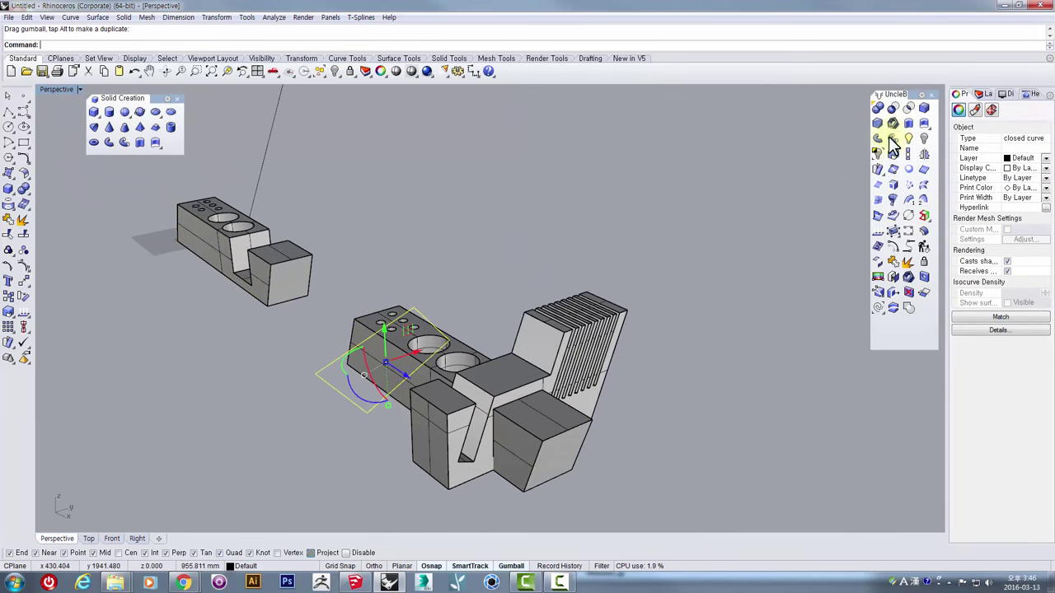
click(909, 124)
click(655, 254)
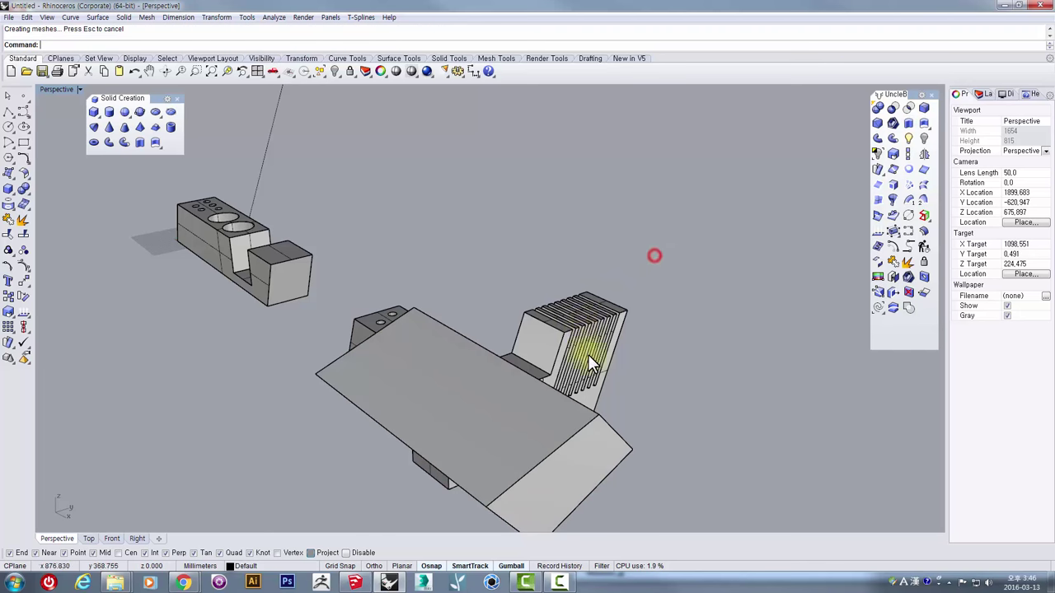
Step: Subtract the four-sided solid from the cross block with Boolean Difference to bevel the top of its low end
click(585, 327)
right_drag(626, 344, 775, 198)
click(893, 108)
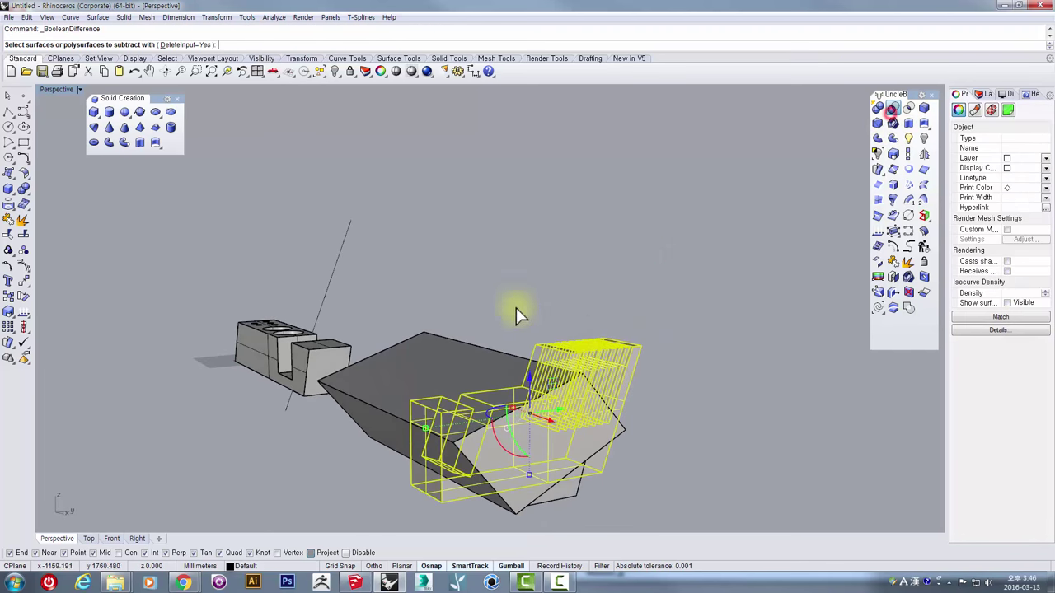
click(439, 344)
key(Return)
right_drag(478, 290, 437, 274)
scroll(433, 420, up, 6)
shift+right_drag(437, 469, 440, 339)
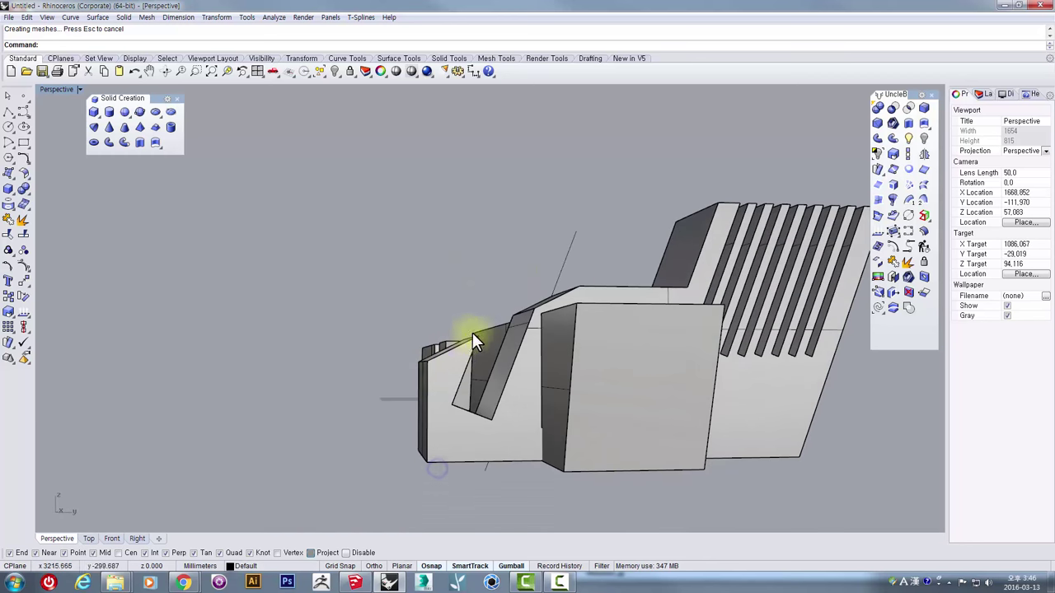
Step: In the Right view, copy the slanted guide line about 237 mm to the low end and nudge it about 1.3 mm toward the slot
double_click(49, 89)
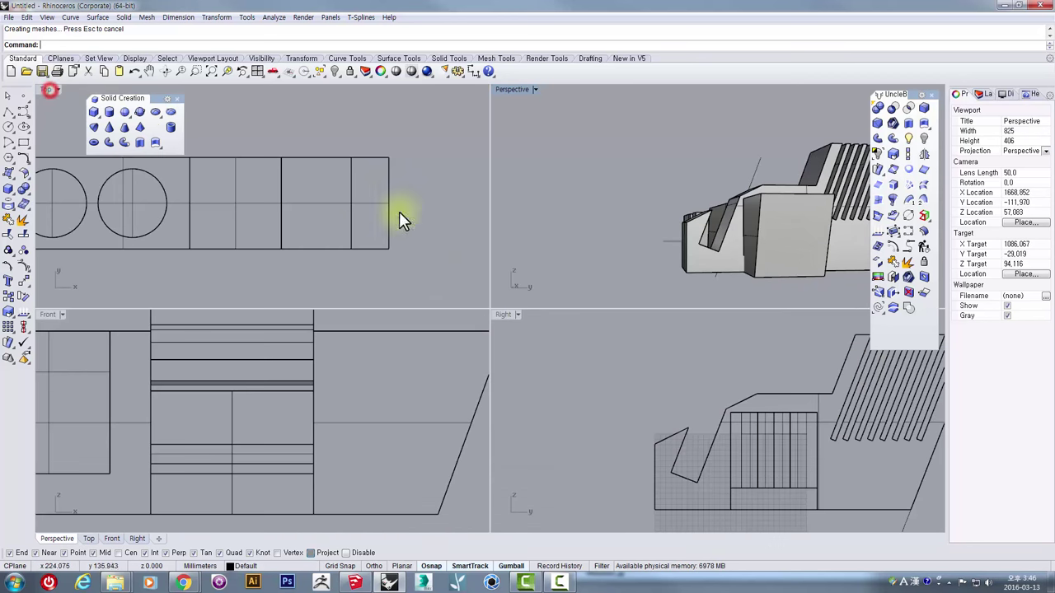
click(497, 315)
double_click(498, 315)
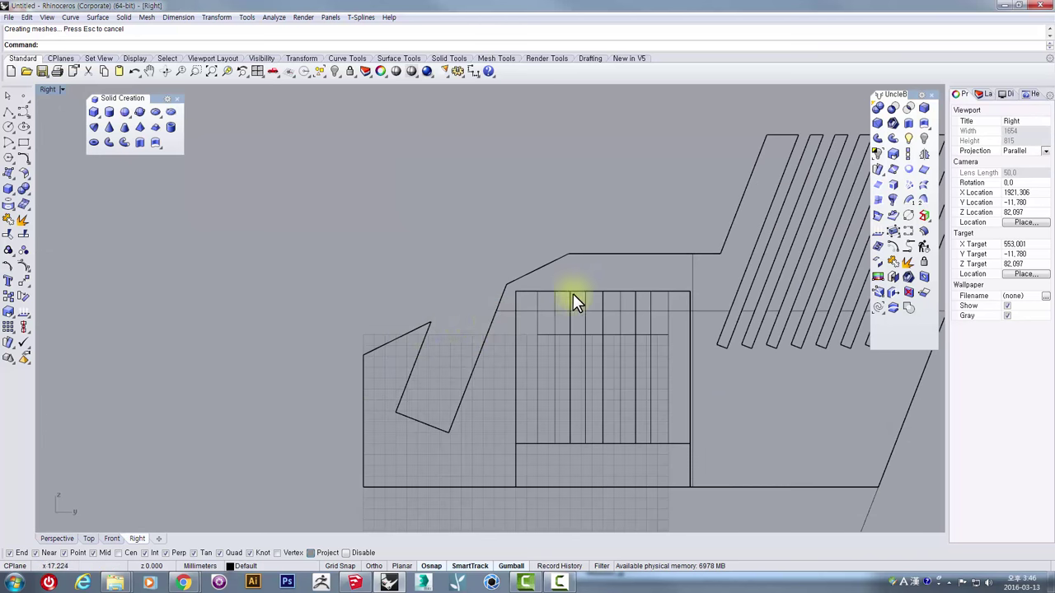
scroll(575, 301, down, 5)
click(710, 371)
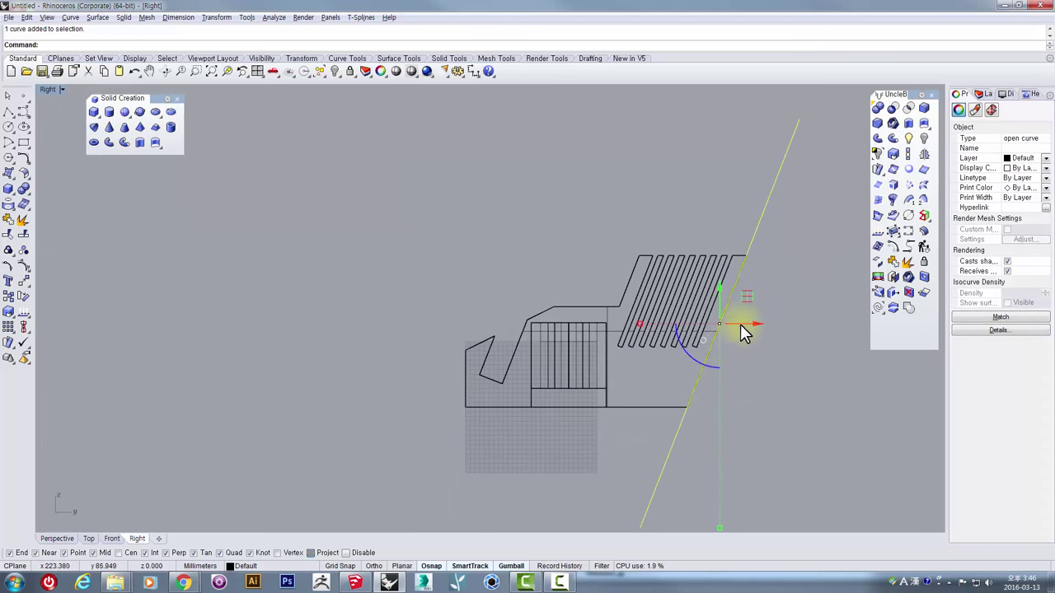
drag(742, 328, 517, 380)
scroll(497, 375, up, 7)
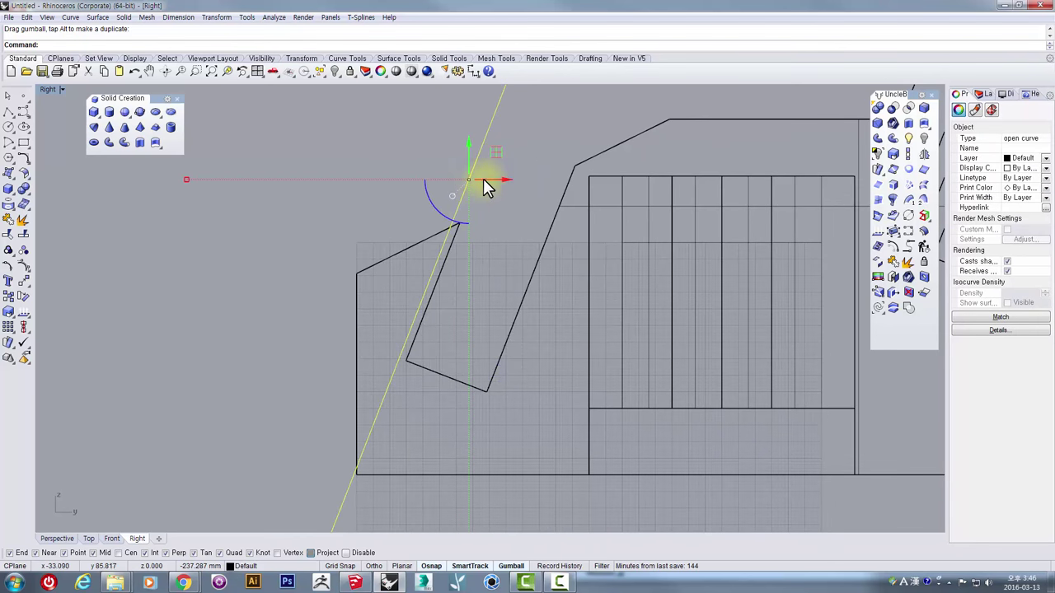
drag(486, 186, 446, 337)
scroll(447, 304, down, 7)
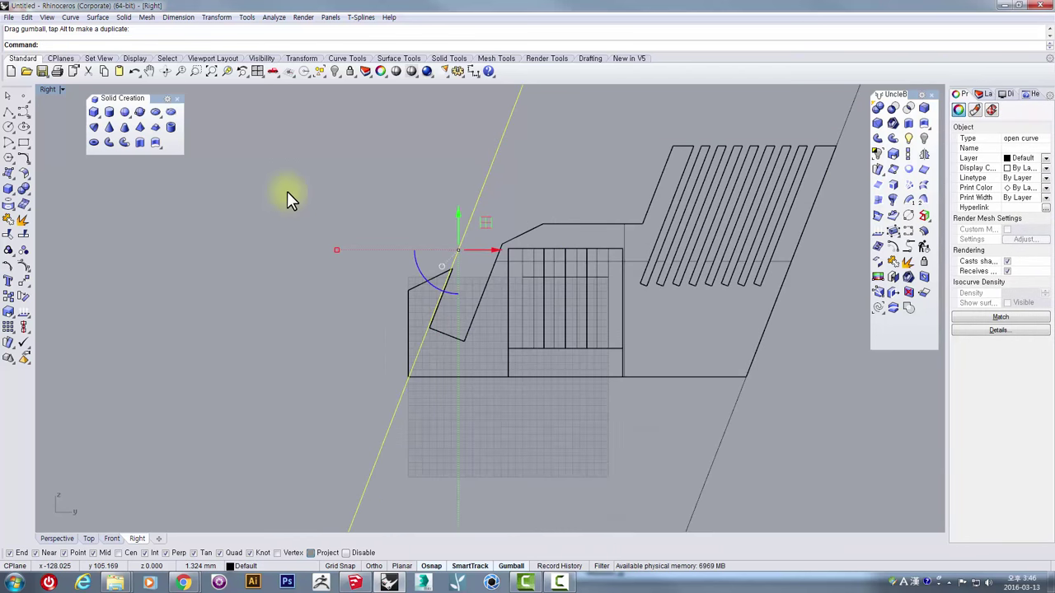
Step: In the Right view, draw a closed four-sided polyline with one side along the low-end guide line and delete that guide line
click(475, 207)
click(244, 207)
click(244, 424)
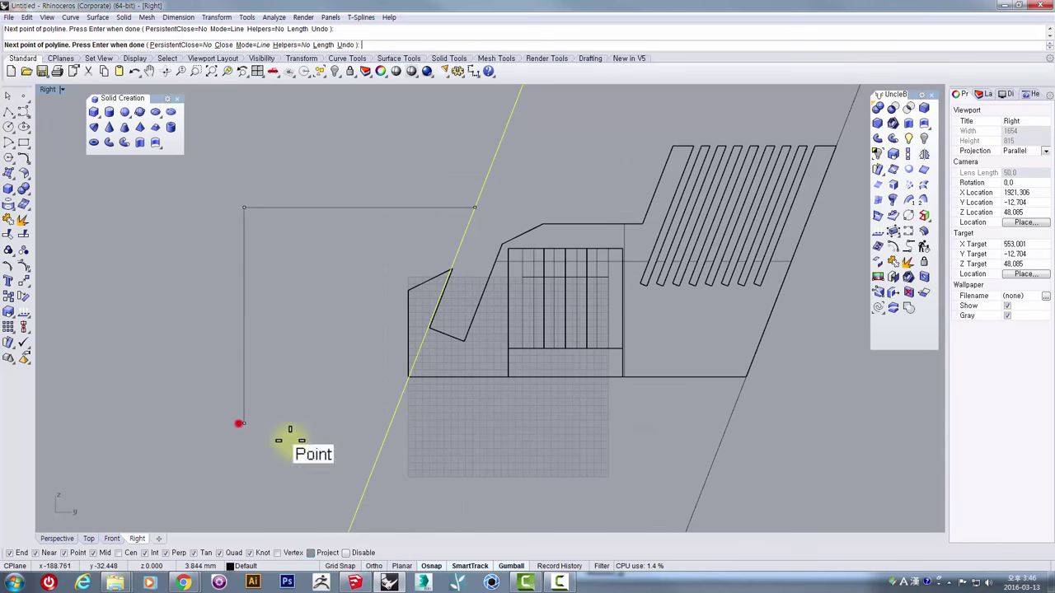
click(391, 425)
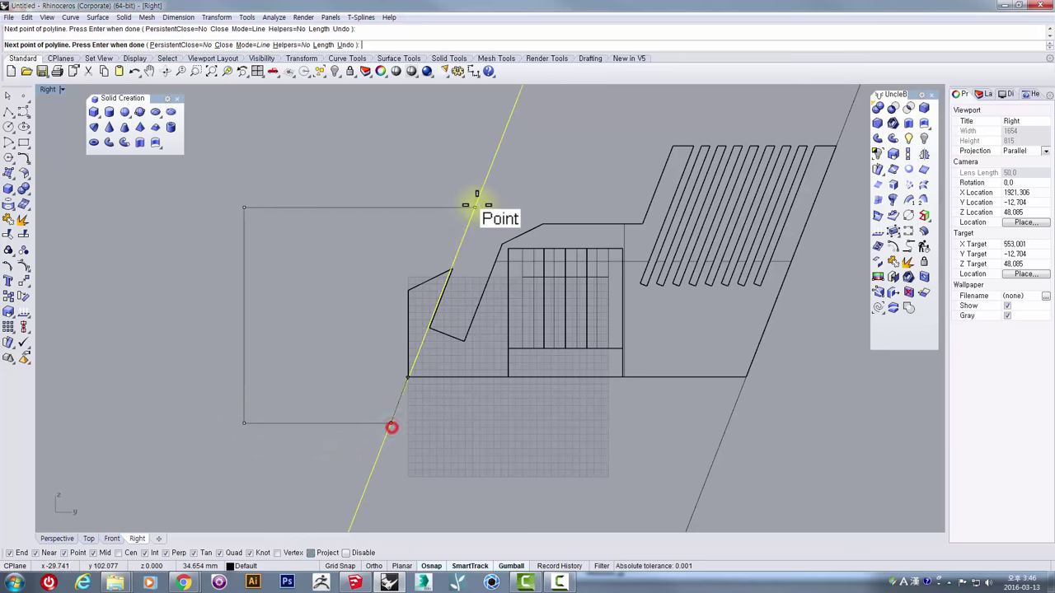
click(476, 204)
key(Escape)
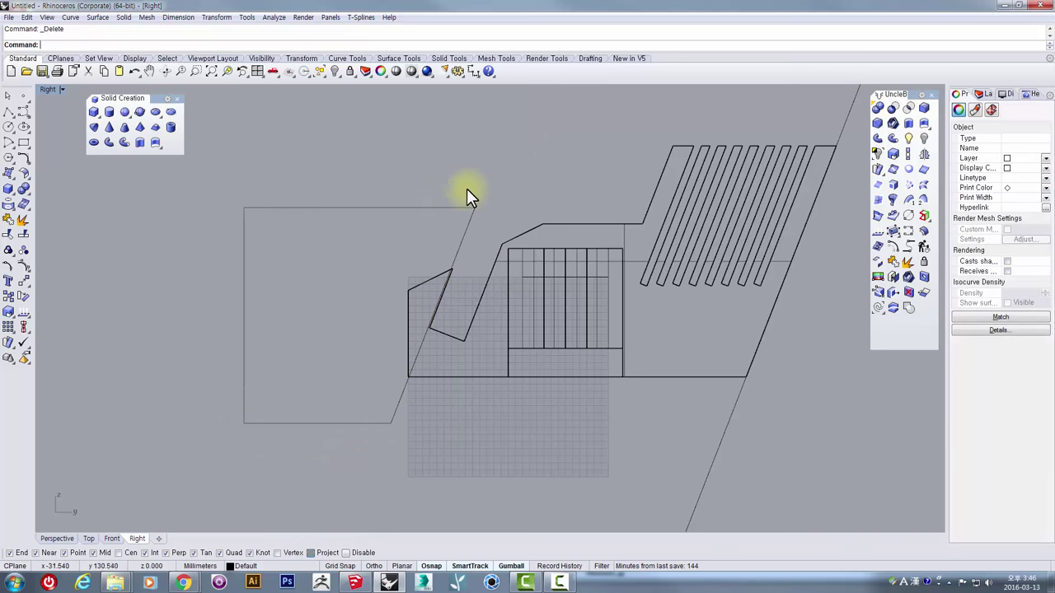
Step: Move the four-sided outline lengthwise to the cross block and extrude it into a solid passing completely across the low end
drag(472, 189, 411, 229)
double_click(46, 89)
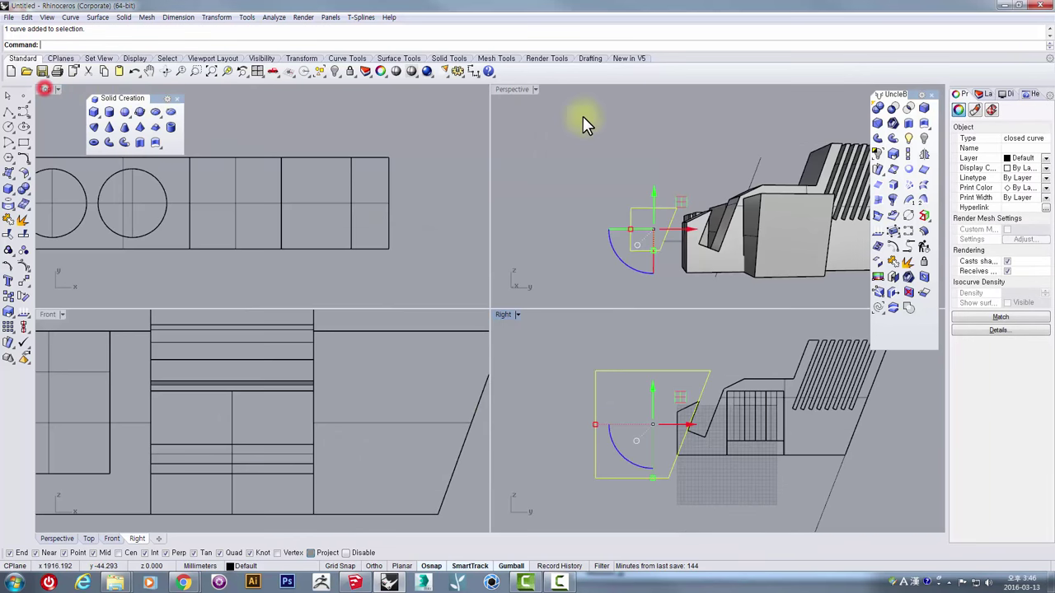
double_click(505, 91)
right_drag(407, 207, 474, 294)
scroll(473, 293, down, 7)
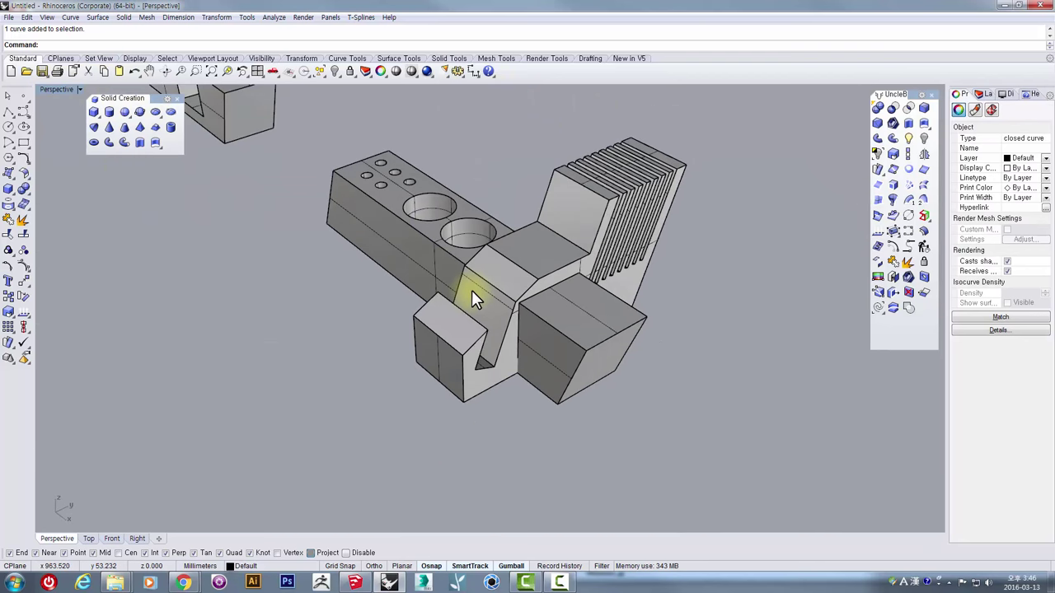
shift+right_drag(382, 246, 408, 331)
drag(215, 183, 423, 391)
click(915, 125)
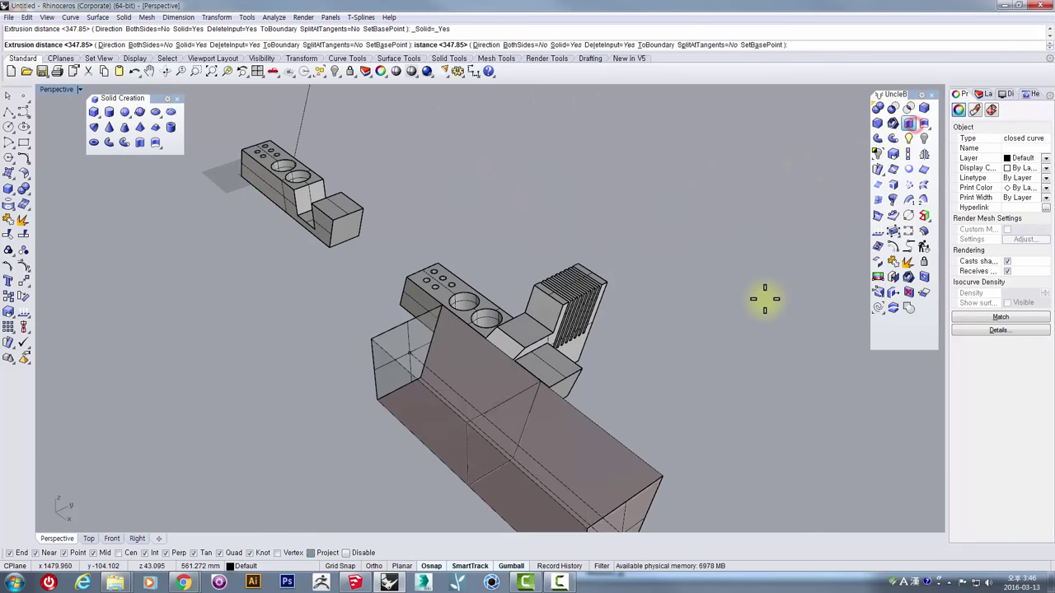
click(730, 286)
Step: Subtract the extruded solid from the cross block with Boolean Difference to slant its low end
right_drag(618, 361, 508, 311)
scroll(508, 310, up, 3)
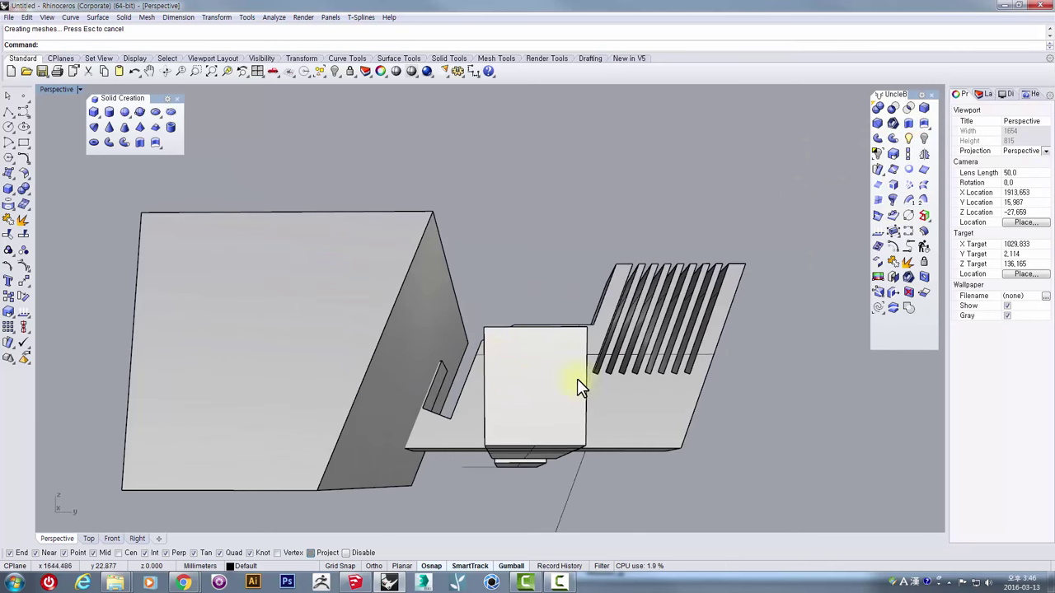
click(761, 309)
click(893, 108)
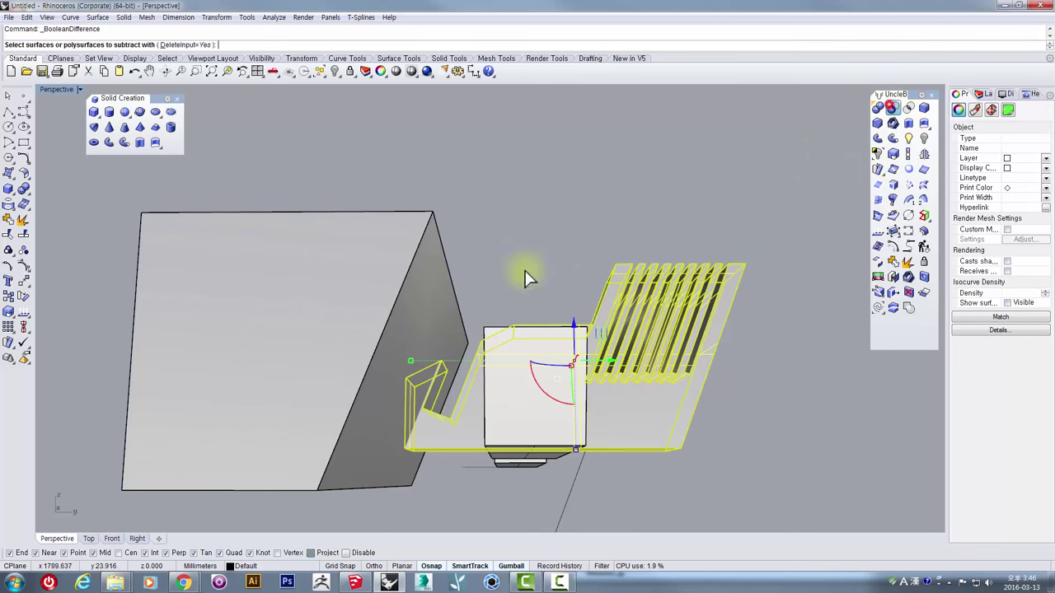
click(384, 243)
right_click(487, 200)
right_drag(487, 201, 478, 295)
scroll(482, 310, up, 4)
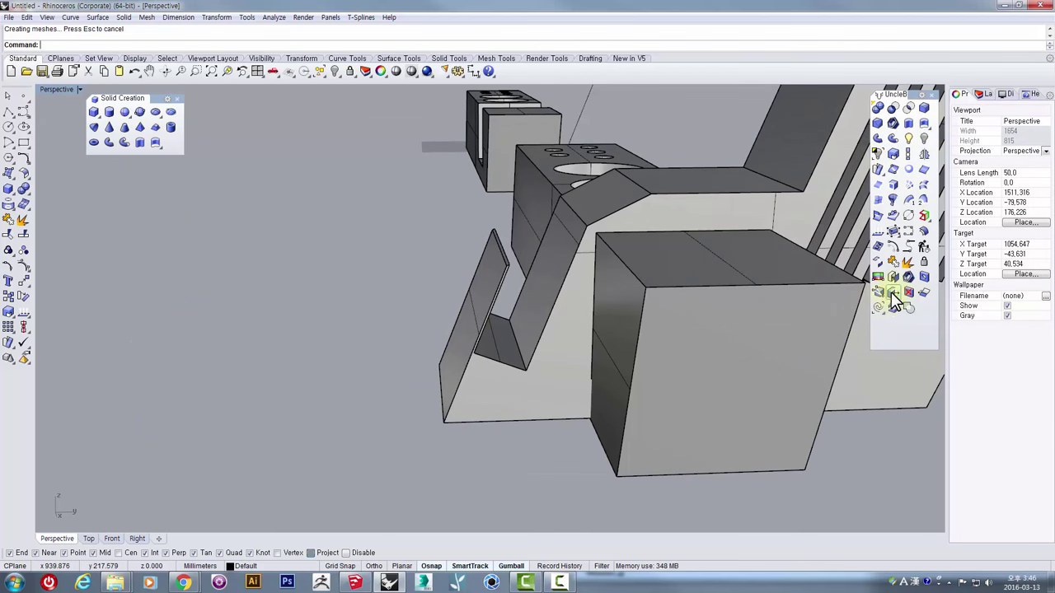
Step: Move the slanted low-end face of the cross block about 60 mm horizontally outward with Move Face in the Right view
click(474, 338)
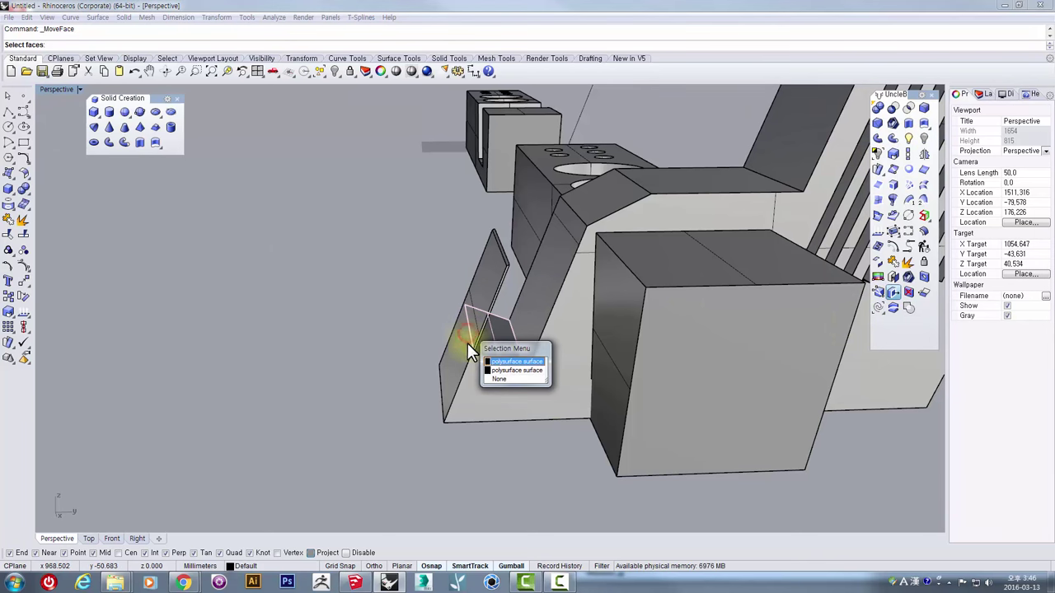
click(496, 379)
scroll(485, 314, up, 9)
click(427, 374)
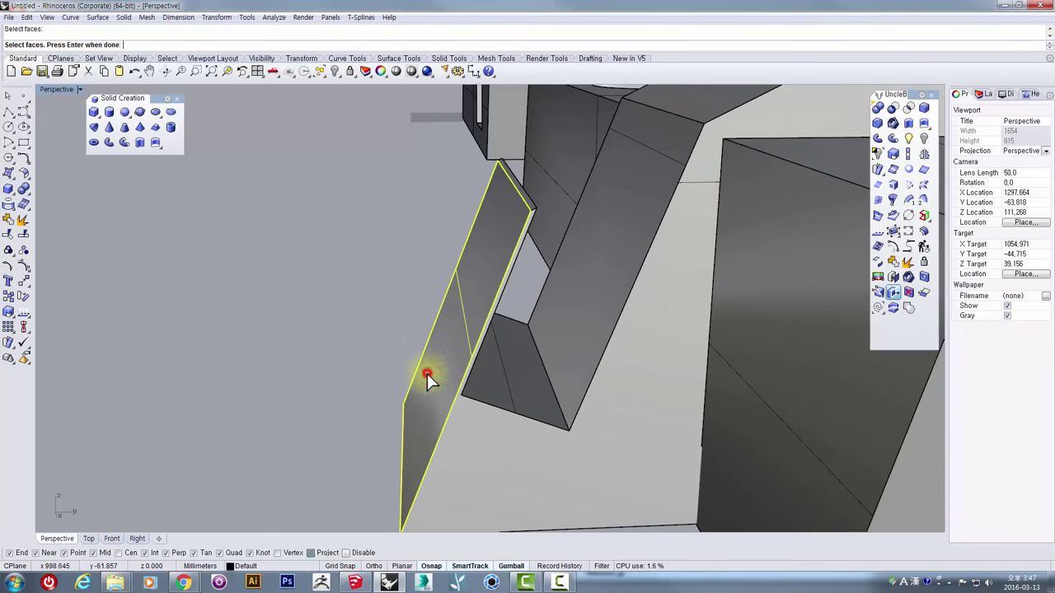
scroll(428, 373, down, 3)
scroll(427, 373, down, 3)
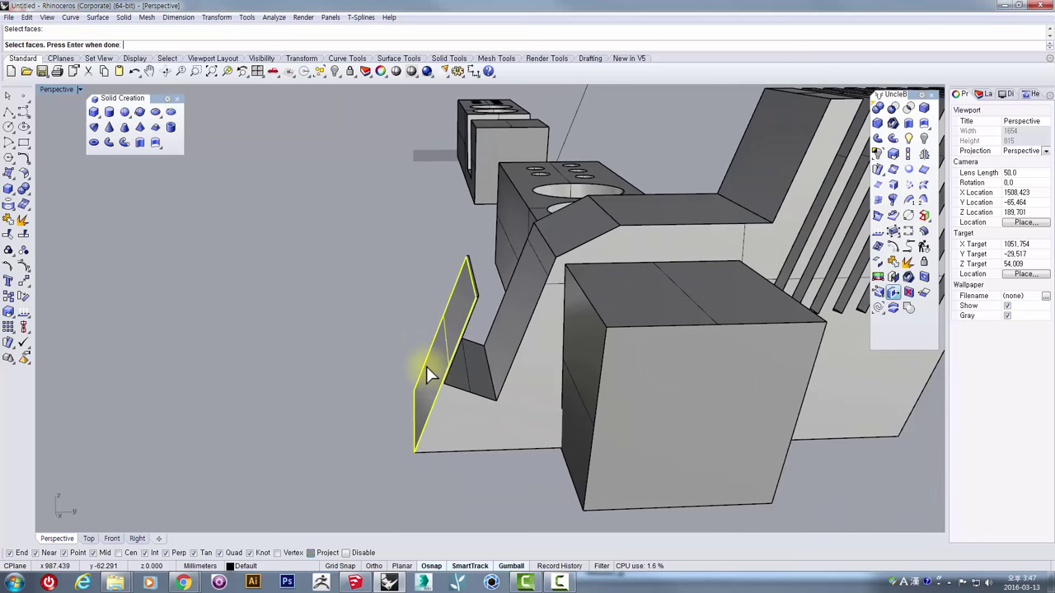
double_click(53, 92)
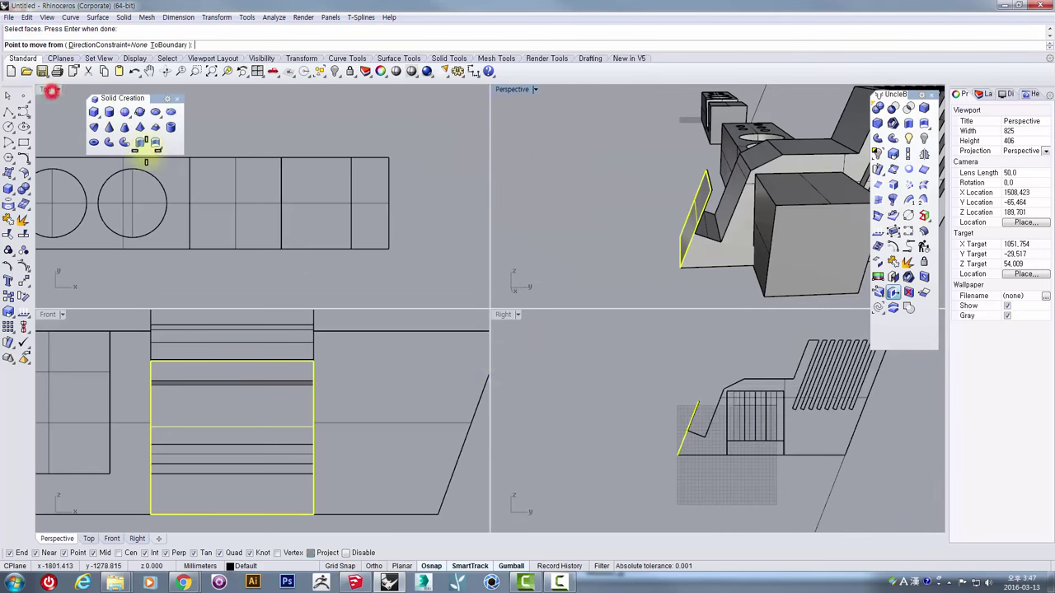
scroll(687, 460, up, 3)
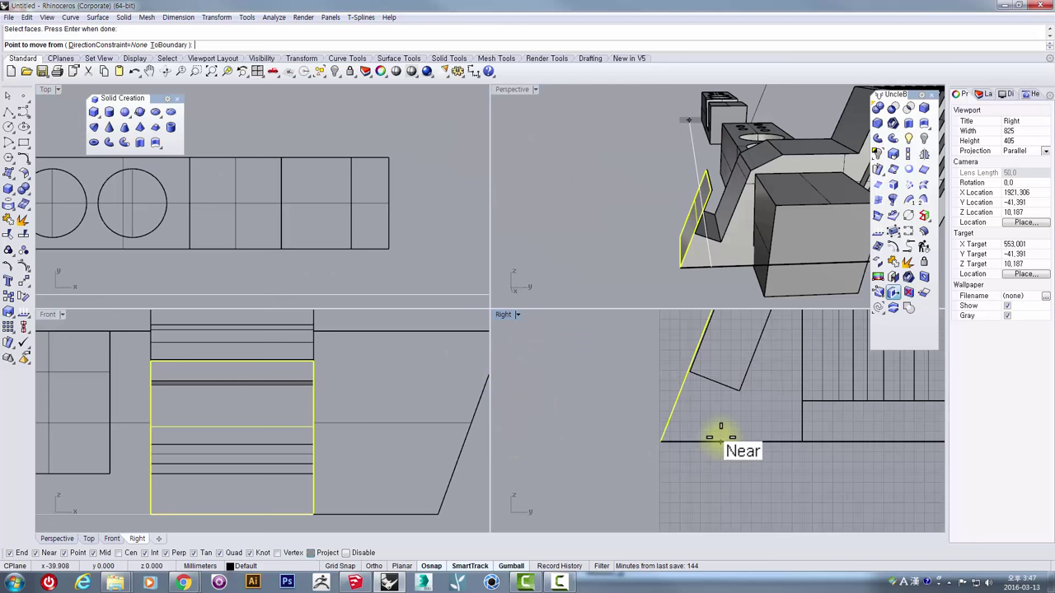
click(655, 440)
key(shift)
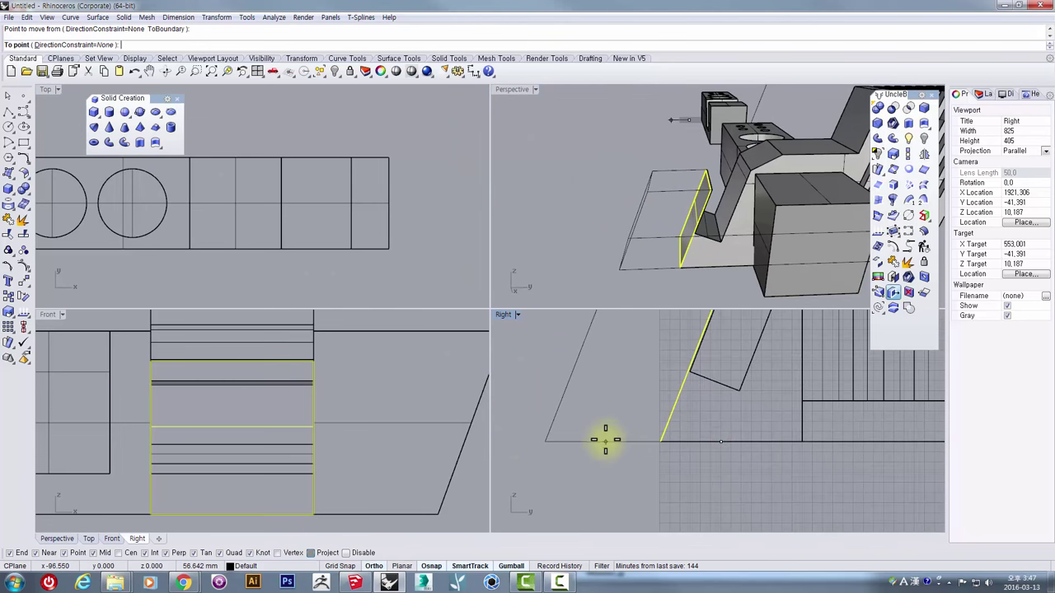
click(599, 448)
scroll(598, 449, down, 4)
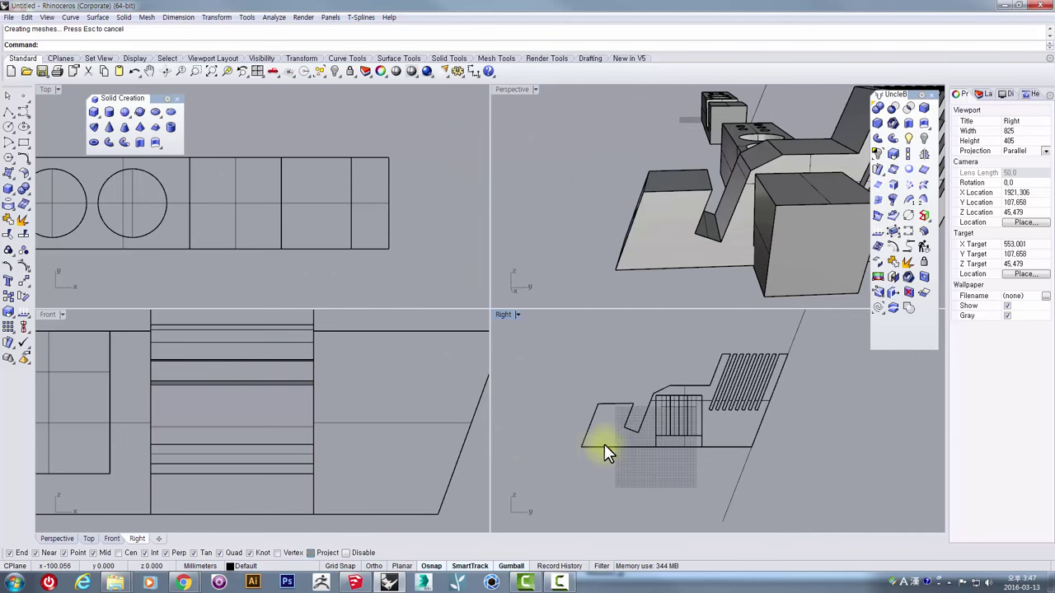
Step: Undo and redo the face move to compare the low end's shape in the Right view
scroll(627, 412, up, 5)
scroll(633, 400, down, 5)
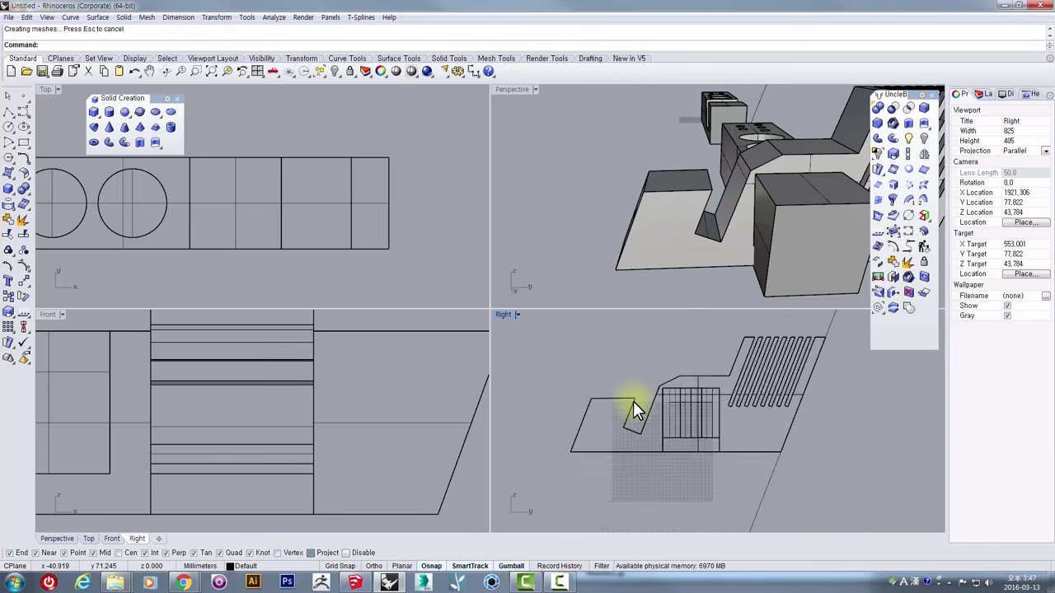
scroll(632, 400, up, 3)
scroll(631, 397, down, 4)
scroll(632, 398, up, 4)
scroll(631, 398, down, 4)
key(ctrl+z)
double_click(503, 314)
scroll(351, 318, up, 4)
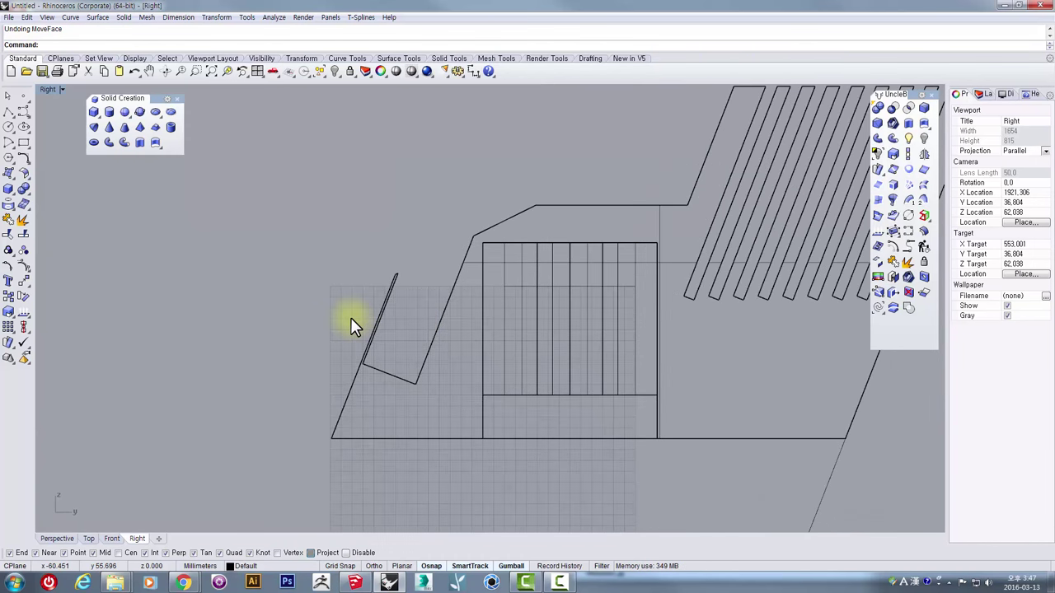
key(ctrl+y)
right_drag(355, 320, 424, 316)
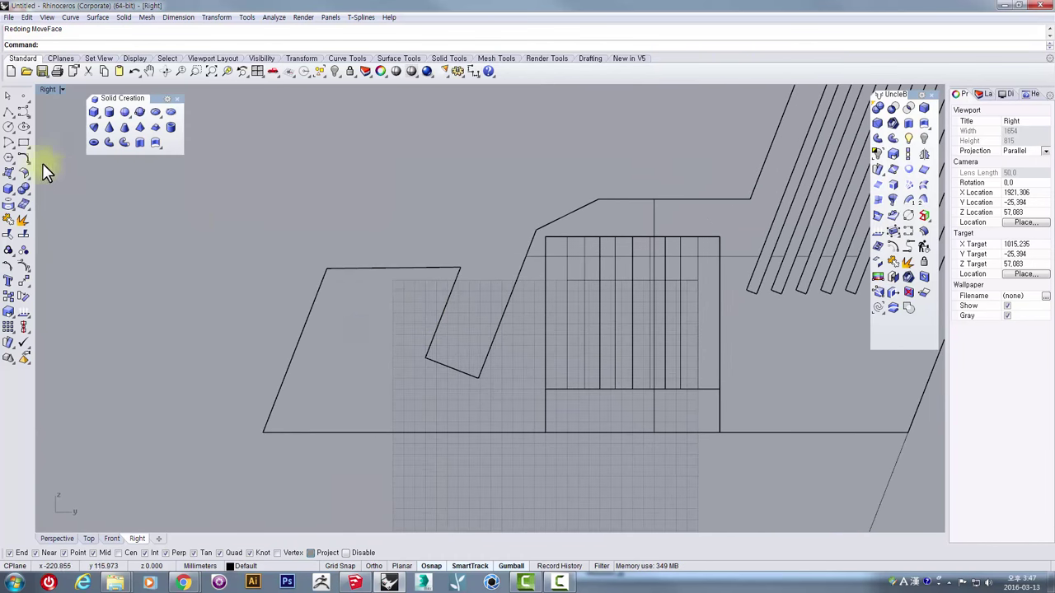
click(8, 111)
scroll(306, 283, down, 4)
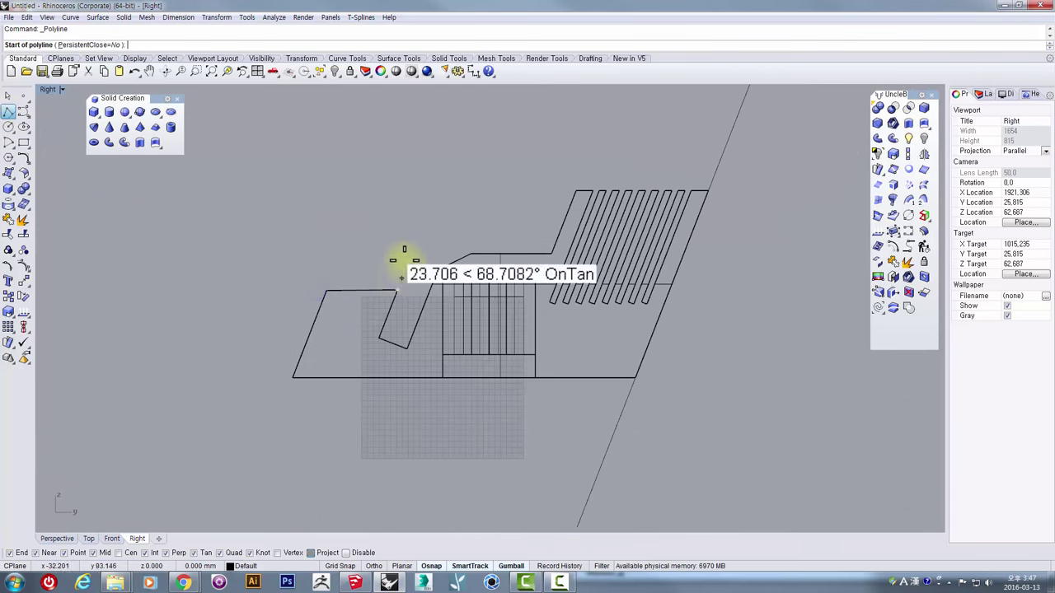
key(Escape)
Step: Copy the slanted guide line about 267 mm to the low end and draw a closed four-sided polyline with one side along it
click(674, 286)
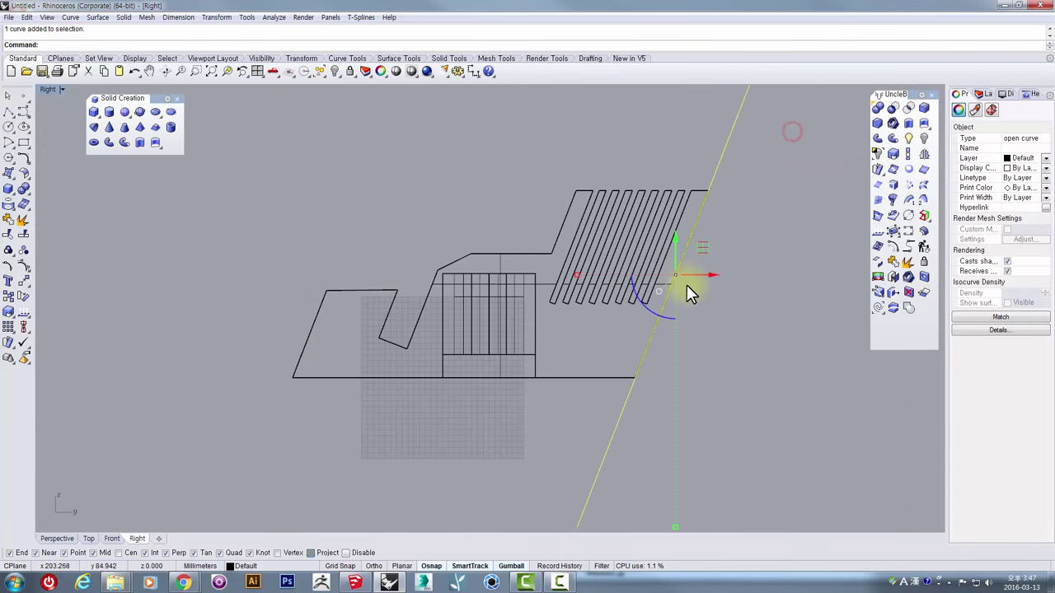
drag(698, 276, 388, 321)
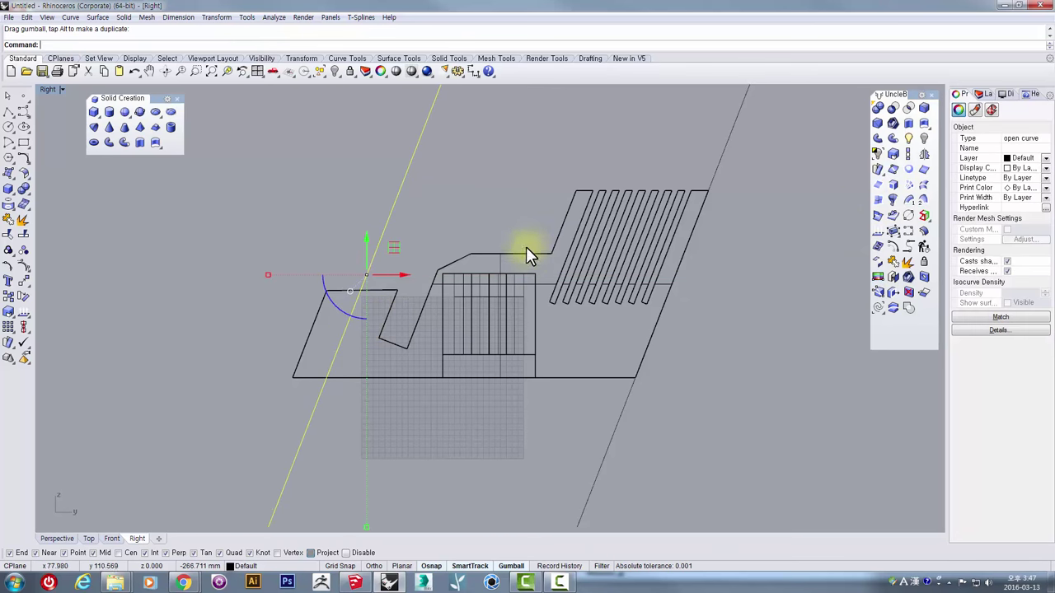
click(8, 111)
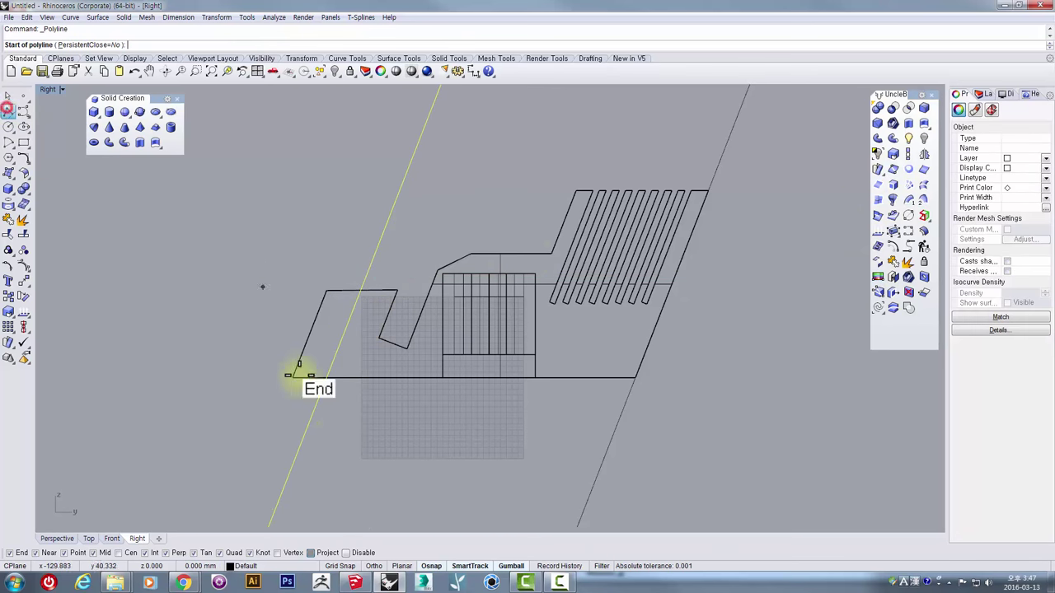
click(311, 414)
click(183, 410)
click(183, 206)
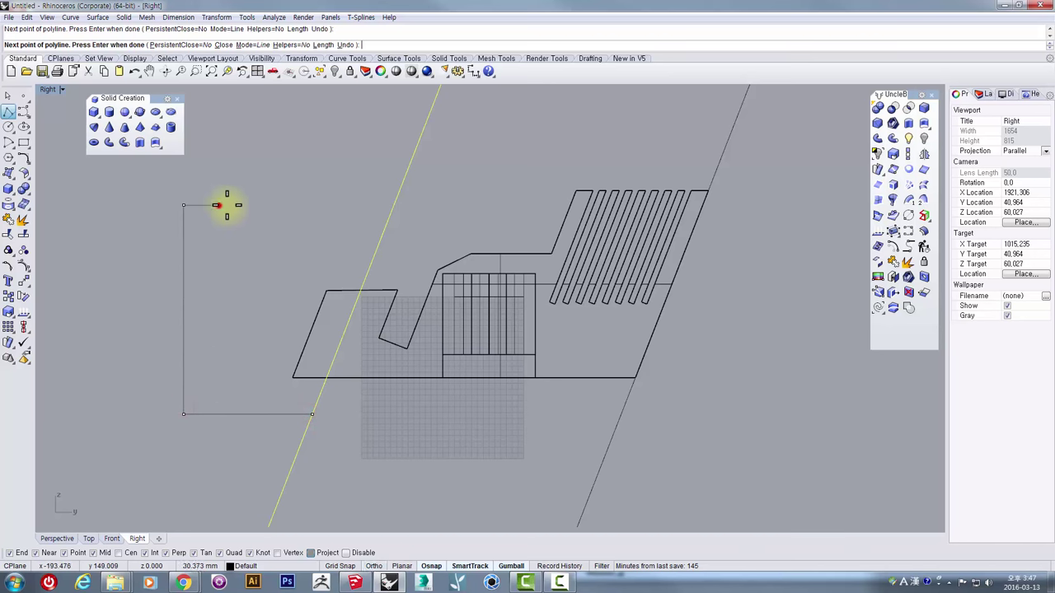
click(390, 205)
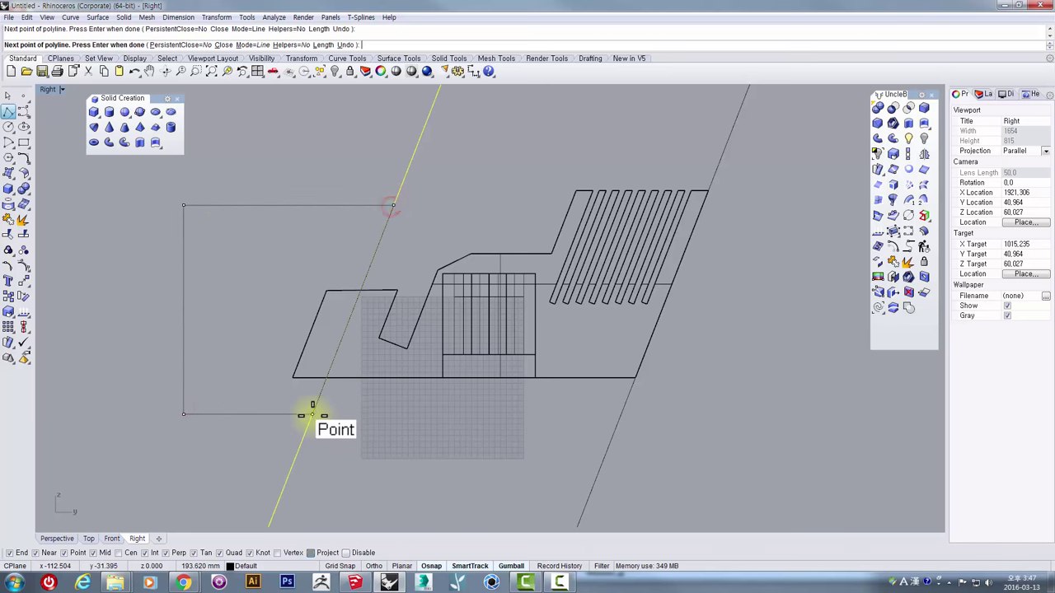
click(312, 414)
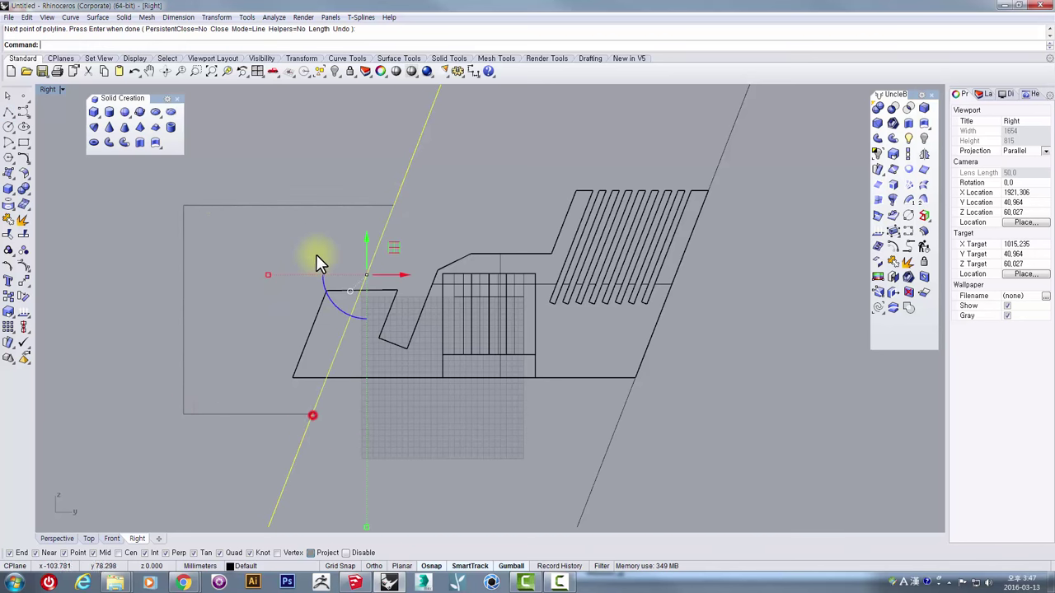
Step: Move the new four-sided outline lengthwise to the cross block and extrude it into a solid spanning the extended low end
double_click(43, 89)
double_click(514, 91)
scroll(547, 322, up, 2)
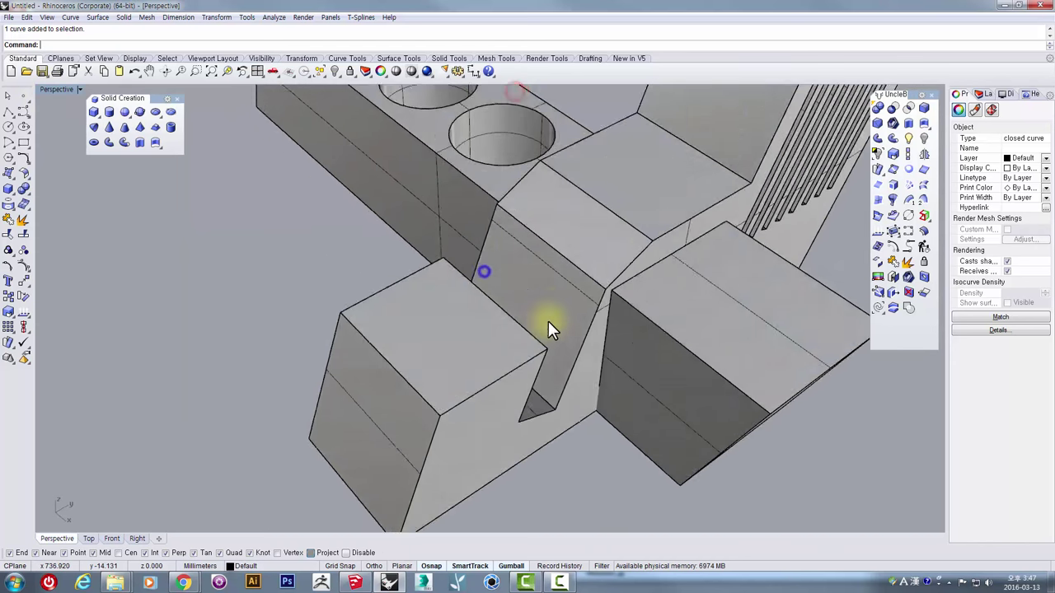
scroll(547, 329, down, 5)
drag(261, 139, 462, 363)
click(912, 126)
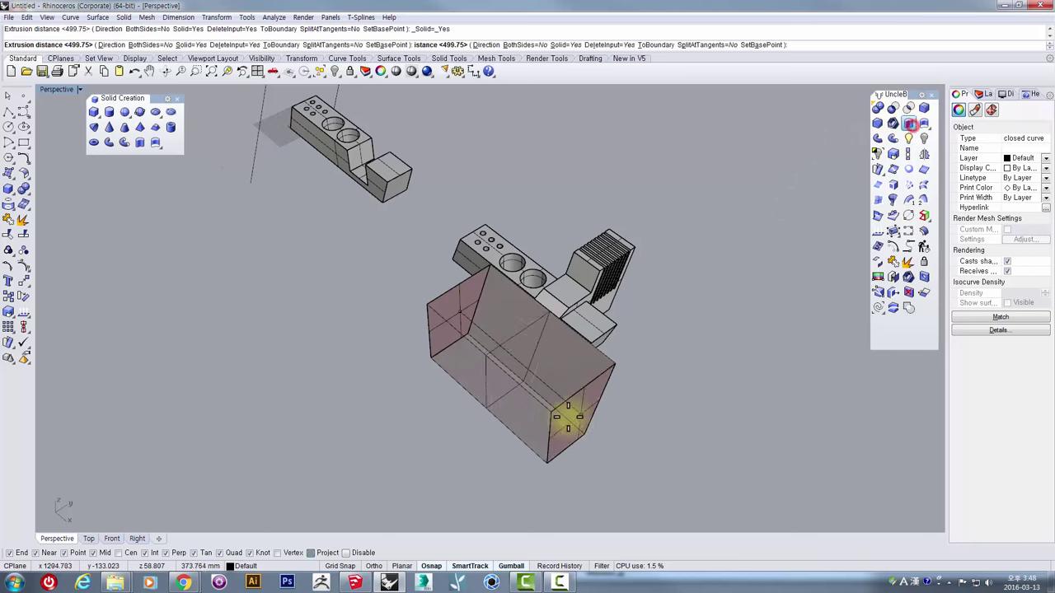
click(530, 407)
Step: Subtract the new solid from the cross block with Boolean Difference to shorten its low end along the slant
scroll(542, 363, up, 4)
click(609, 255)
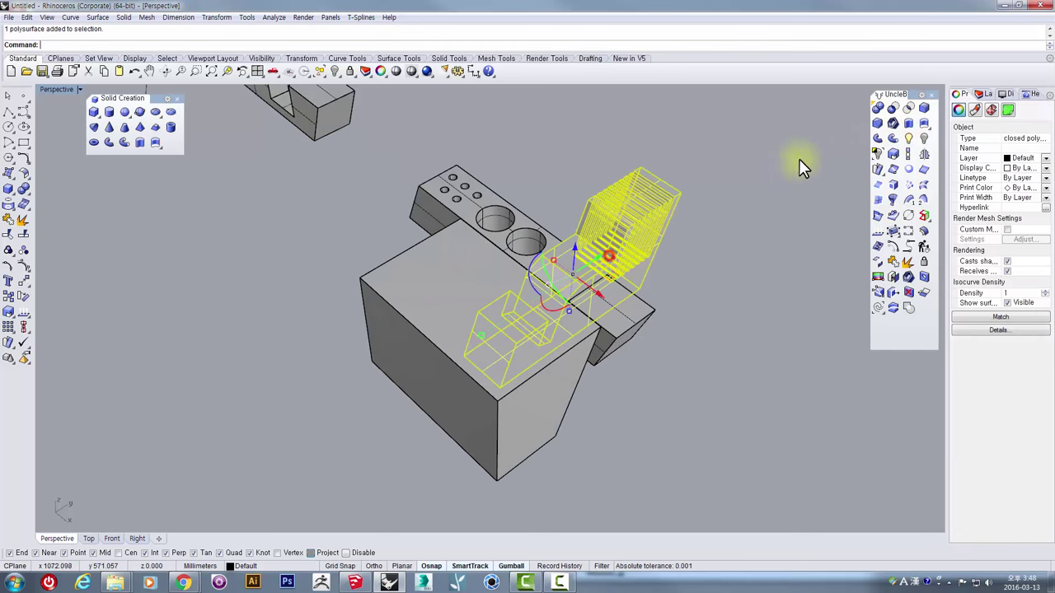
click(892, 113)
click(386, 327)
right_click(404, 327)
right_drag(494, 357, 418, 251)
scroll(480, 302, up, 8)
double_click(45, 89)
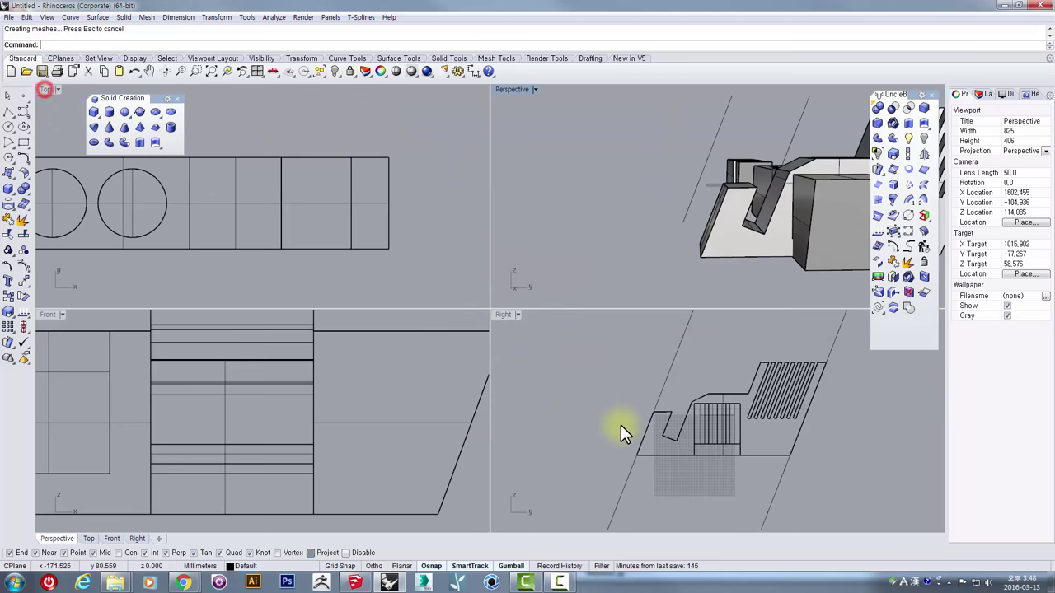
click(668, 408)
scroll(668, 408, up, 2)
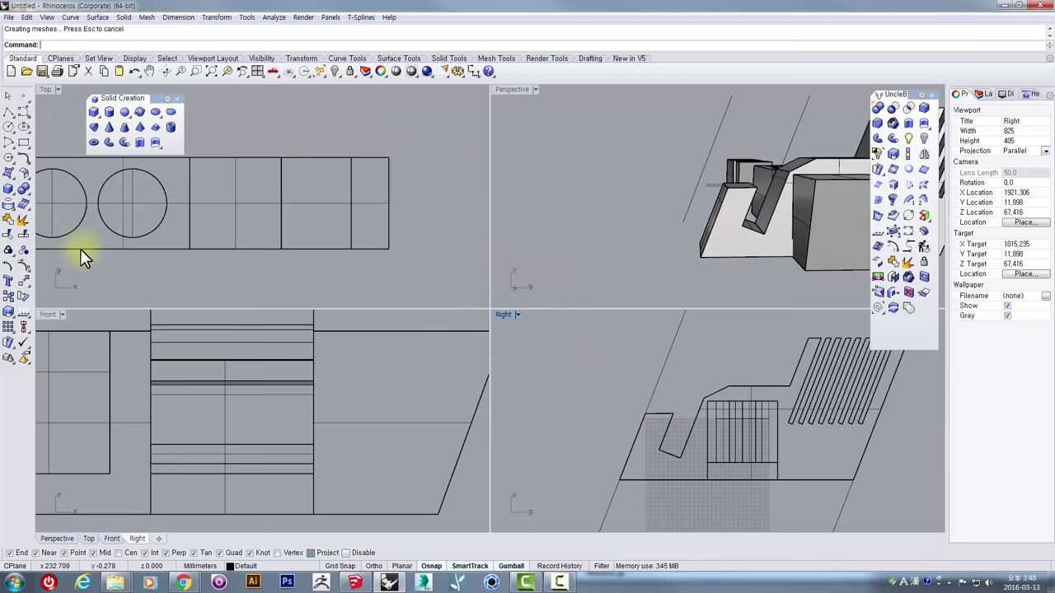
double_click(503, 316)
scroll(502, 315, down, 1)
click(9, 112)
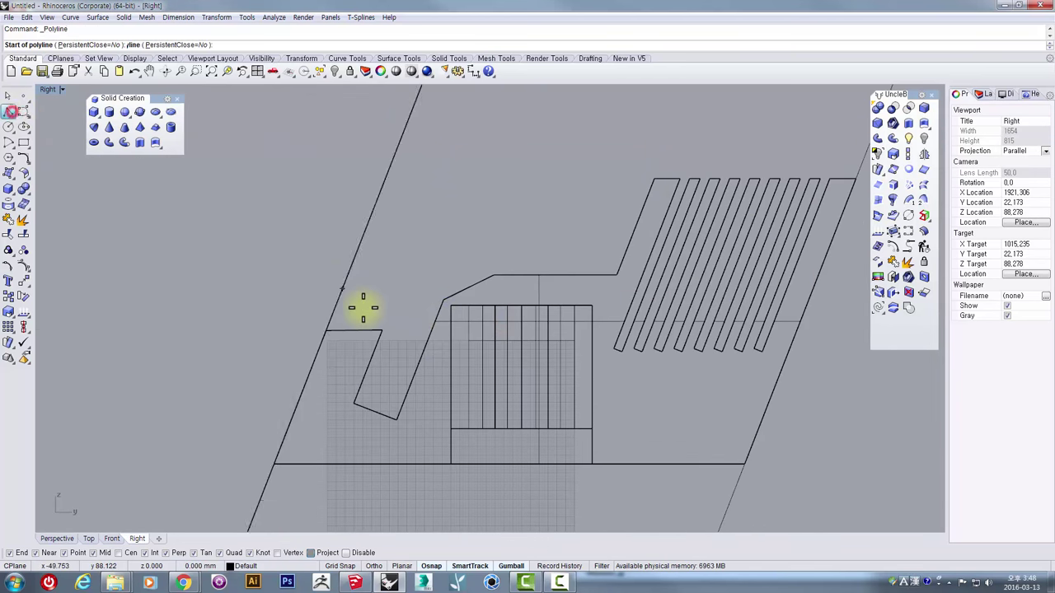
scroll(360, 306, up, 3)
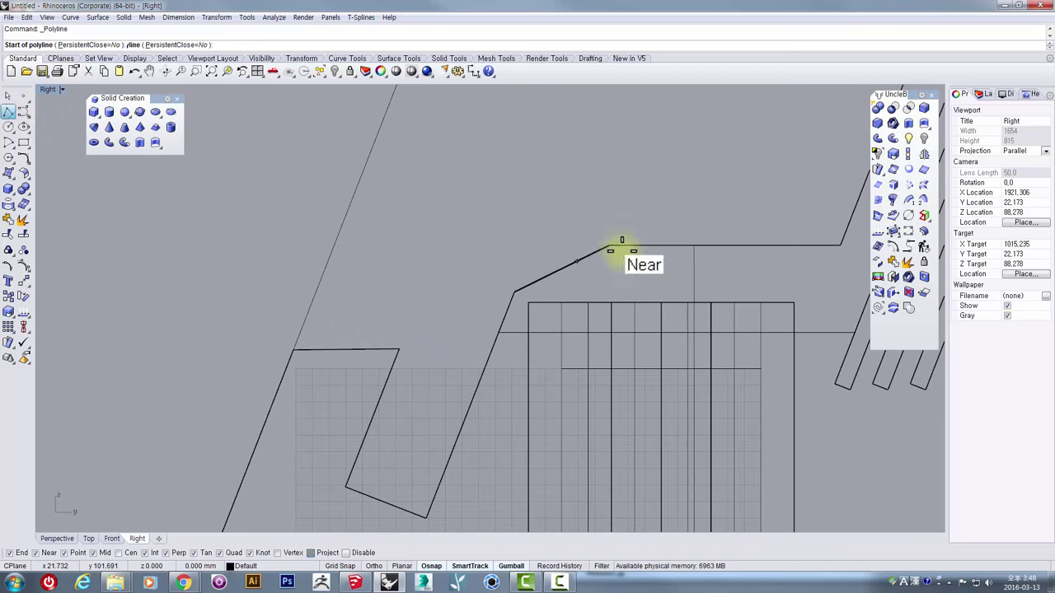
click(252, 394)
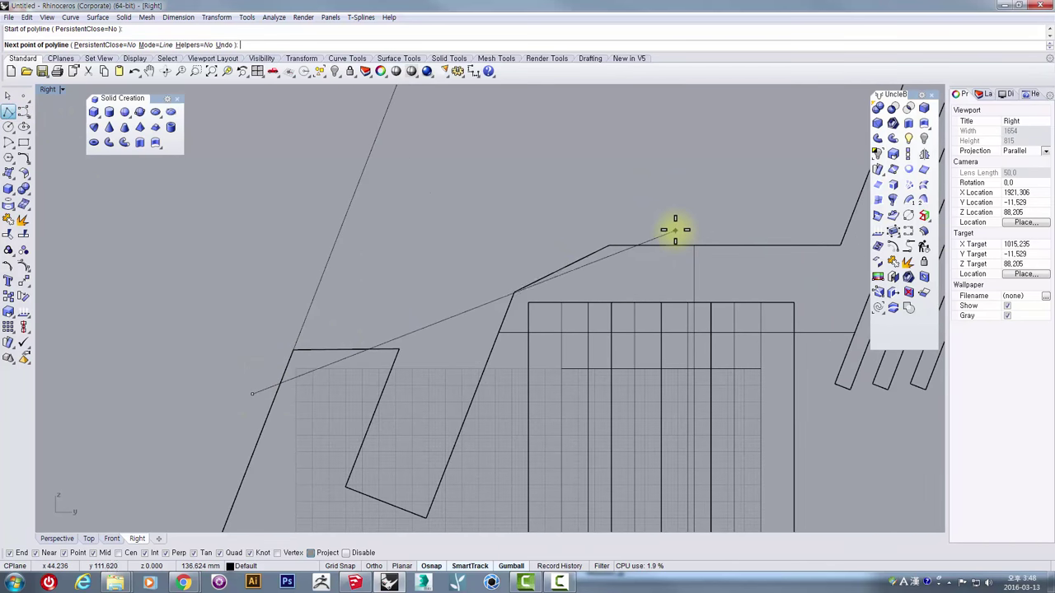
key(Escape)
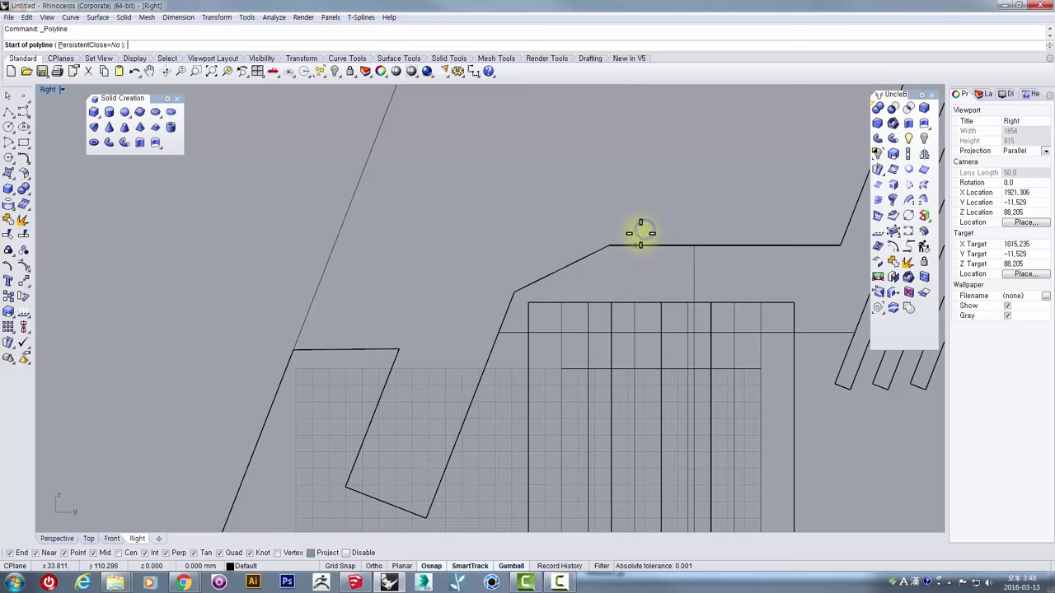
Step: Draw a closed four-sided polyline in the Right view above the low end, its lower edge sloping down from the flat top past the end
scroll(637, 231, up, 5)
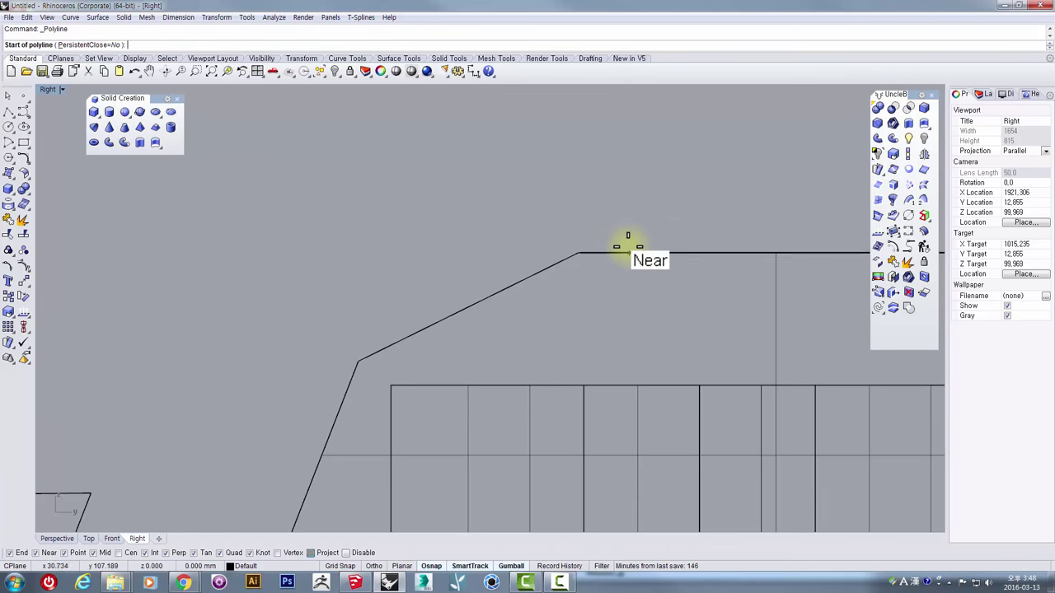
scroll(625, 244, up, 5)
scroll(616, 245, down, 6)
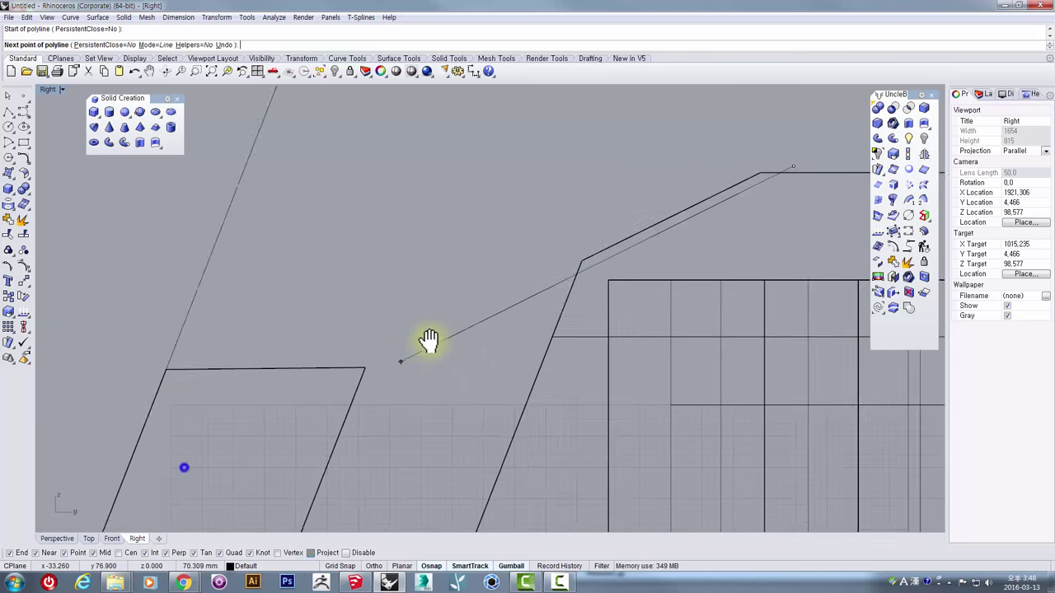
click(176, 459)
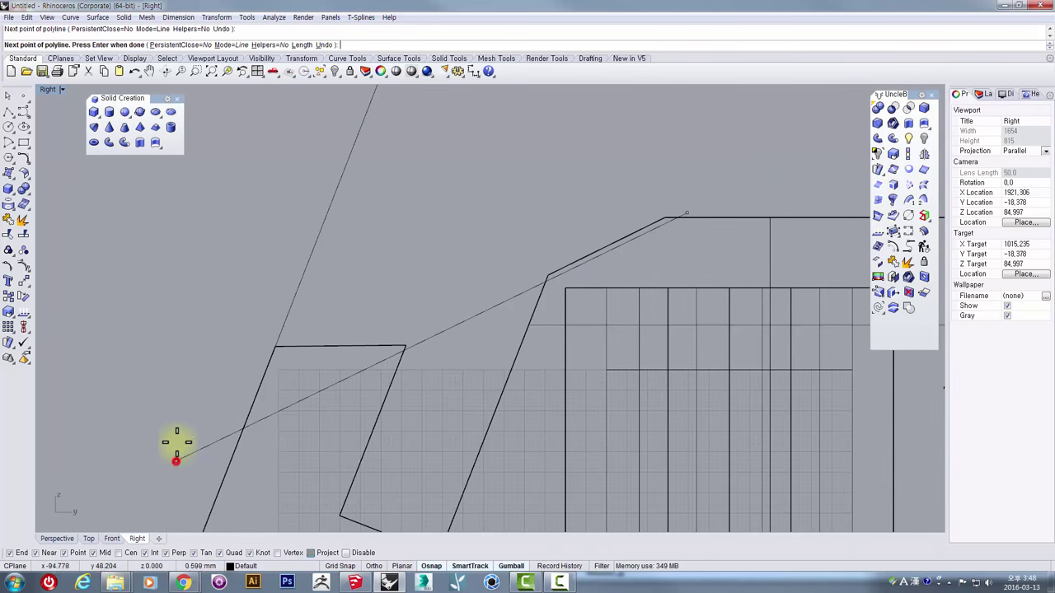
click(244, 126)
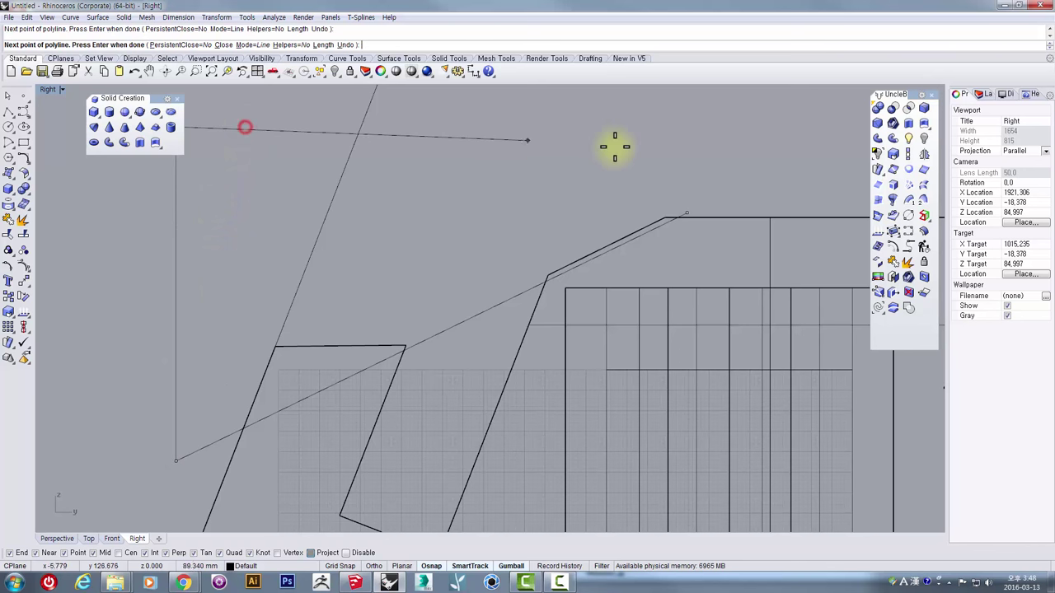
click(689, 128)
click(690, 209)
drag(716, 175, 628, 134)
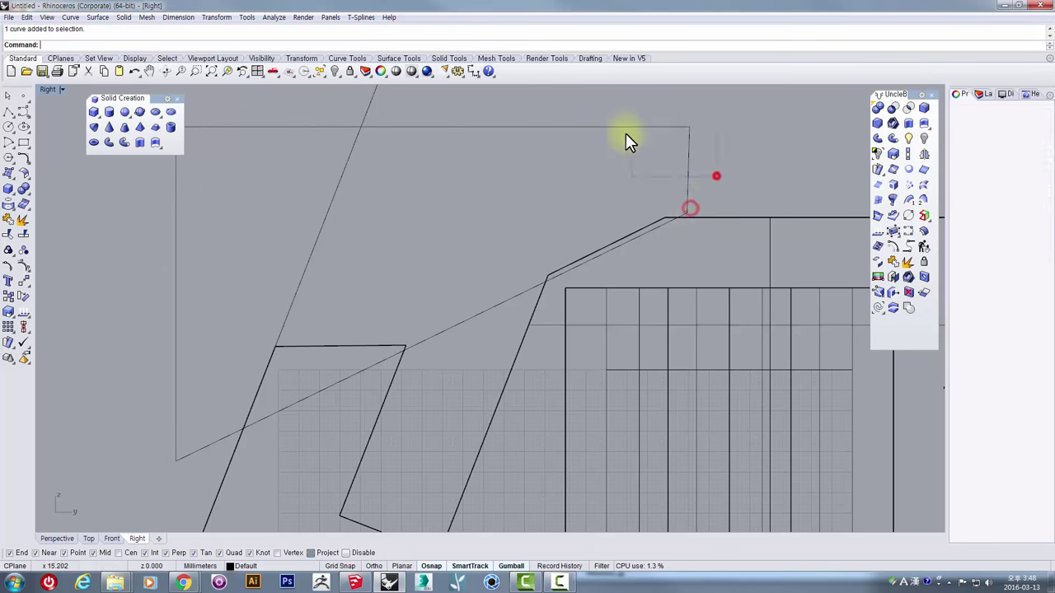
Step: Move the sloped outline about 965 mm lengthwise to the cross block and extrude it into a solid spanning the block's width
scroll(478, 264, down, 6)
double_click(48, 89)
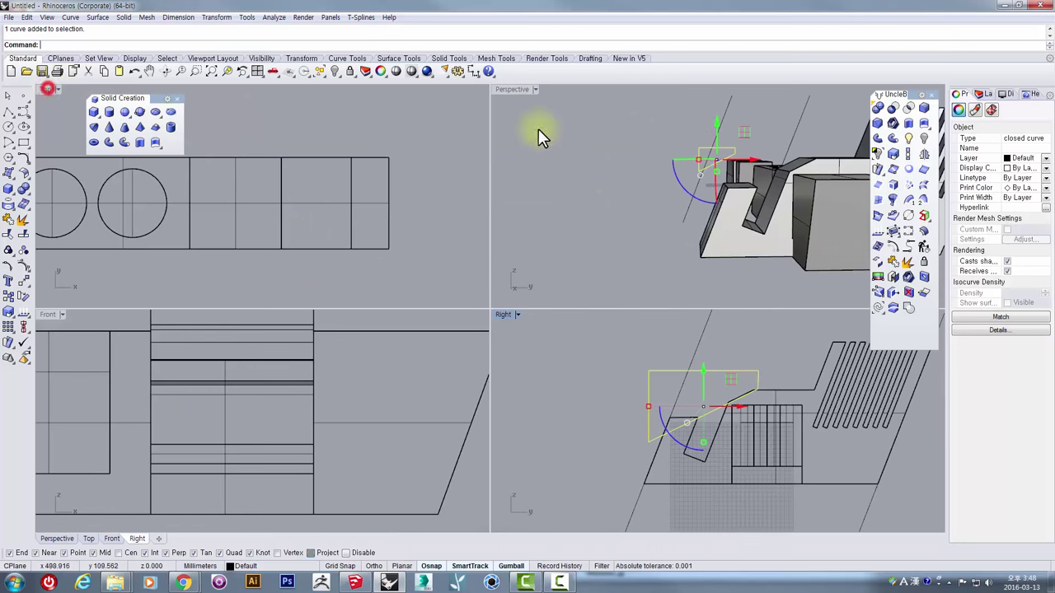
double_click(514, 87)
right_drag(461, 243, 543, 313)
scroll(543, 312, down, 6)
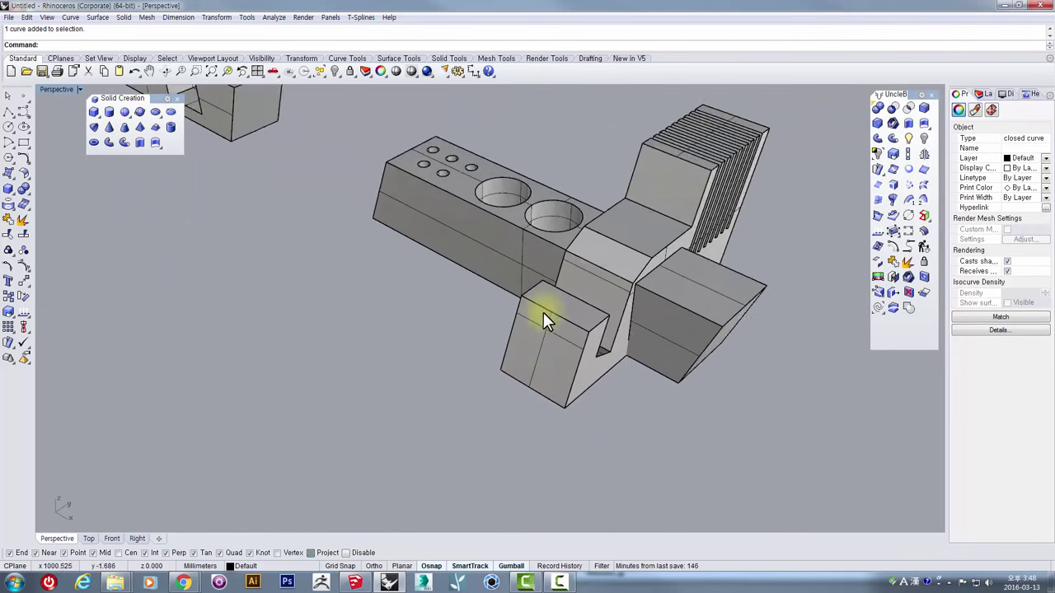
shift+right_drag(336, 176, 422, 290)
drag(297, 205, 616, 452)
scroll(659, 431, up, 5)
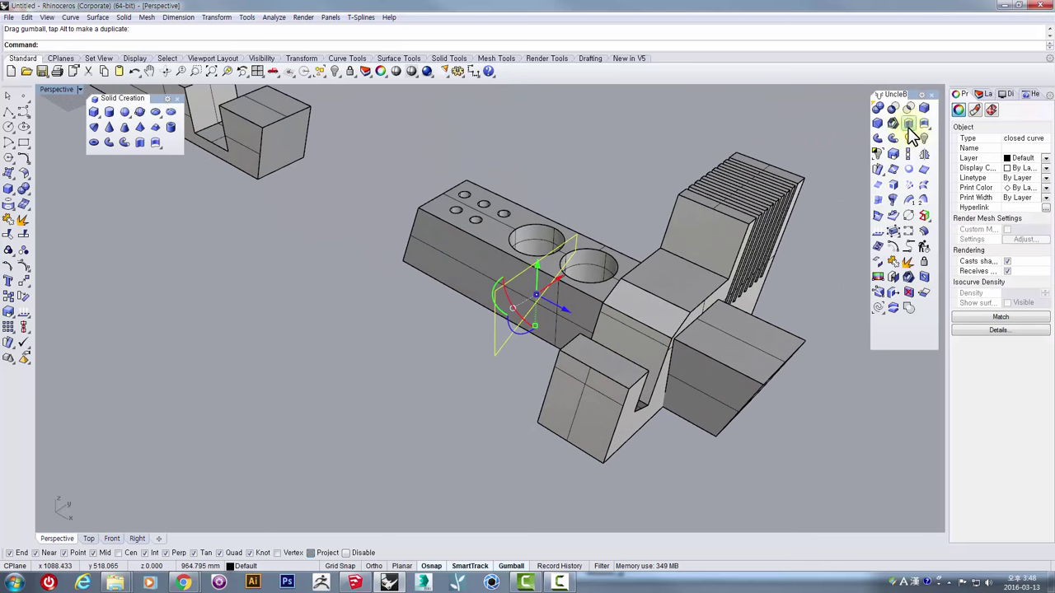
click(910, 127)
click(715, 474)
right_drag(713, 474, 626, 397)
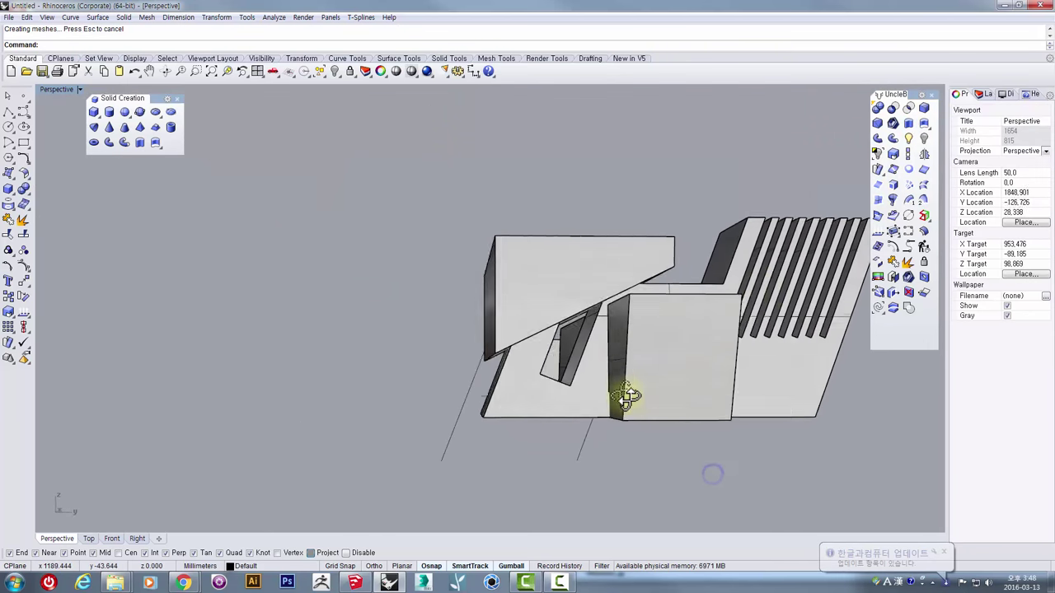
Step: Subtract the sloped solid from the cross block with Boolean Difference to slope the low end's top
click(759, 289)
click(891, 113)
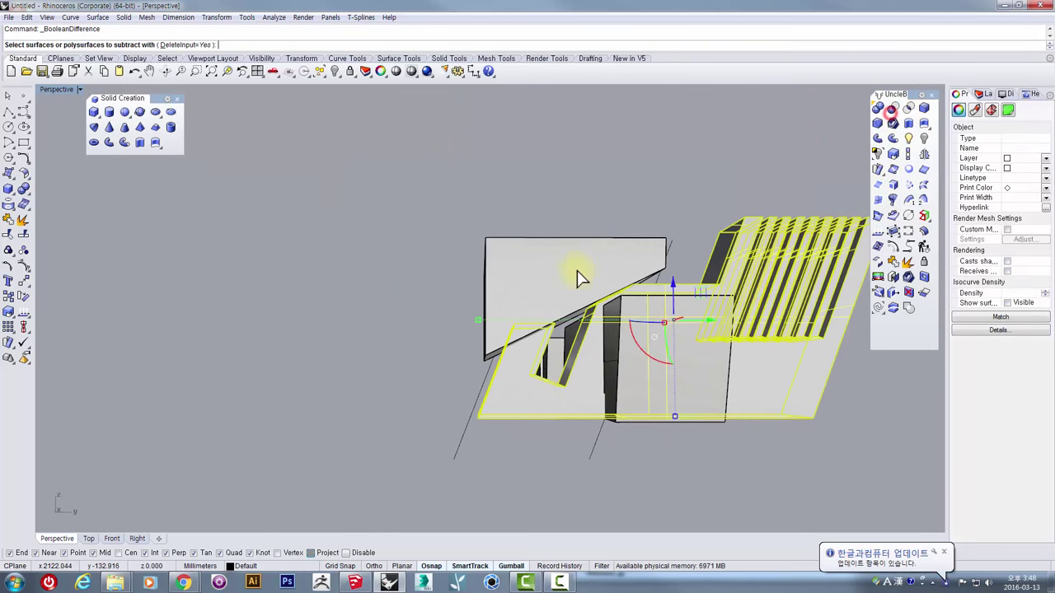
click(547, 266)
right_click(566, 240)
right_drag(561, 235, 540, 361)
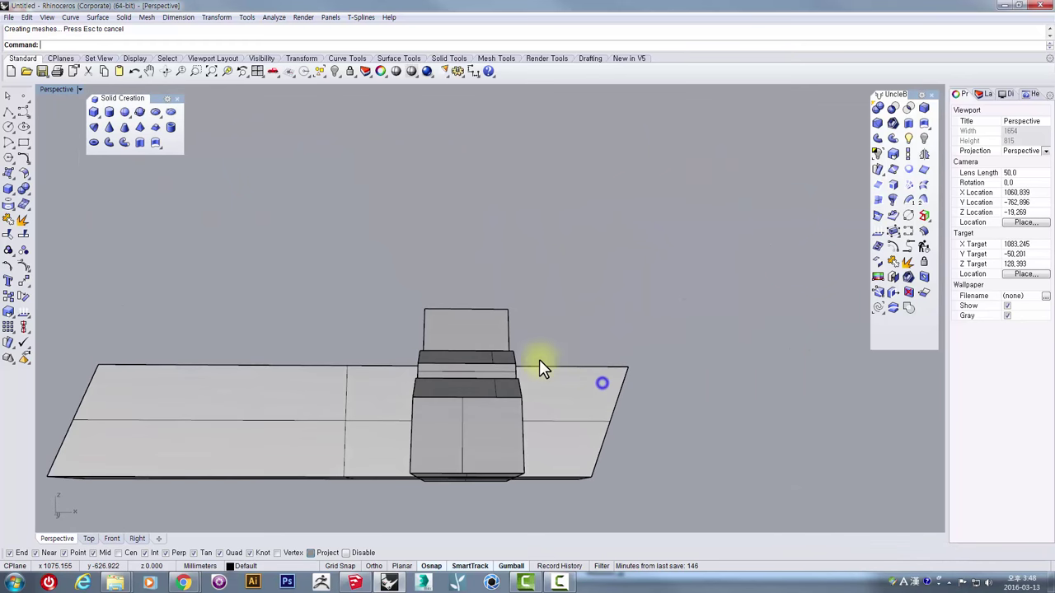
Step: Move the long block's slanted end face beside the cross block 30 mm horizontally outward in the Front view with Move Face
click(561, 422)
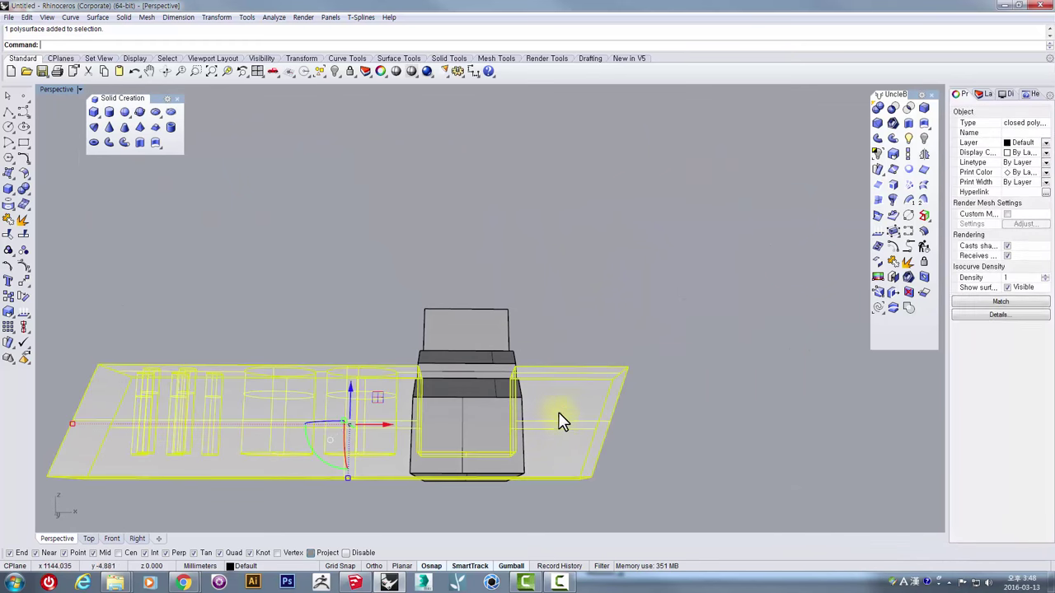
double_click(52, 89)
right_drag(440, 411, 366, 413)
click(367, 413)
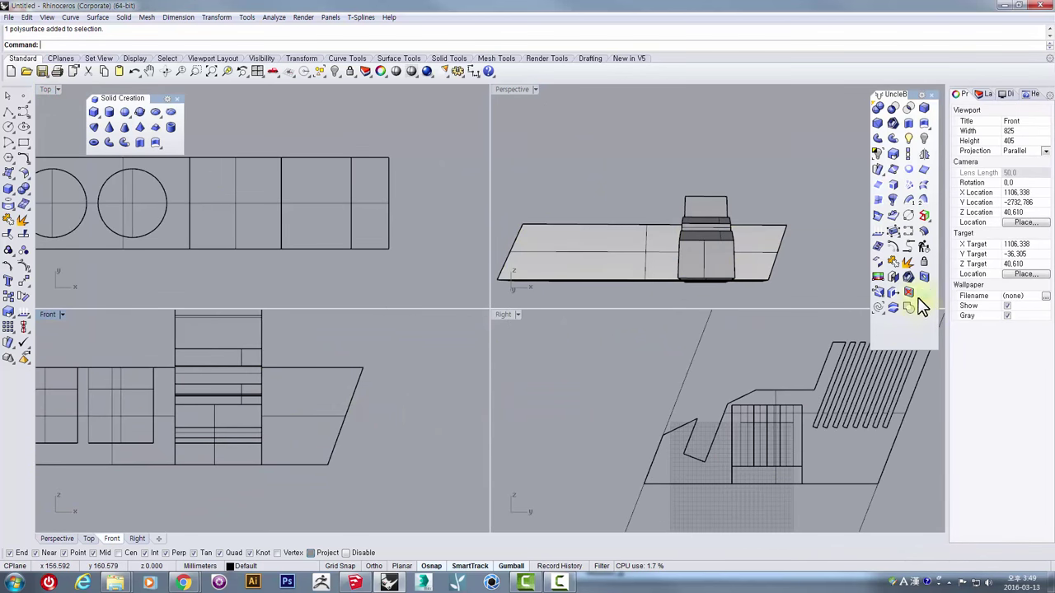
click(893, 291)
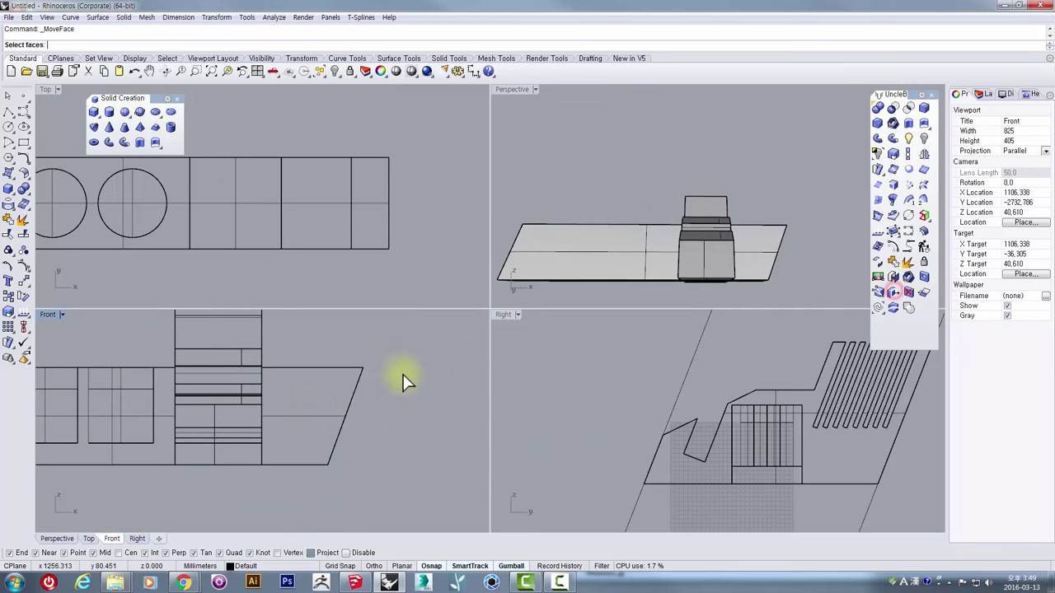
drag(399, 506, 404, 489)
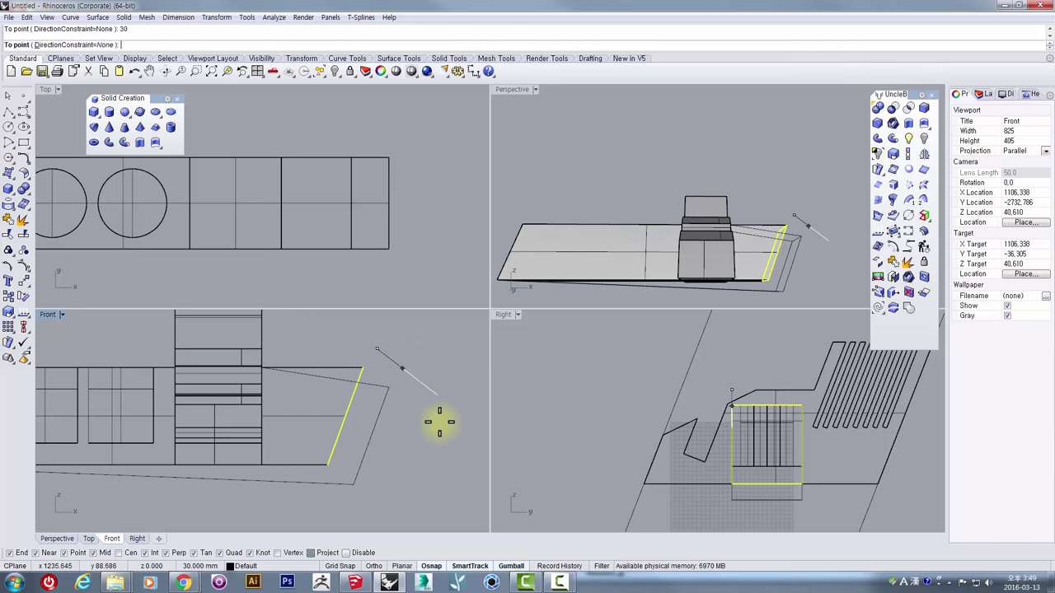
key(F8)
click(452, 371)
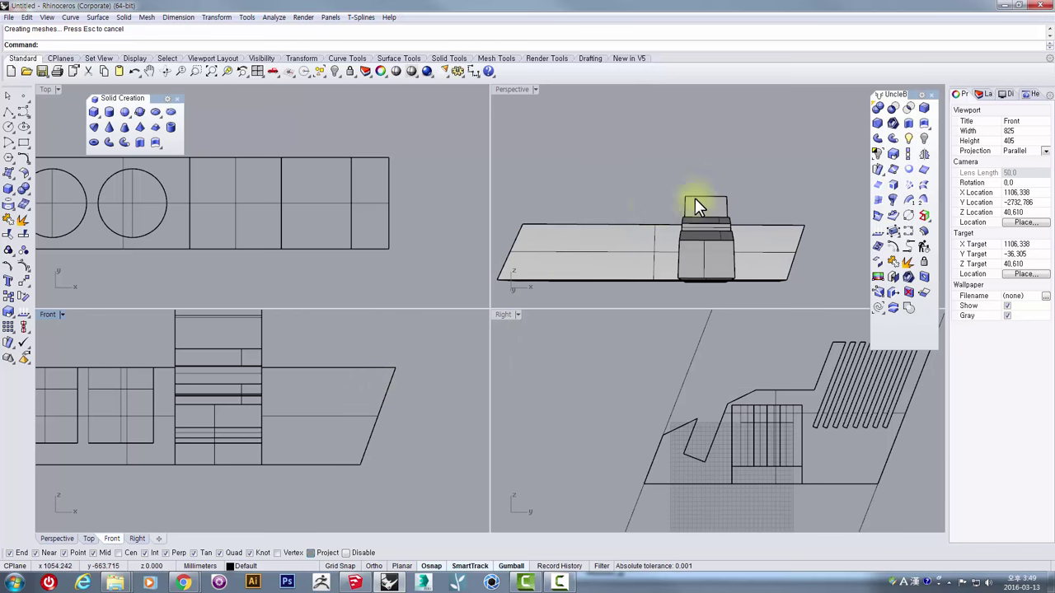
Step: Examine from several angles how the extended long block and the cross block fit together
right_drag(695, 198, 704, 168)
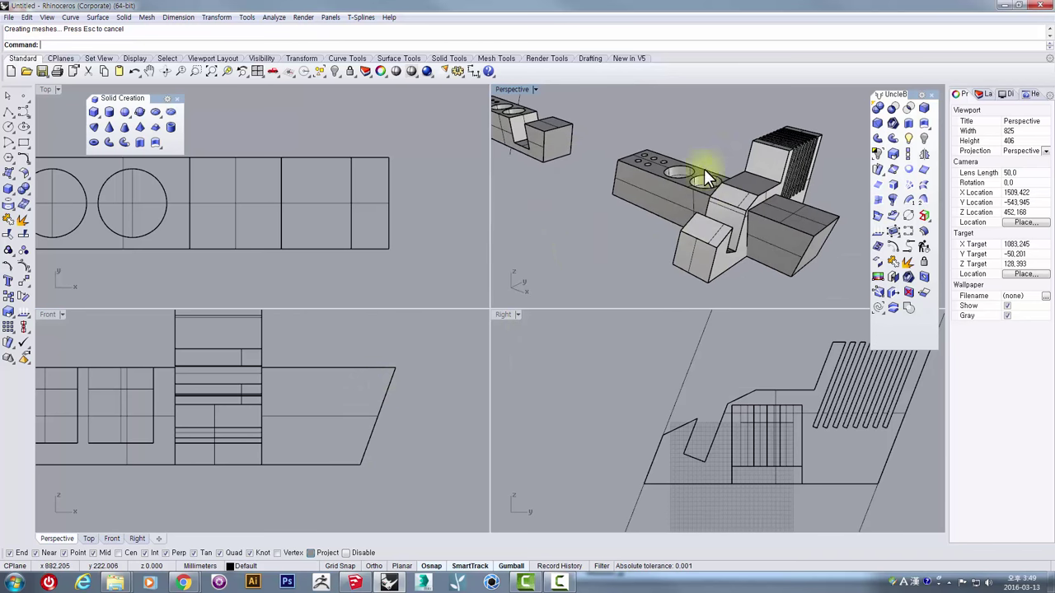
double_click(510, 89)
right_drag(523, 255, 445, 266)
right_drag(471, 307, 487, 315)
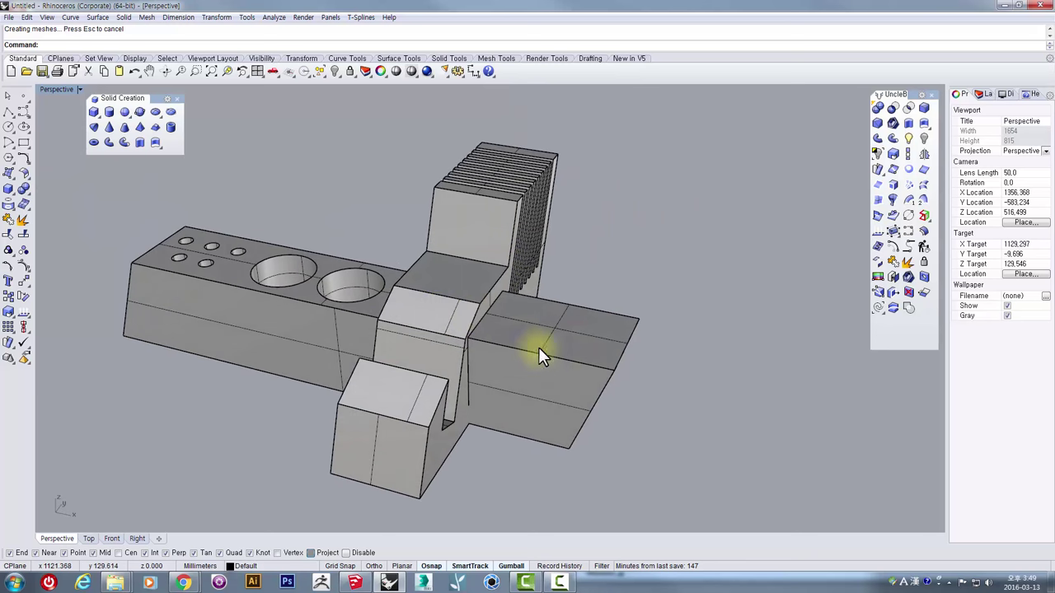
click(543, 254)
scroll(543, 368, down, 5)
right_drag(543, 368, 564, 376)
click(564, 376)
scroll(504, 373, up, 4)
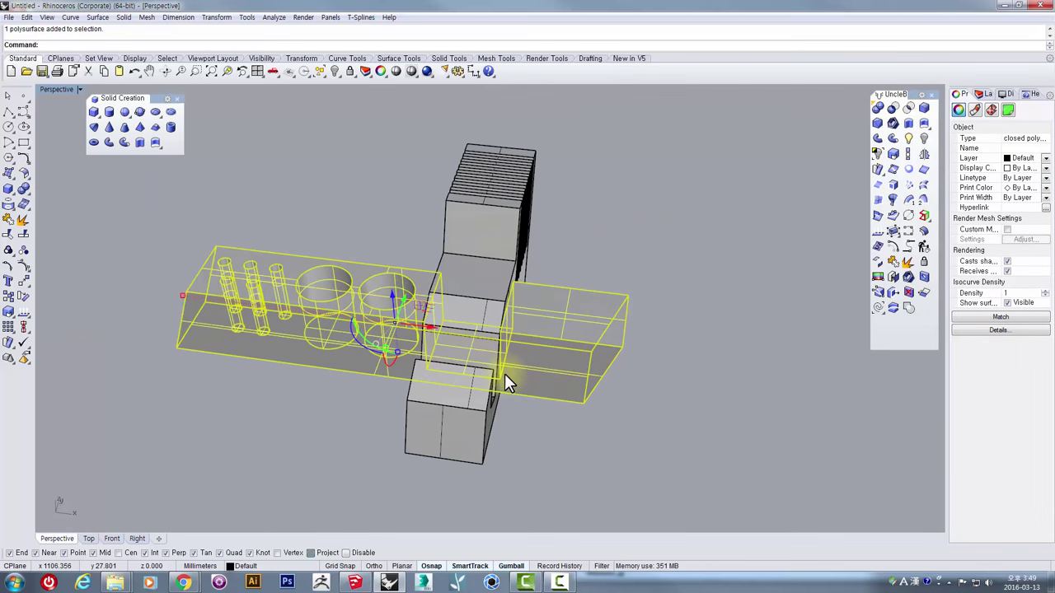
scroll(505, 373, down, 4)
shift+right_drag(442, 377, 550, 406)
right_drag(550, 405, 468, 405)
click(485, 419)
click(602, 335)
click(546, 404)
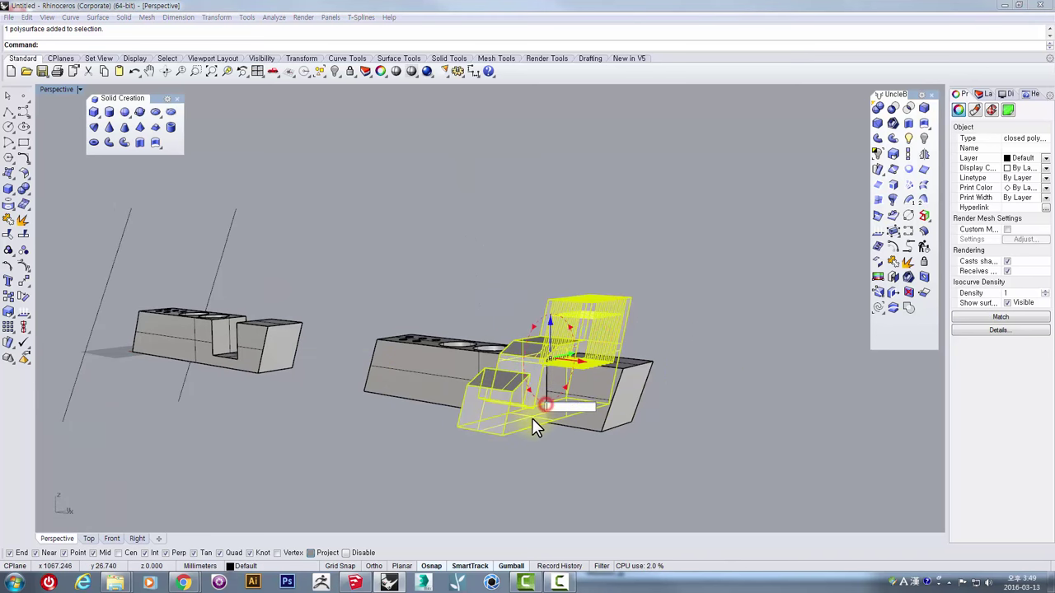
click(520, 440)
Step: Copy the long block and the cross block together about 637 mm along the X axis
right_drag(556, 483, 643, 467)
drag(641, 464, 451, 320)
right_drag(451, 320, 372, 260)
alt+drag(367, 267, 771, 405)
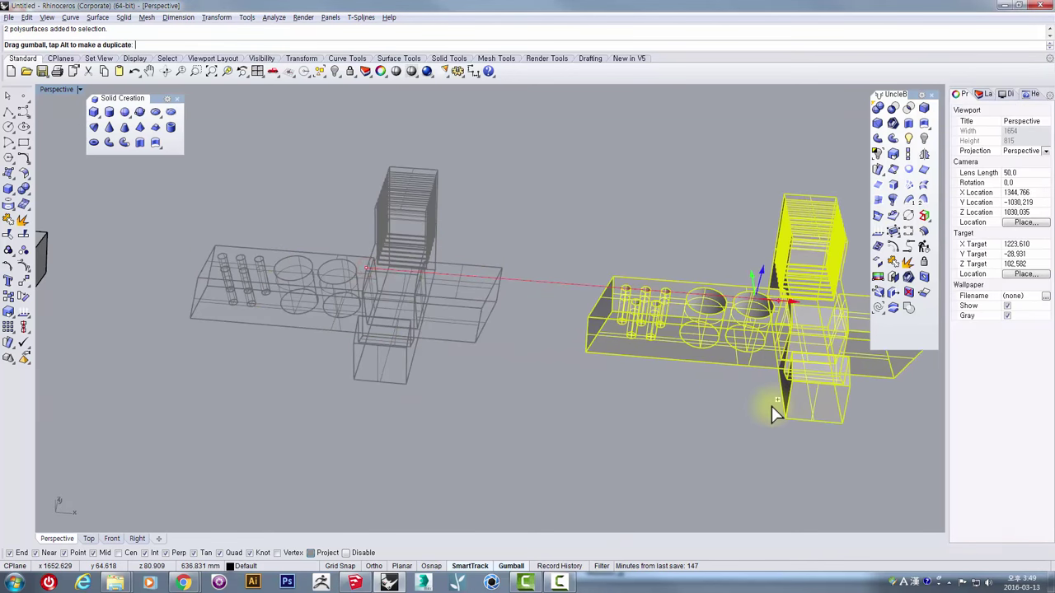
Step: Subtract the copied long block from the copied cross block with Boolean Difference and check the notch from below
right_drag(699, 421, 569, 436)
click(555, 437)
click(680, 285)
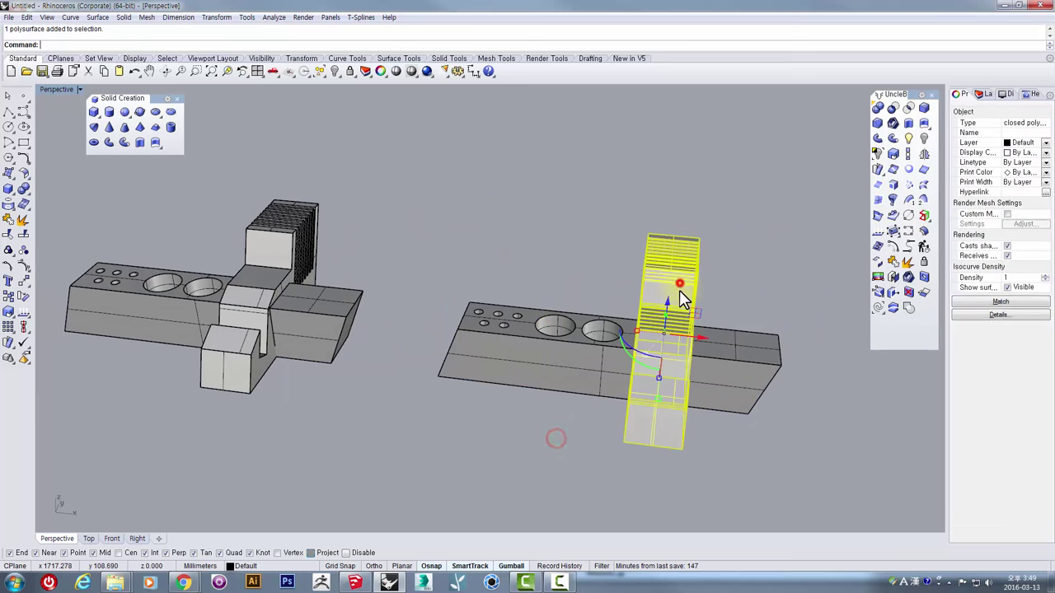
click(893, 108)
click(569, 344)
right_click(569, 344)
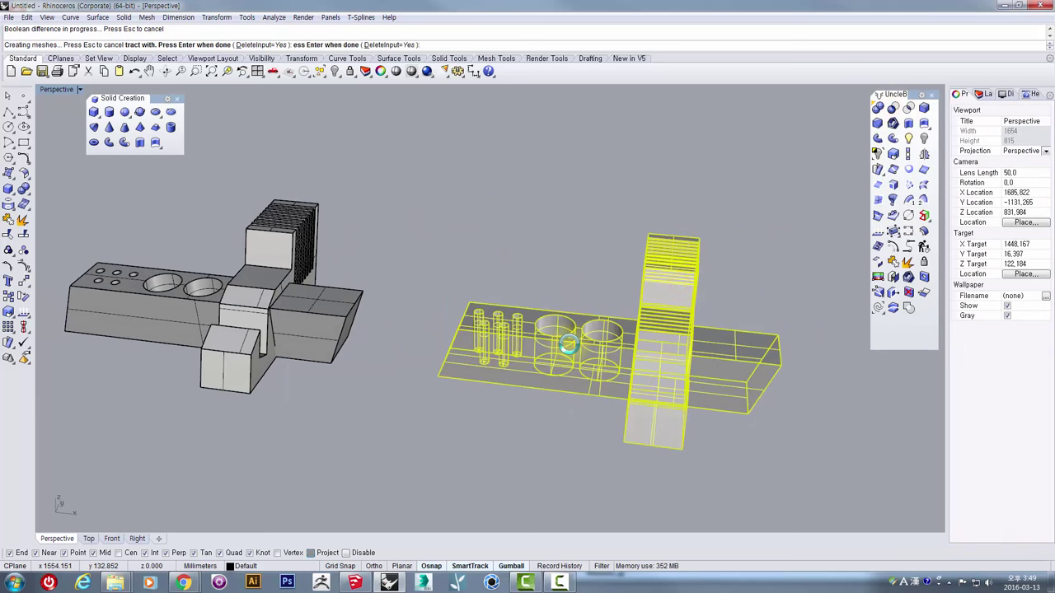
right_drag(644, 407, 557, 347)
click(557, 346)
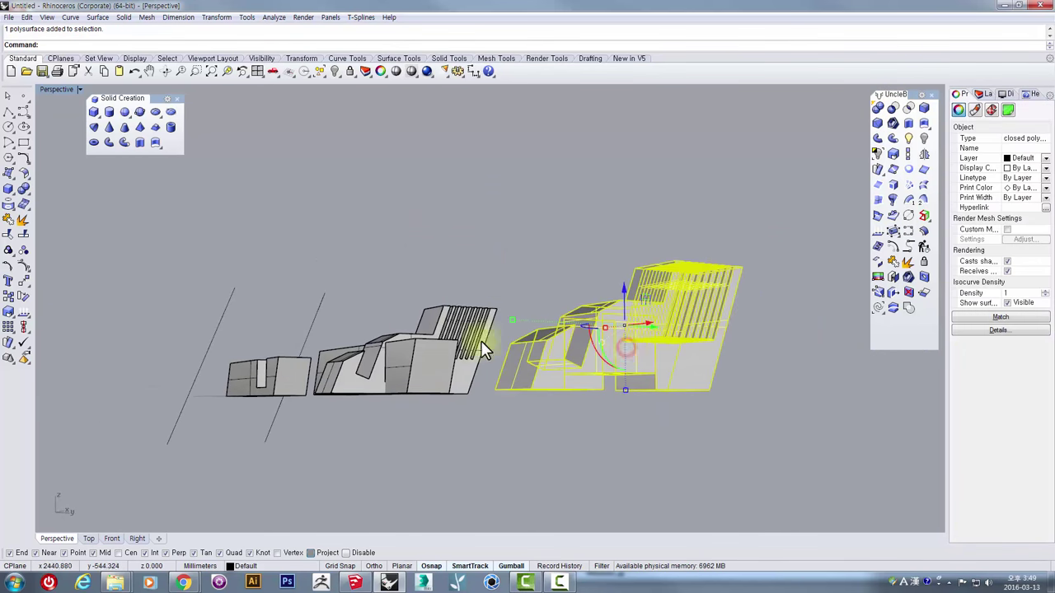
Step: Delete the original uncut cross block and move the notched copy about 655 mm back onto the original long block
right_drag(479, 348, 374, 282)
click(349, 230)
click(677, 469)
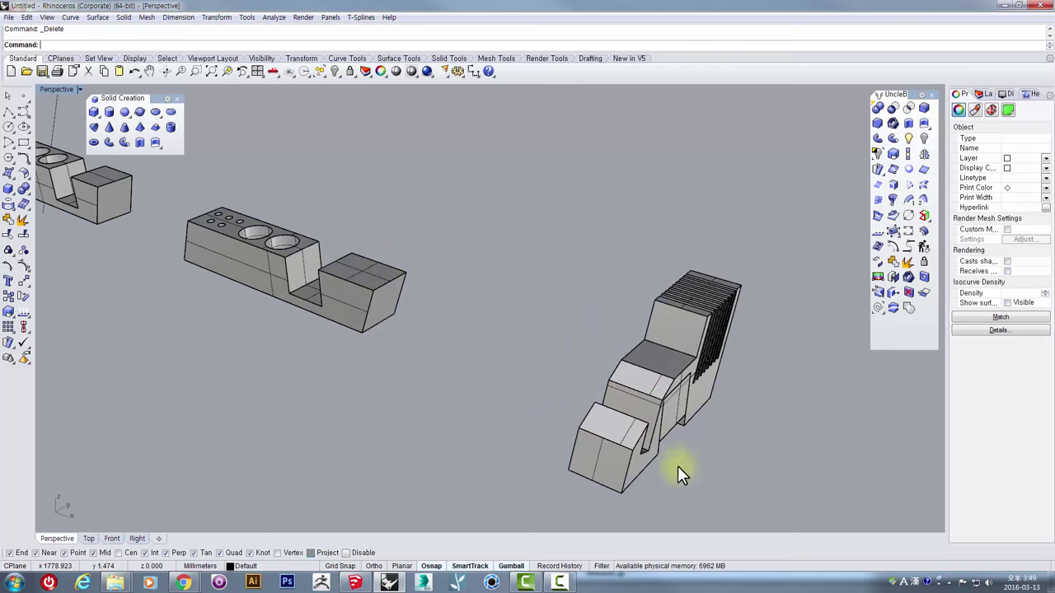
click(680, 428)
drag(681, 380, 311, 312)
scroll(311, 311, up, 8)
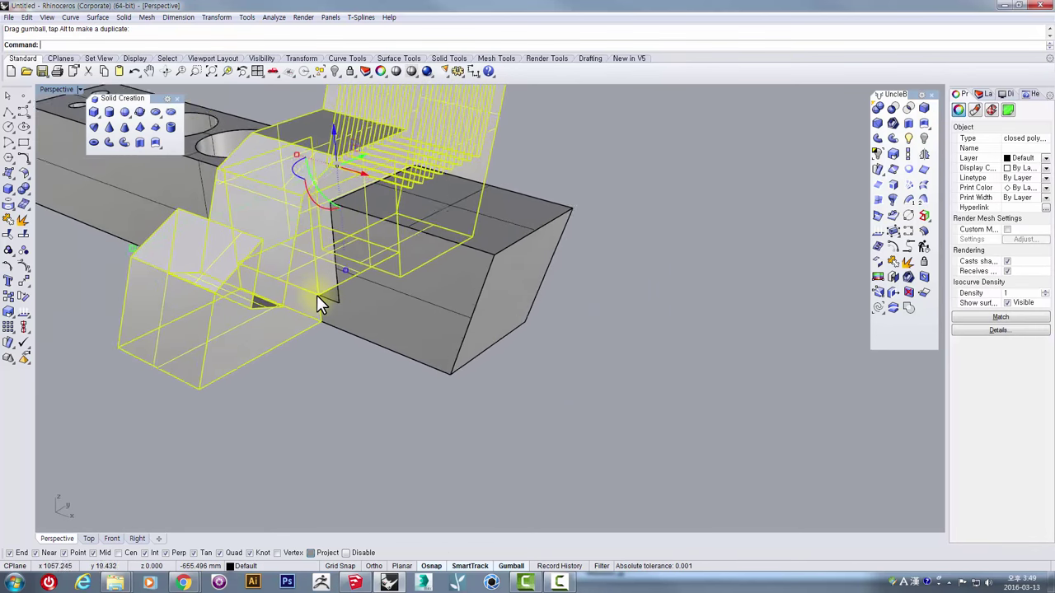
Step: Turn off projected snapping and move the notched cross block point to point so its notch corner meets the long block's slot corner
shift+right_drag(366, 343, 391, 365)
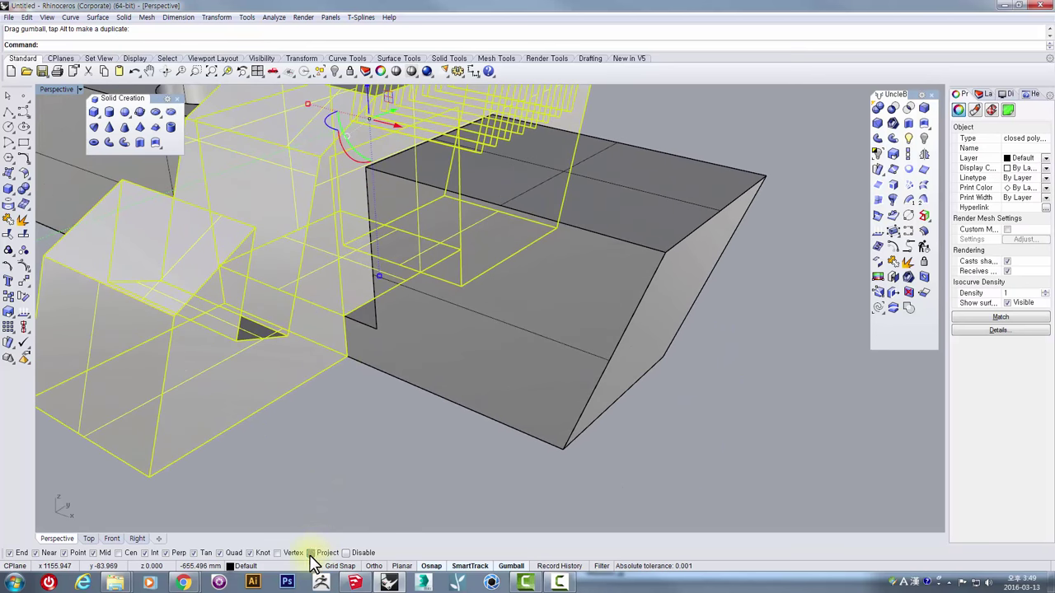
click(24, 283)
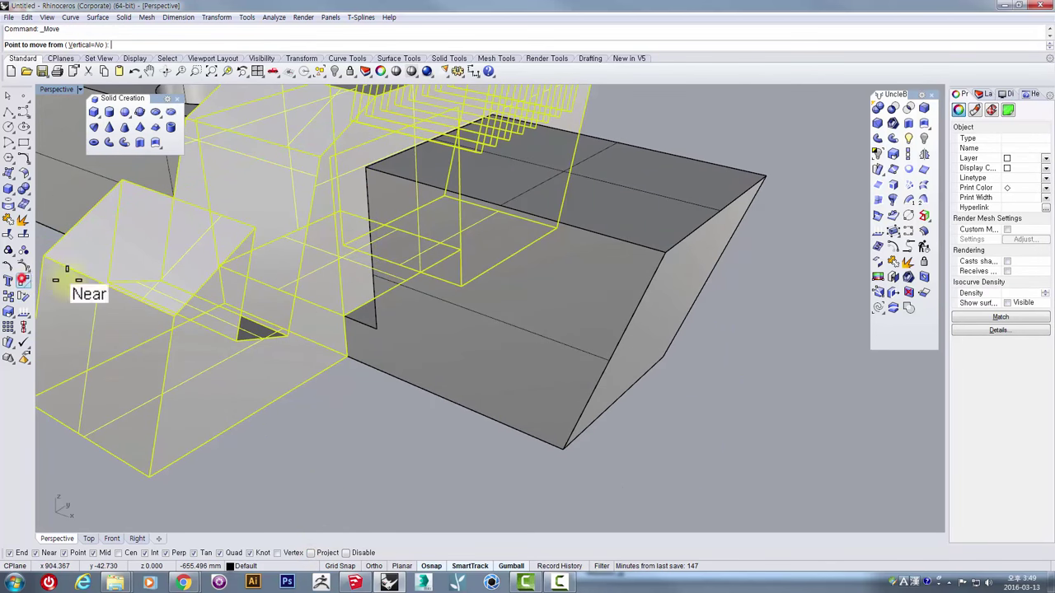
scroll(334, 313, up, 2)
click(330, 315)
scroll(331, 315, up, 2)
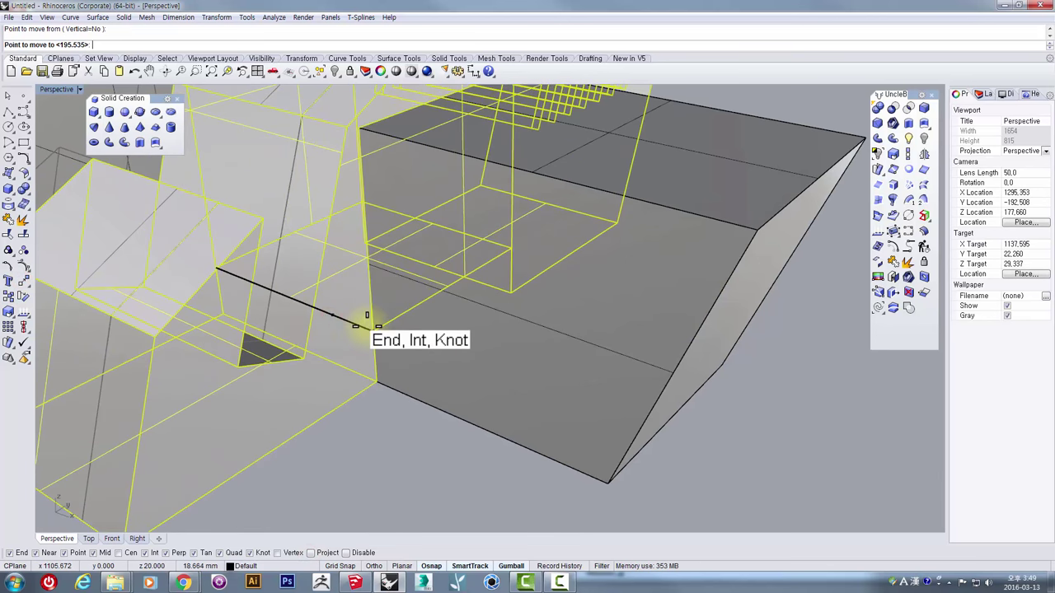
click(372, 334)
scroll(375, 346, down, 5)
right_drag(446, 378, 520, 354)
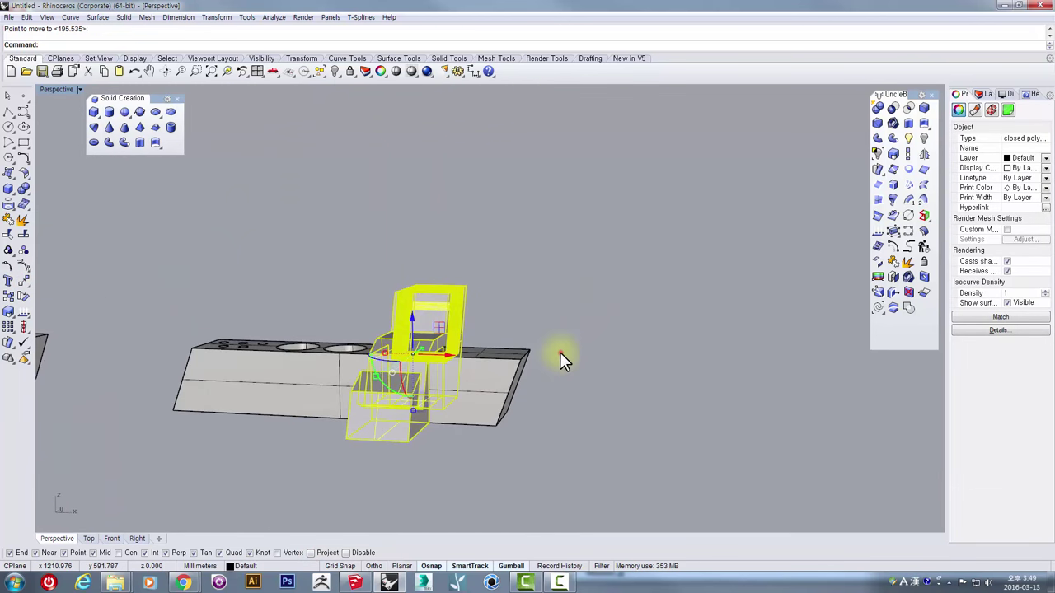
click(560, 352)
scroll(470, 387, up, 7)
right_drag(469, 379, 599, 374)
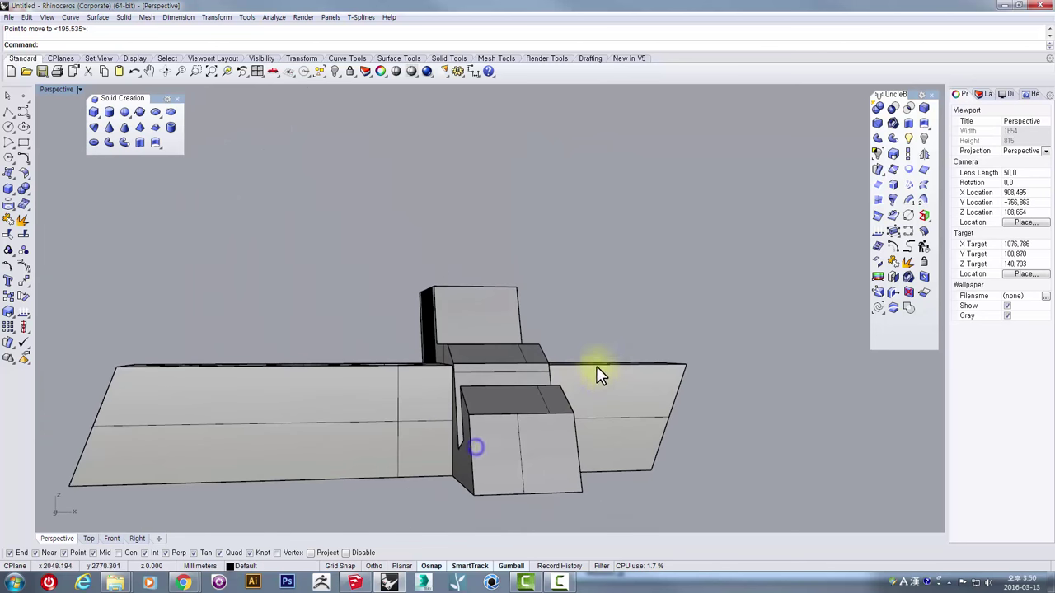
Step: Switch to the maximized Front view and frame the long block's slanted end
double_click(54, 89)
double_click(51, 314)
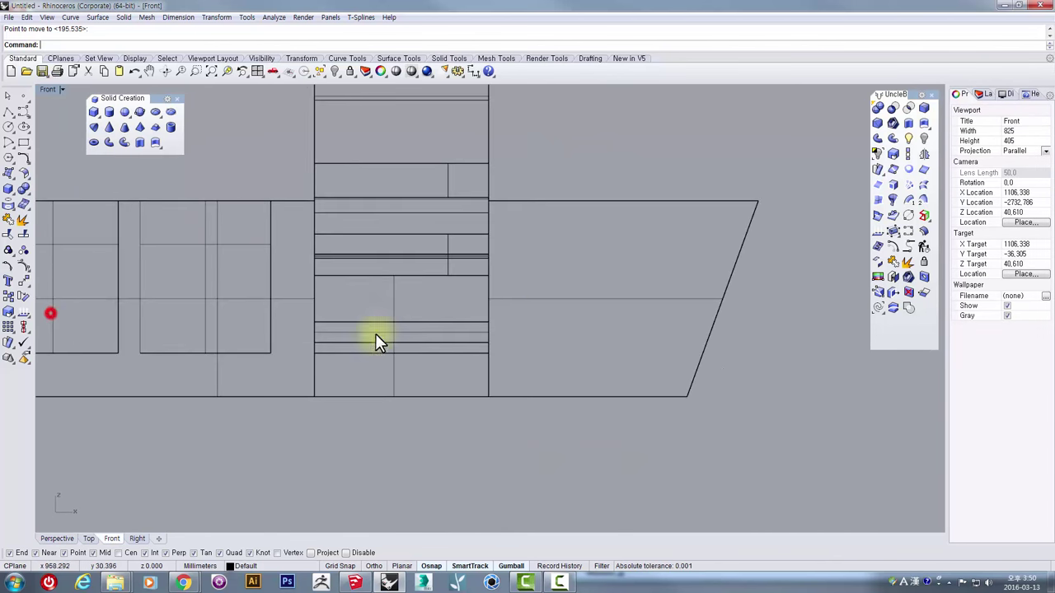
right_drag(734, 213, 77, 187)
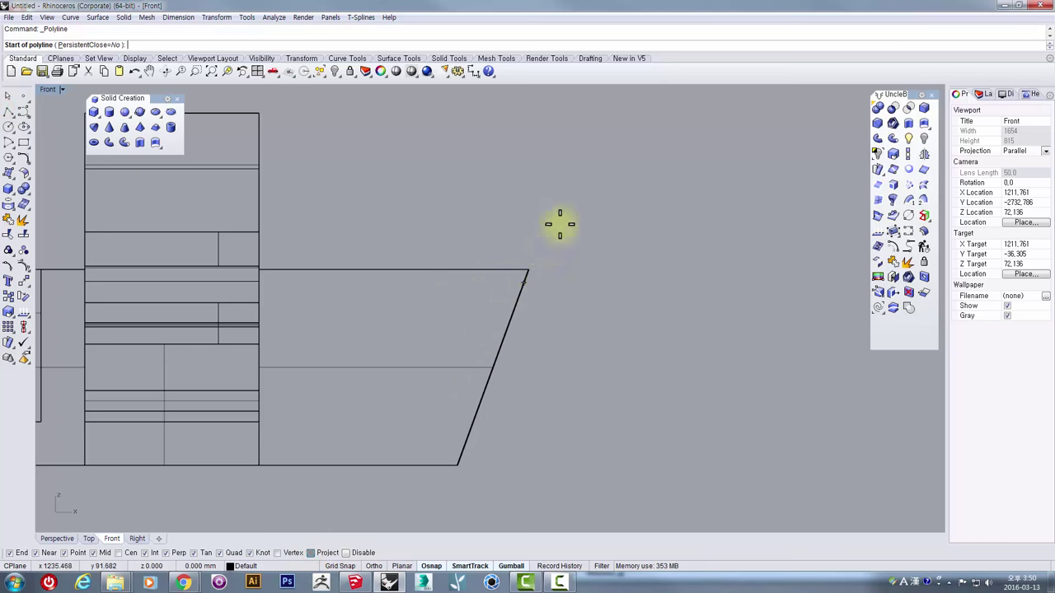
click(580, 128)
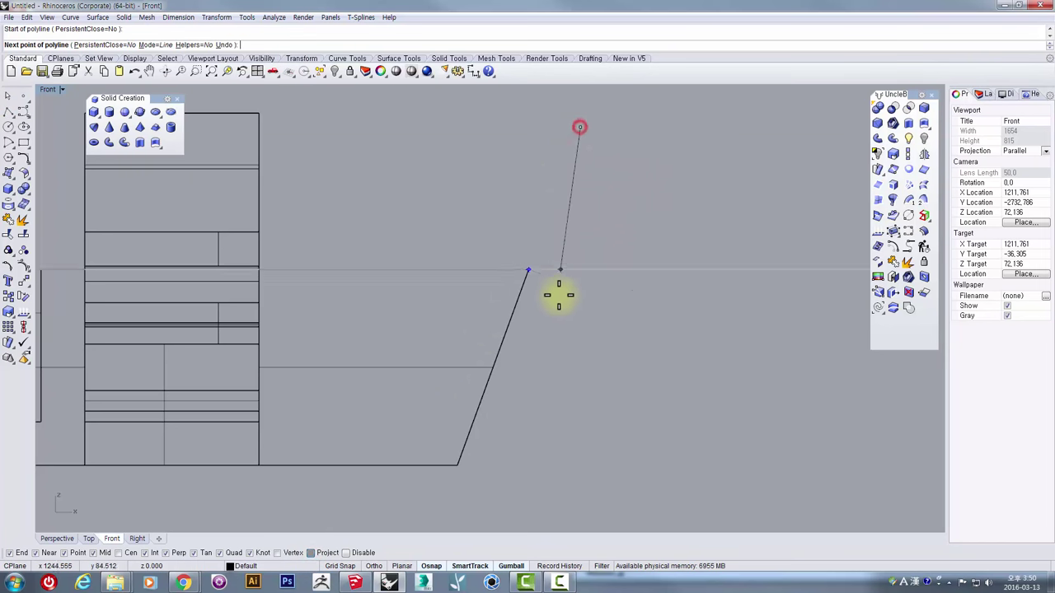
click(478, 408)
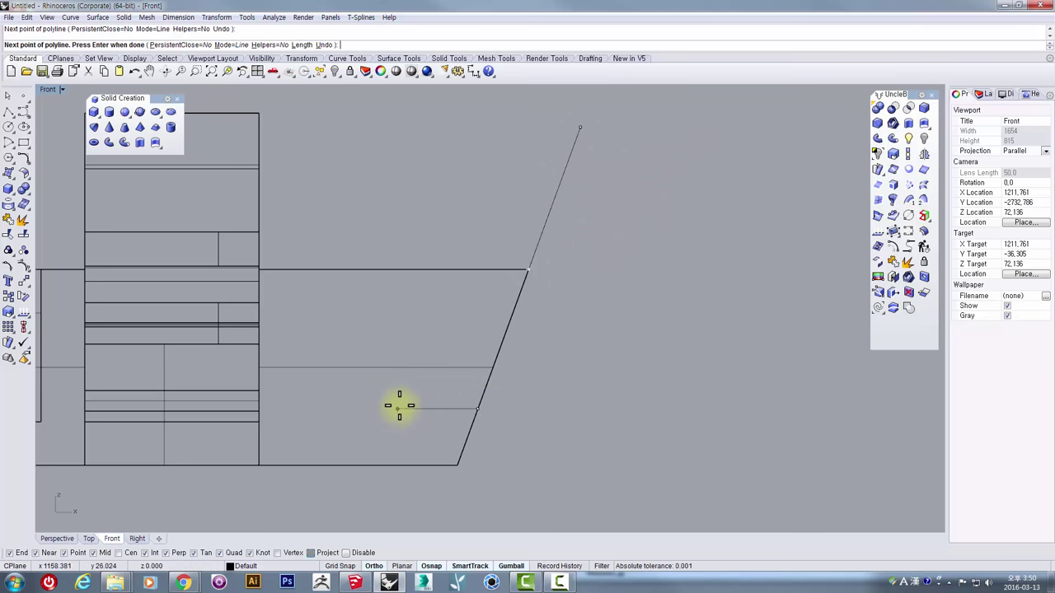
click(372, 407)
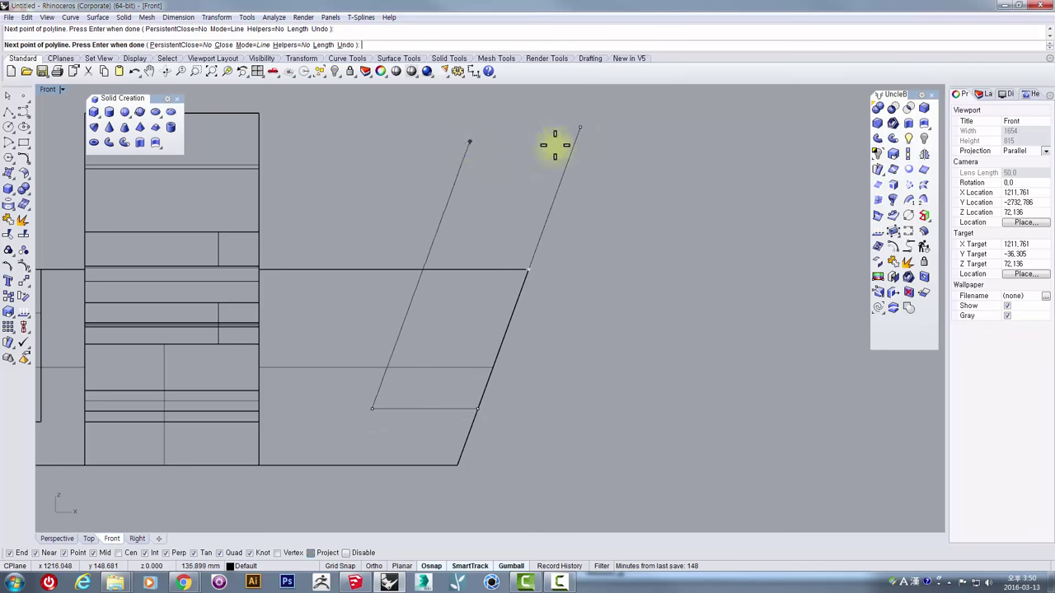
key(Return)
click(554, 202)
right_drag(555, 268, 498, 305)
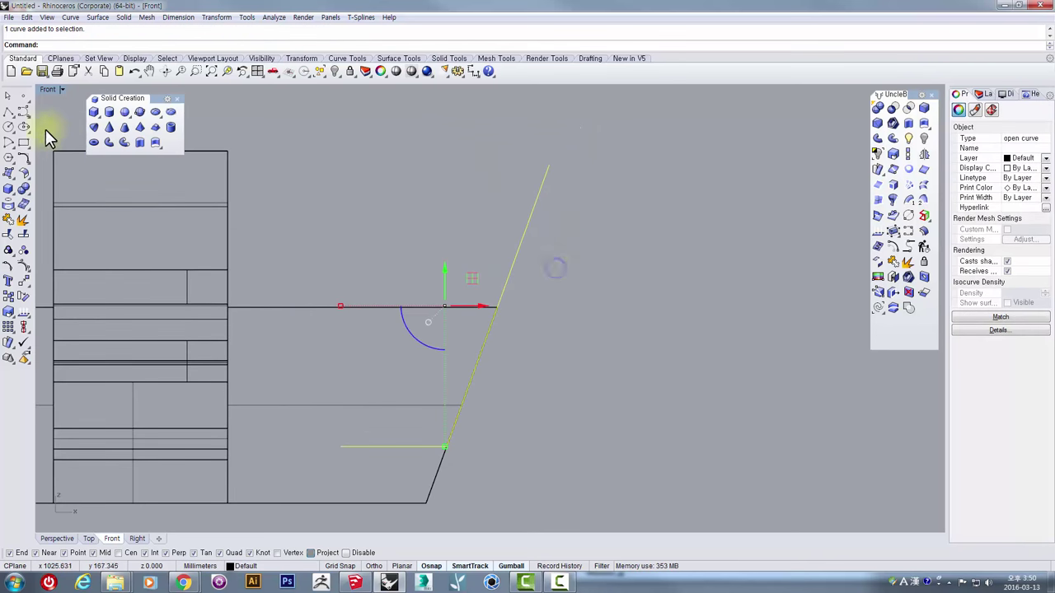
click(9, 113)
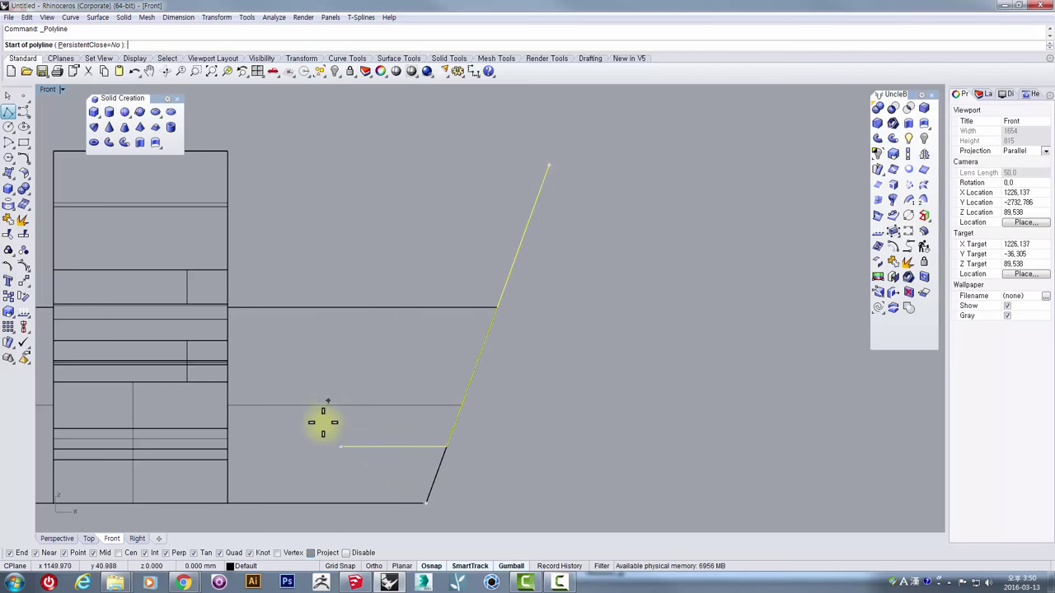
key(Escape)
text(pline)
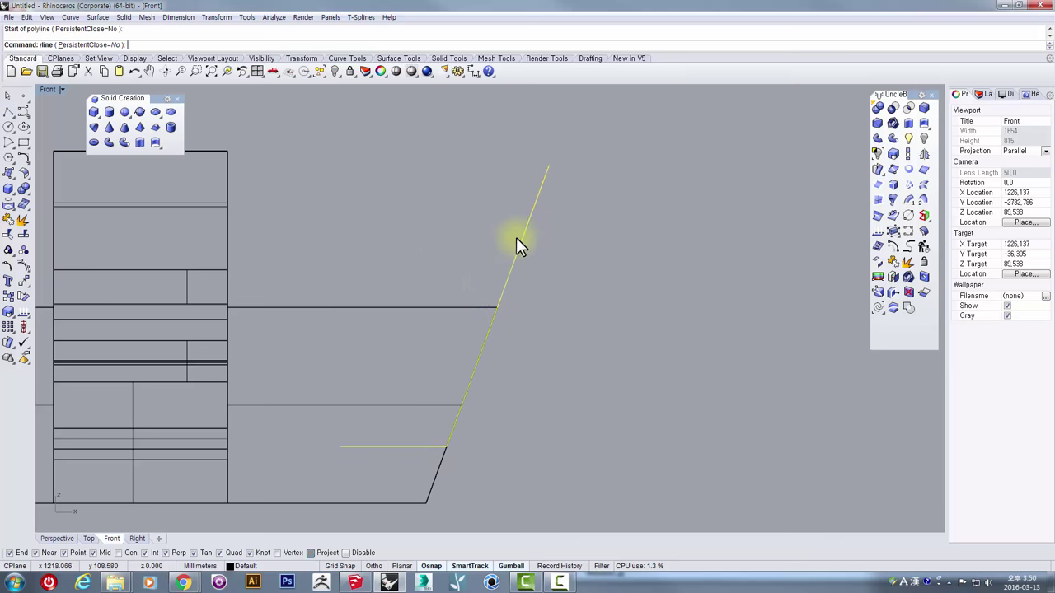
key(Escape)
scroll(518, 255, down, 3)
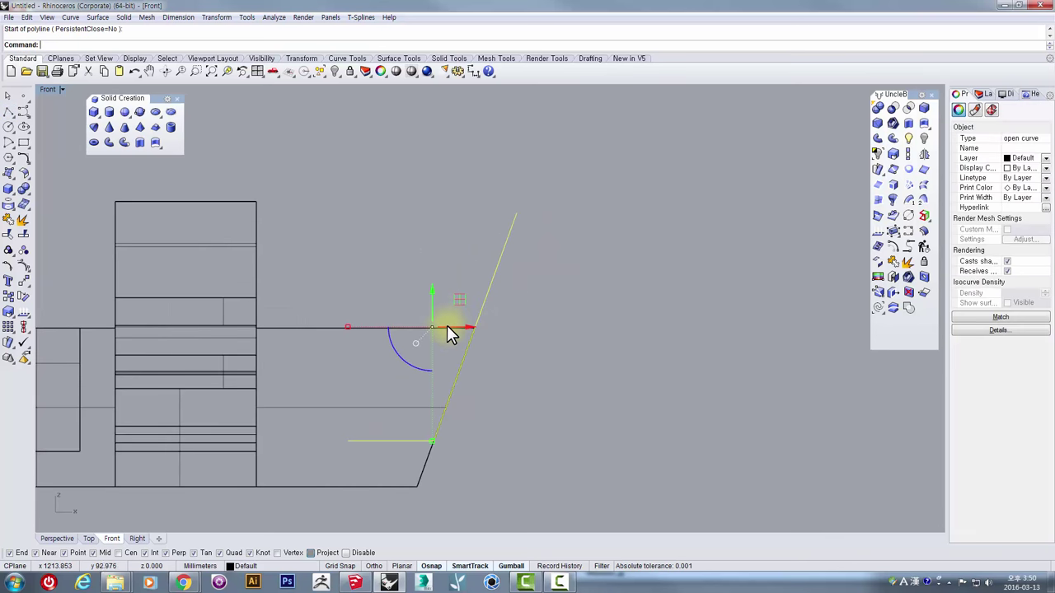
key(Delete)
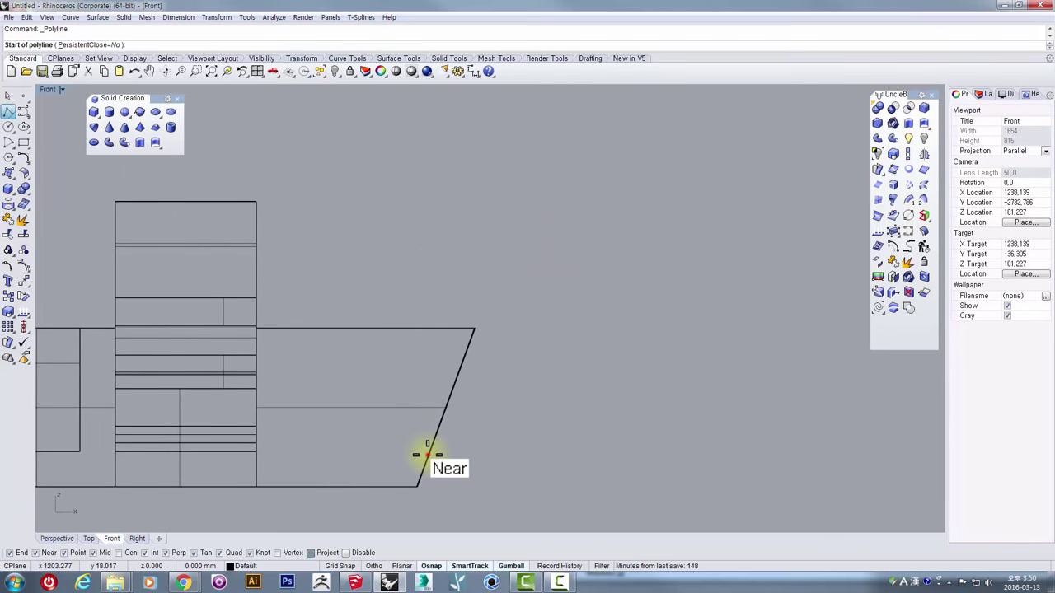
click(427, 455)
click(474, 328)
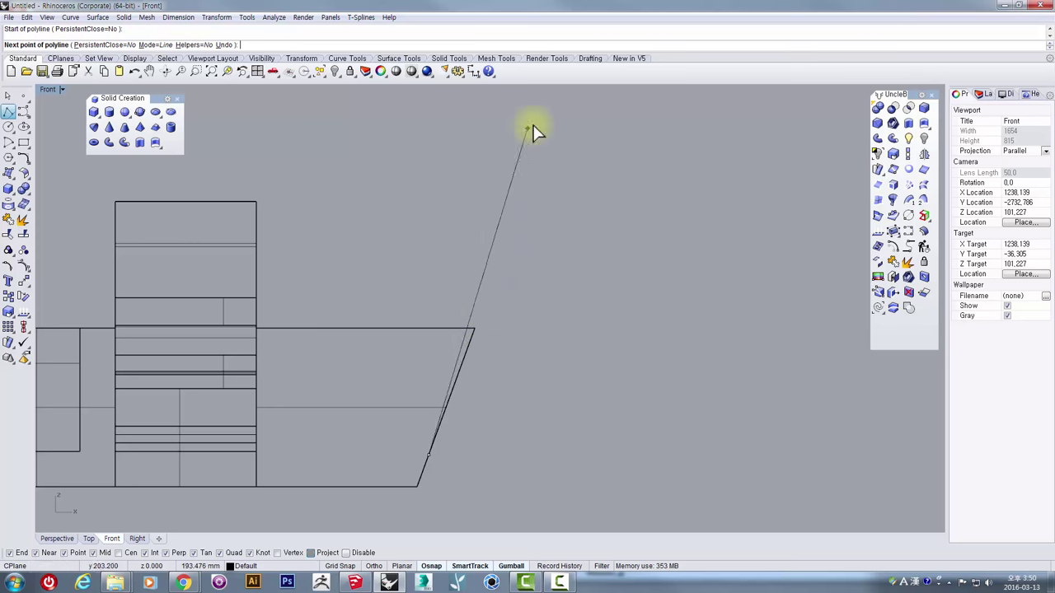
key(Escape)
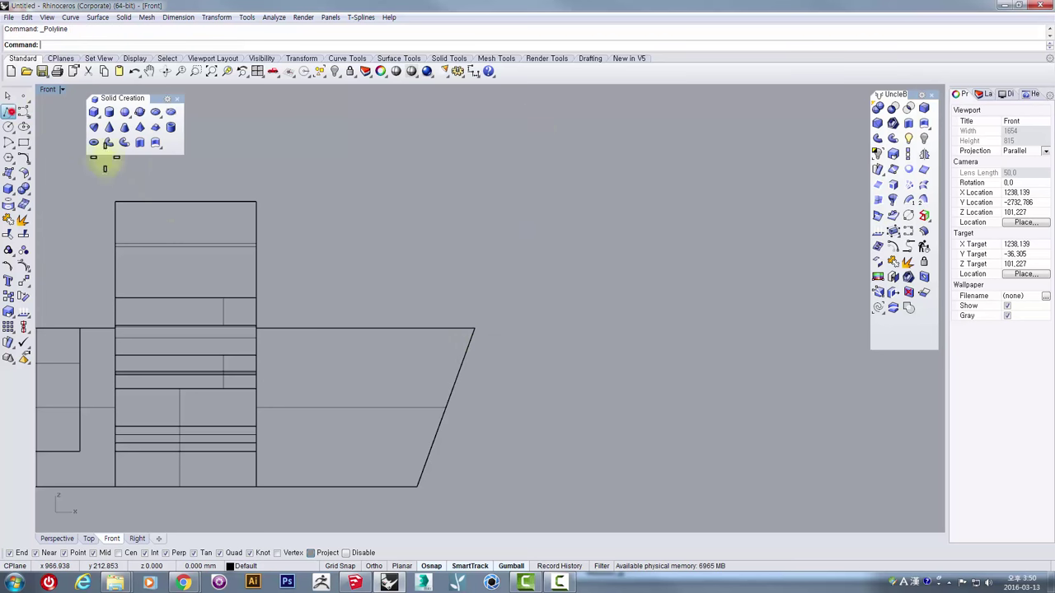
Step: Draw a polyline from the long block's lower end corner along its slanted edge, extending well above the block
key(Return)
click(417, 486)
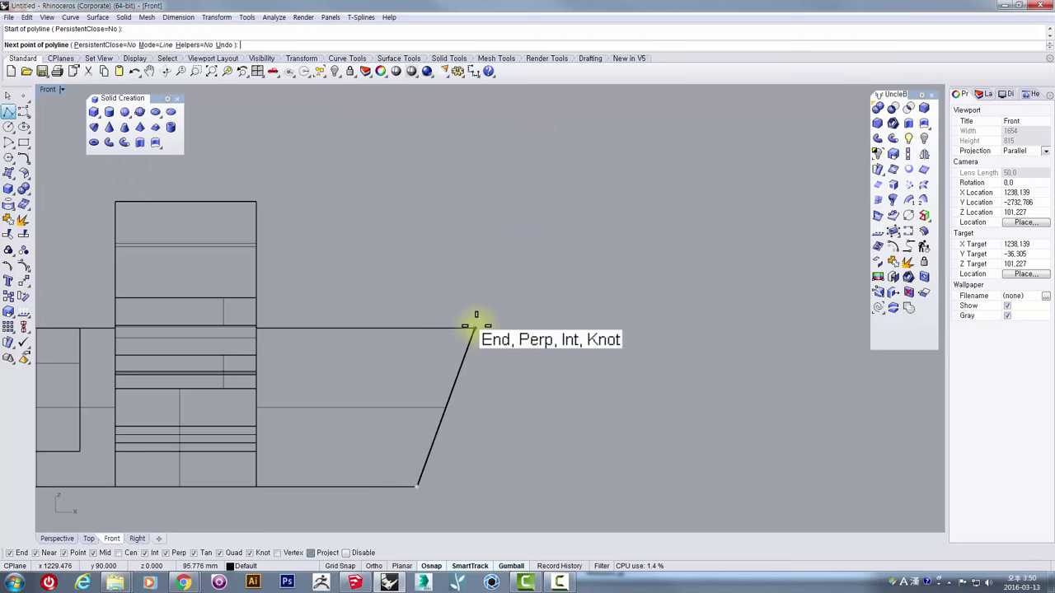
click(474, 328)
click(537, 164)
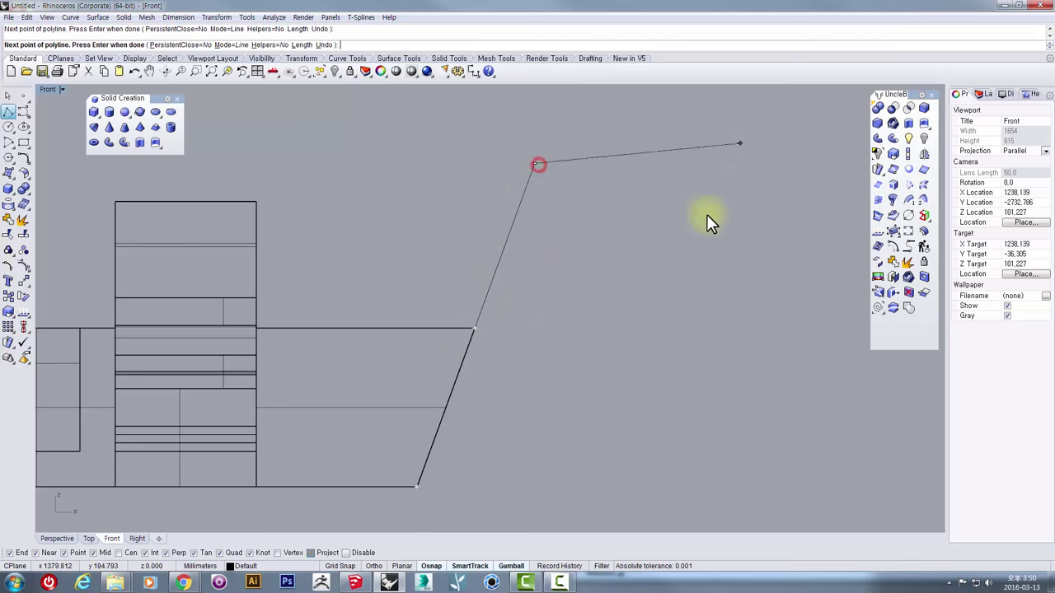
key(Return)
Step: Offset the slanted line 30 mm toward the block's interior, and shift both lines about 38 mm along negative X
drag(610, 252, 445, 191)
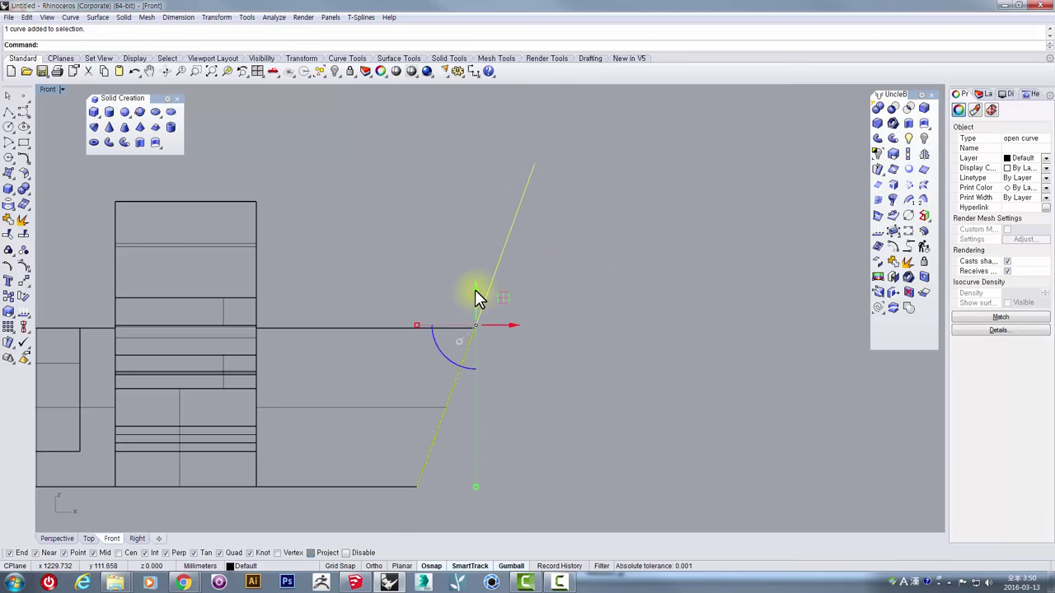
click(894, 246)
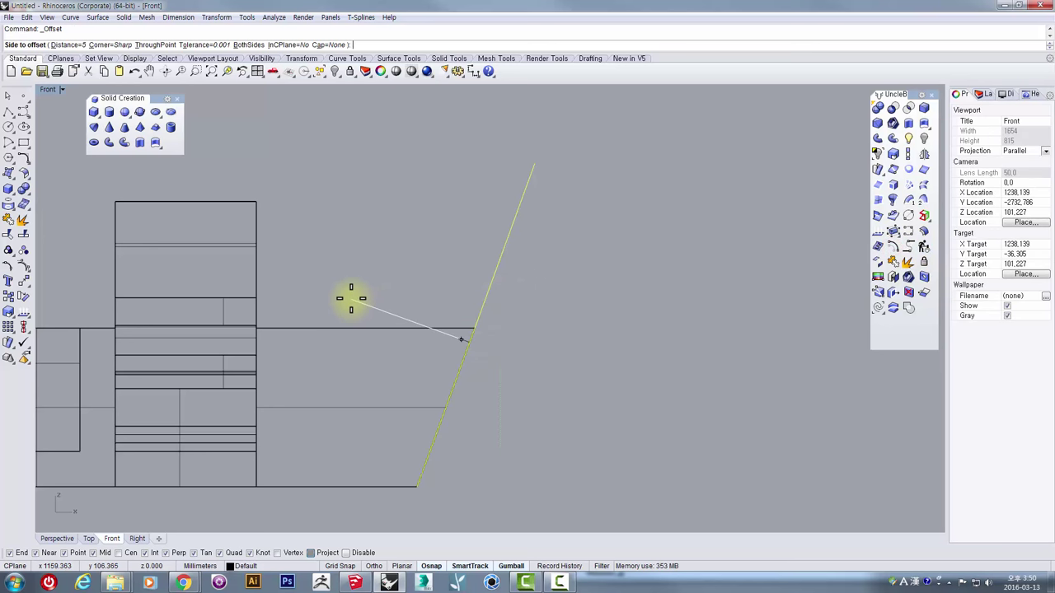
key(Return)
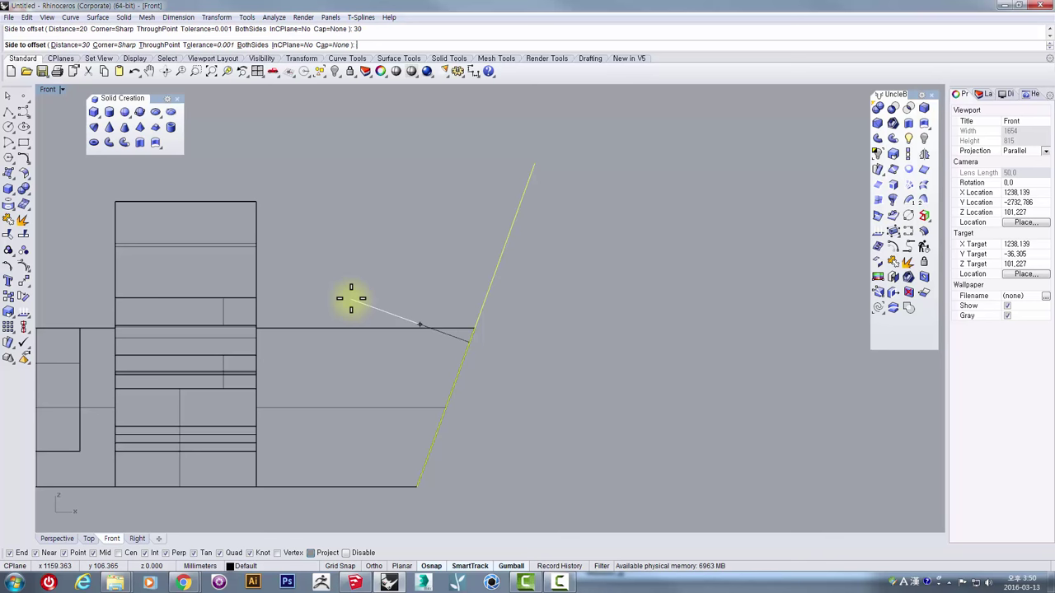
text(30)
click(351, 298)
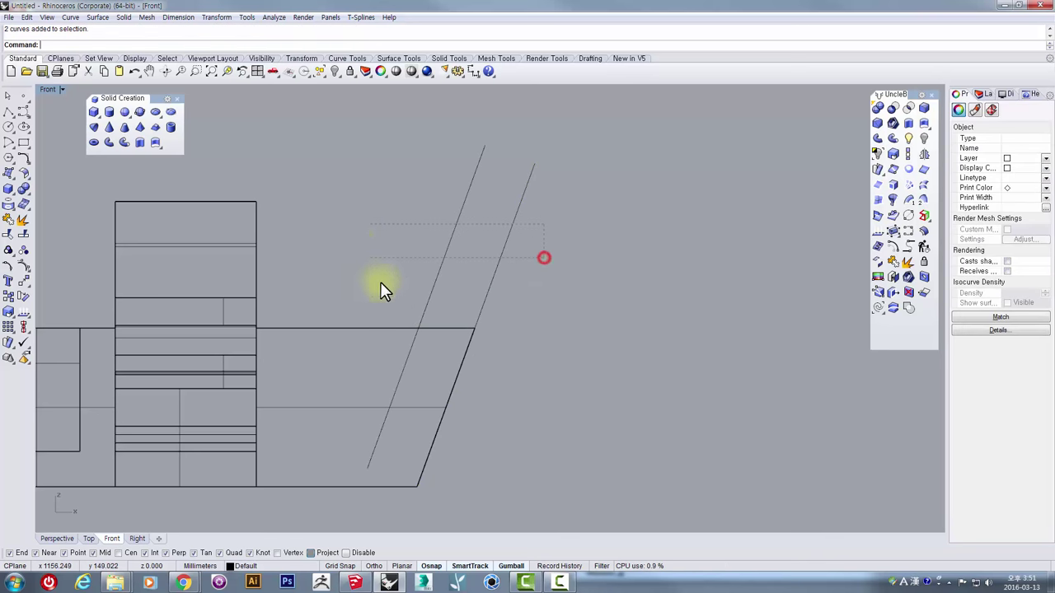
drag(486, 321, 413, 347)
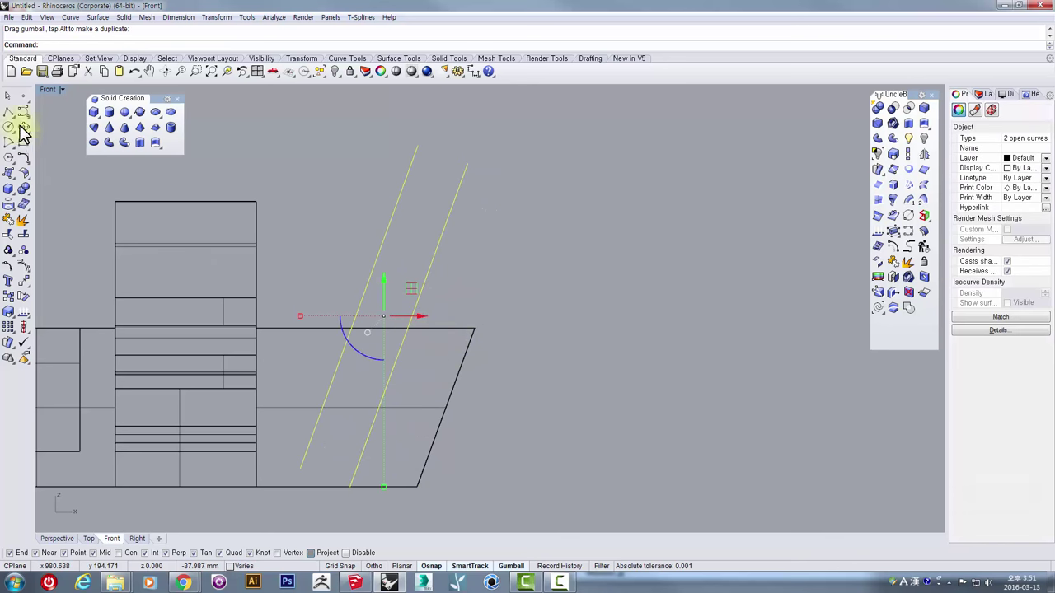
Step: Trace a closed four-sided slot profile between the slanted lines, with a horizontal base inside the block, and delete the two guide lines
scroll(312, 346, up, 1)
click(410, 189)
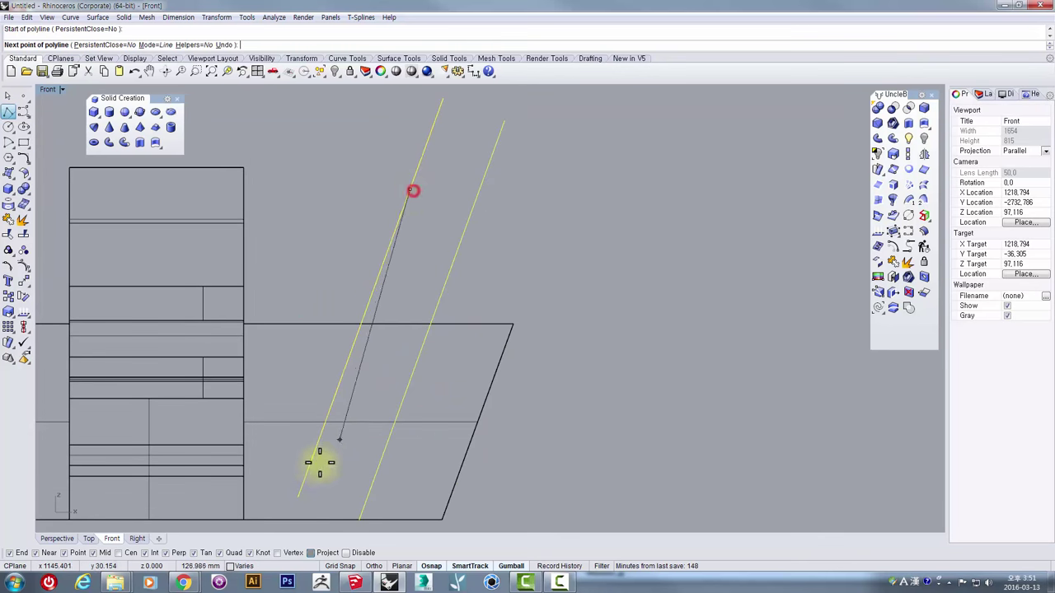
click(311, 463)
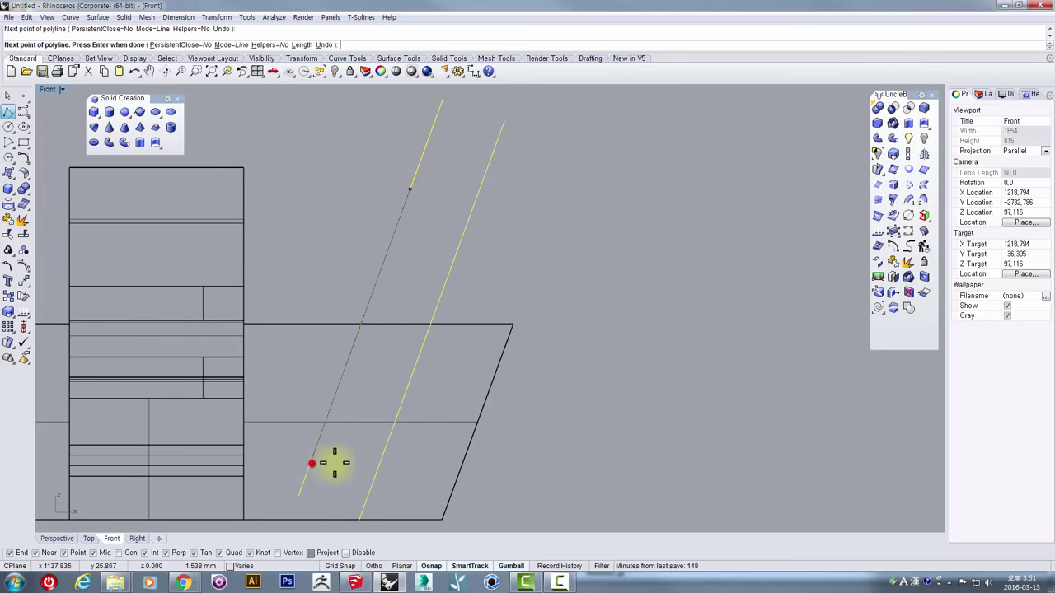
click(380, 463)
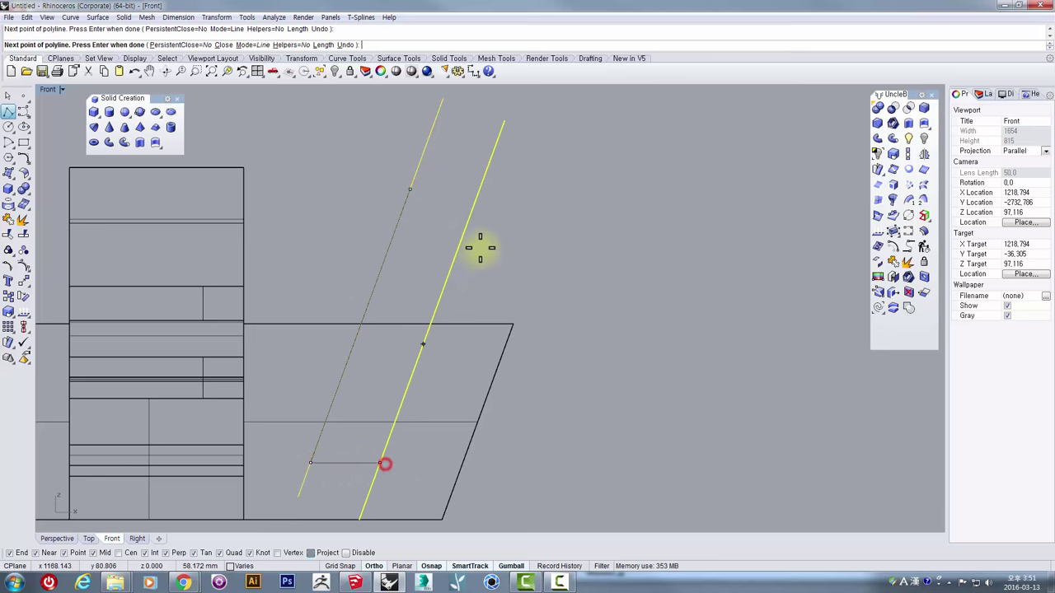
click(482, 185)
click(412, 189)
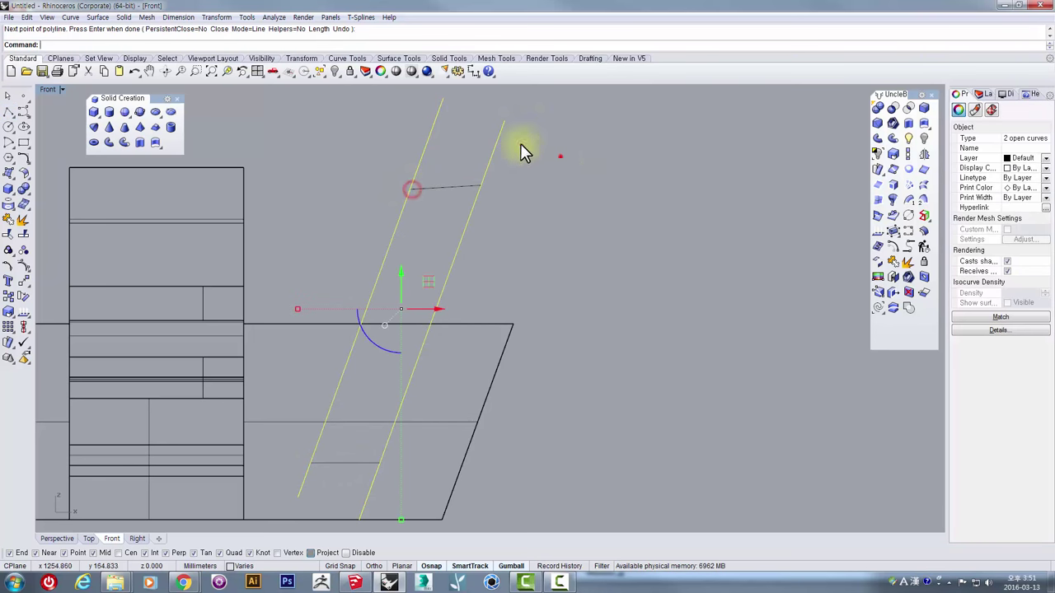
key(Delete)
click(464, 229)
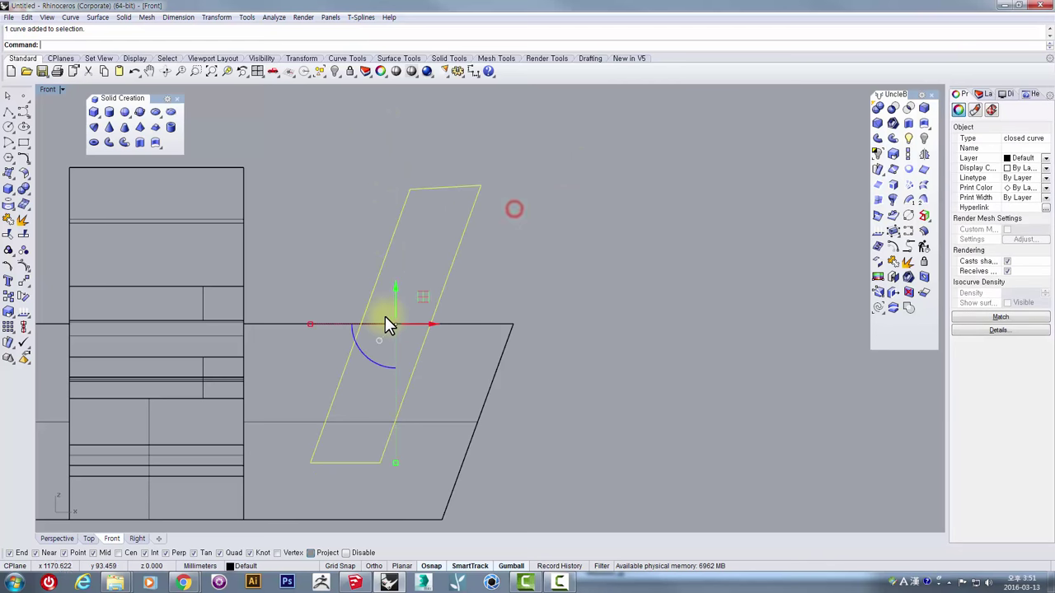
Step: In the Perspective view, move the slot profile about 112 mm to behind the long block and extrude it as a solid through the block
double_click(47, 87)
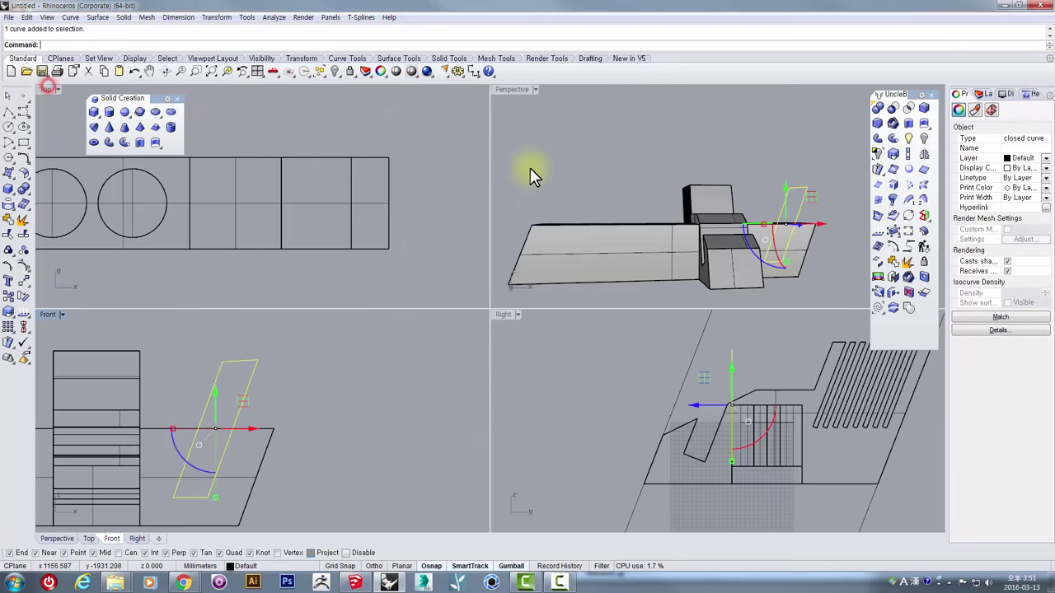
double_click(506, 91)
right_drag(586, 198, 535, 409)
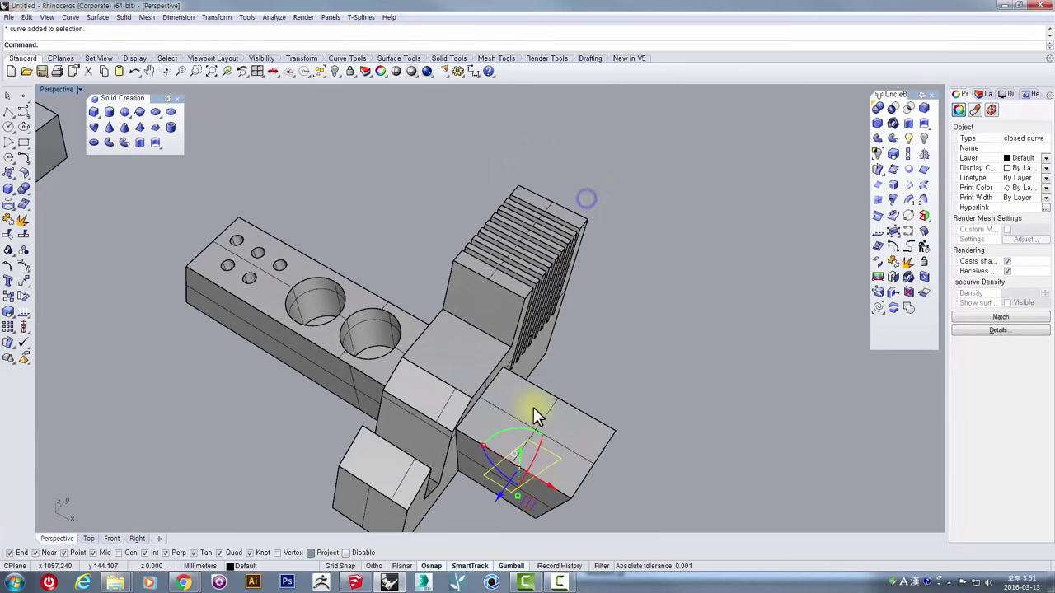
shift+right_drag(524, 475, 505, 421)
drag(487, 454, 582, 373)
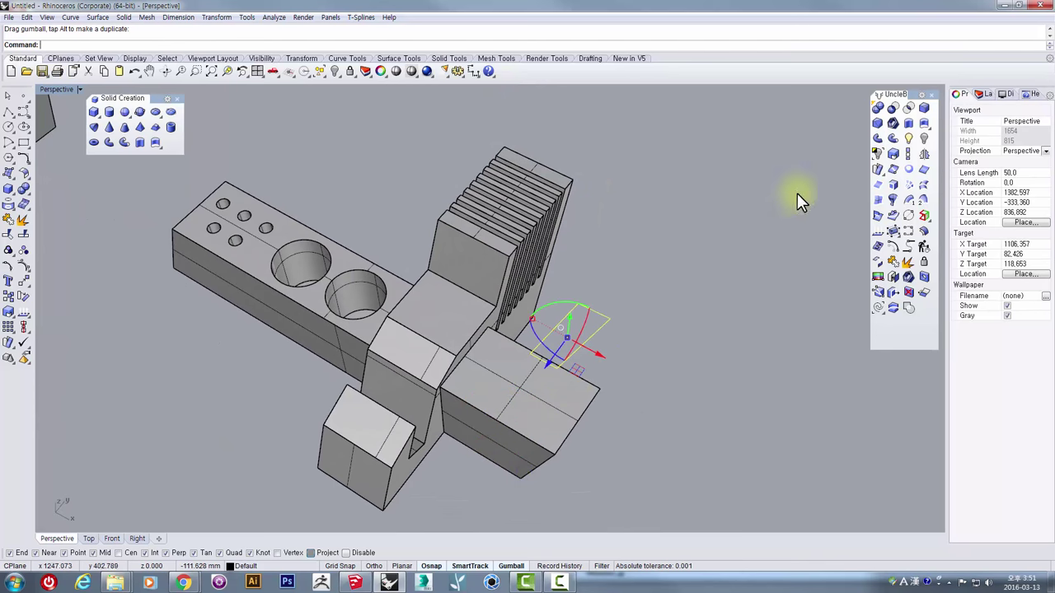
click(909, 126)
click(443, 498)
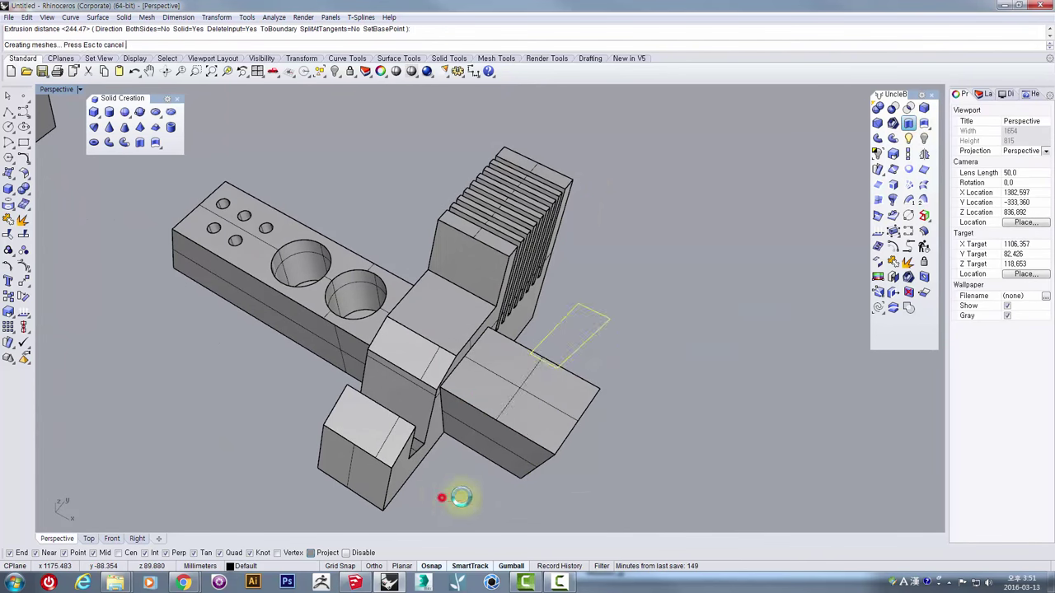
Step: Subtract the extruded slanted slab from the long block with Boolean Difference
right_drag(508, 481, 569, 417)
click(571, 419)
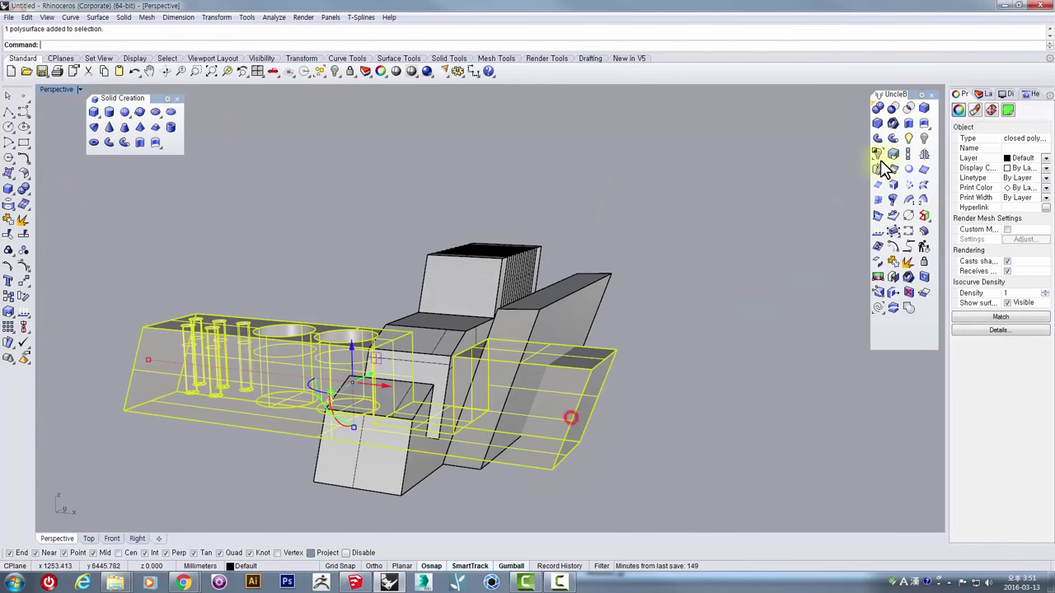
click(895, 111)
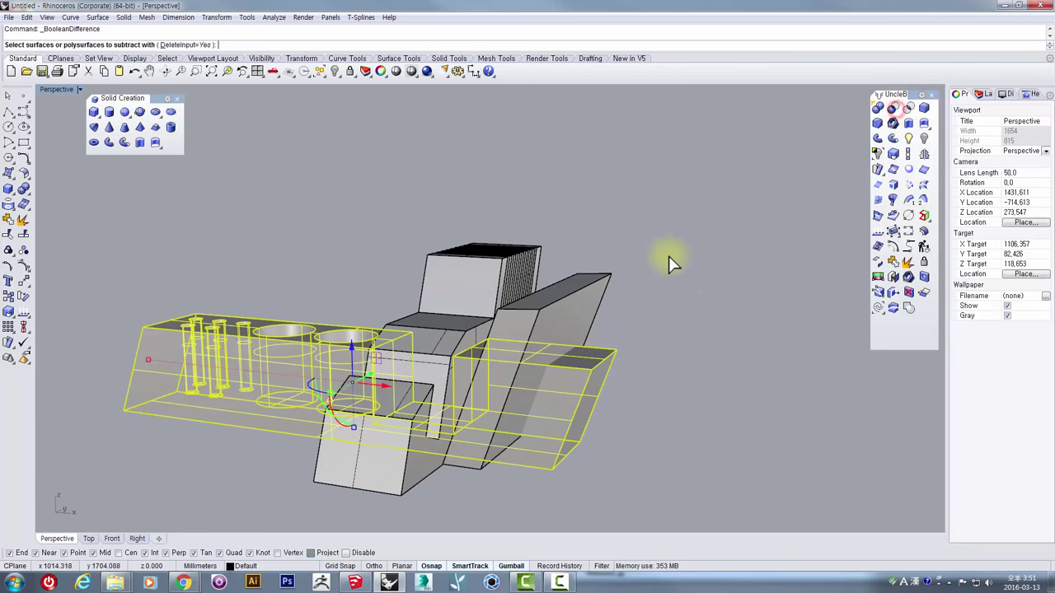
click(579, 309)
right_click(581, 309)
Step: Delete the leftover long block copy and construction curves near the grid origin
right_drag(583, 309, 214, 338)
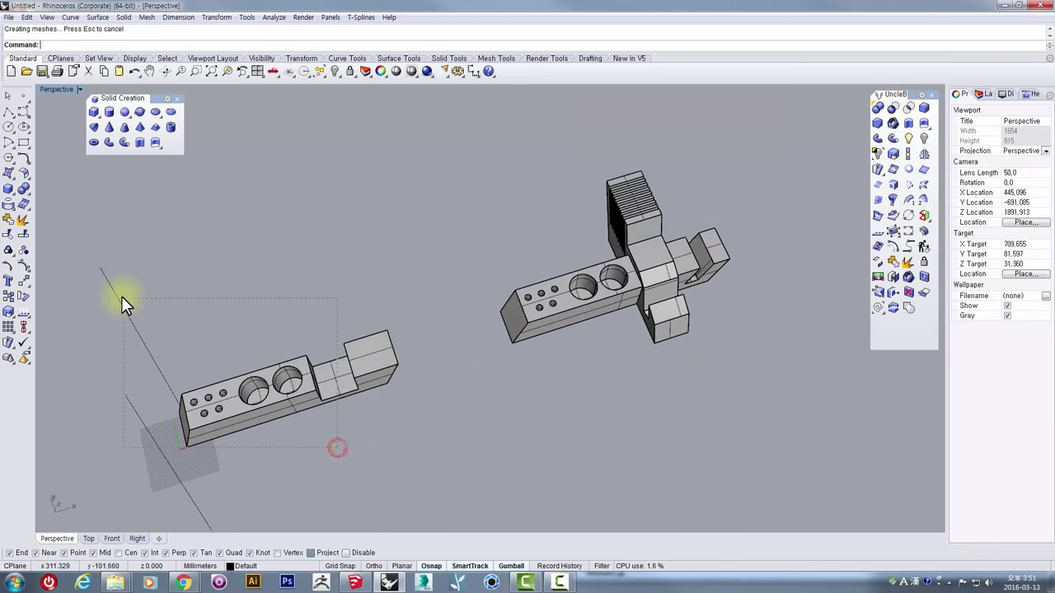
drag(123, 298, 126, 298)
scroll(262, 314, down, 7)
right_drag(336, 318, 361, 305)
key(Delete)
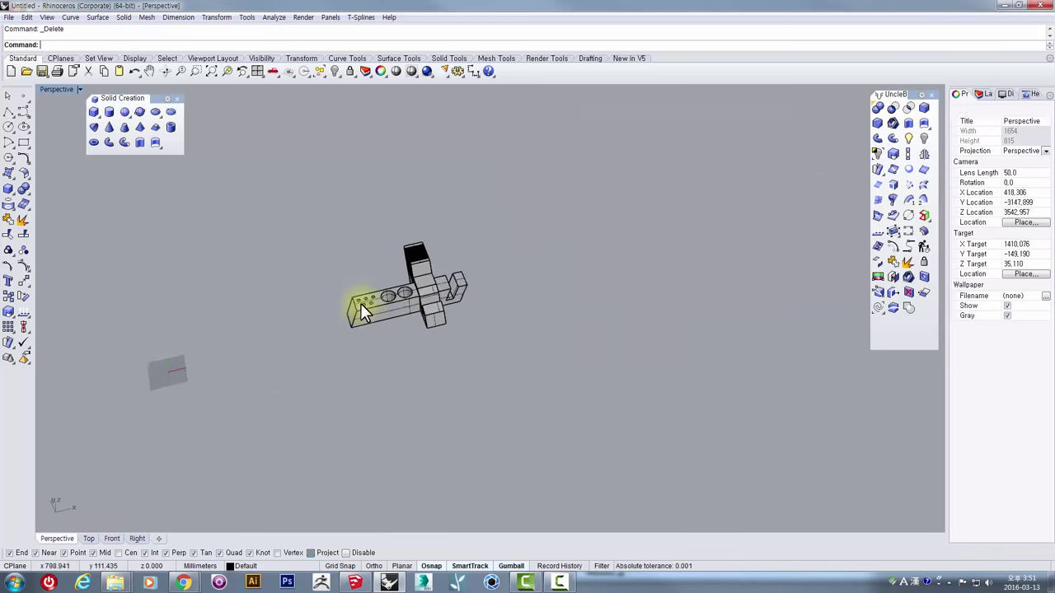
Step: Move the assembled long block and cross block about 918 mm along negative X to the grid origin
scroll(360, 303, up, 4)
drag(515, 393, 382, 216)
shift+right_drag(390, 335, 606, 271)
drag(633, 224, 291, 349)
right_drag(291, 350, 497, 393)
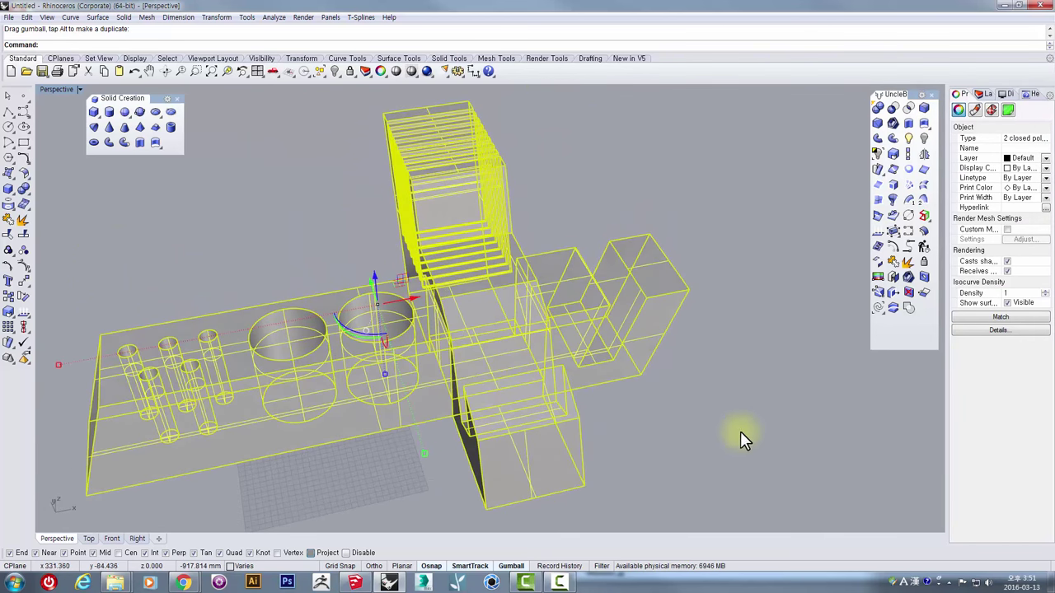
click(740, 431)
scroll(573, 360, down, 6)
mouse_move(556, 352)
right_down()
mouse_move(528, 308)
mouse_move(509, 306)
mouse_move(497, 344)
mouse_move(358, 265)
mouse_move(489, 272)
mouse_move(483, 337)
mouse_move(527, 341)
mouse_move(520, 360)
mouse_move(559, 338)
right_up()
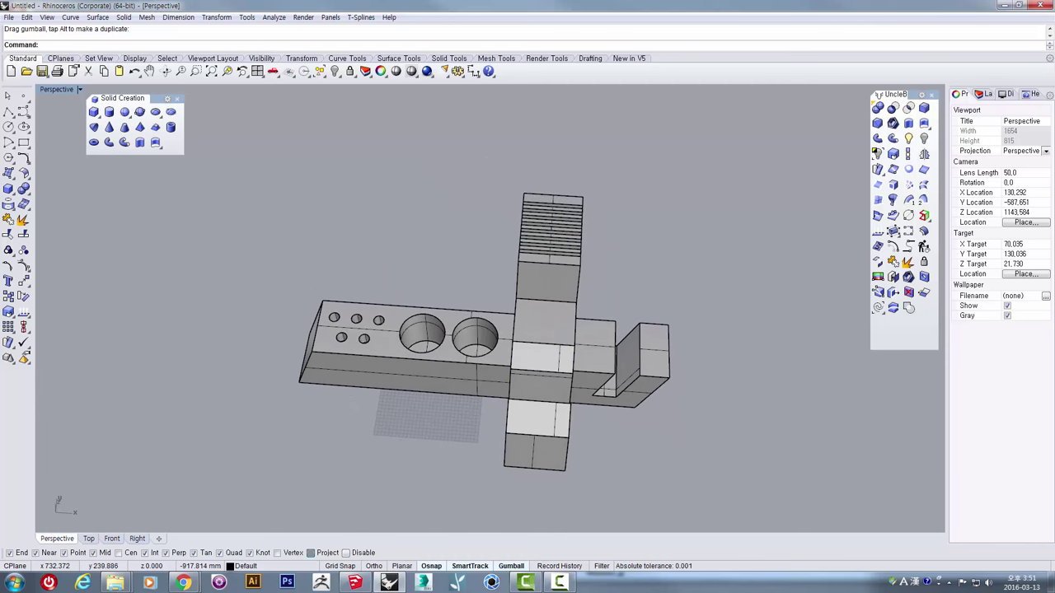
key(alt+Tab)
drag(775, 66, 895, 66)
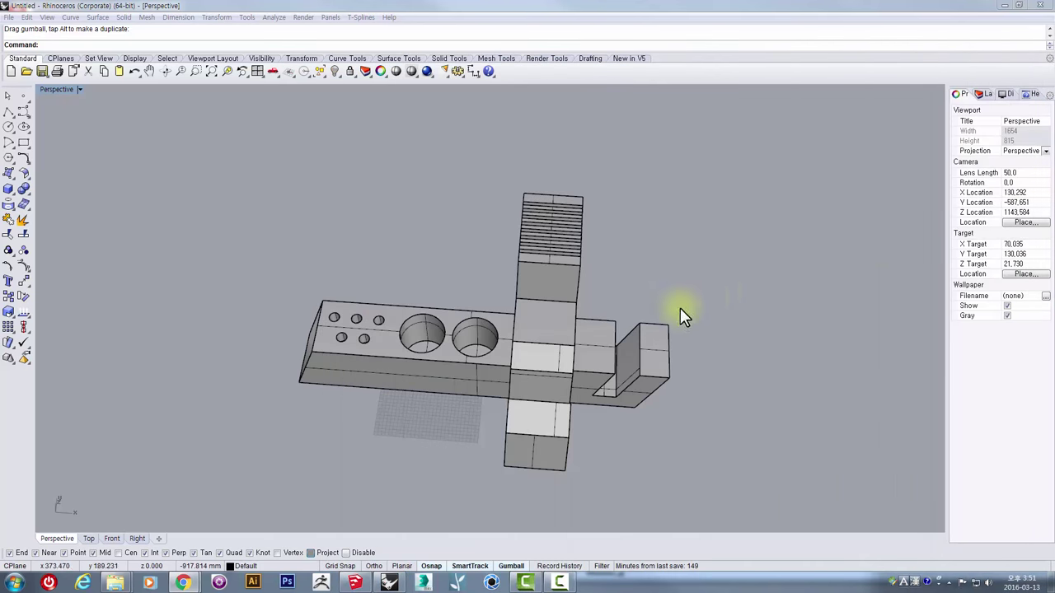
Step: Examine the assembled holder's holes, comb slots, slanted slot and interlocking joint from several angles and in the Right view
right_drag(681, 310, 721, 242)
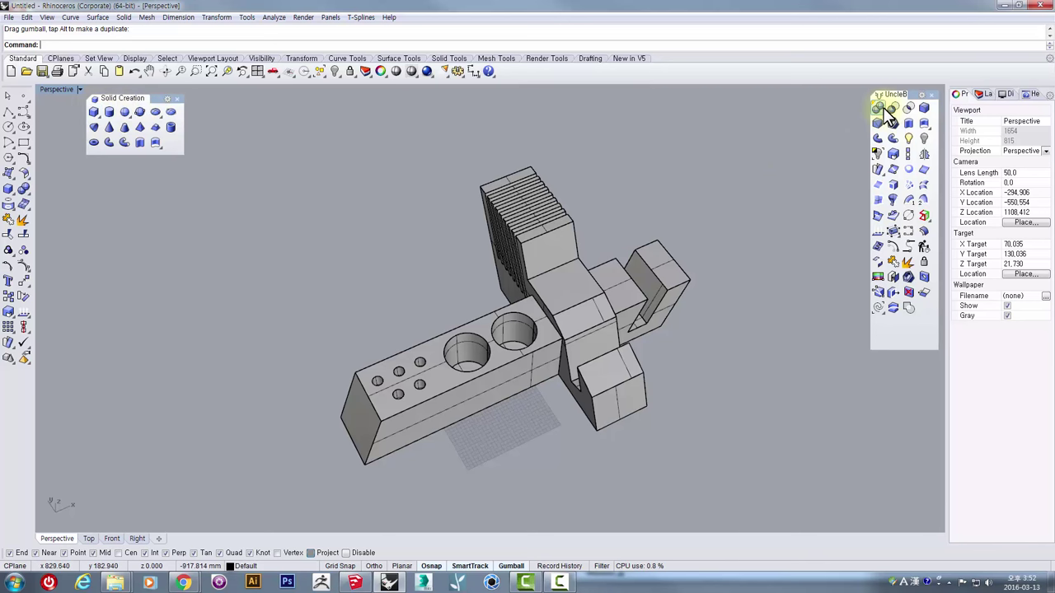
right_drag(571, 320, 578, 255)
scroll(564, 293, up, 6)
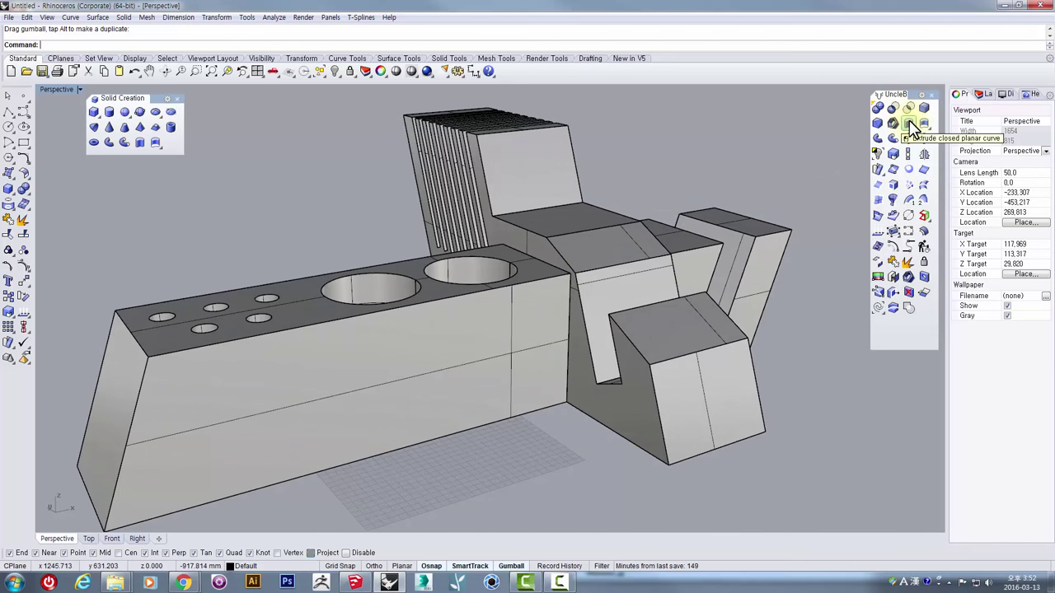
click(429, 146)
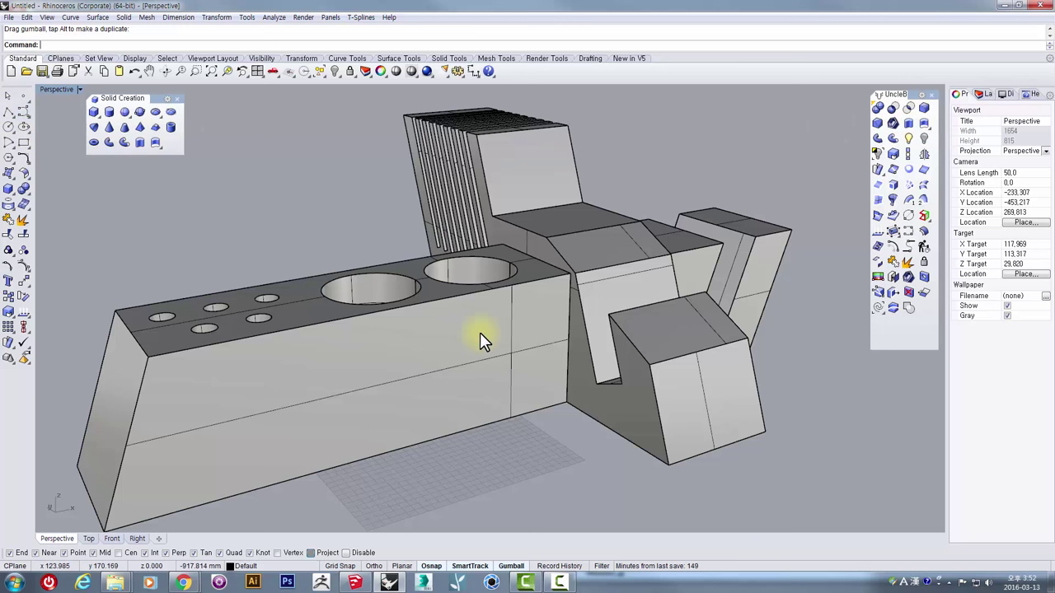
right_drag(480, 334, 512, 164)
right_drag(736, 291, 589, 297)
double_click(50, 89)
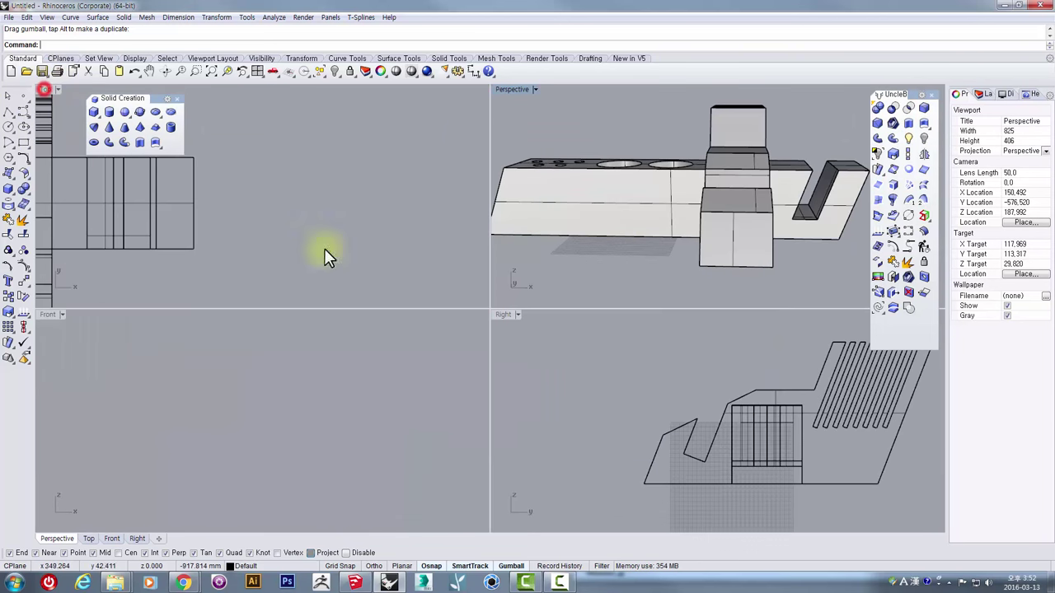
click(715, 373)
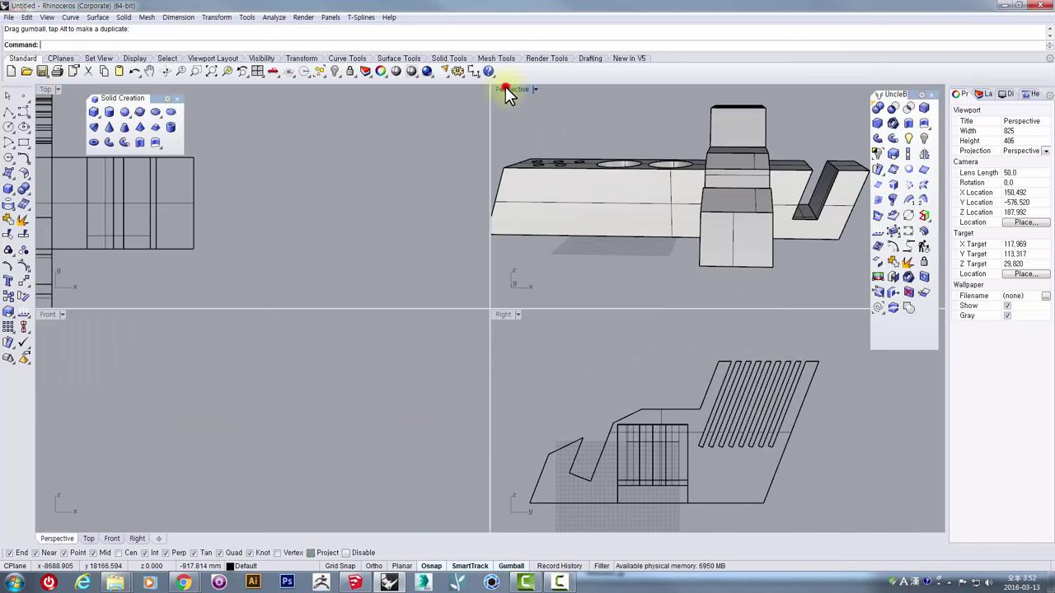
double_click(506, 88)
right_drag(454, 264, 507, 322)
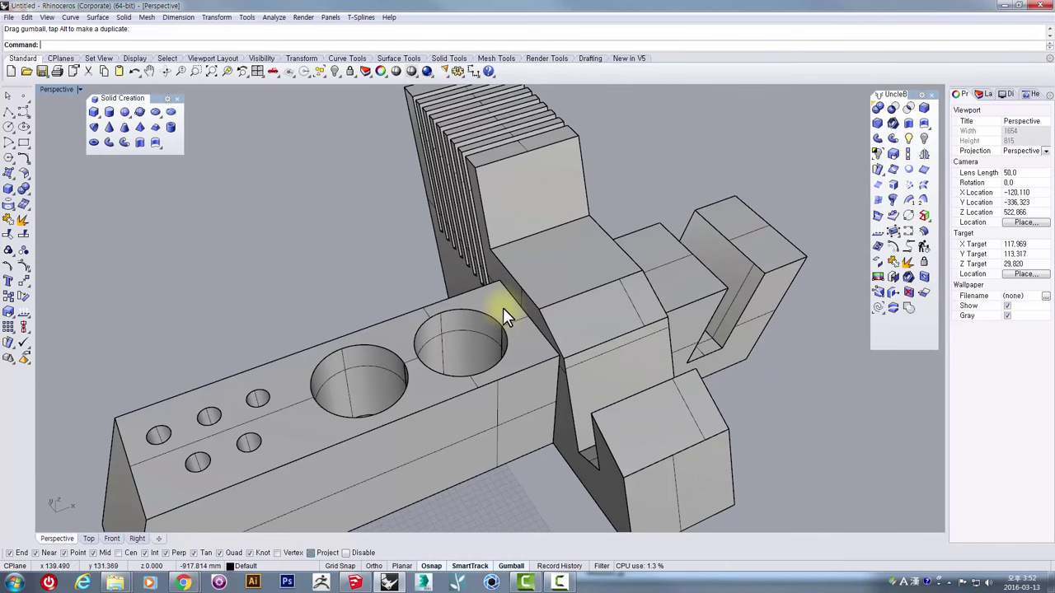
scroll(503, 309, down, 5)
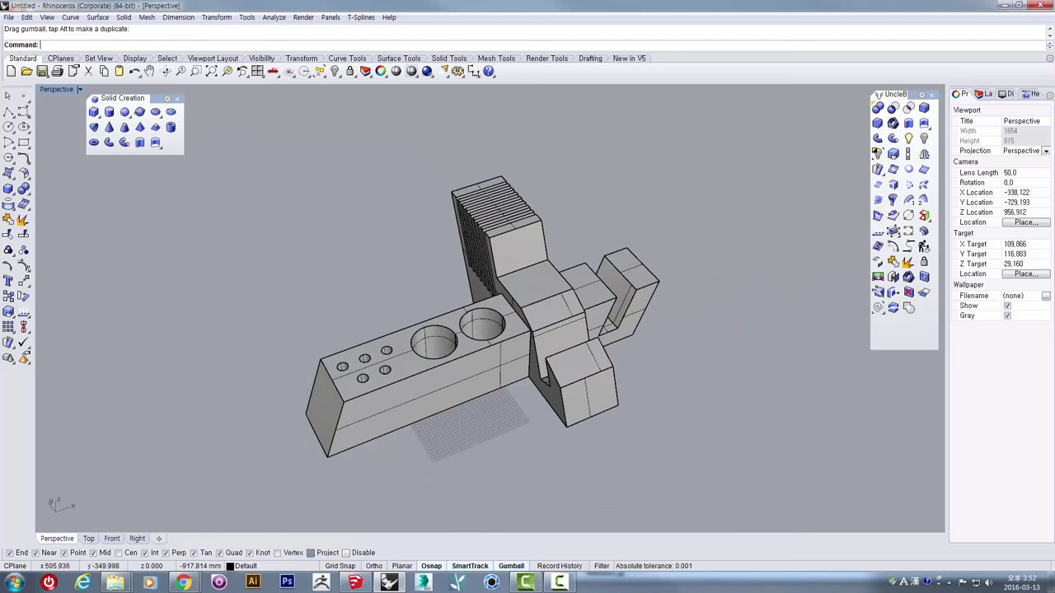